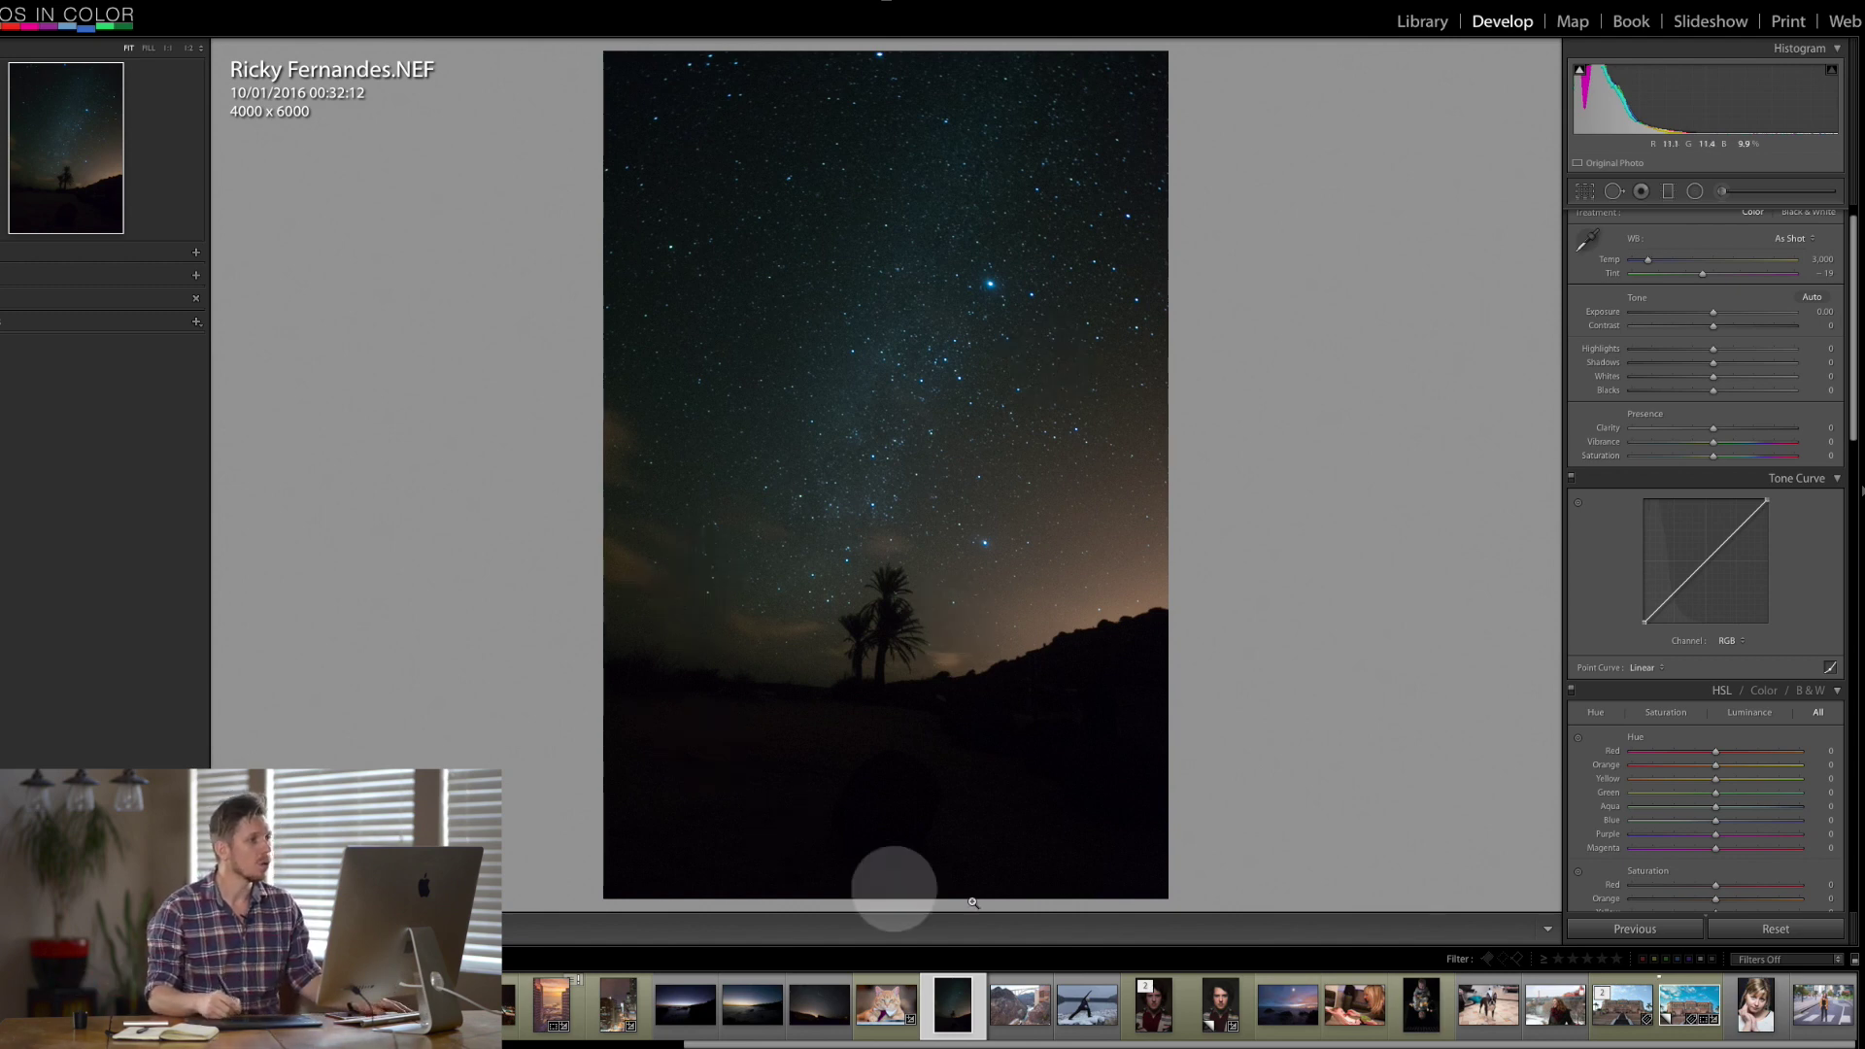
- Examine the stars and noise in the night-sky photo close up in the Library, and return to Develop
left_click(1423, 23)
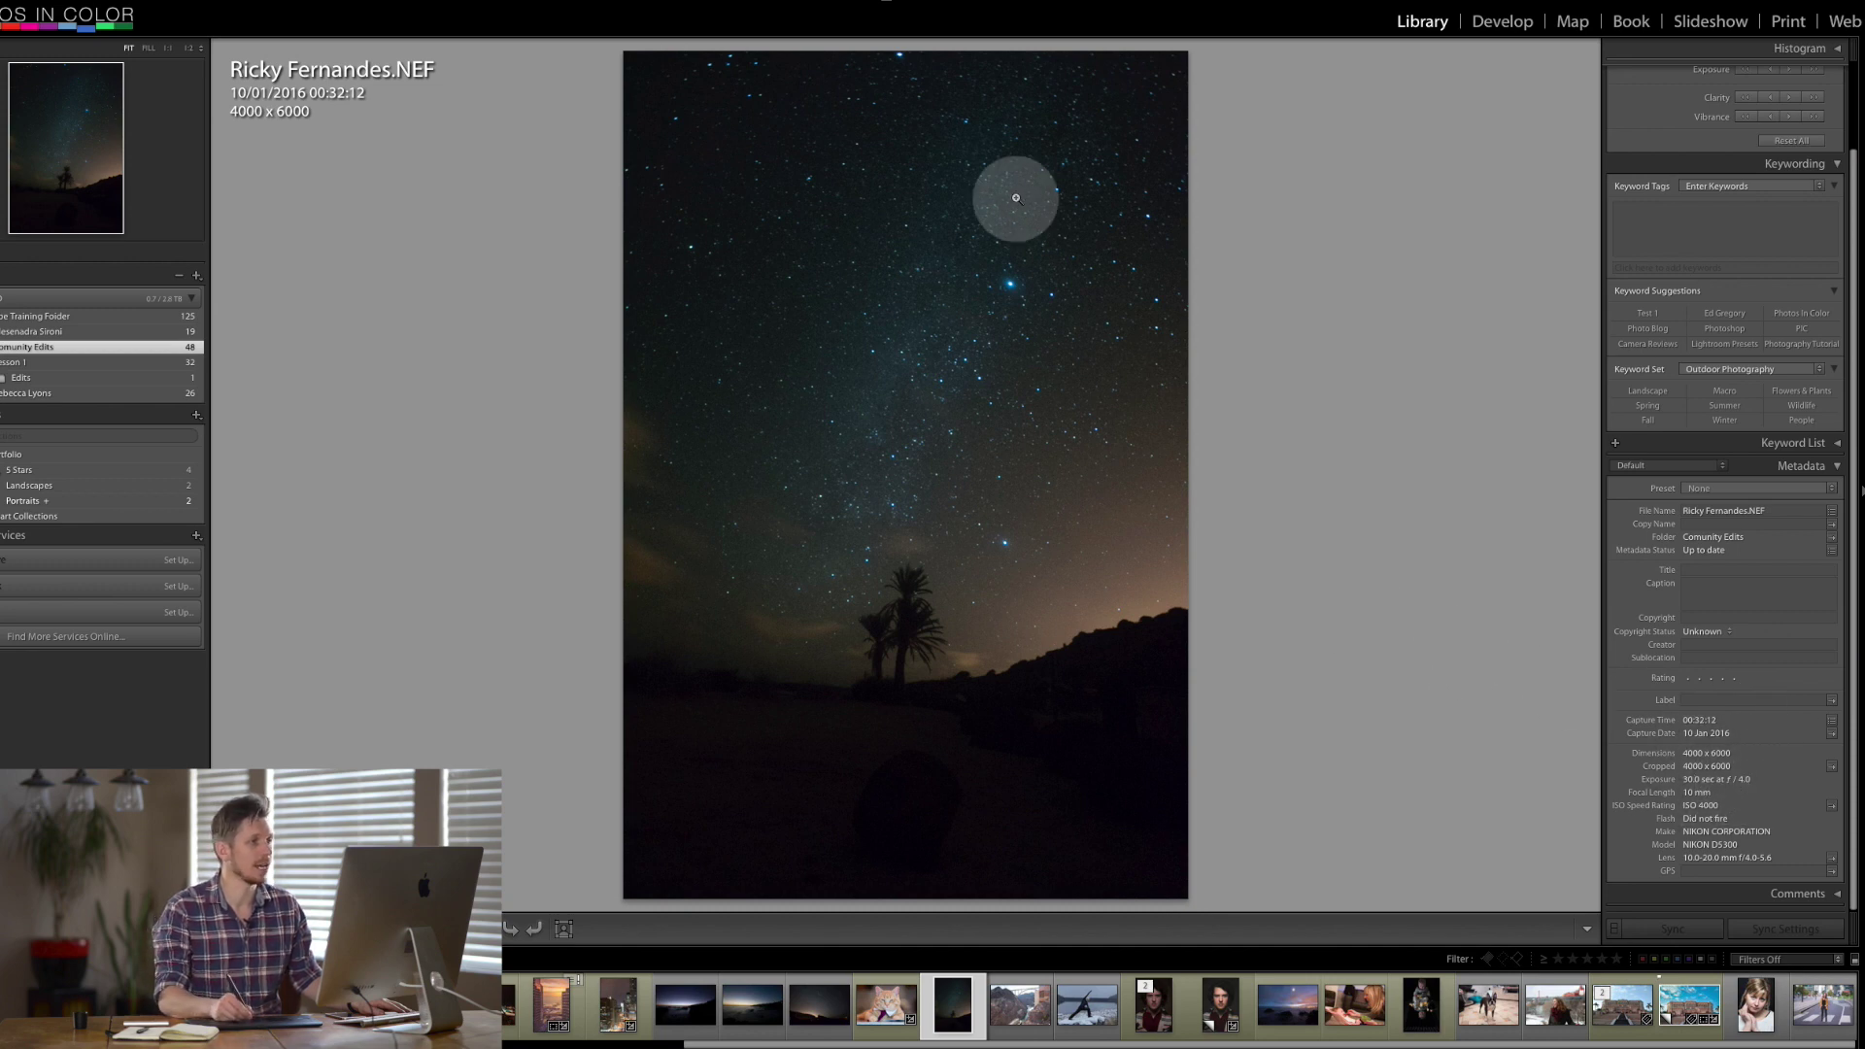
left_click(1016, 212)
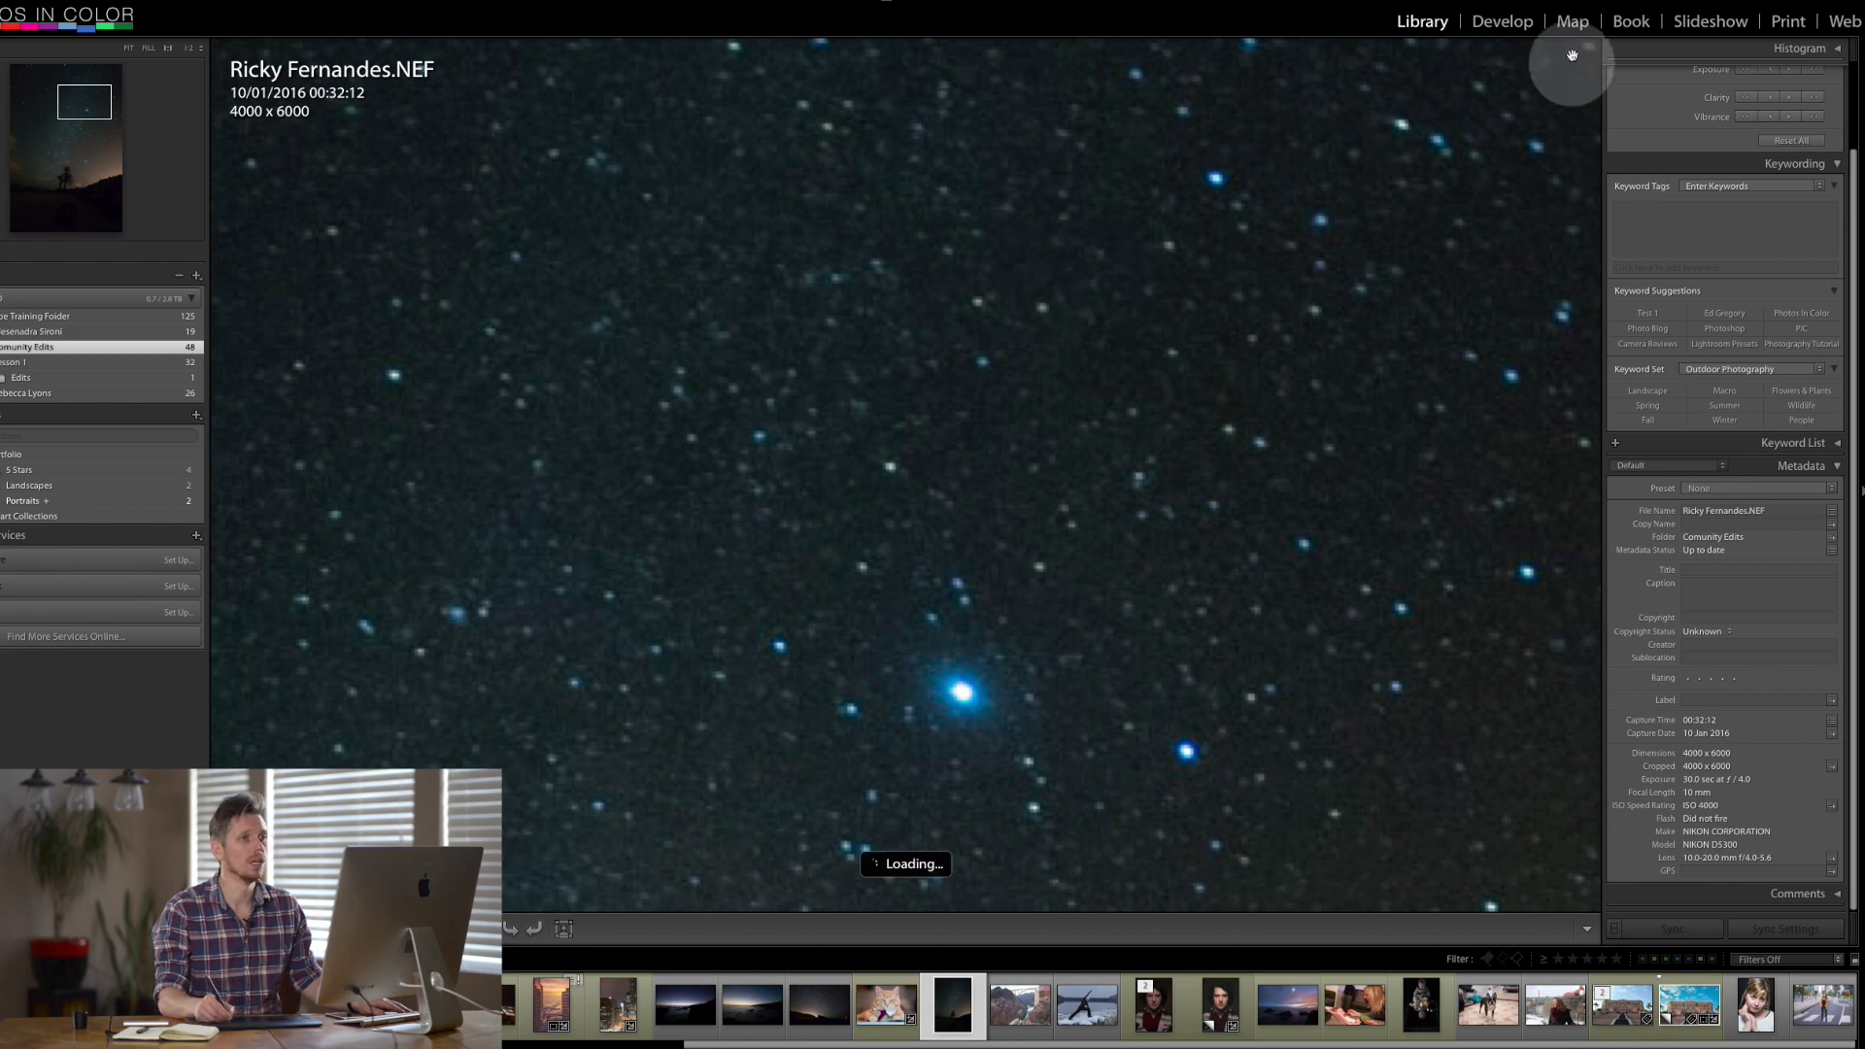
left_click(1348, 187)
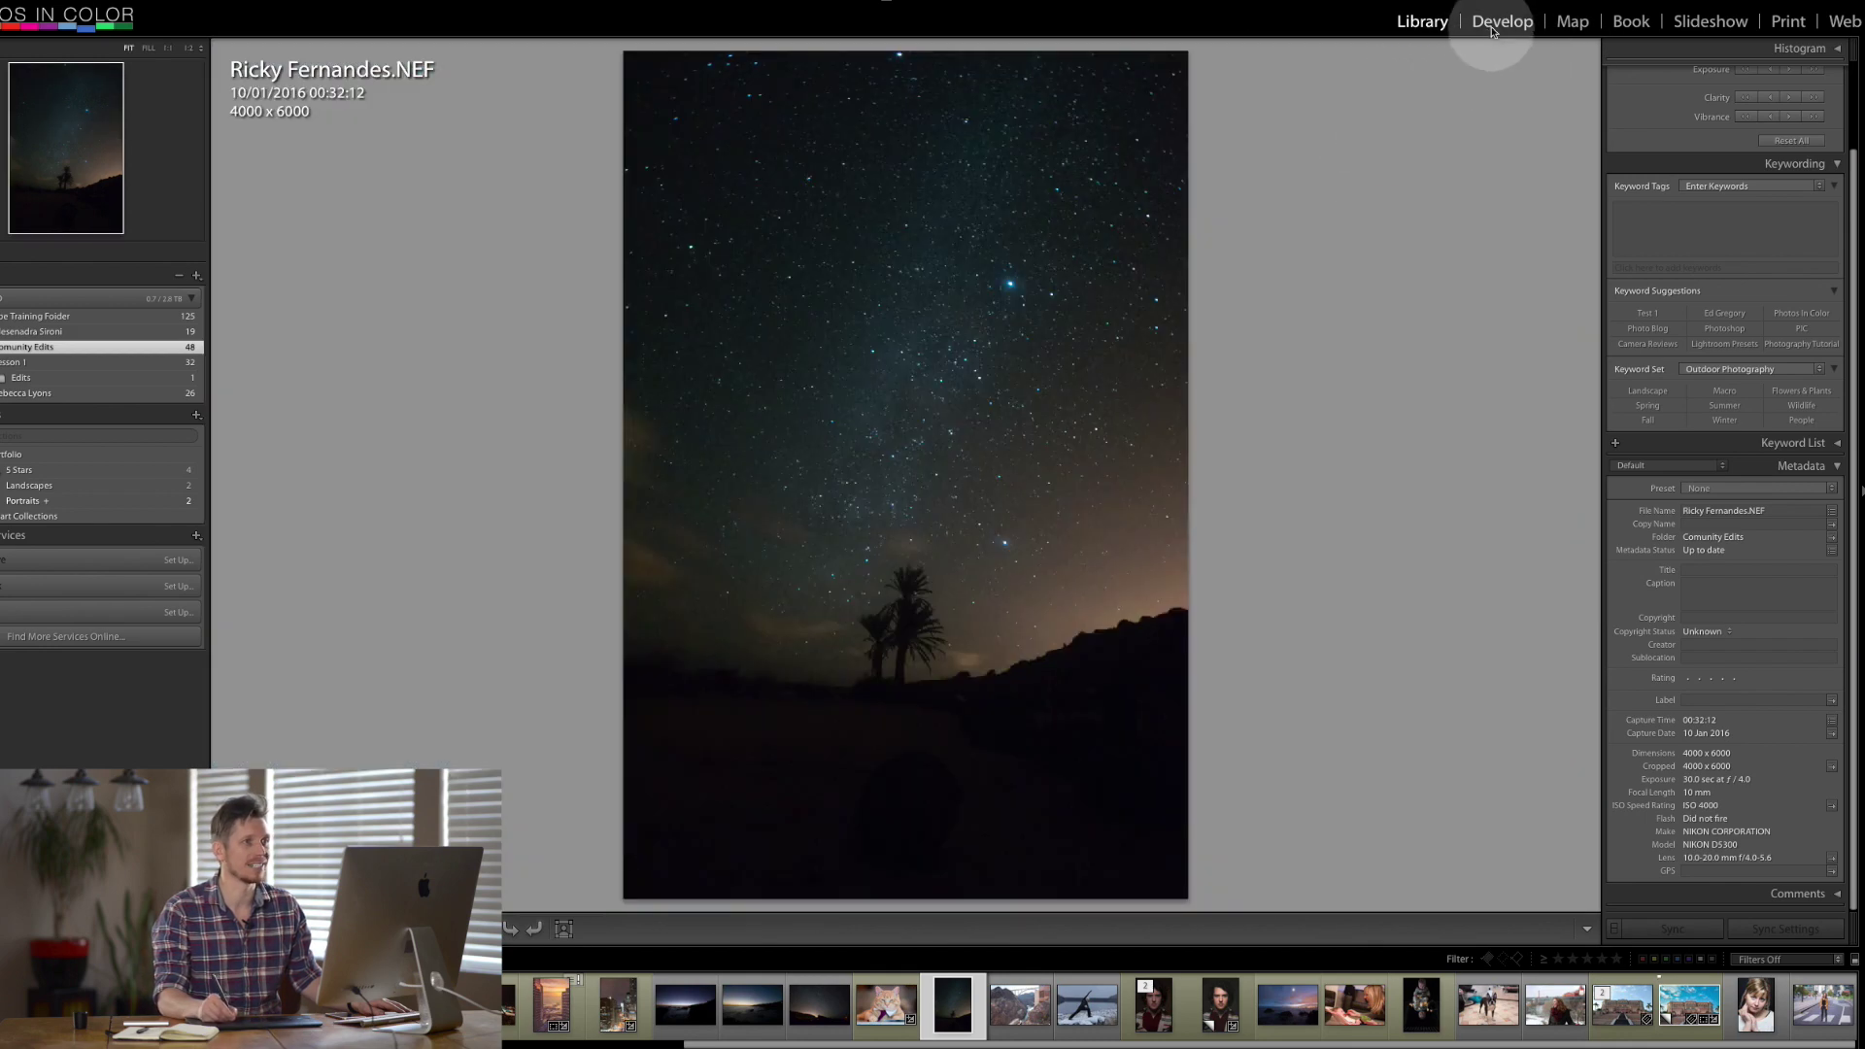
left_click(1495, 27)
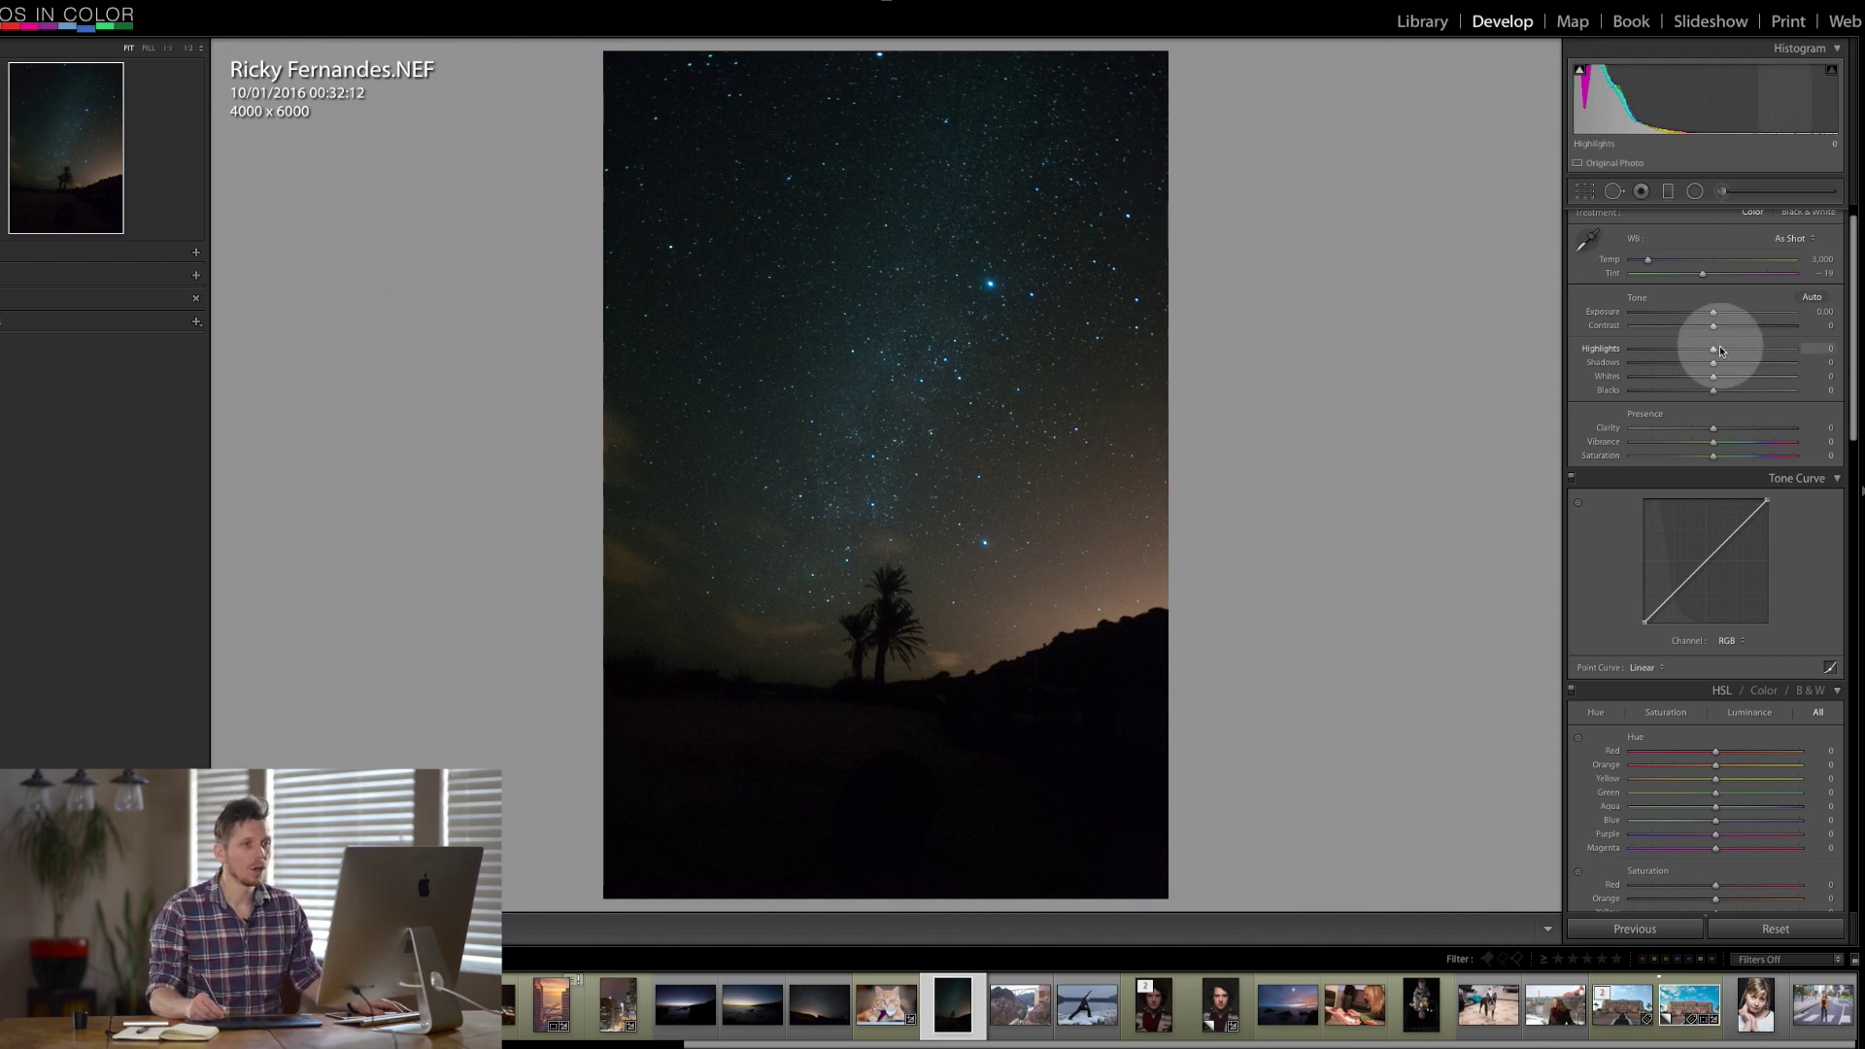
- Try Highlights +80, Shadows +72, Whites +79 and Blacks +74 on the whole photo, and reset these four sliders
left_click_drag(1716, 353, 1770, 389)
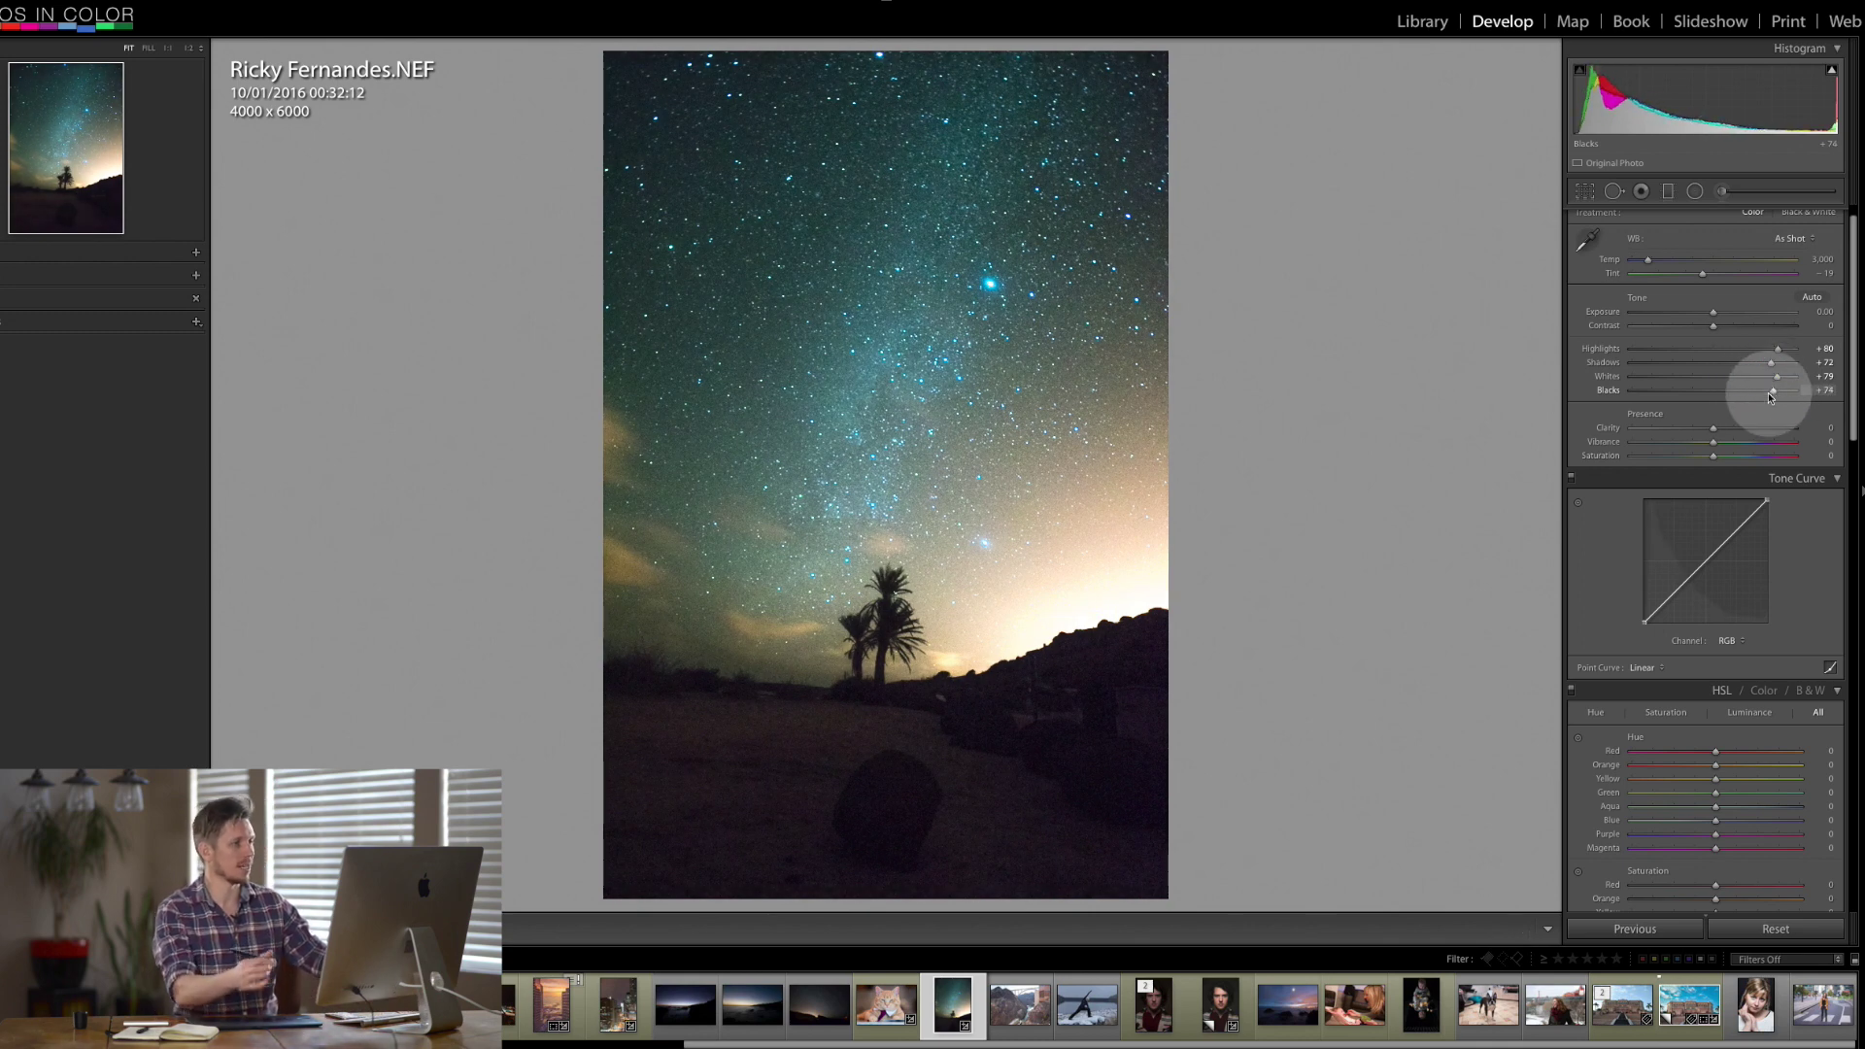
double_click(1776, 391)
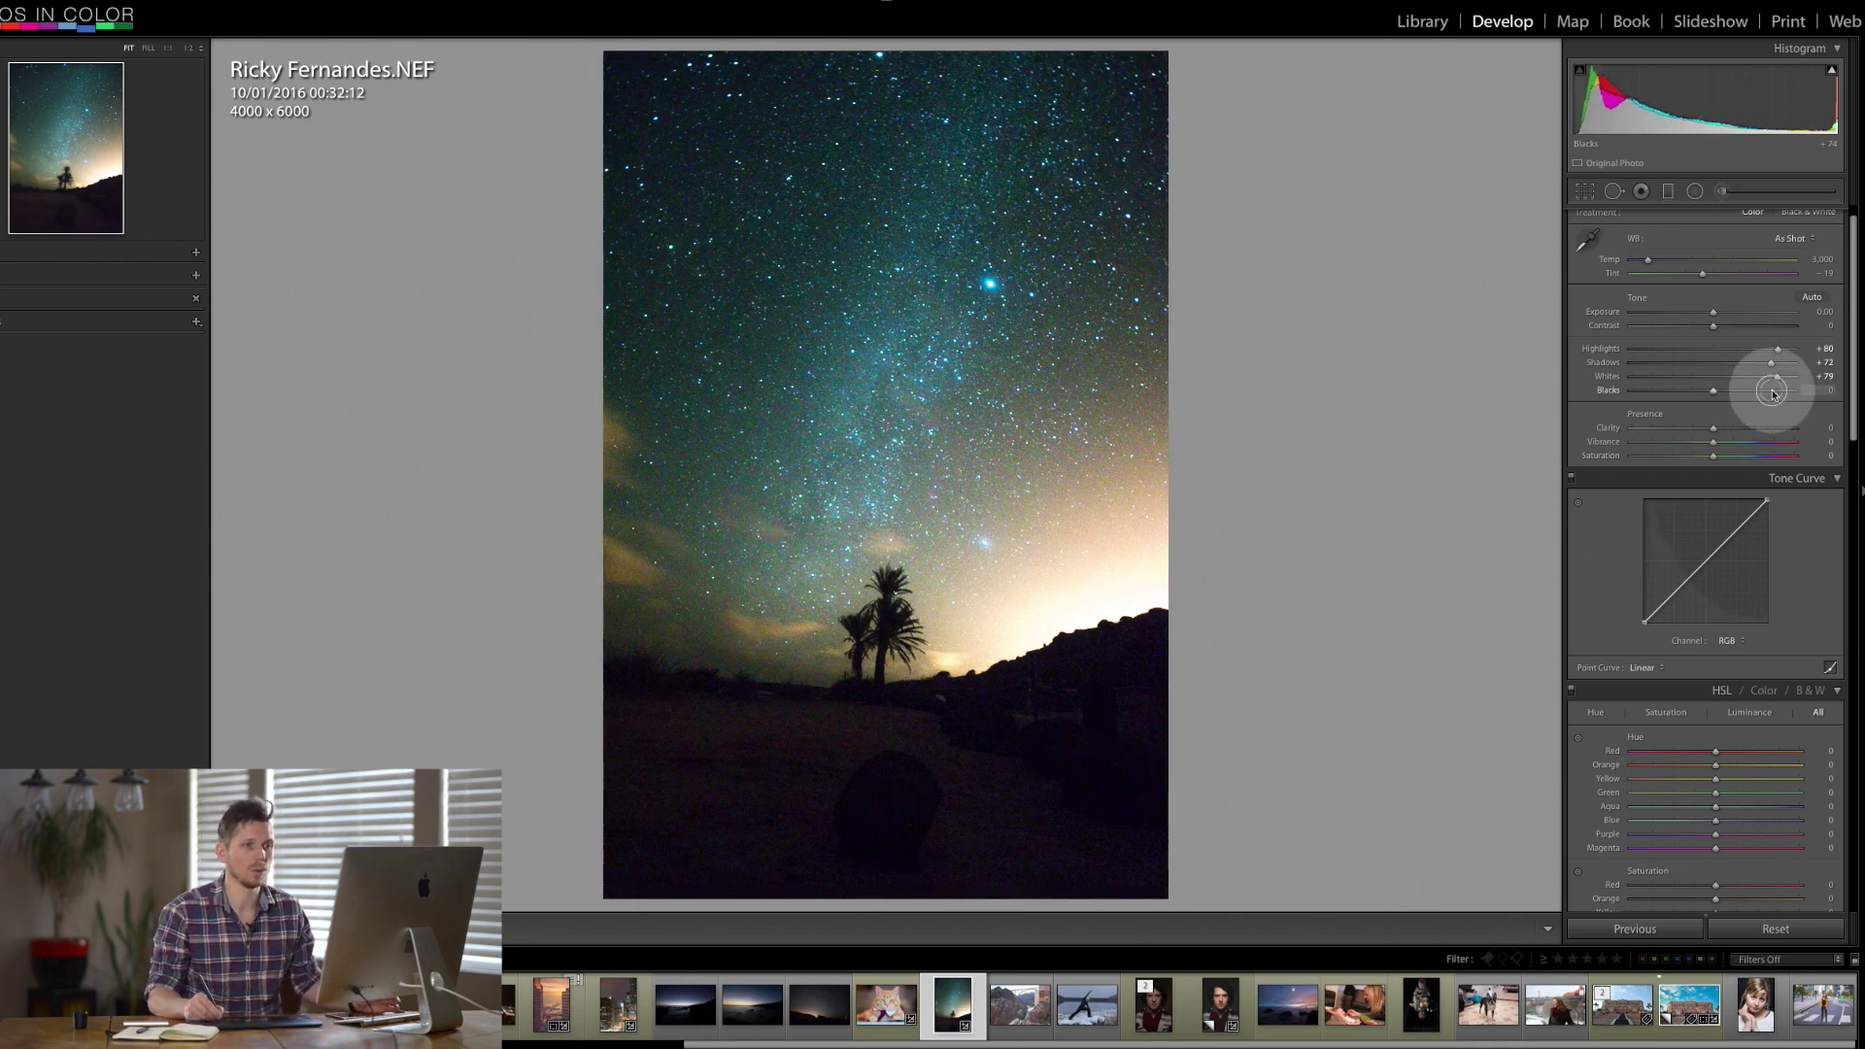
left_click_drag(1776, 377, 1779, 379)
double_click(1771, 364)
double_click(1778, 350)
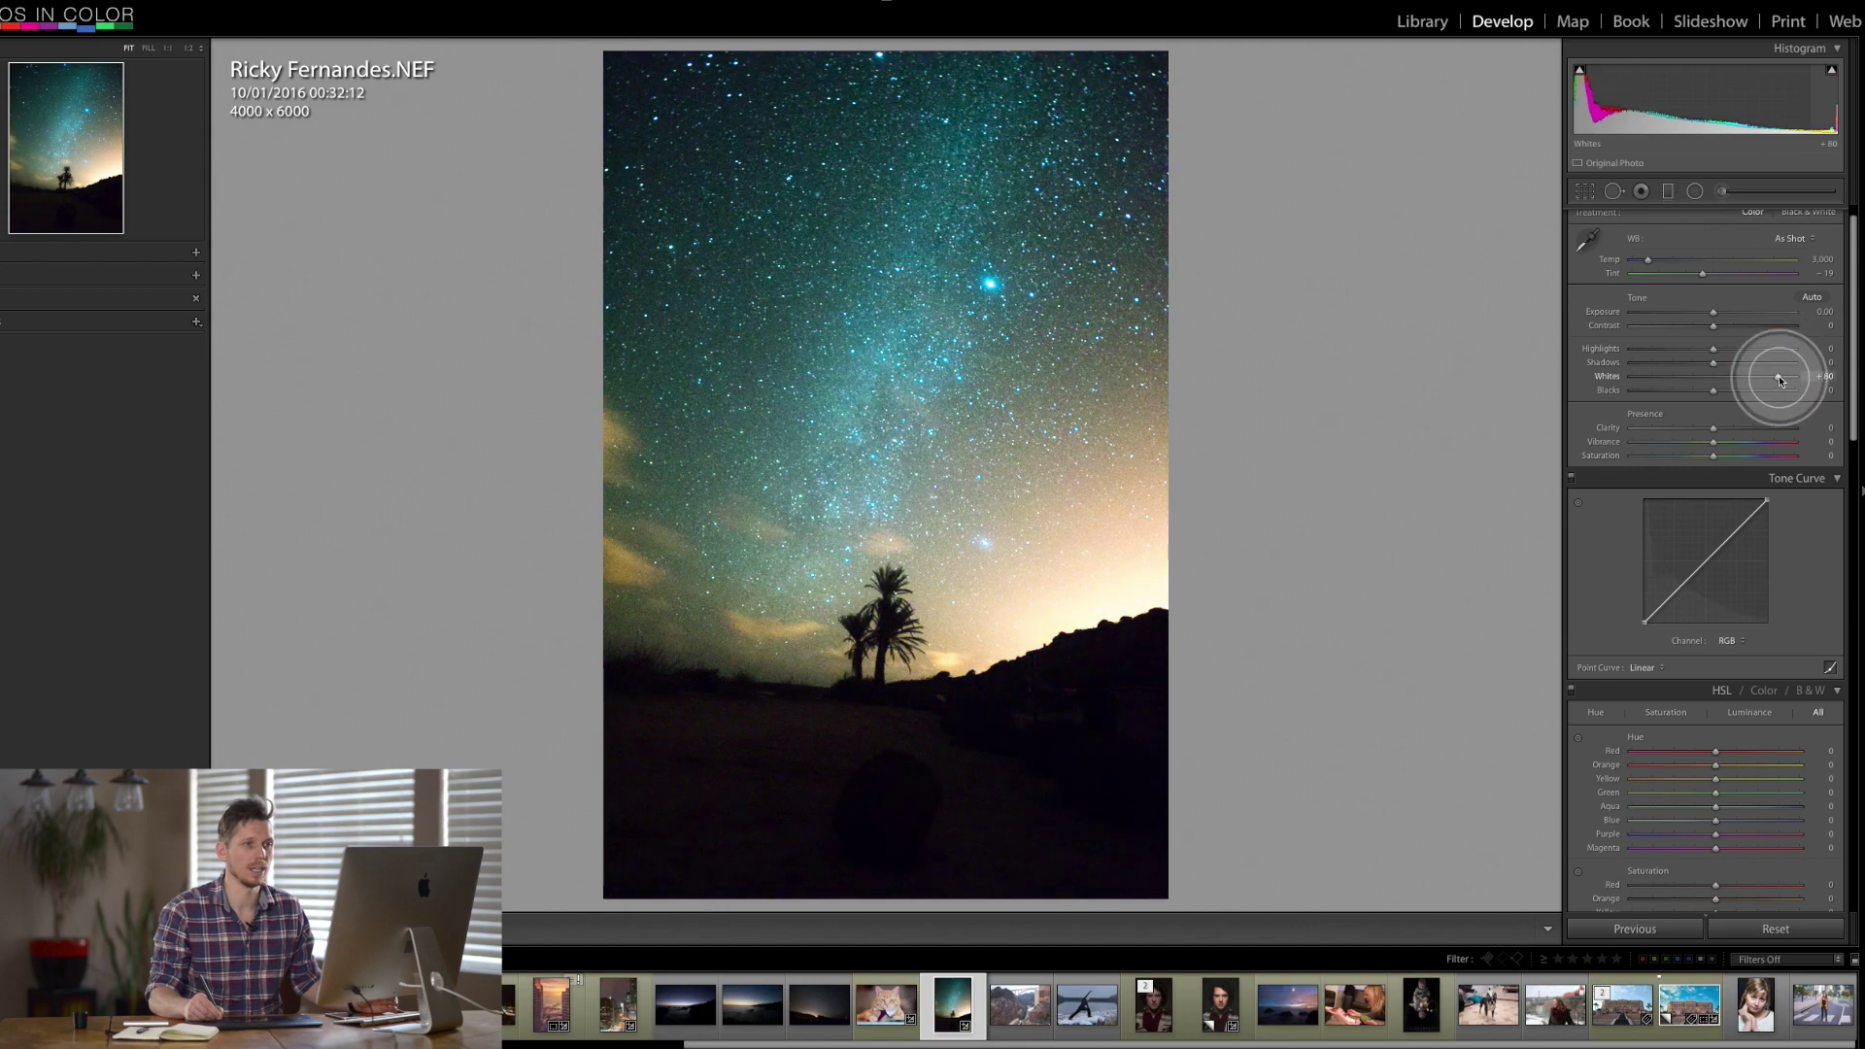
double_click(1777, 378)
- Try brightening the whole photo to Exposure +2.20 with Blacks at -98, and bring both sliders back to about zero
left_click_drag(1712, 316, 1745, 311)
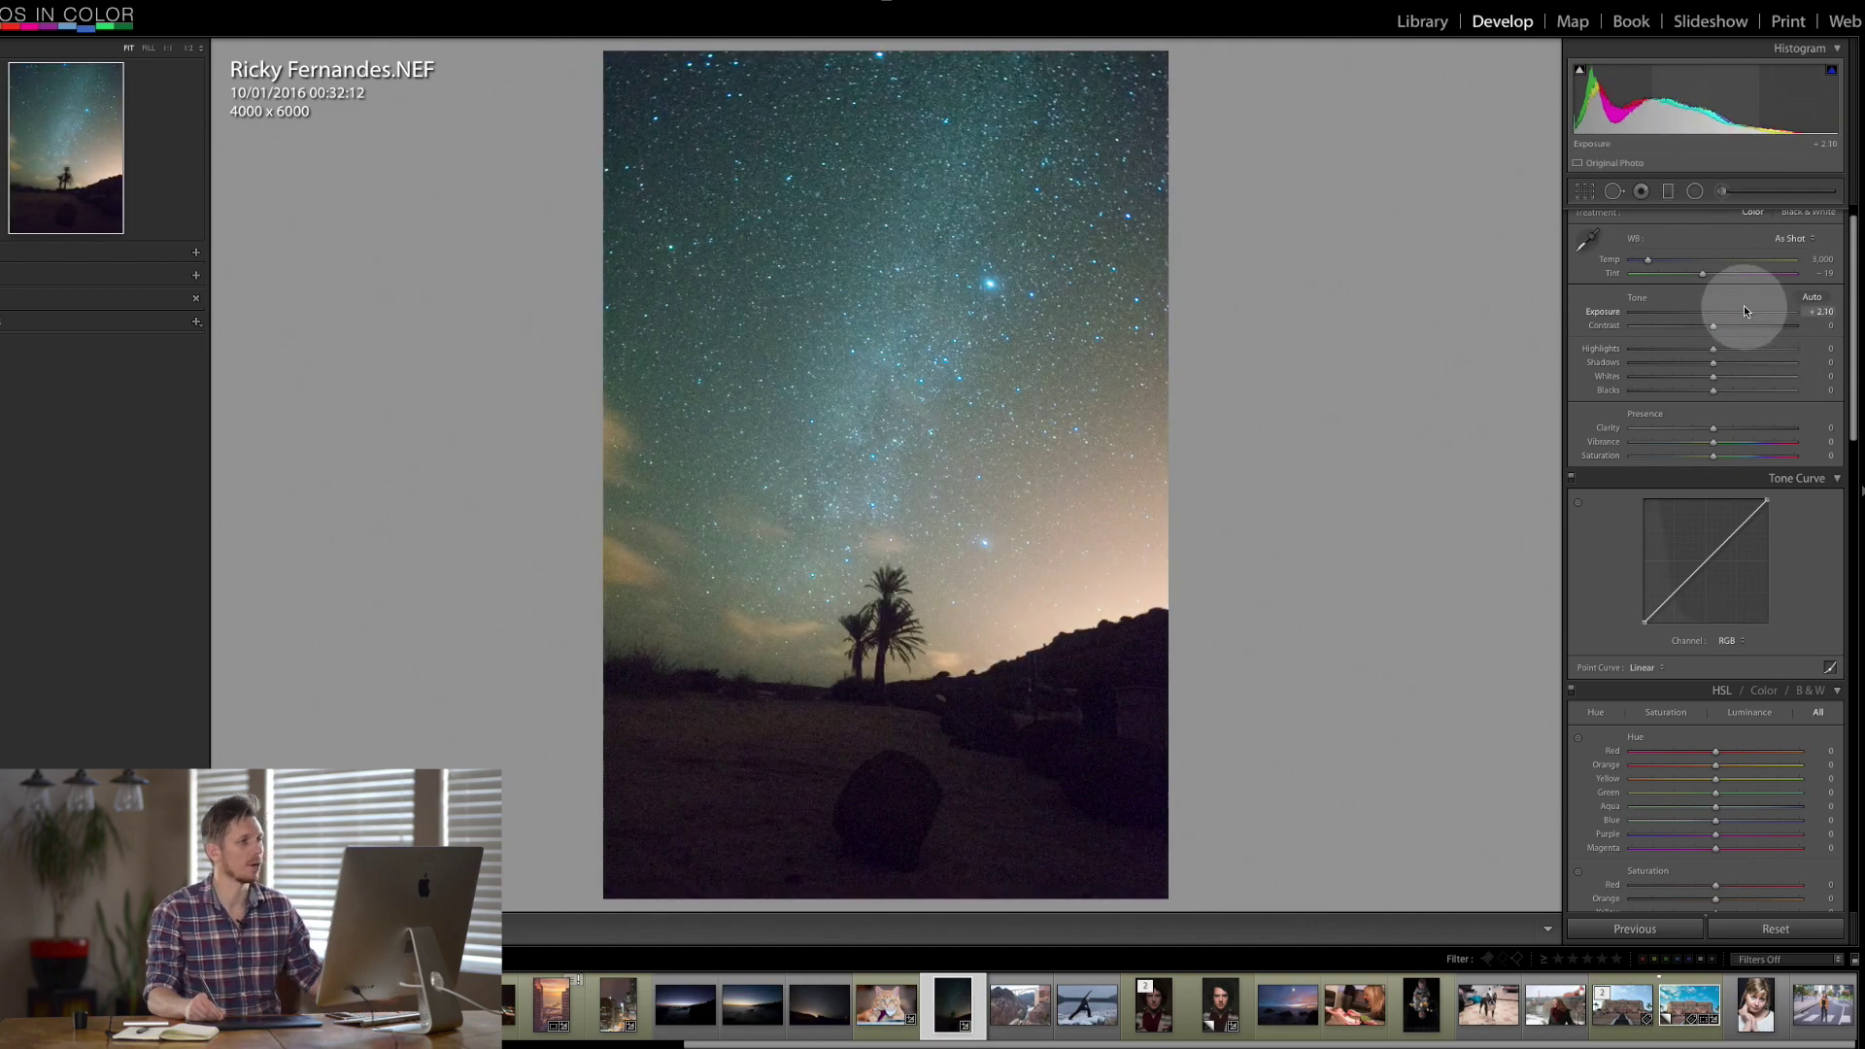
left_click(1721, 373)
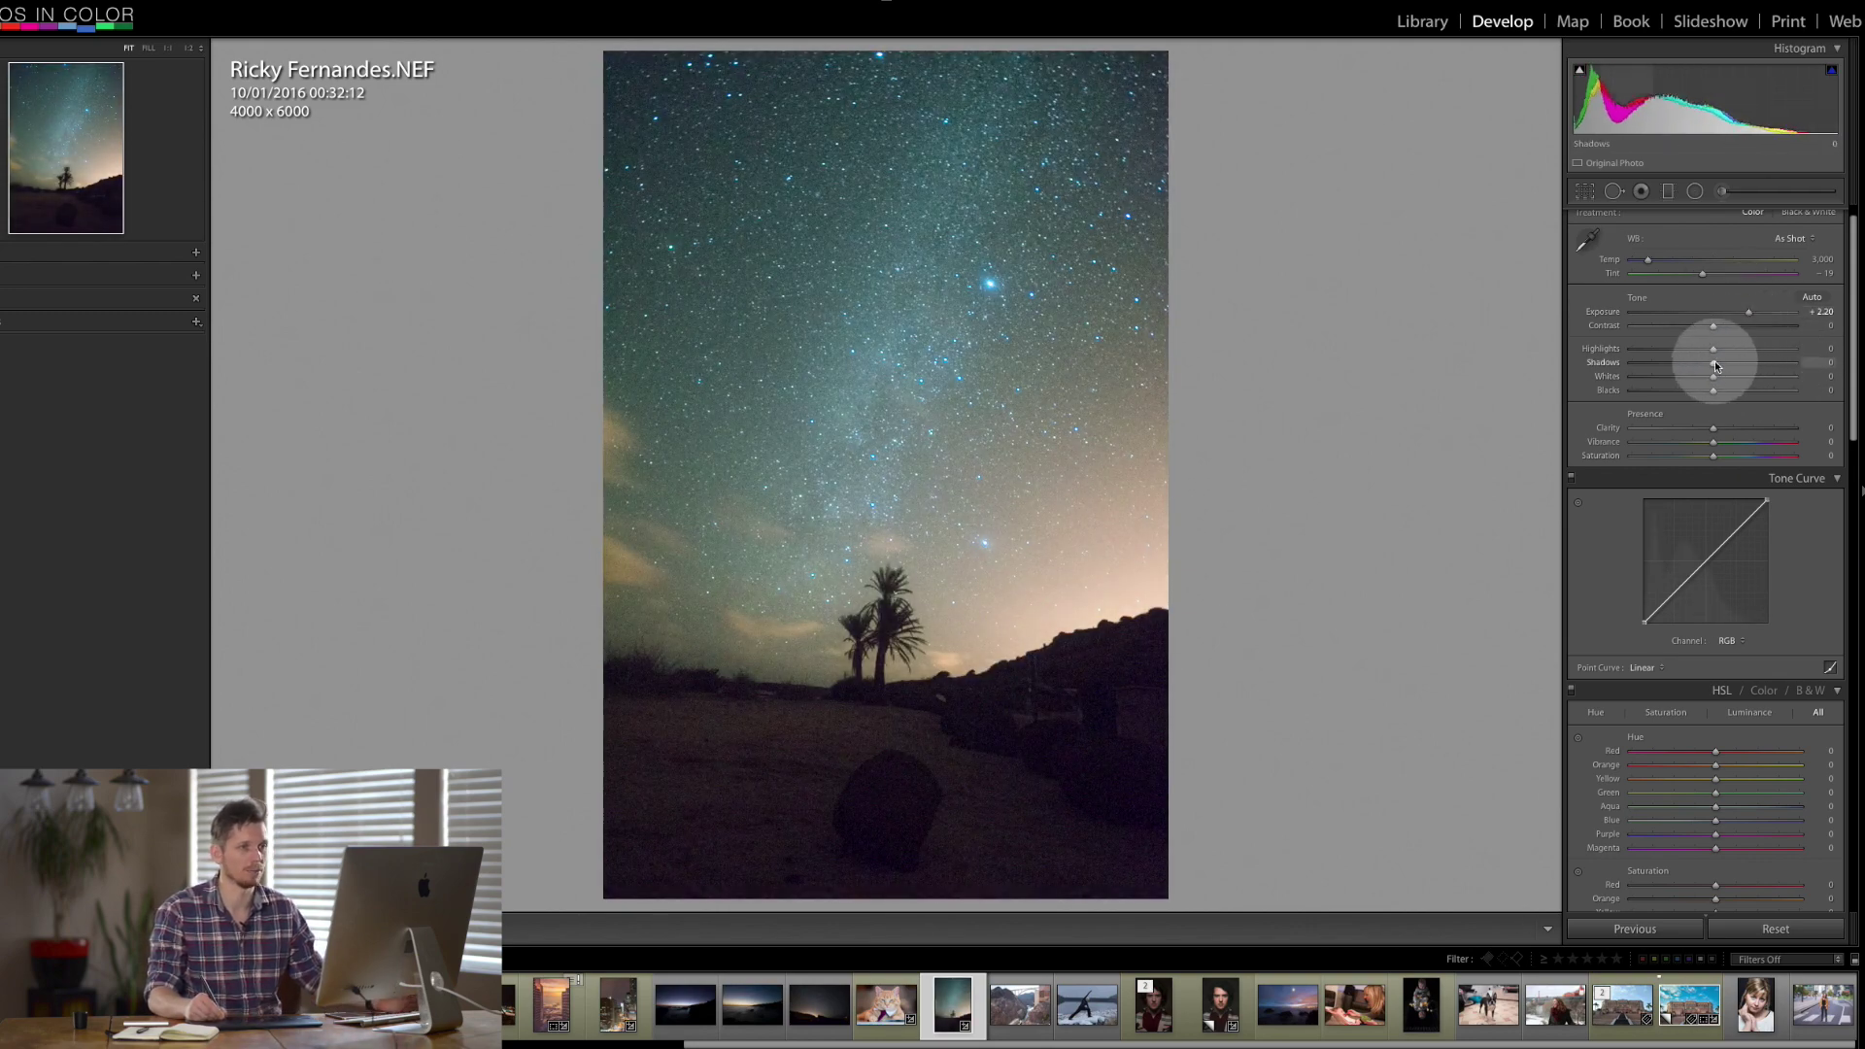
left_click_drag(1714, 393, 1601, 391)
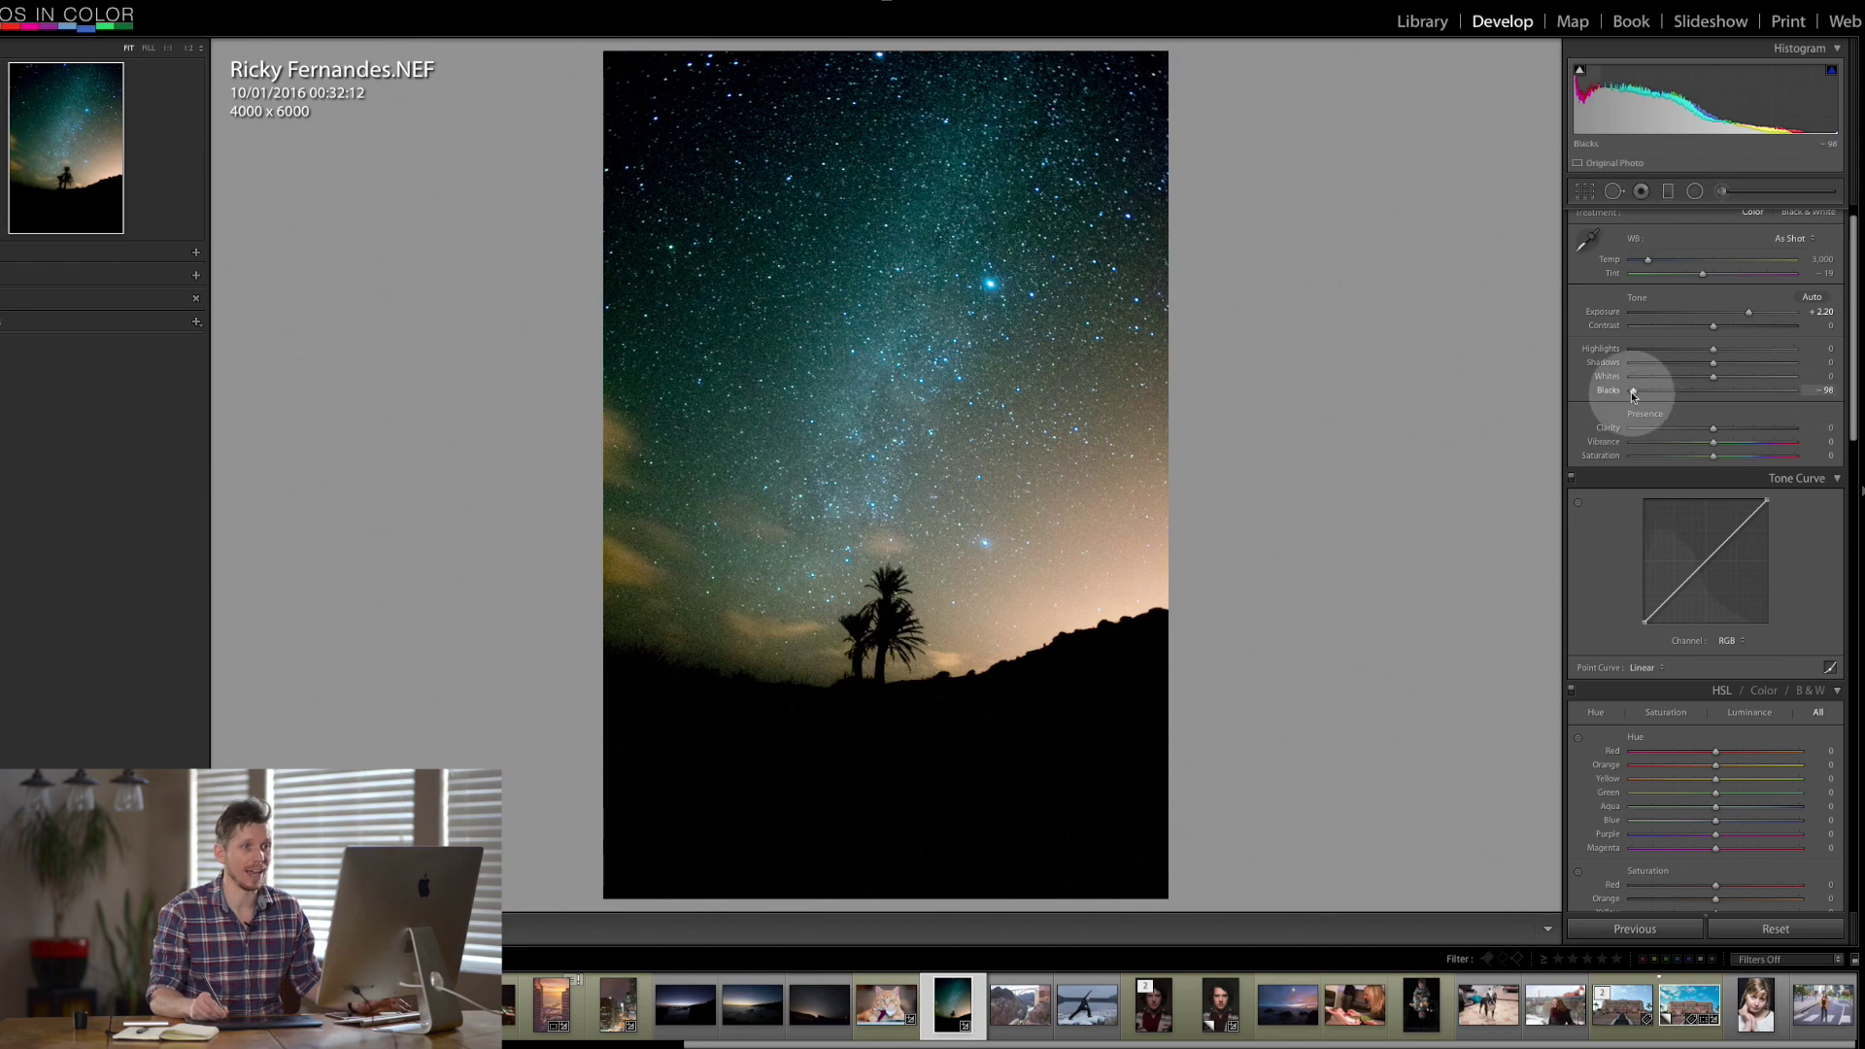
left_click_drag(1633, 391, 1708, 391)
left_click_drag(1748, 312, 1715, 312)
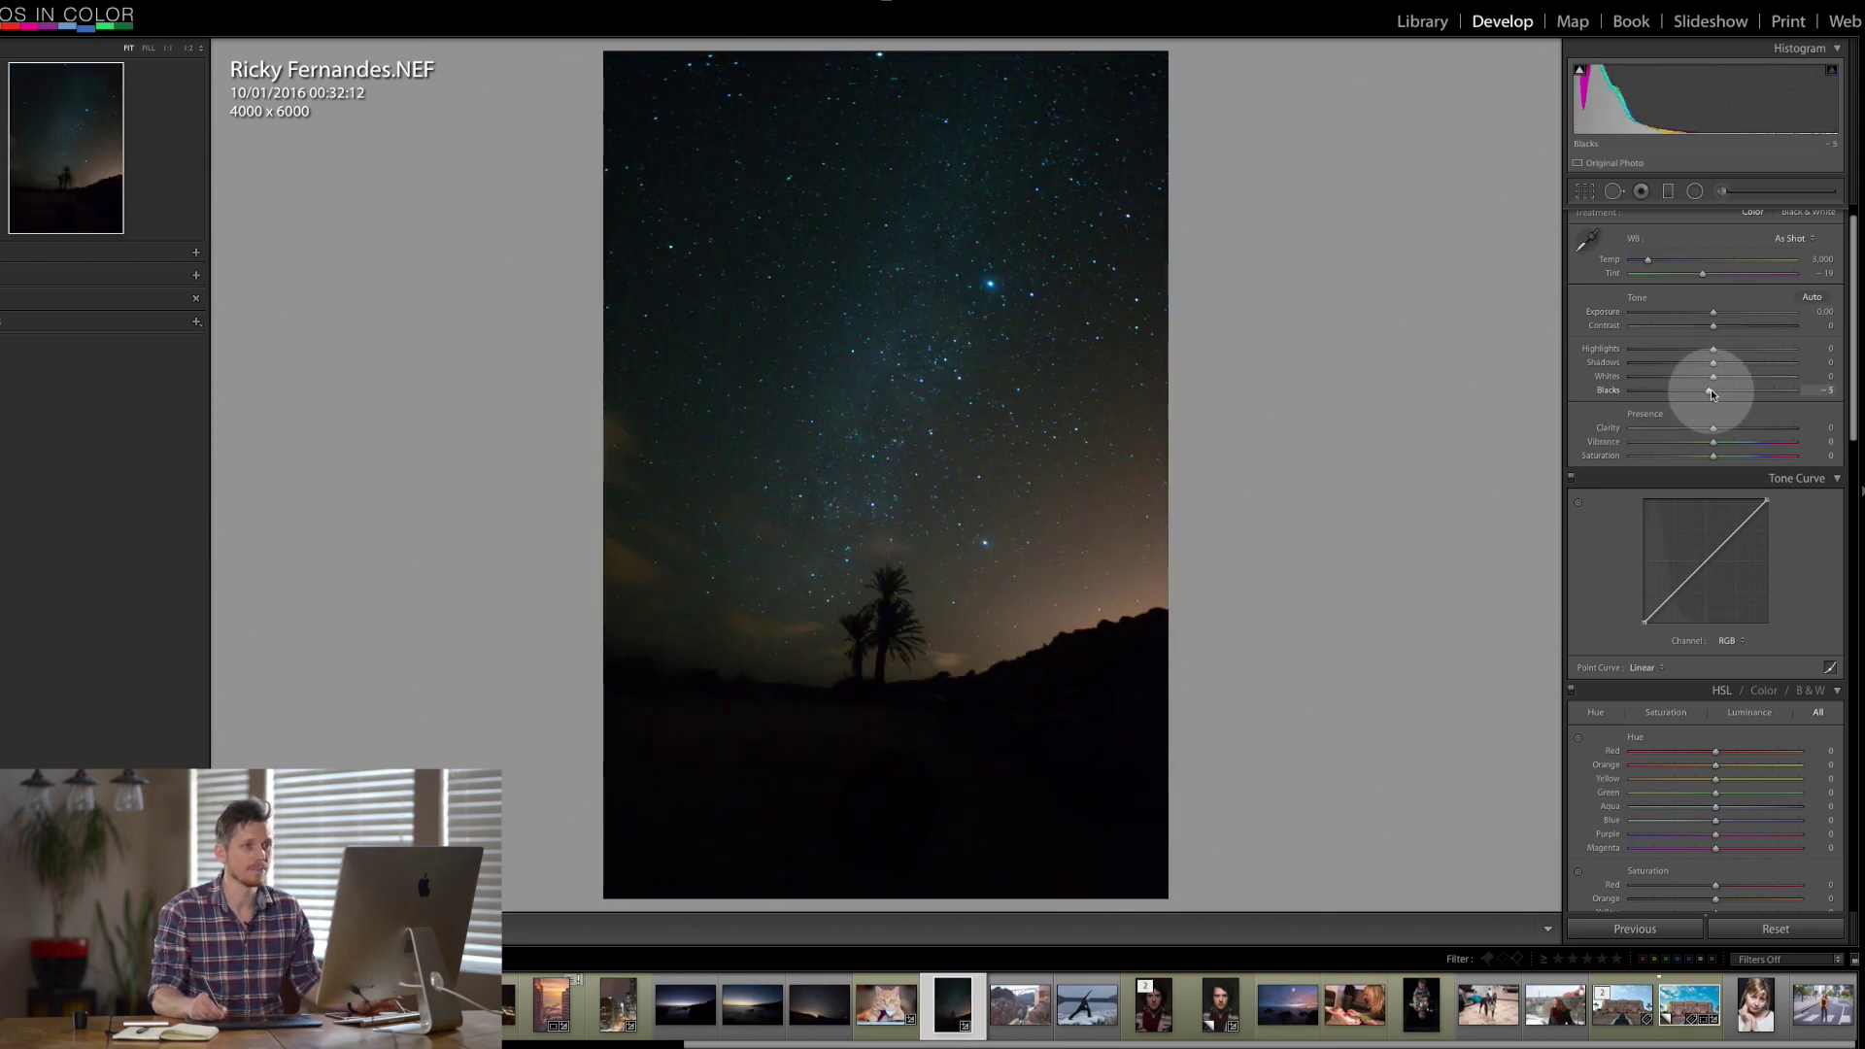
- Set the photo's global Highlights to +52, Shadows to +18 and Exposure to +0.40
left_click_drag(1713, 351, 1720, 314)
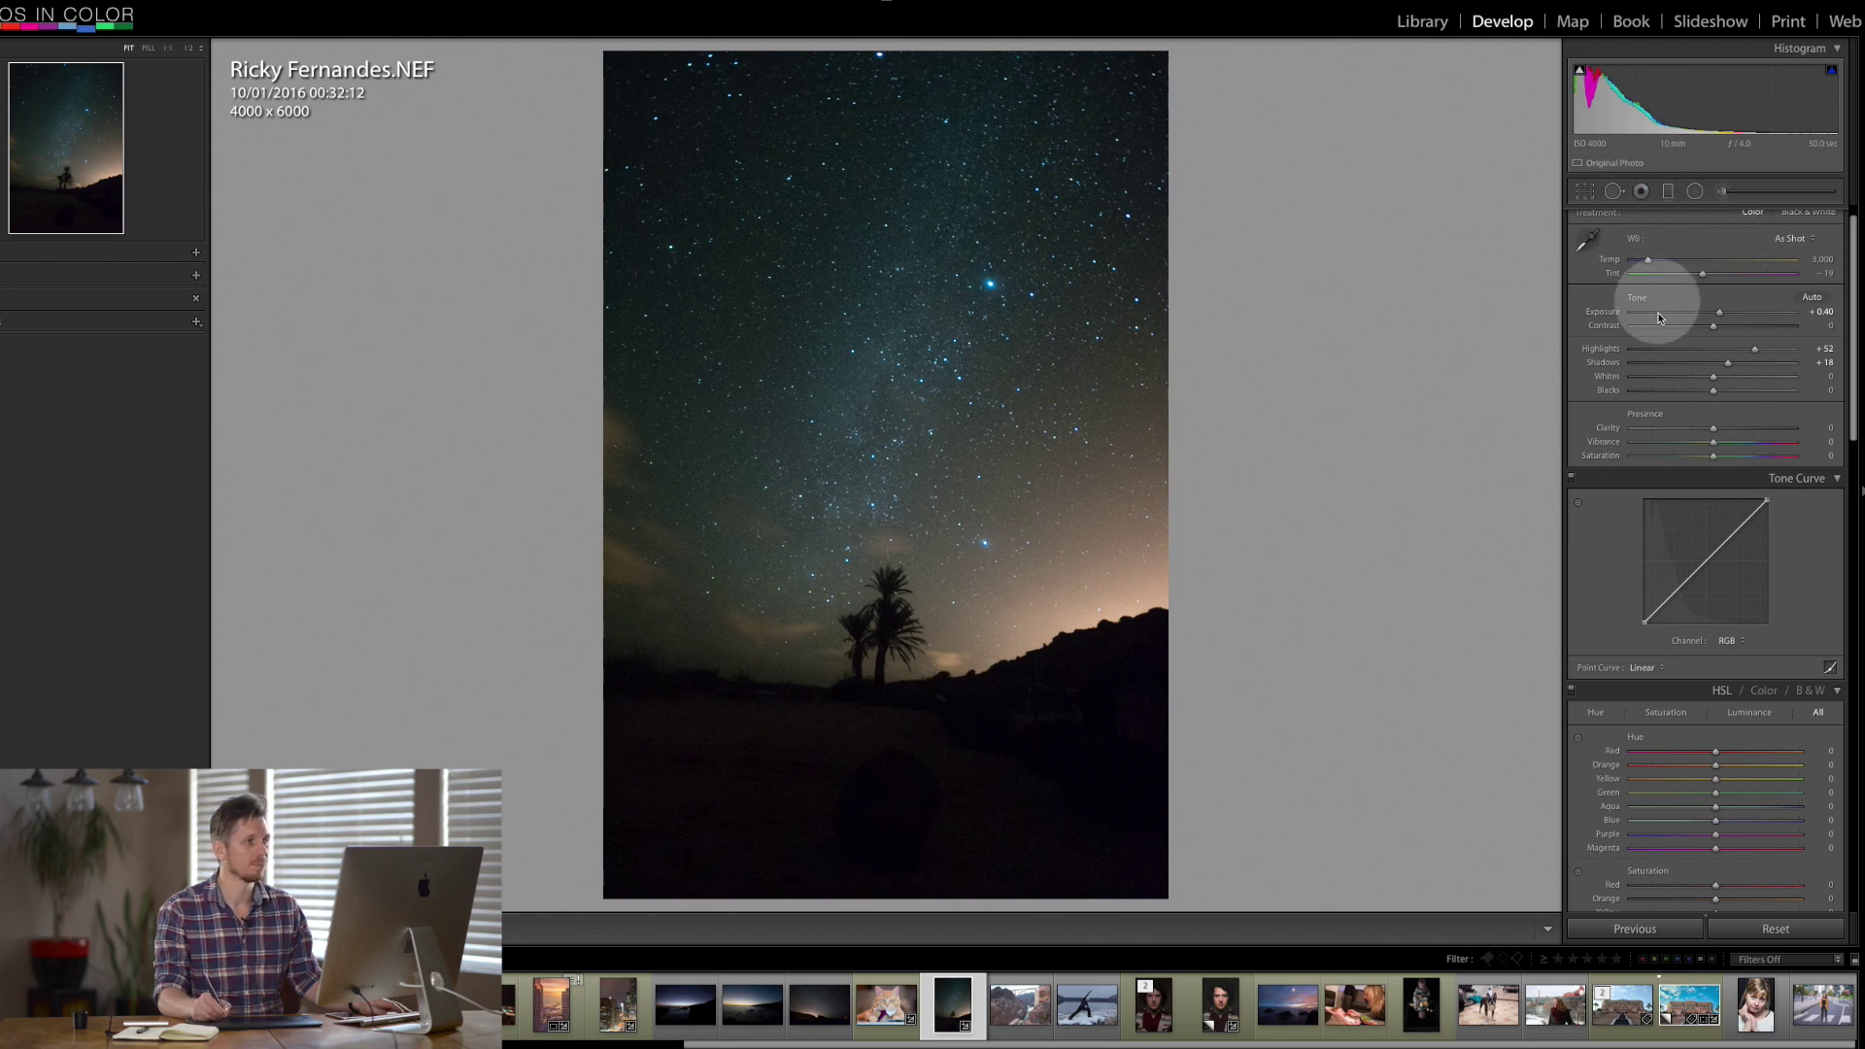
- Set up an adjustment brush with Exposure 1.20, Highlights 40 and Clarity 1, using size 9.0 and flow 67
left_click(1722, 193)
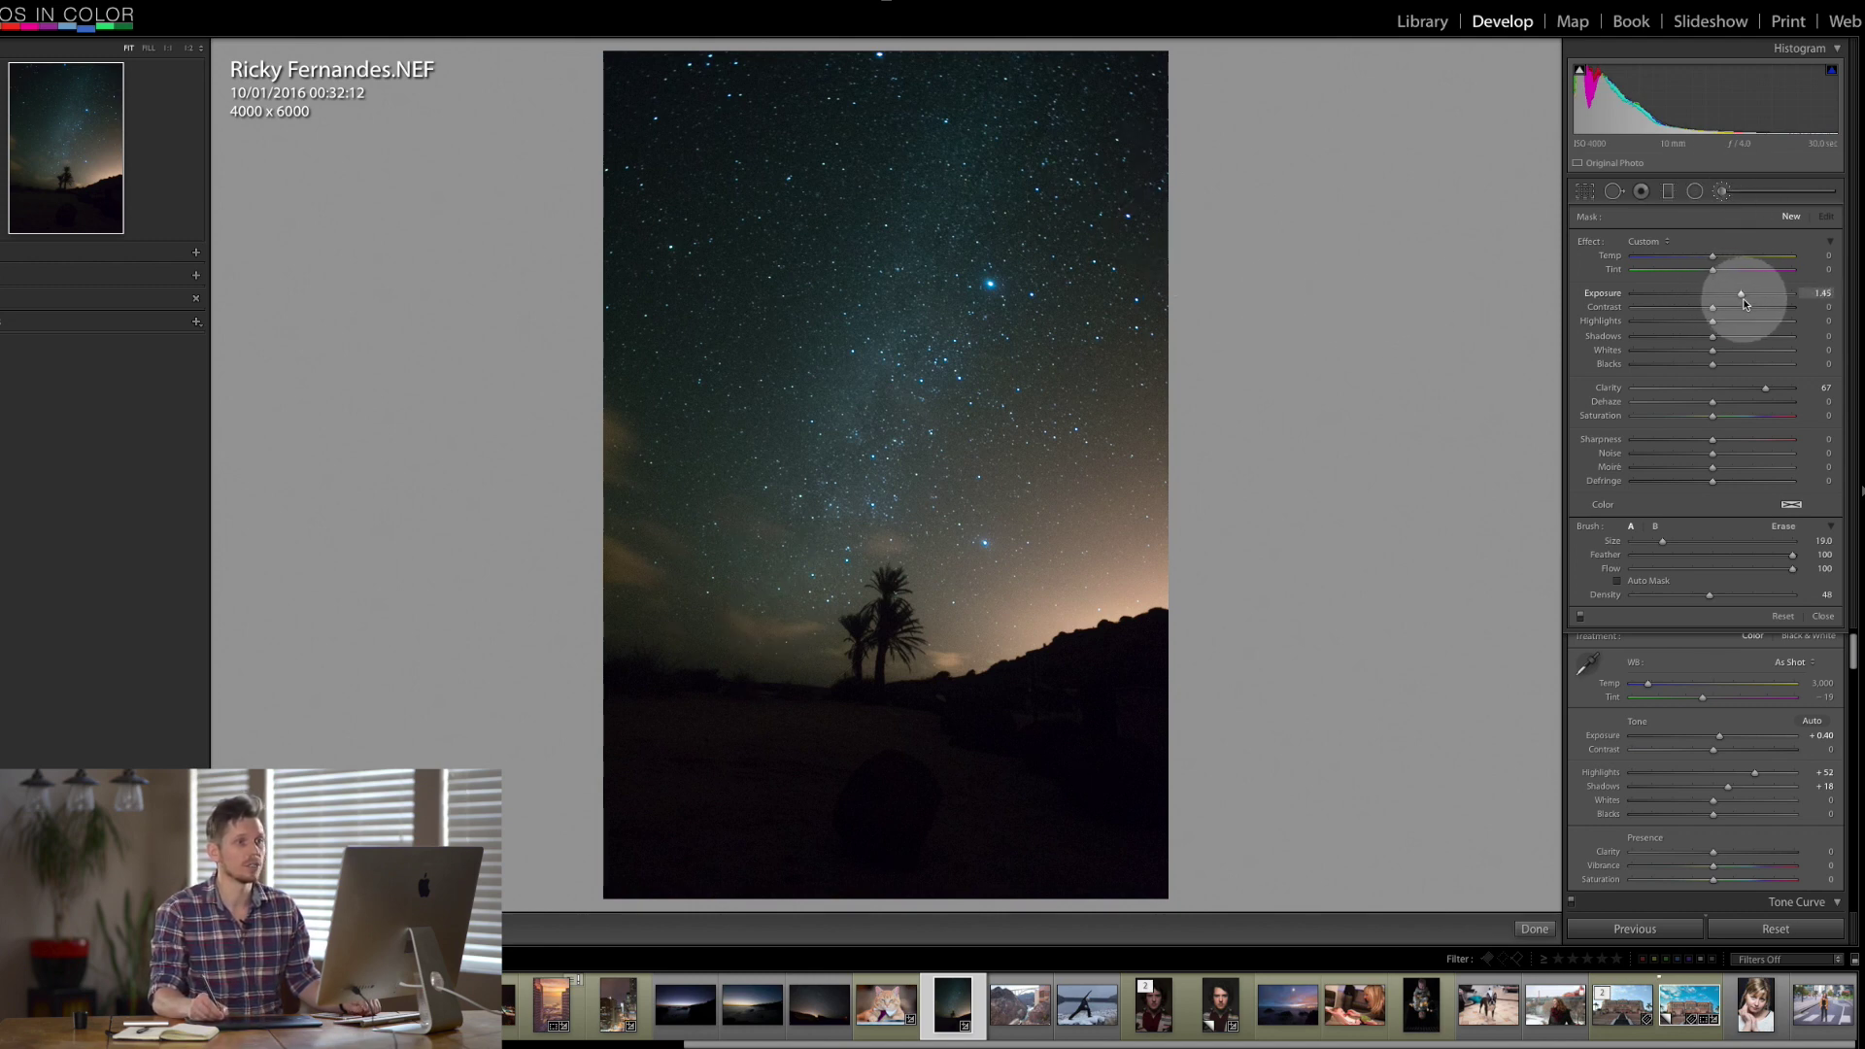
left_click_drag(1741, 393, 1729, 390)
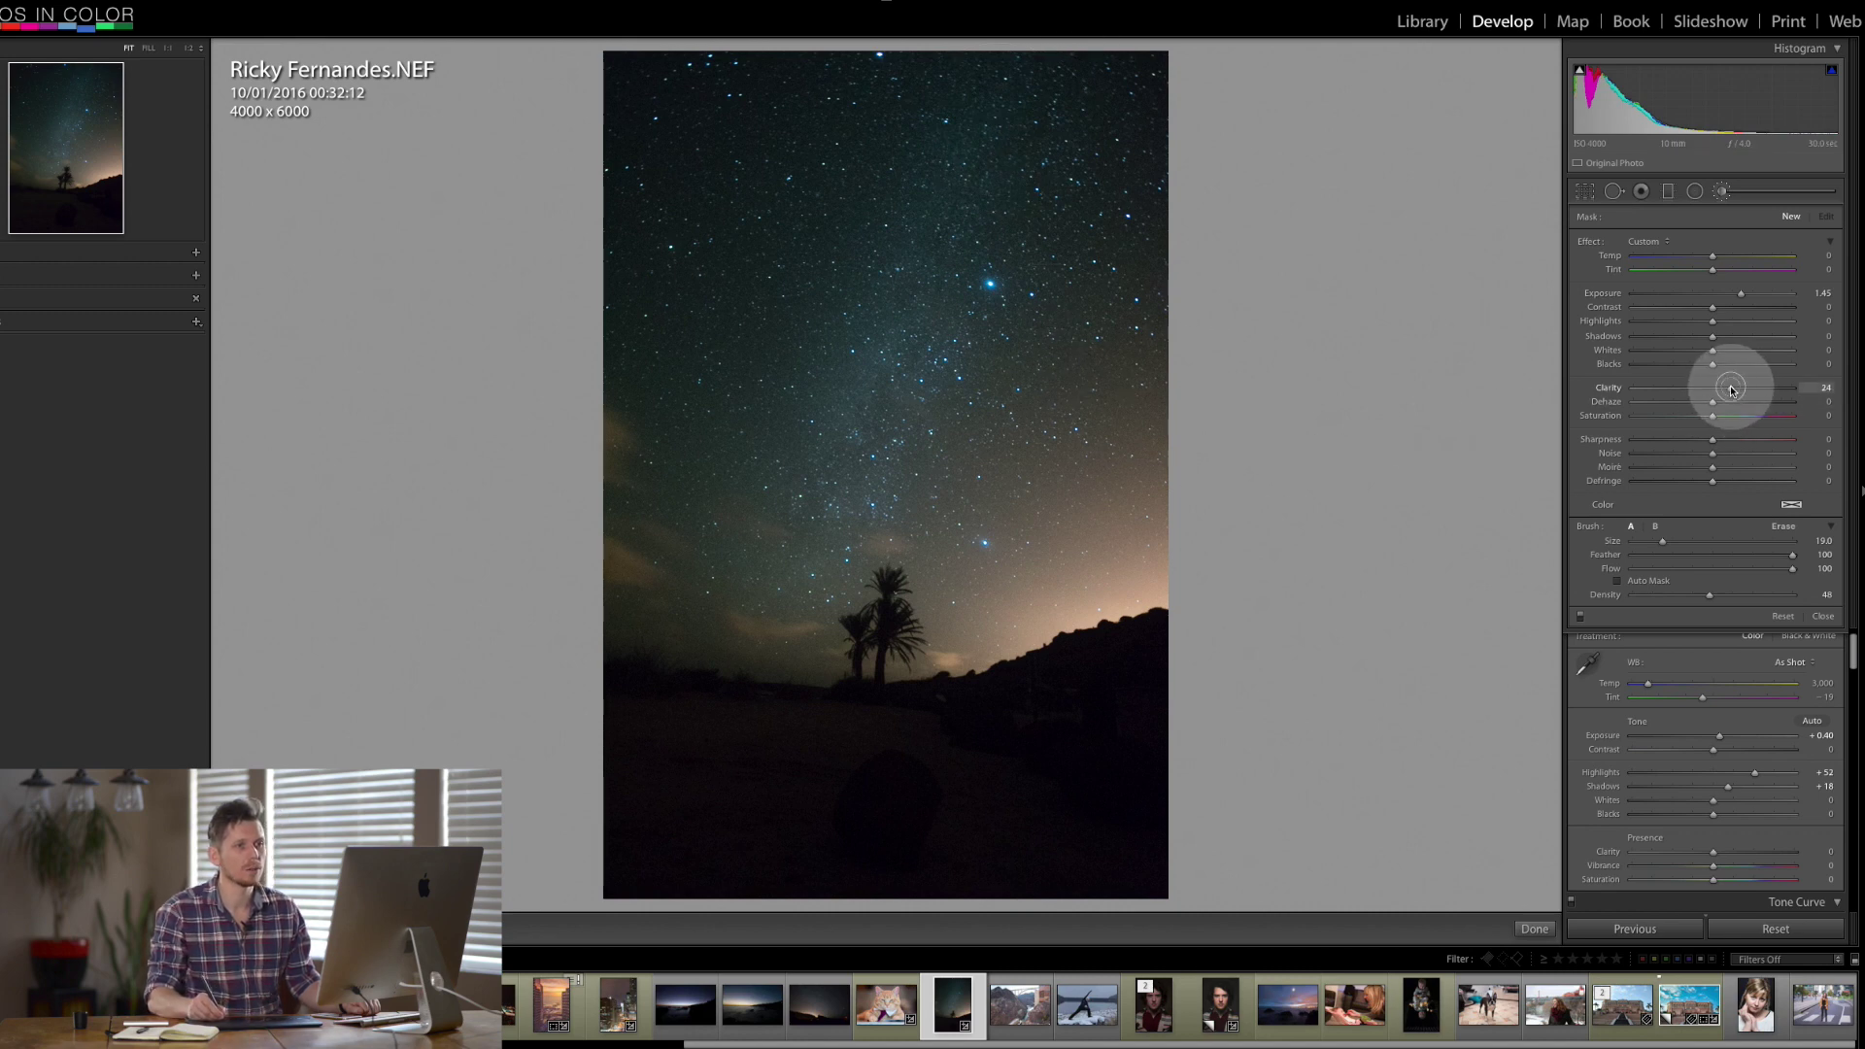
left_click_drag(1717, 391, 1714, 390)
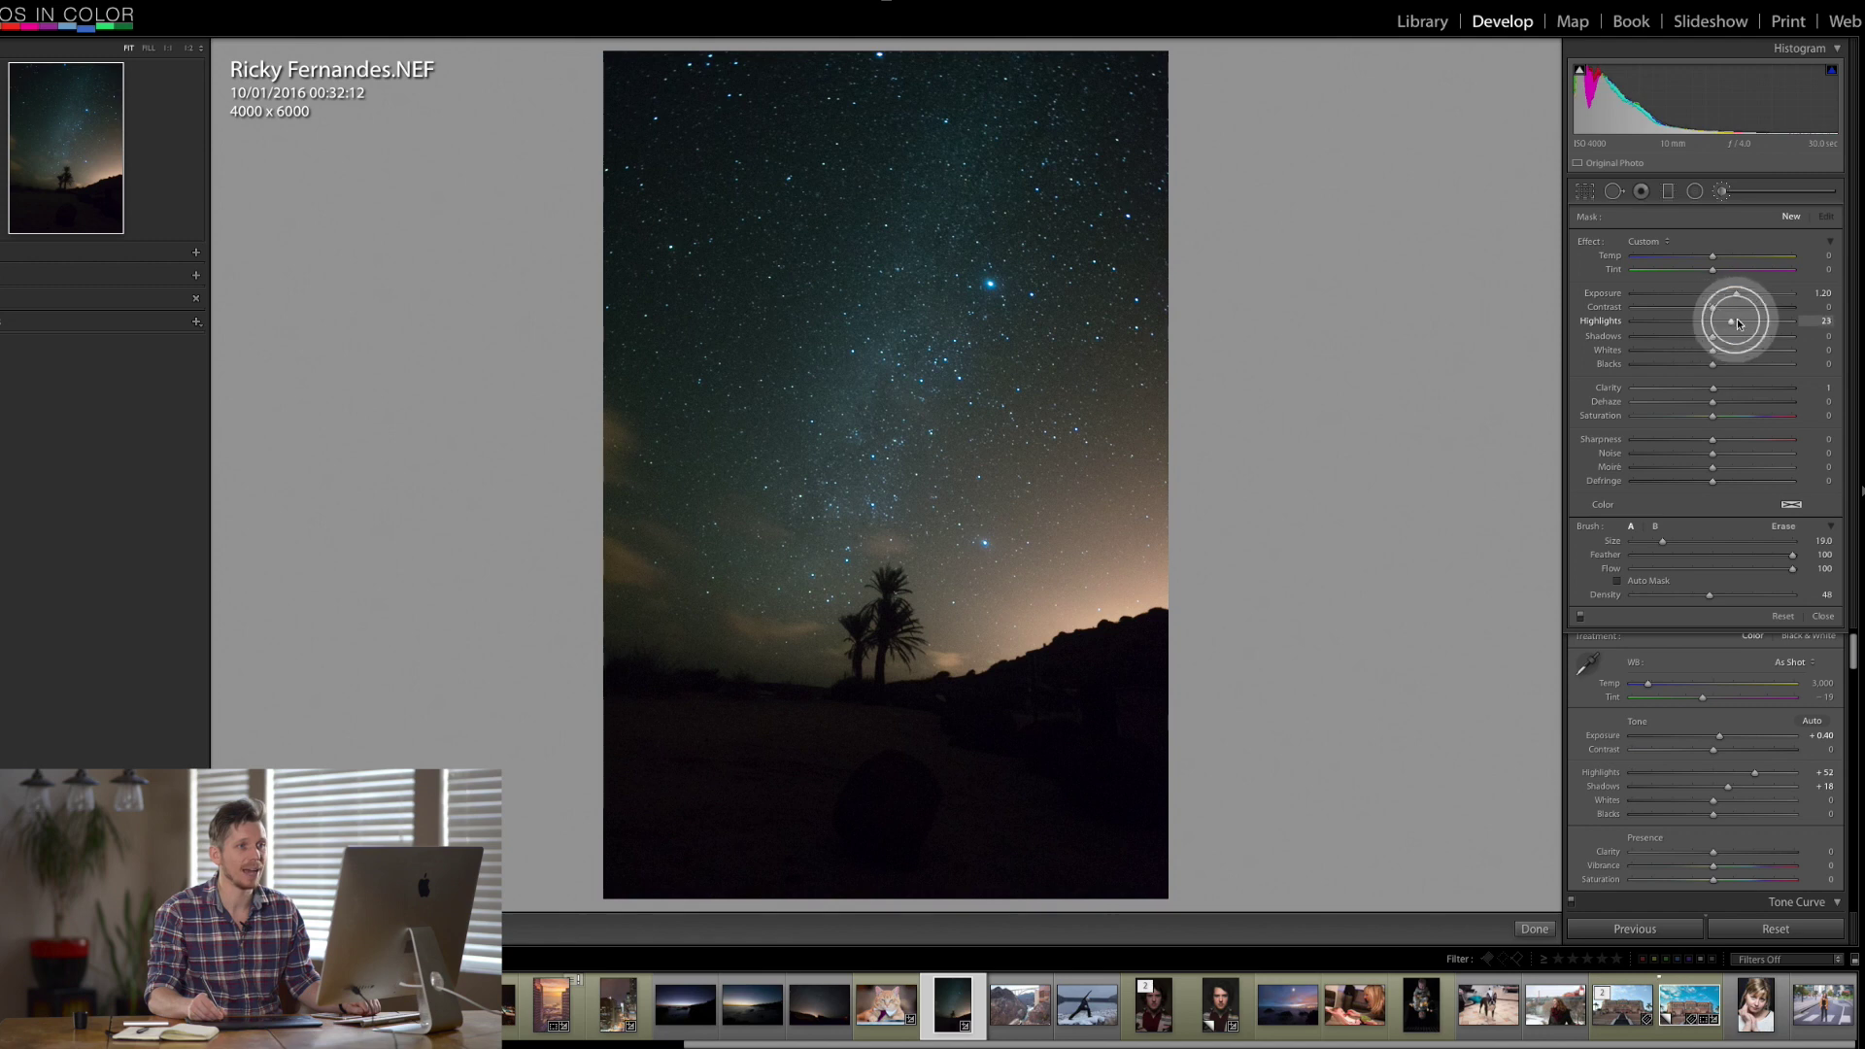
left_click_drag(1751, 324, 1745, 321)
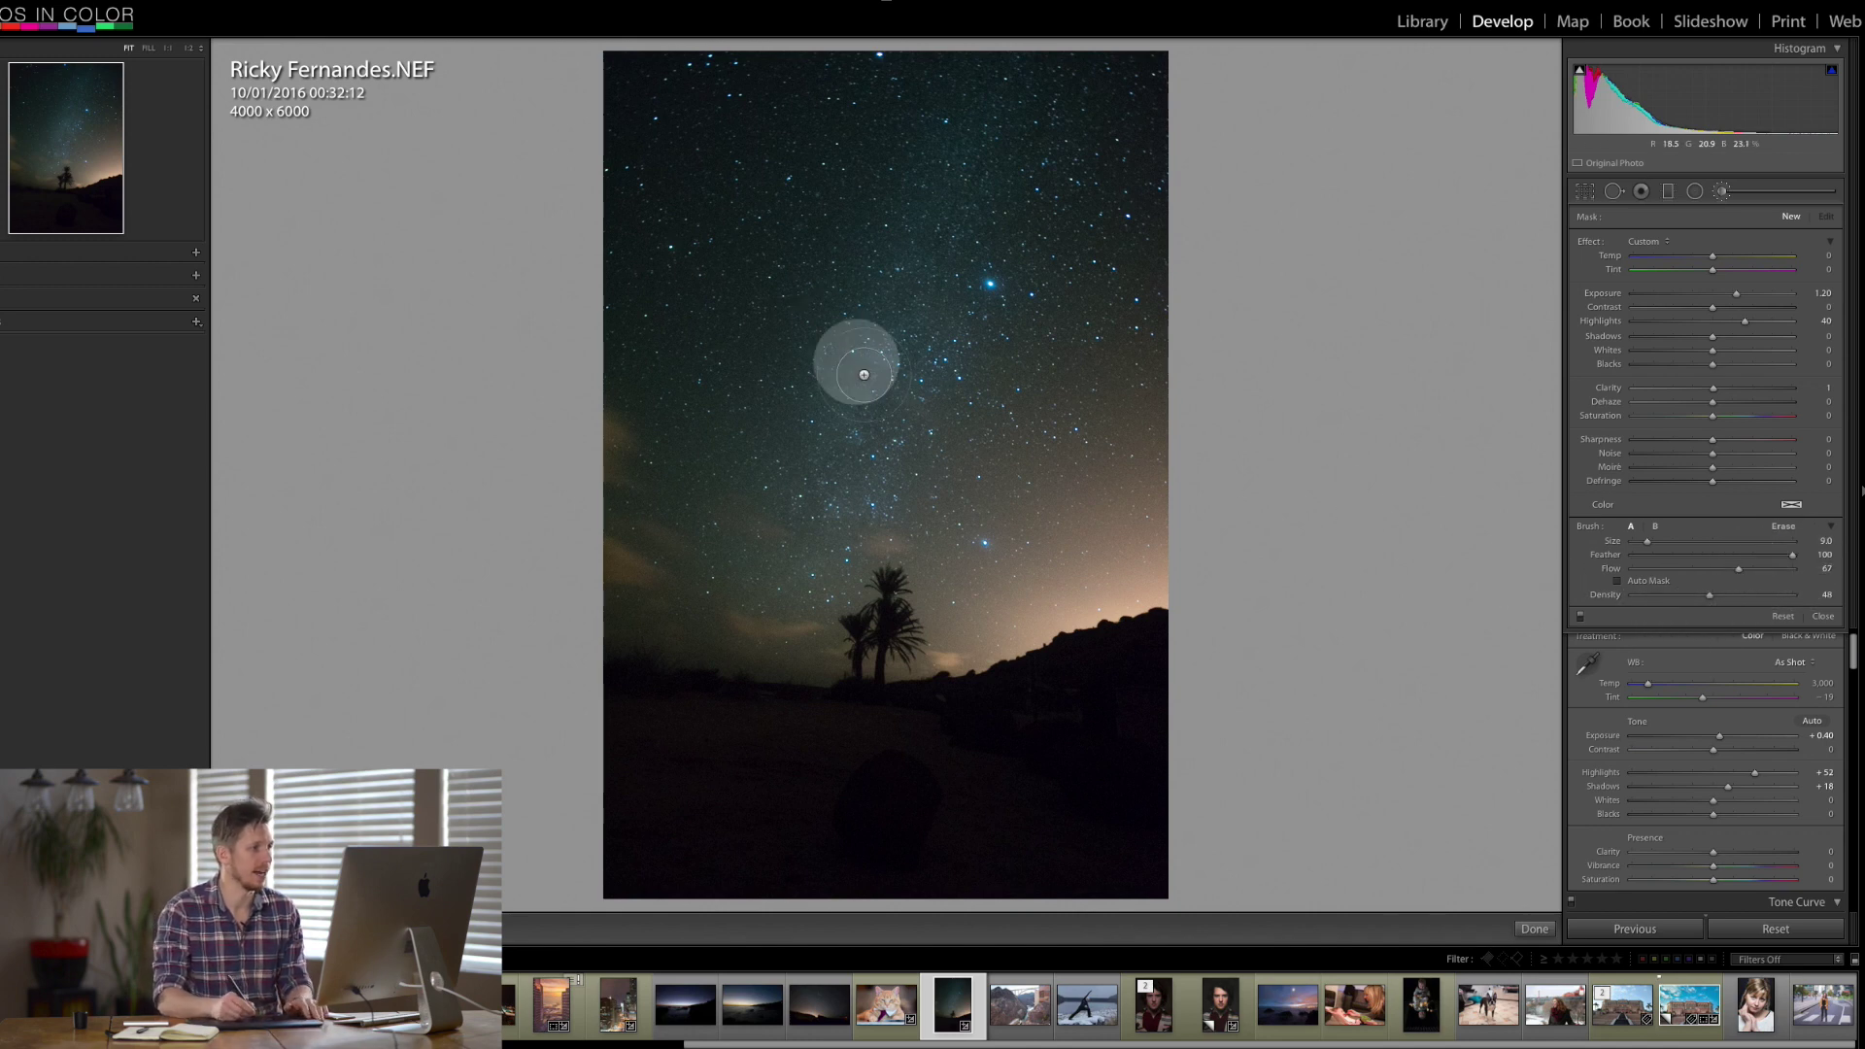
- Try brushing the brightening along the Milky Way from above the palms to the upper sky, reducing the brush size to 5.0
left_click_drag(838, 409, 986, 187)
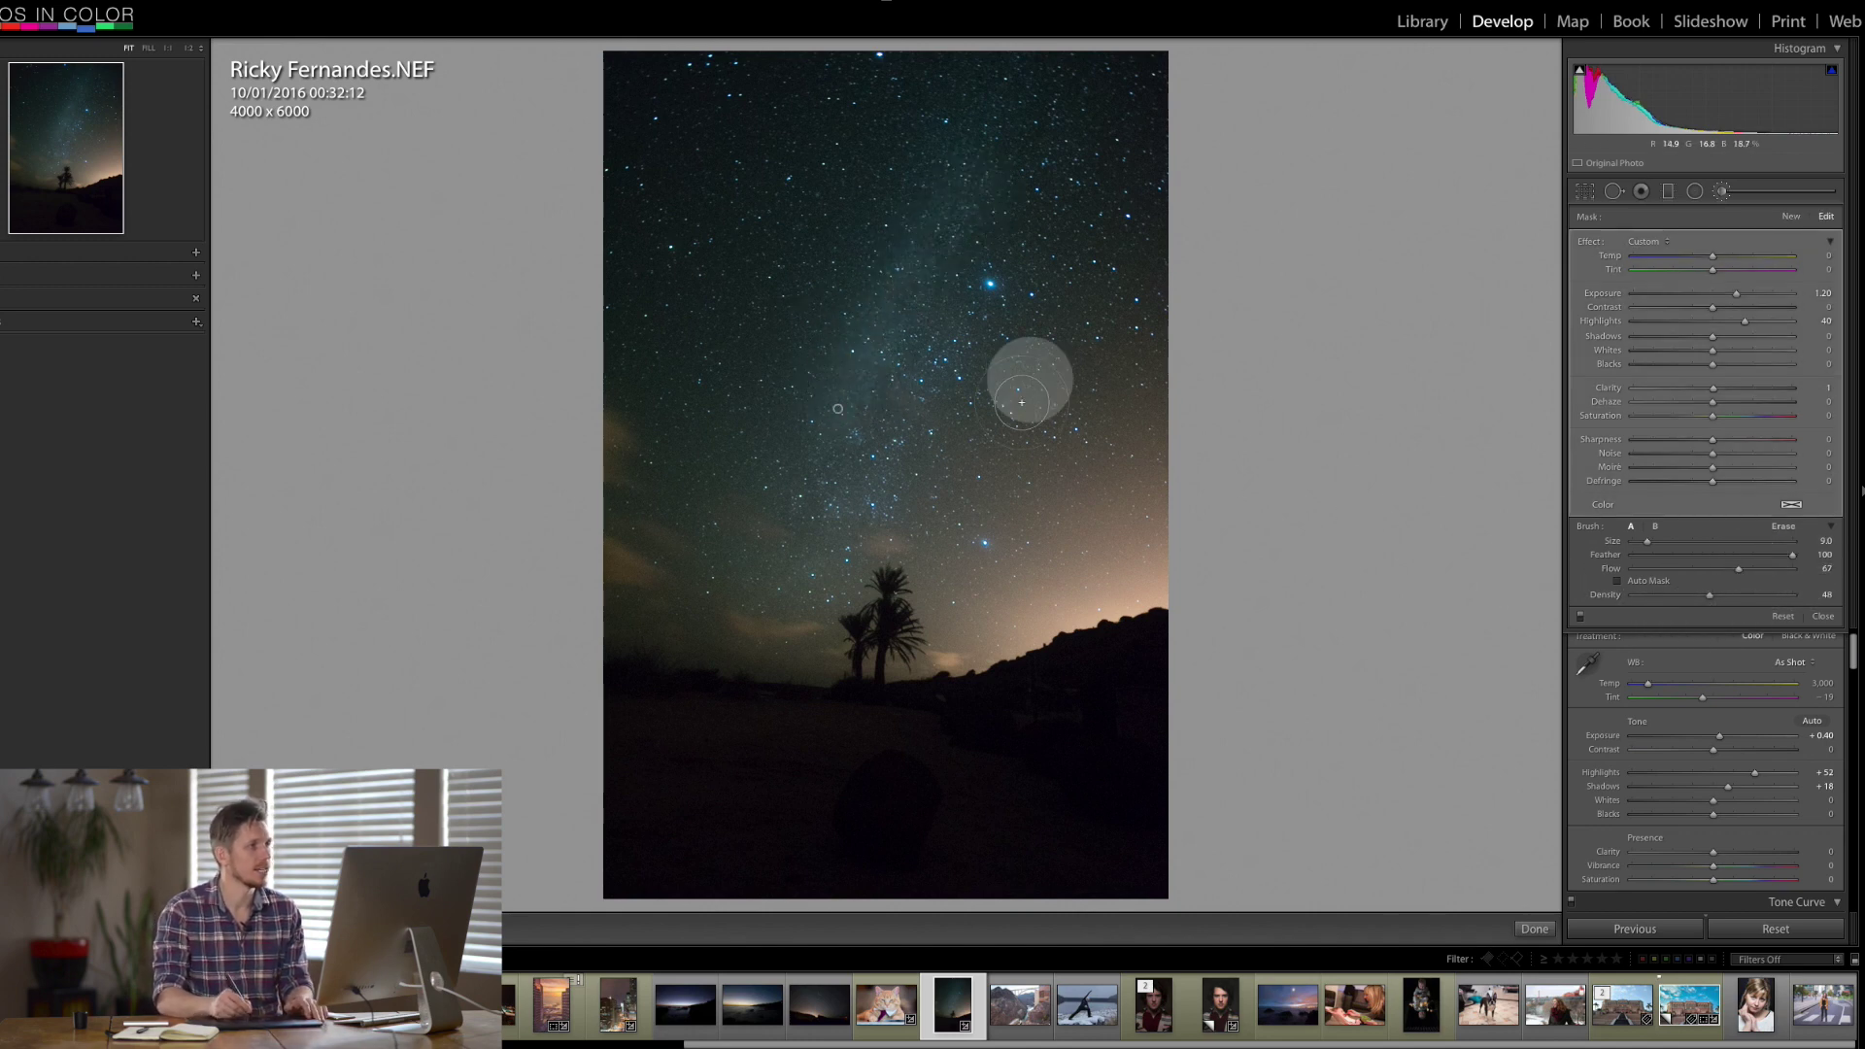
key("bracketleft")
key("bracketleft")
left_click_drag(900, 287, 962, 182)
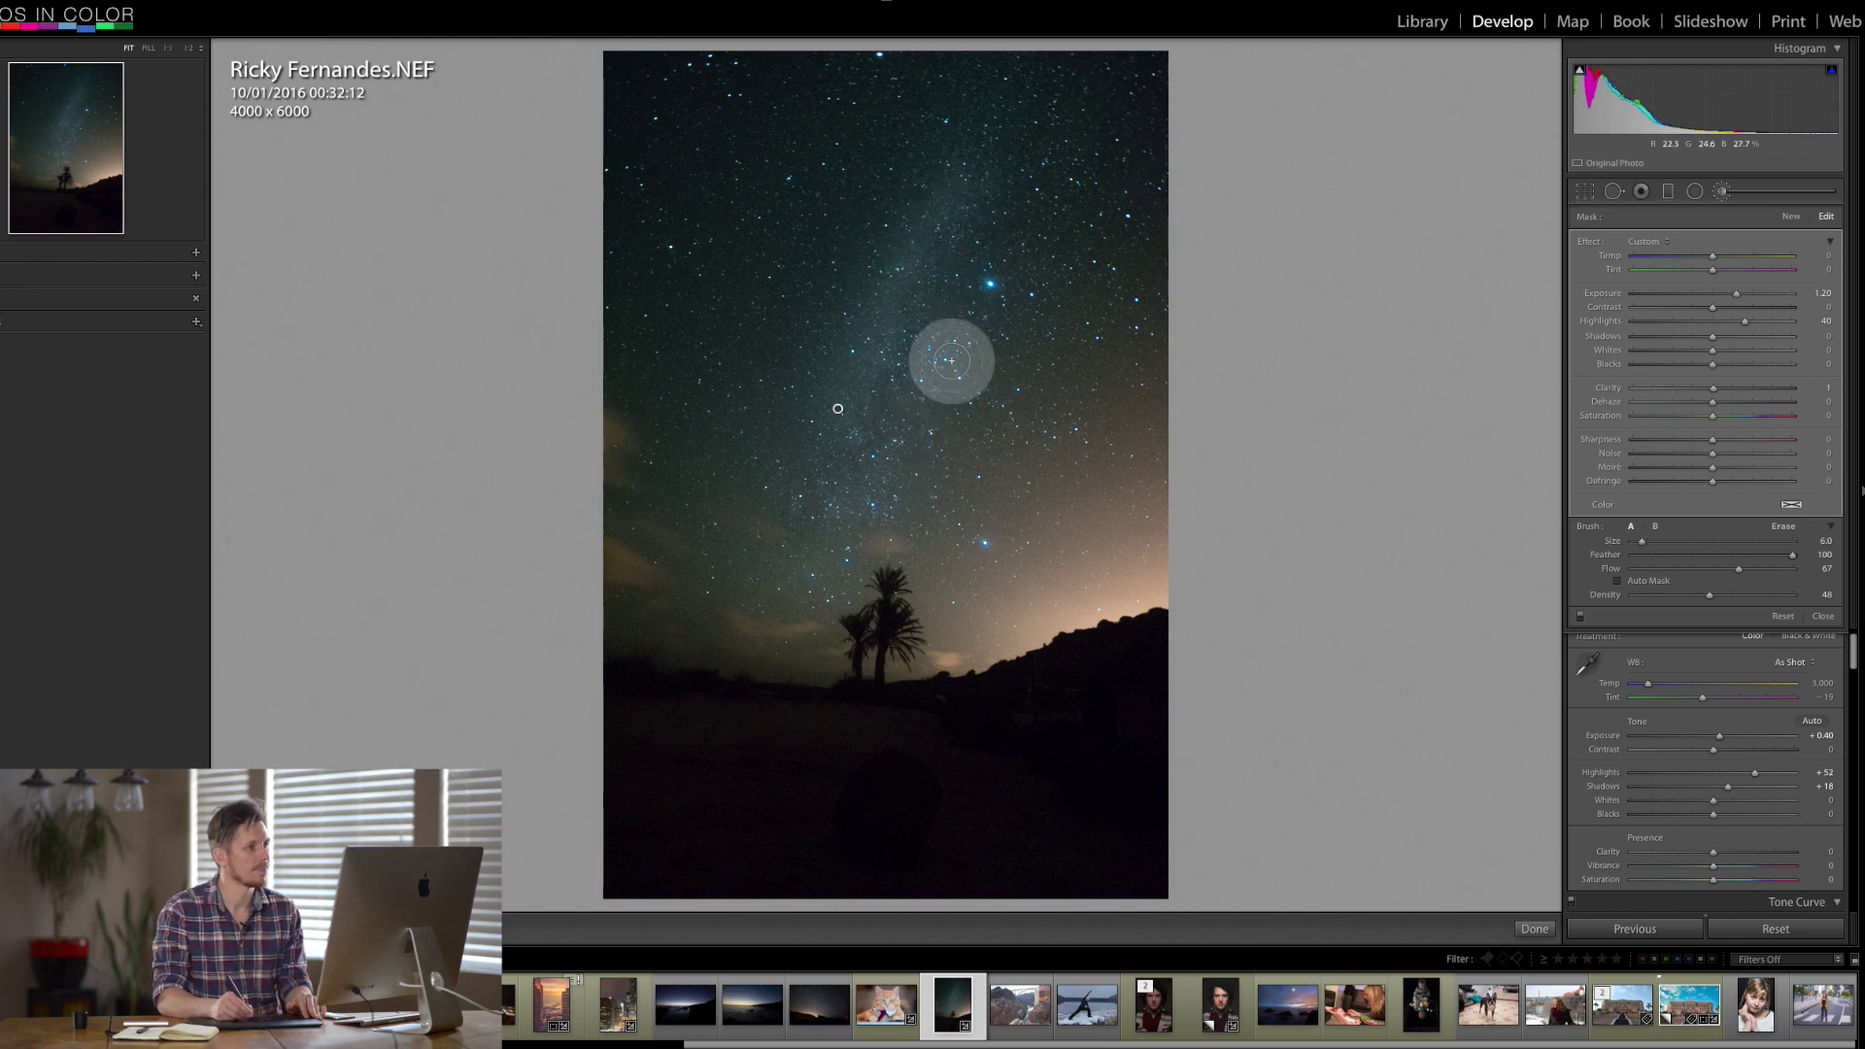
key("bracketleft")
mouse_move(875, 458)
left_mouse_down()
mouse_move(804, 577)
mouse_move(833, 533)
mouse_move(816, 507)
mouse_move(789, 514)
mouse_move(806, 588)
mouse_move(896, 465)
mouse_move(829, 473)
mouse_move(900, 359)
mouse_move(946, 326)
mouse_move(917, 248)
mouse_move(1008, 113)
mouse_move(901, 395)
mouse_move(897, 364)
mouse_move(882, 448)
mouse_move(823, 541)
mouse_move(938, 328)
mouse_move(936, 354)
mouse_move(976, 175)
left_mouse_up()
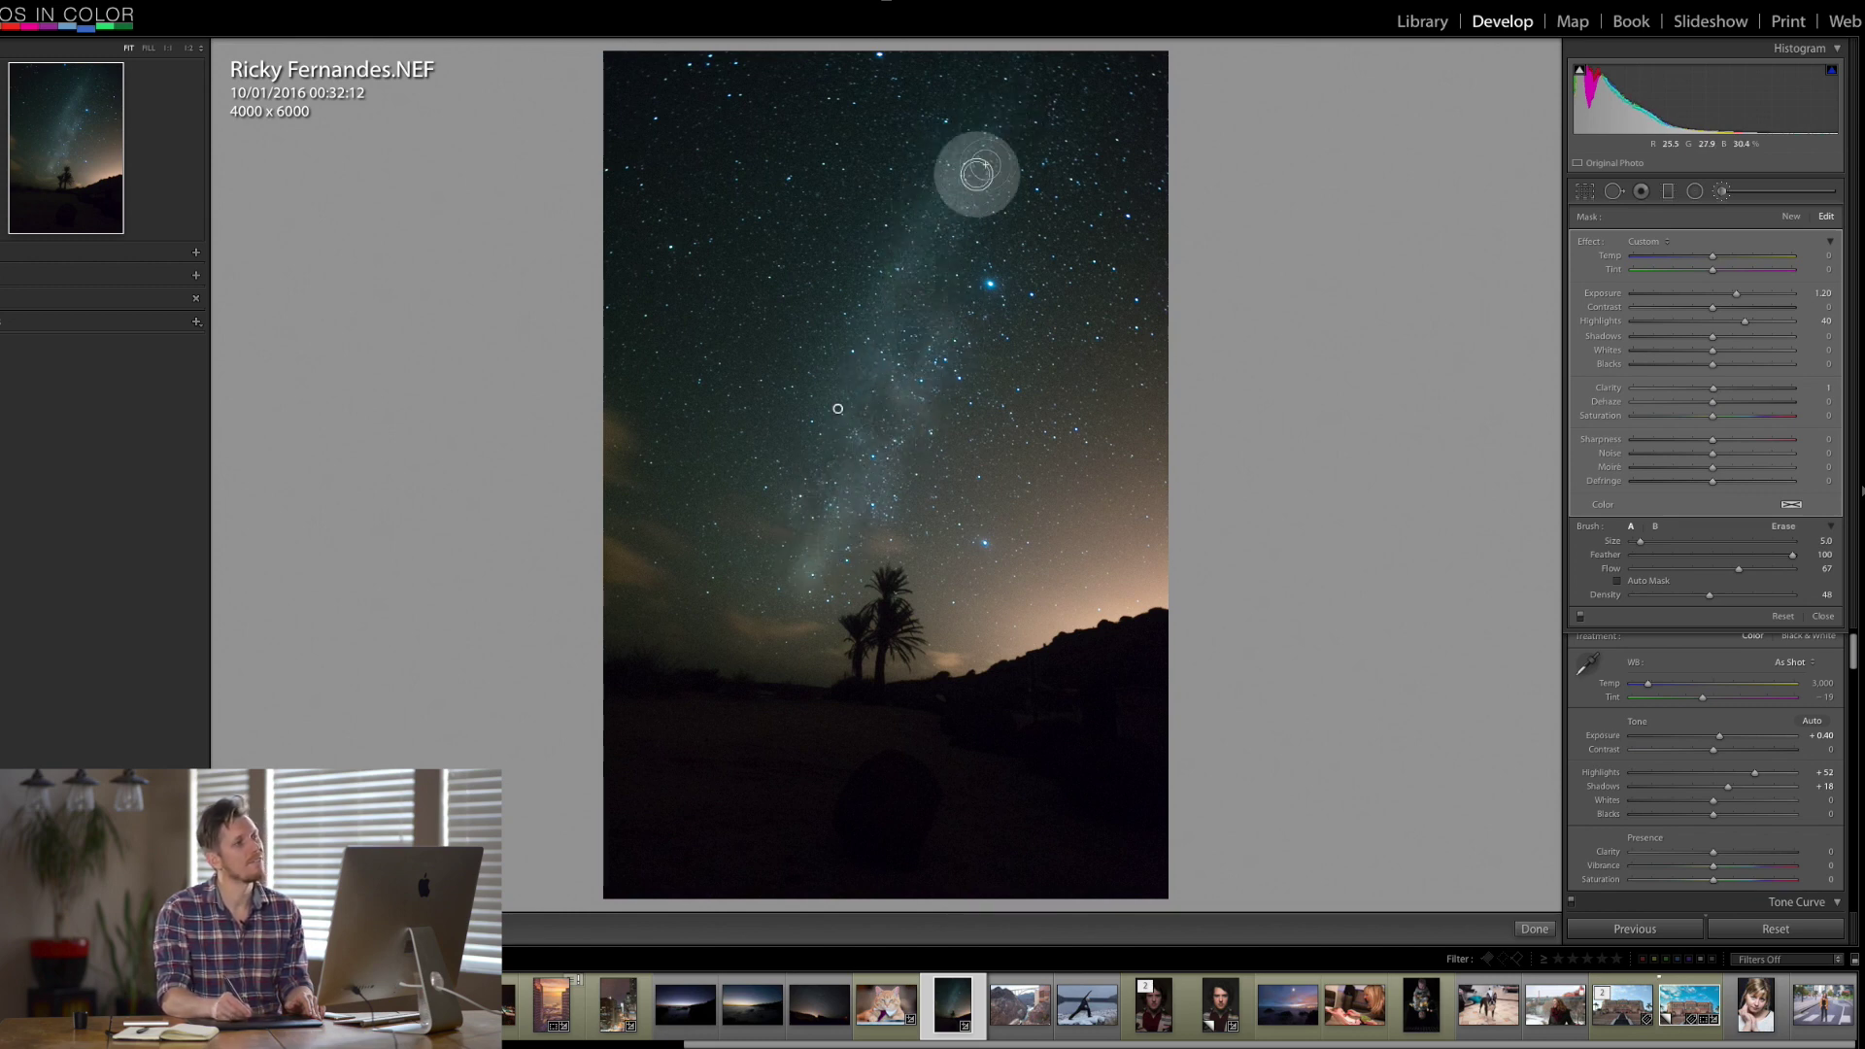
mouse_move(865, 516)
left_mouse_down()
mouse_move(783, 493)
mouse_move(799, 523)
mouse_move(773, 573)
left_mouse_up()
mouse_move(882, 439)
left_mouse_down()
mouse_move(987, 129)
mouse_move(1007, 237)
mouse_move(852, 409)
left_mouse_up()
left_click_drag(888, 295, 980, 162)
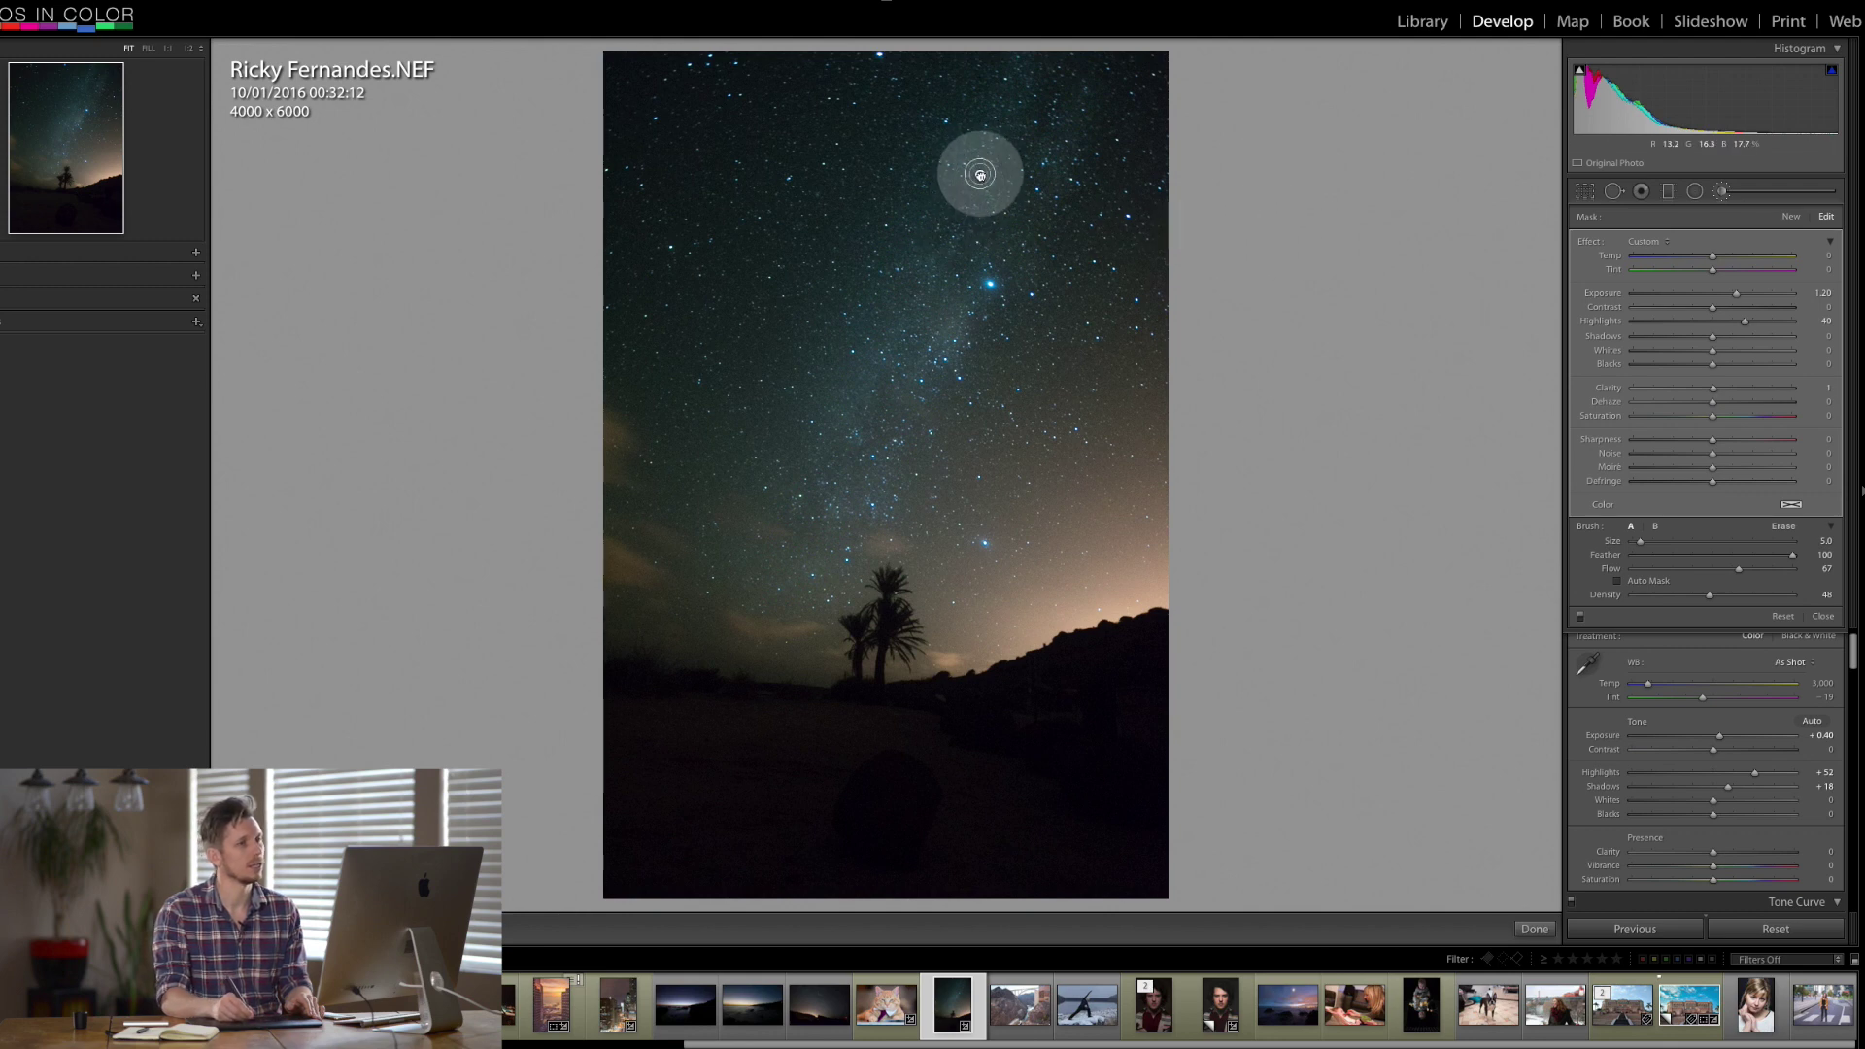
- Paint the brightening brush along the whole Milky Way band and set this mask's Exposure to 1.27
left_click_drag(976, 173, 910, 280)
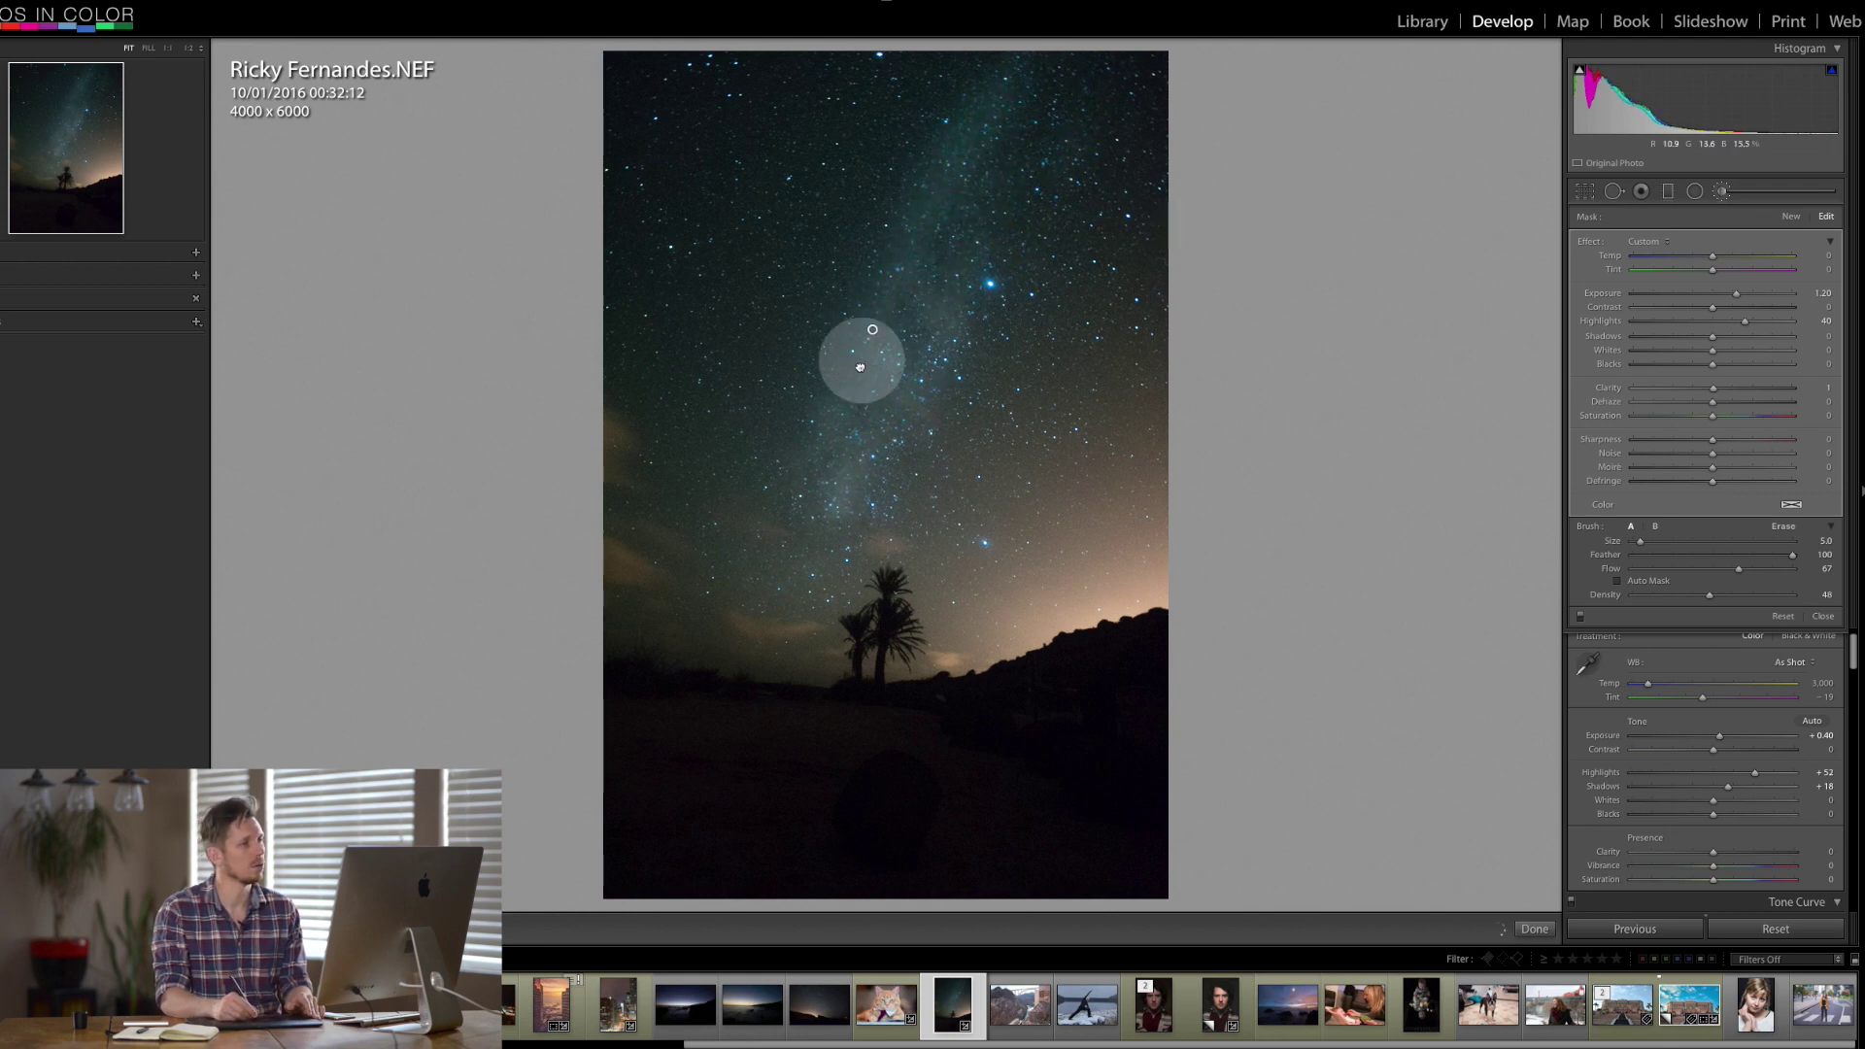
mouse_move(859, 367)
left_mouse_down()
mouse_move(837, 417)
mouse_move(852, 388)
left_mouse_up()
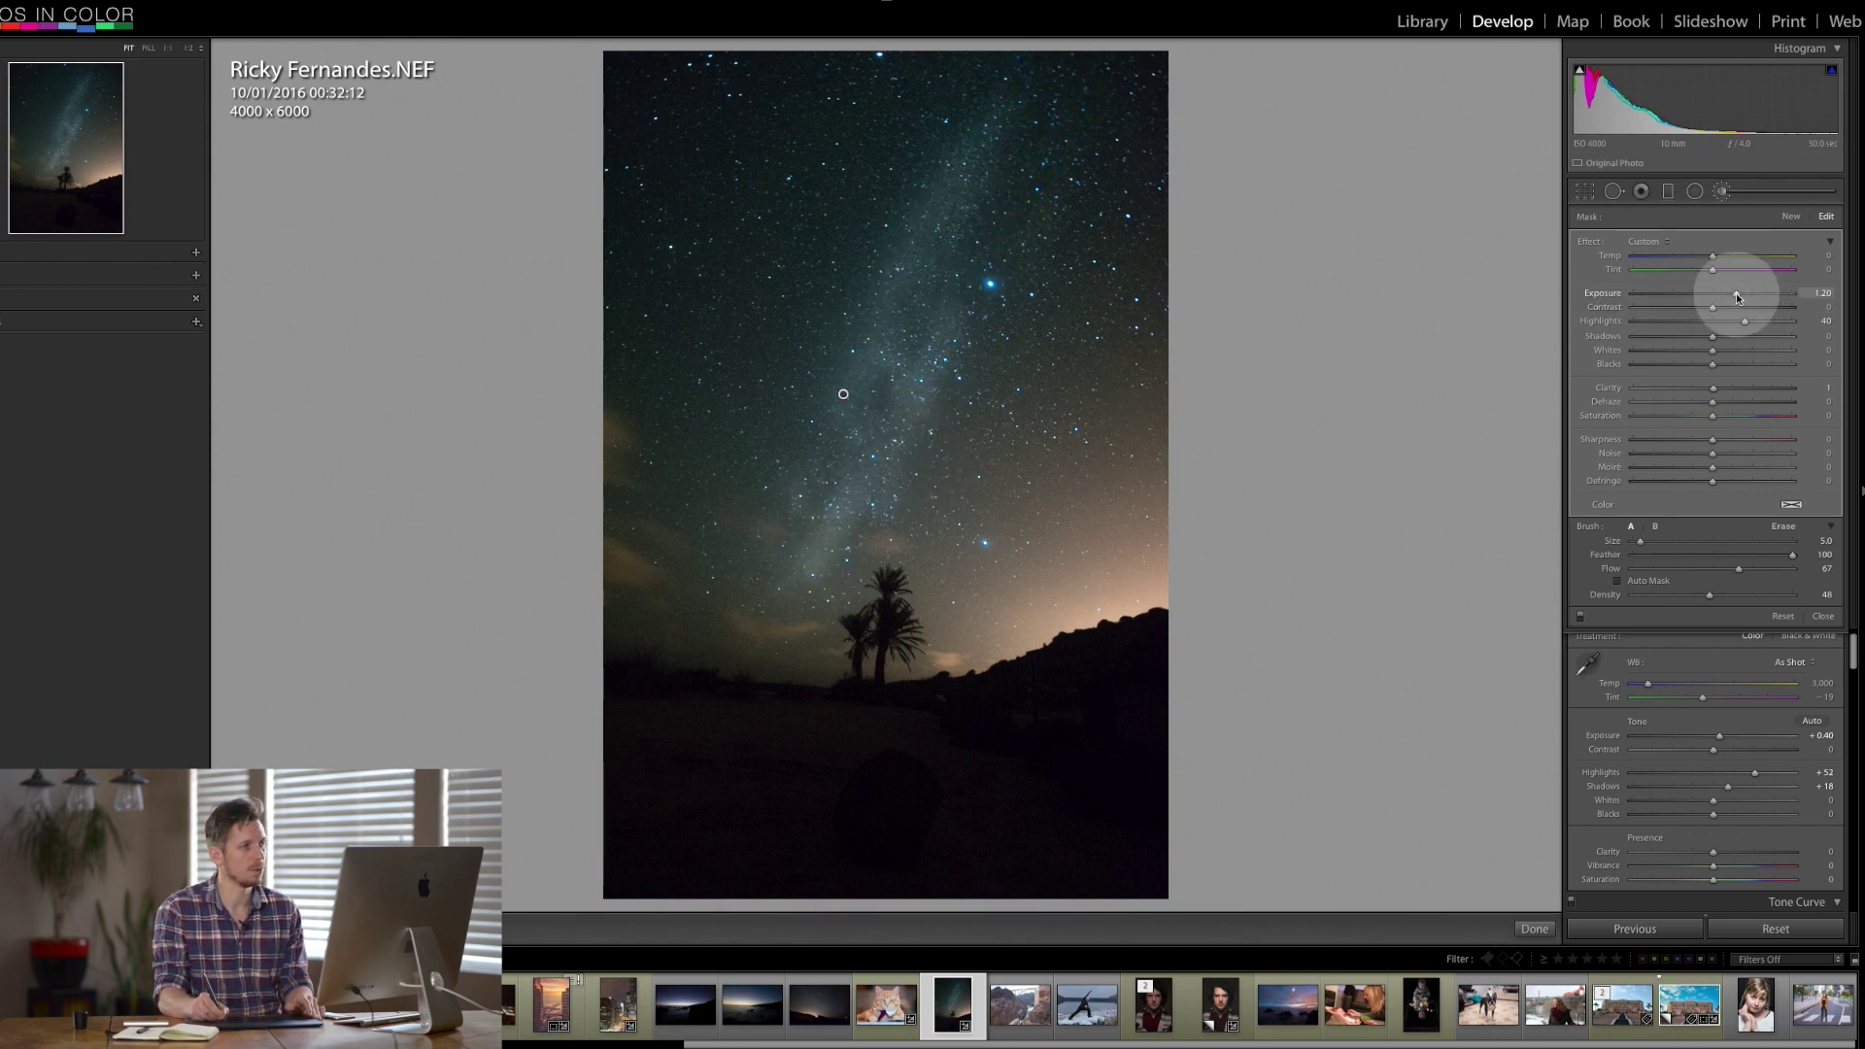
left_click_drag(1737, 294, 1744, 295)
- Start a new brush mask with Exposure -1.44 and Highlights -1, and reduce the brush size to 2.0
key("bracketleft")
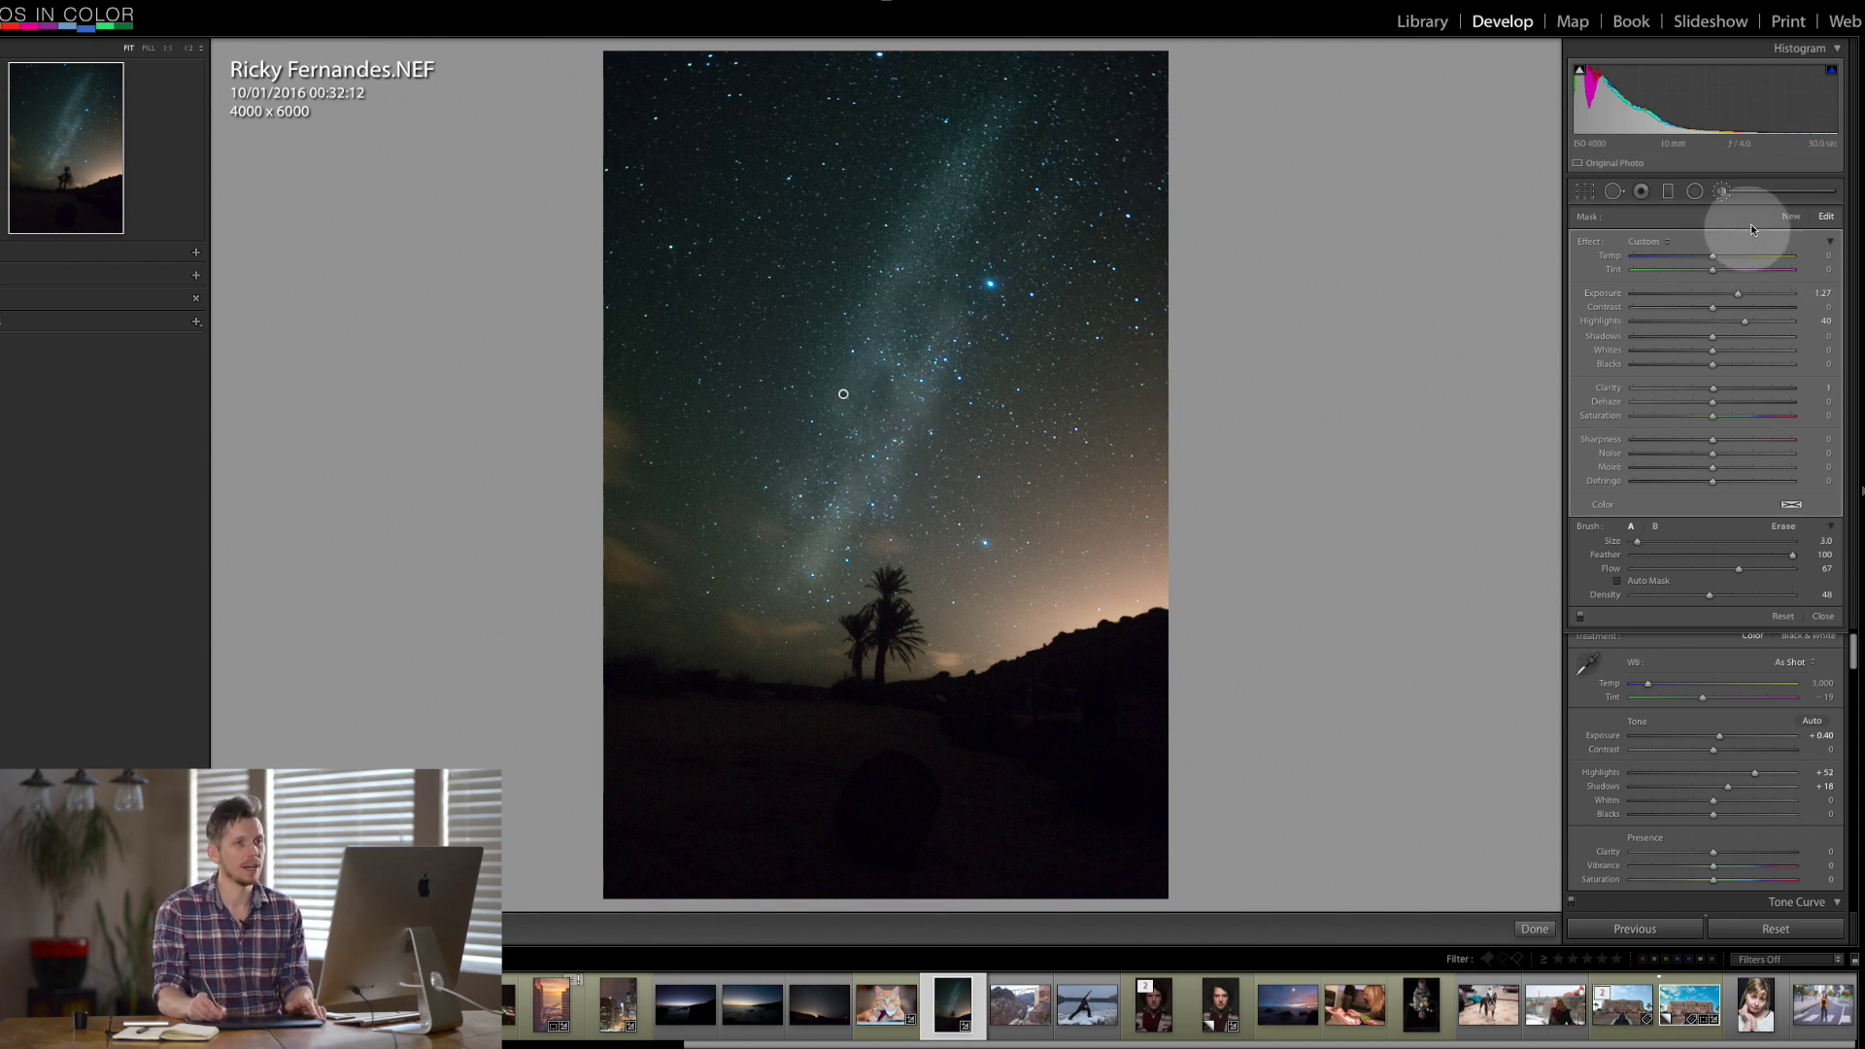
left_click(1790, 216)
mouse_move(1719, 296)
left_mouse_down()
mouse_move(1682, 295)
mouse_move(1714, 327)
left_mouse_up()
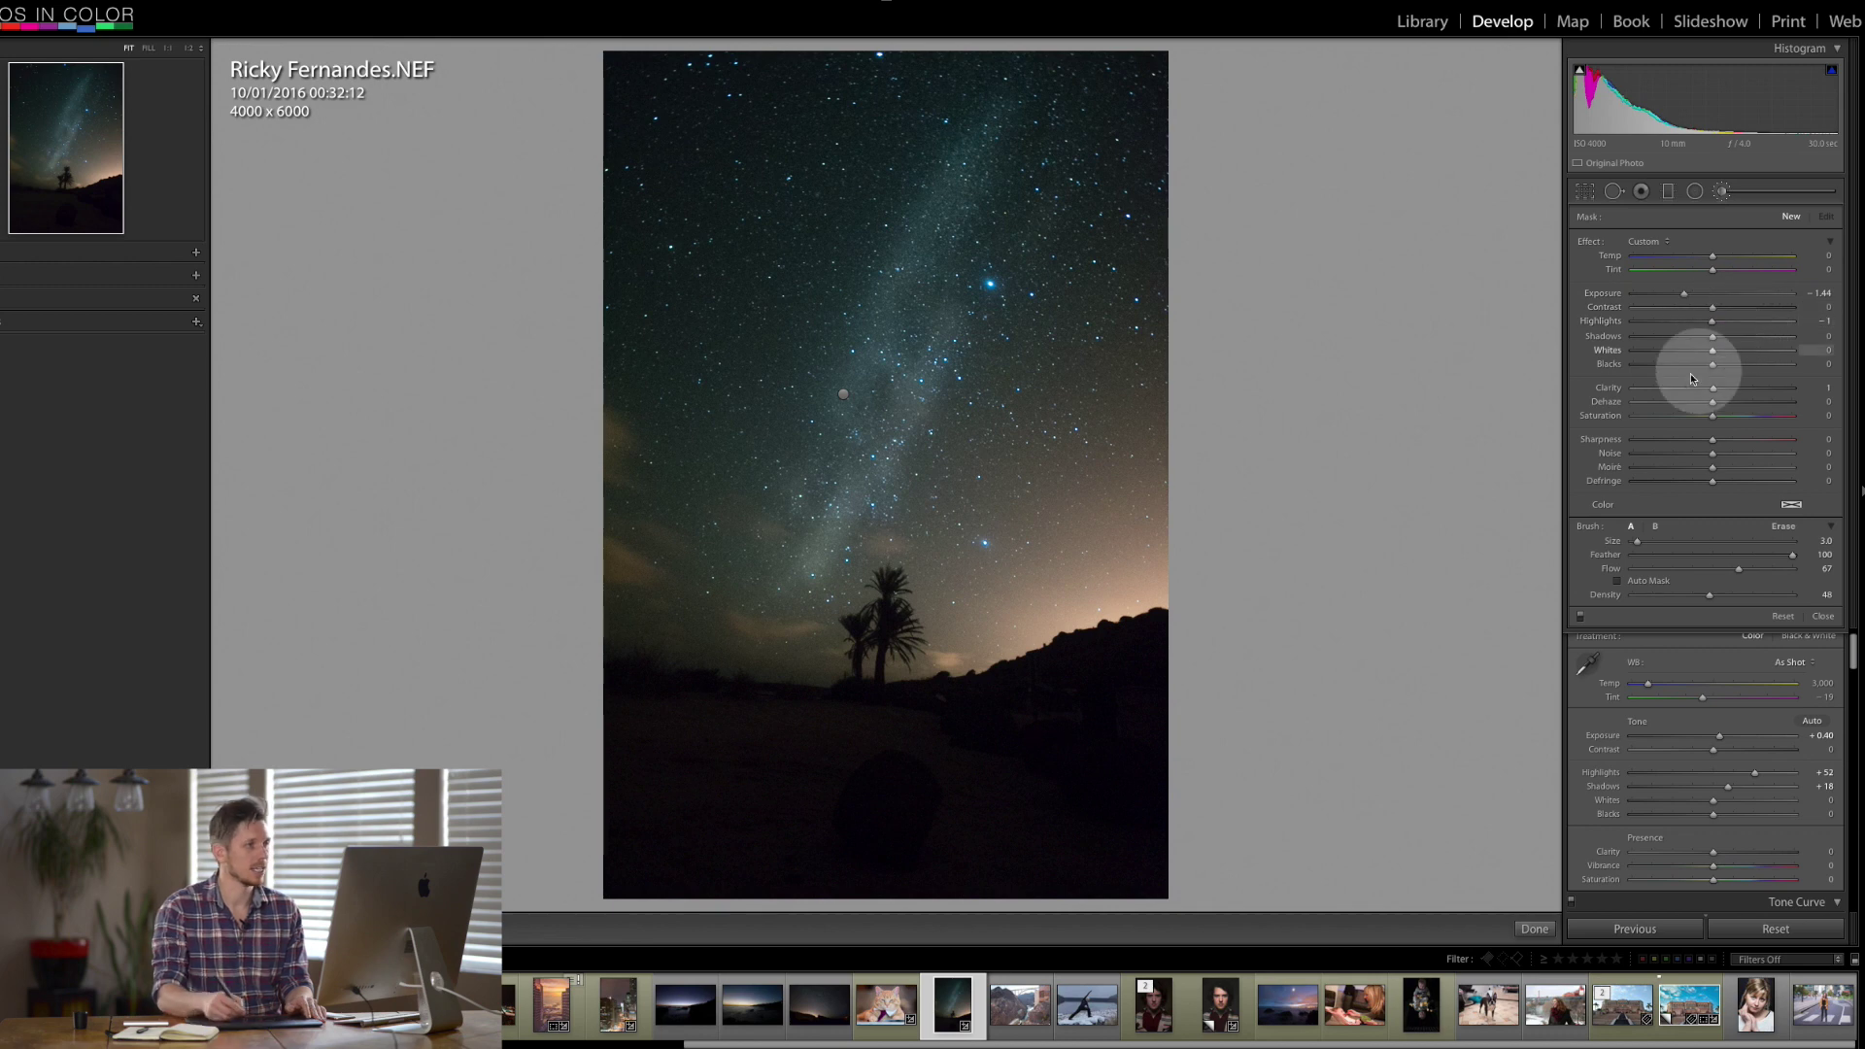
key("[")
- Paint thin dark lanes through the Milky Way band, and undo the stray stroke beside its lower part
mouse_move(960, 239)
left_mouse_down()
mouse_move(907, 276)
mouse_move(901, 332)
mouse_move(904, 276)
mouse_move(877, 374)
mouse_move(928, 386)
mouse_move(962, 328)
mouse_move(808, 590)
mouse_move(893, 439)
mouse_move(838, 394)
mouse_move(822, 441)
mouse_move(874, 403)
mouse_move(860, 352)
mouse_move(877, 291)
mouse_move(991, 191)
mouse_move(944, 200)
left_mouse_up()
key("]")
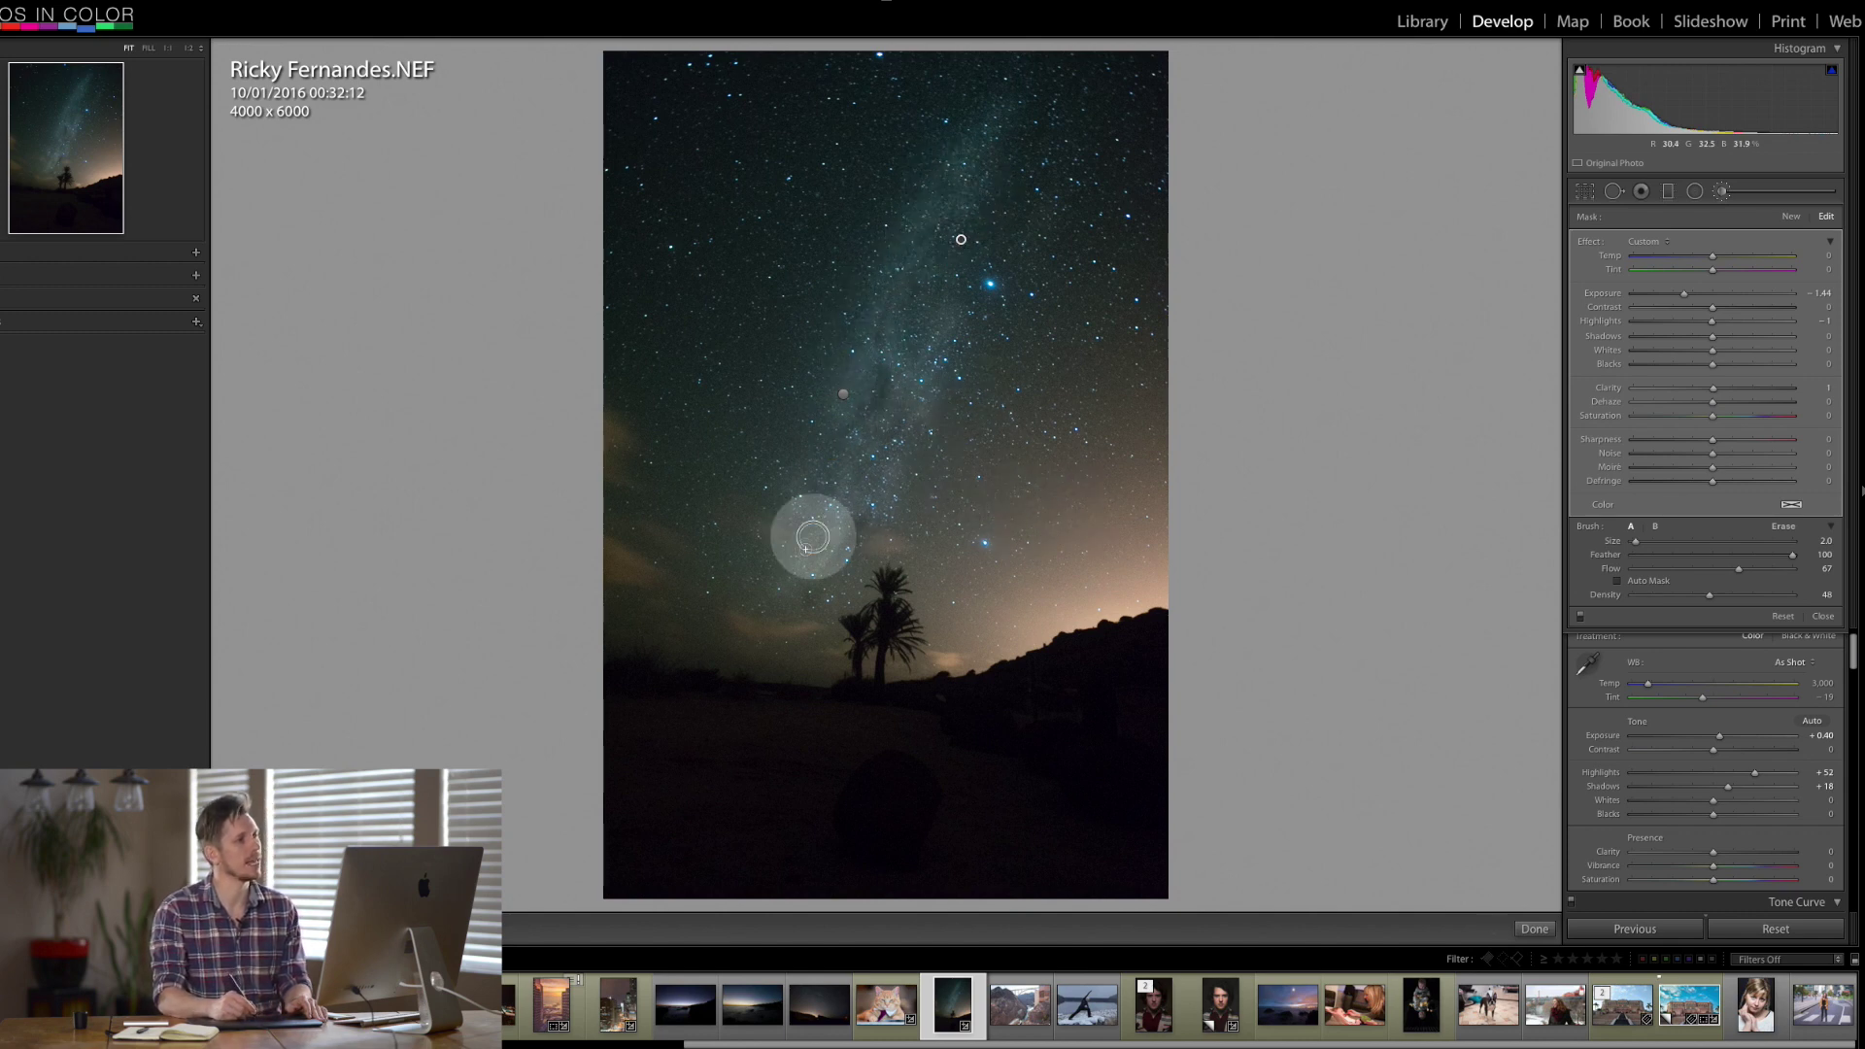
mouse_move(868, 632)
left_mouse_down()
mouse_move(971, 328)
mouse_move(919, 351)
mouse_move(880, 453)
mouse_move(855, 317)
mouse_move(973, 150)
left_mouse_up()
mouse_move(906, 248)
left_mouse_down()
mouse_move(936, 322)
mouse_move(942, 291)
mouse_move(945, 337)
left_mouse_up()
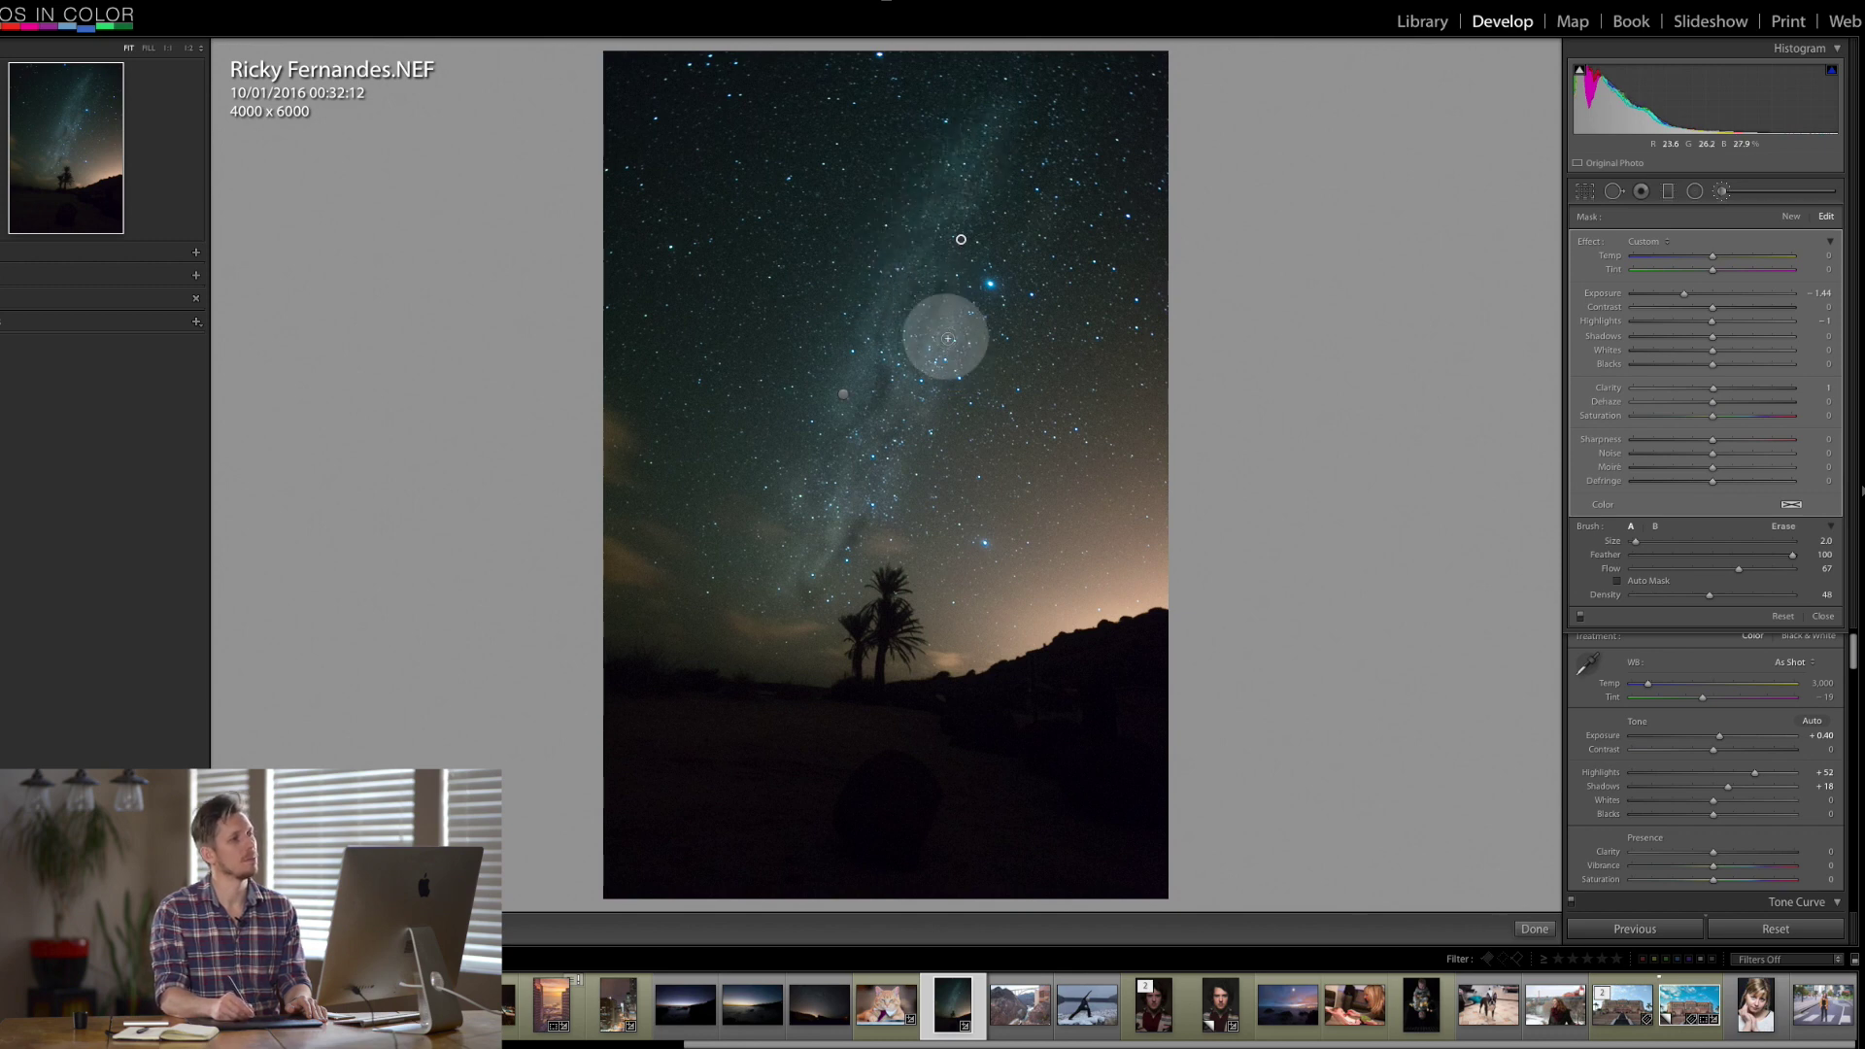
left_click_drag(948, 452, 935, 522)
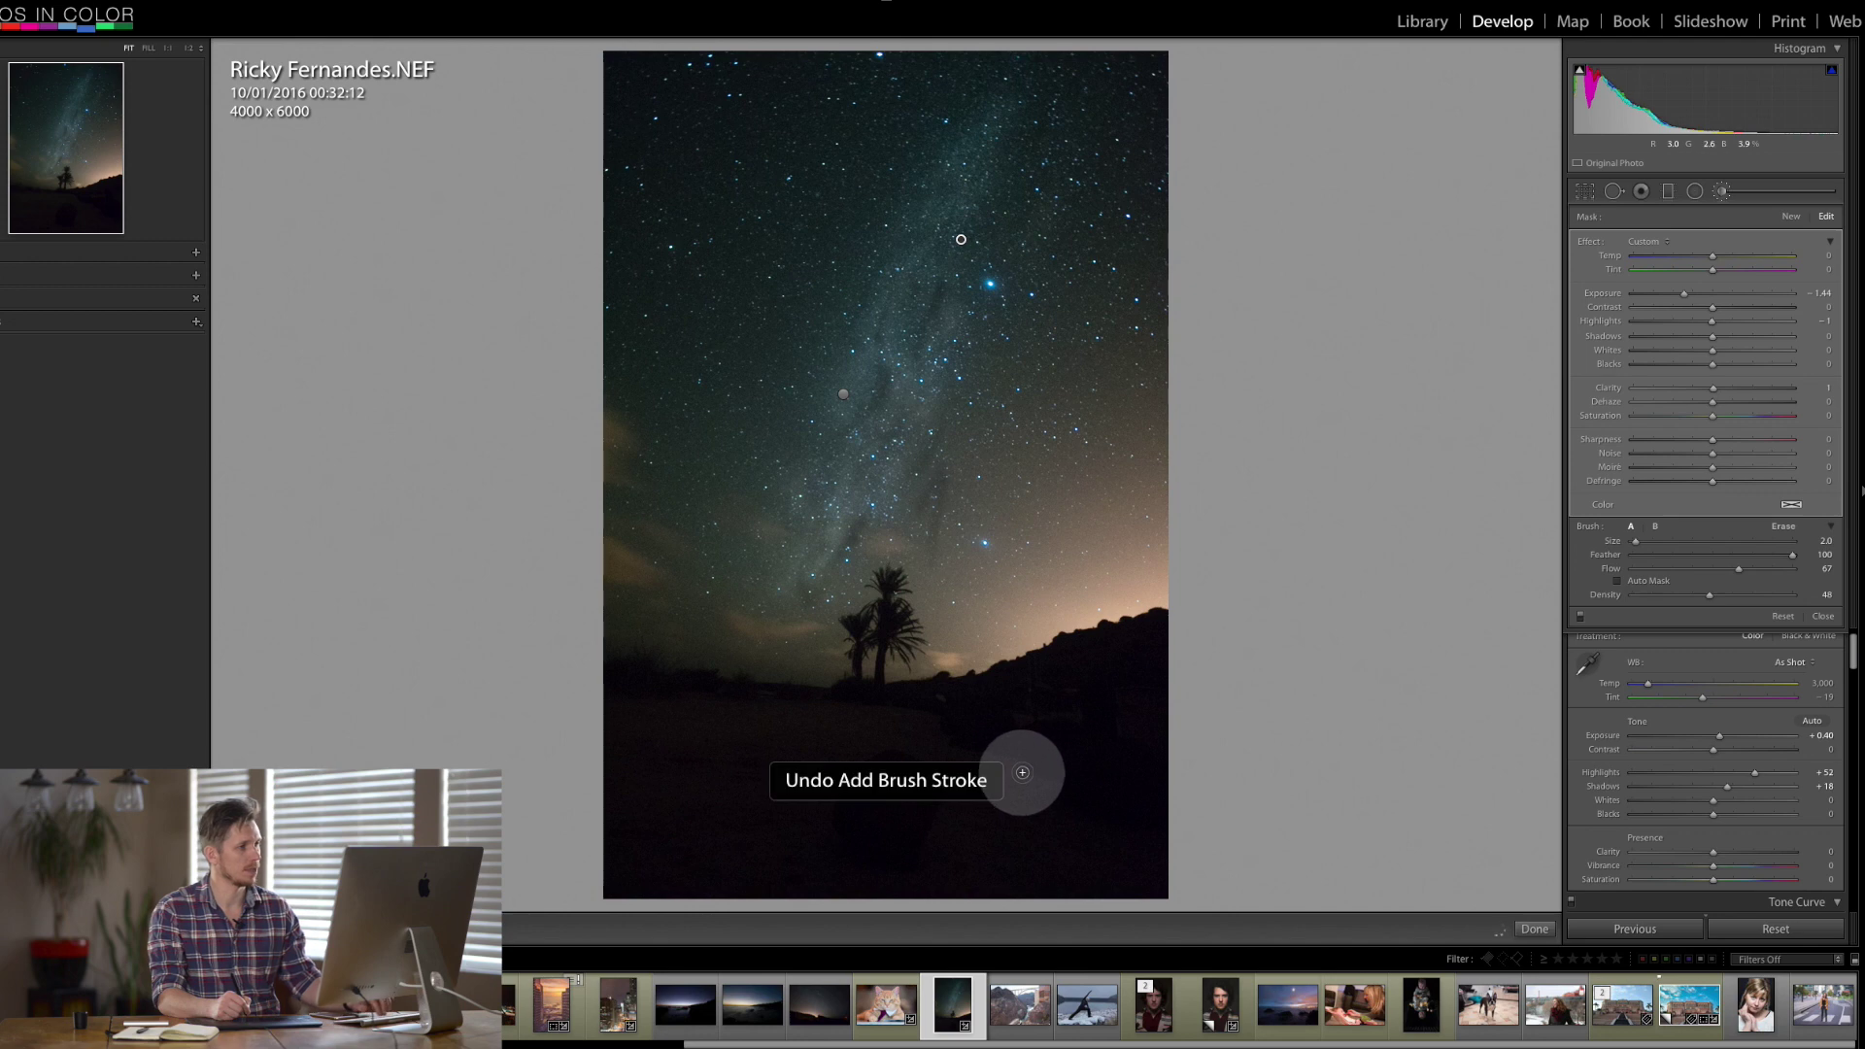
- Soften the dark lanes with the brush's eraser at size 13.0 and flow 41, and close the adjustment brush
key("alt")
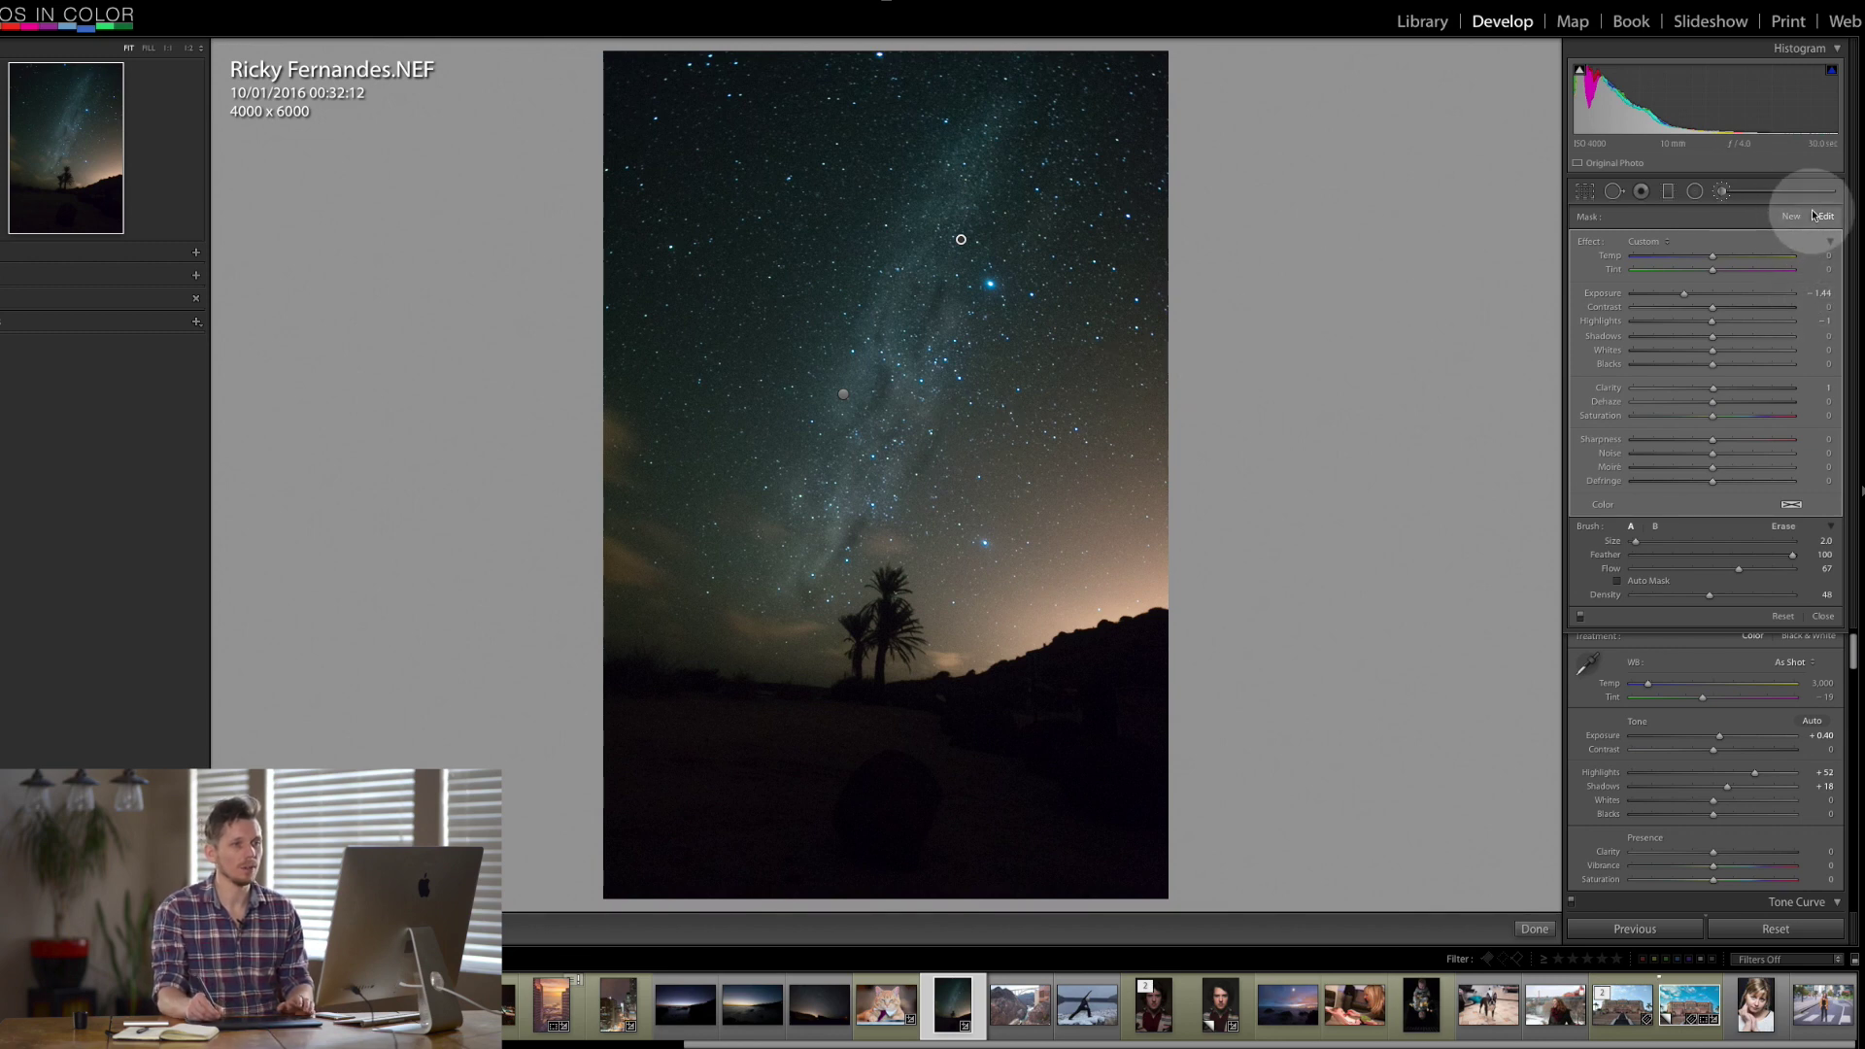
left_click(1783, 525)
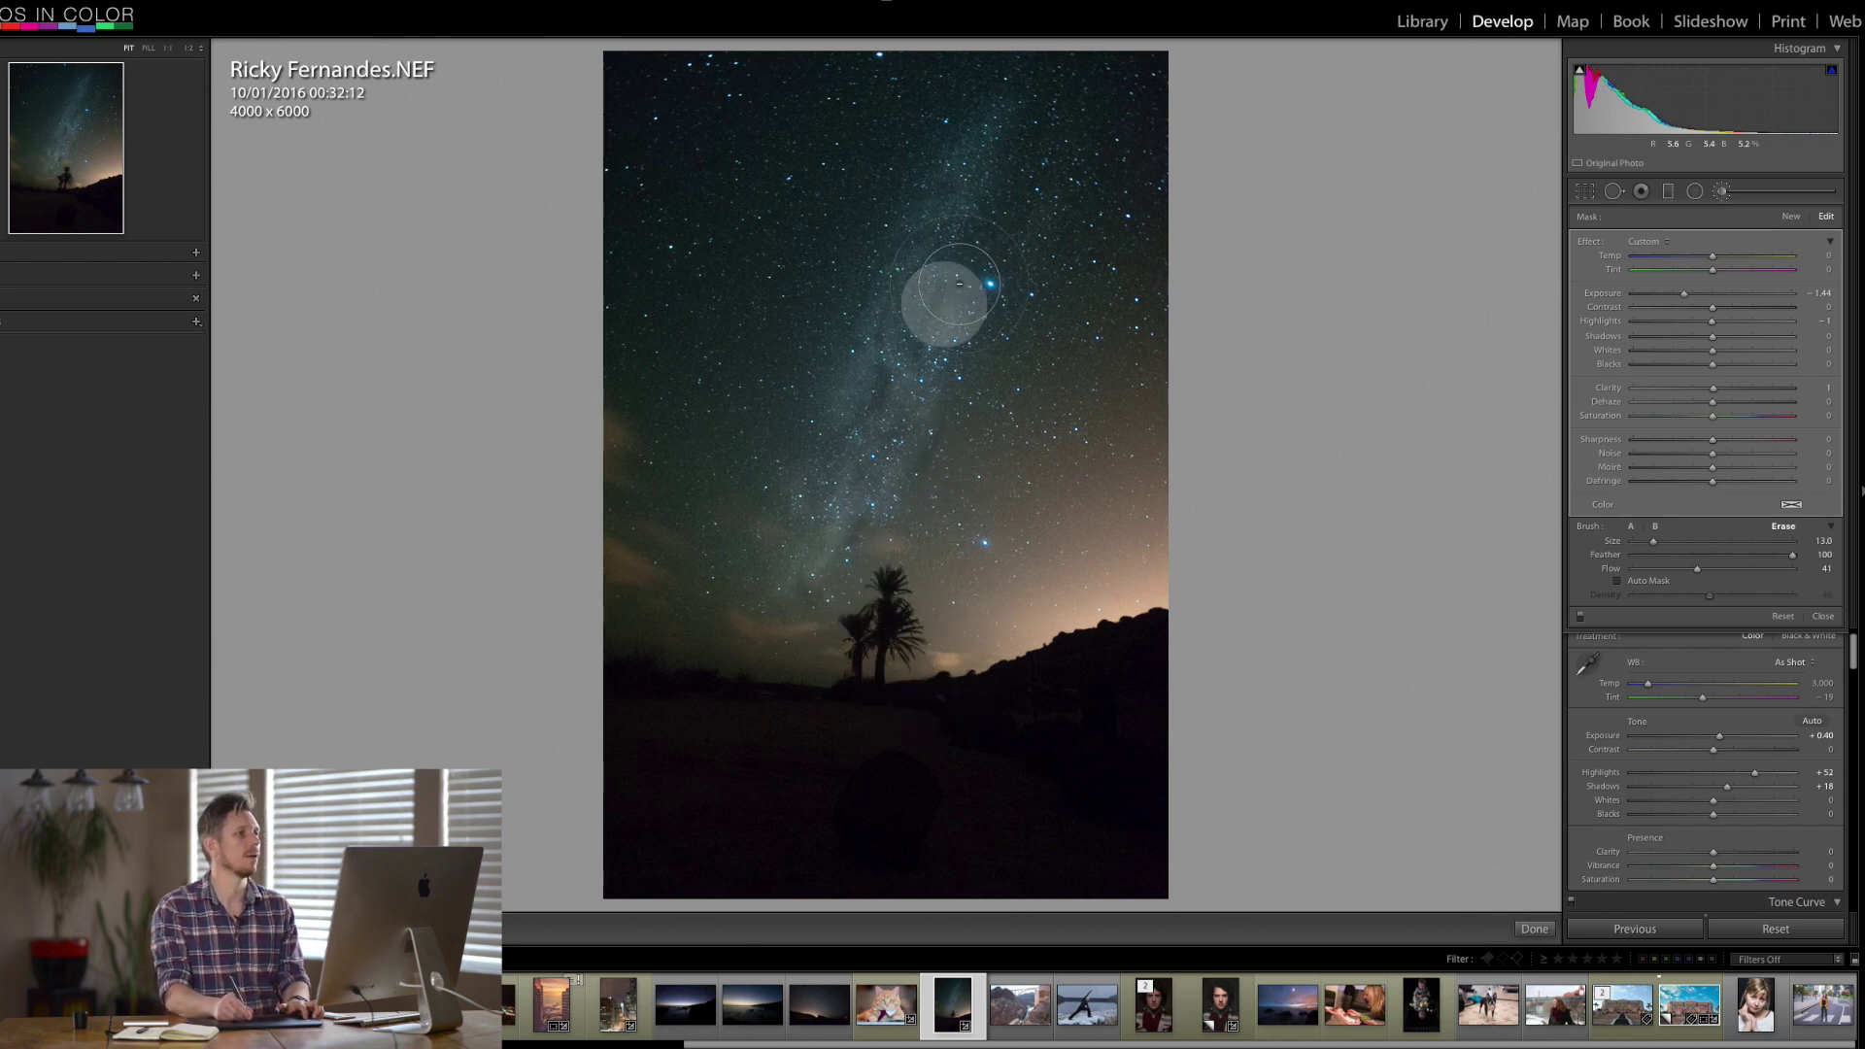
left_click(1719, 197)
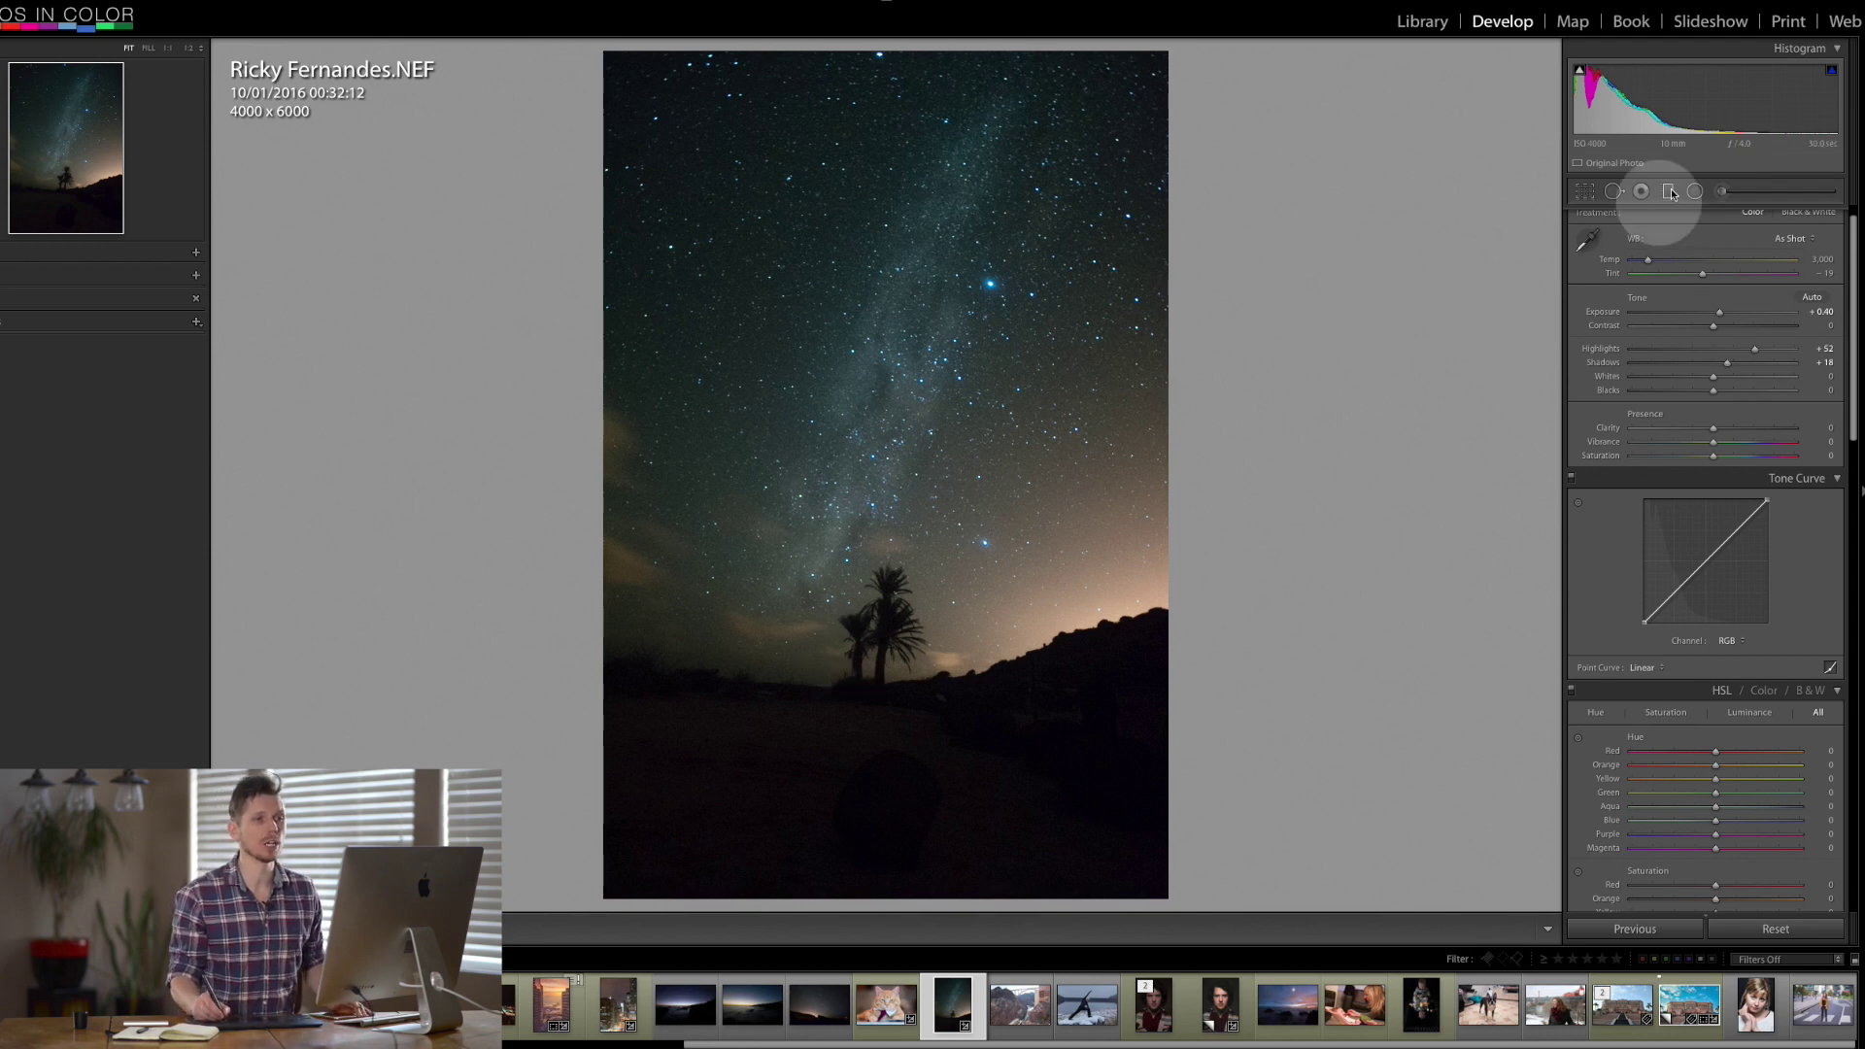
- Draw a large radial filter centred on the Milky Way with Invert Mask on, and reset its effect settings, keeping only Temp 21
left_click(1696, 191)
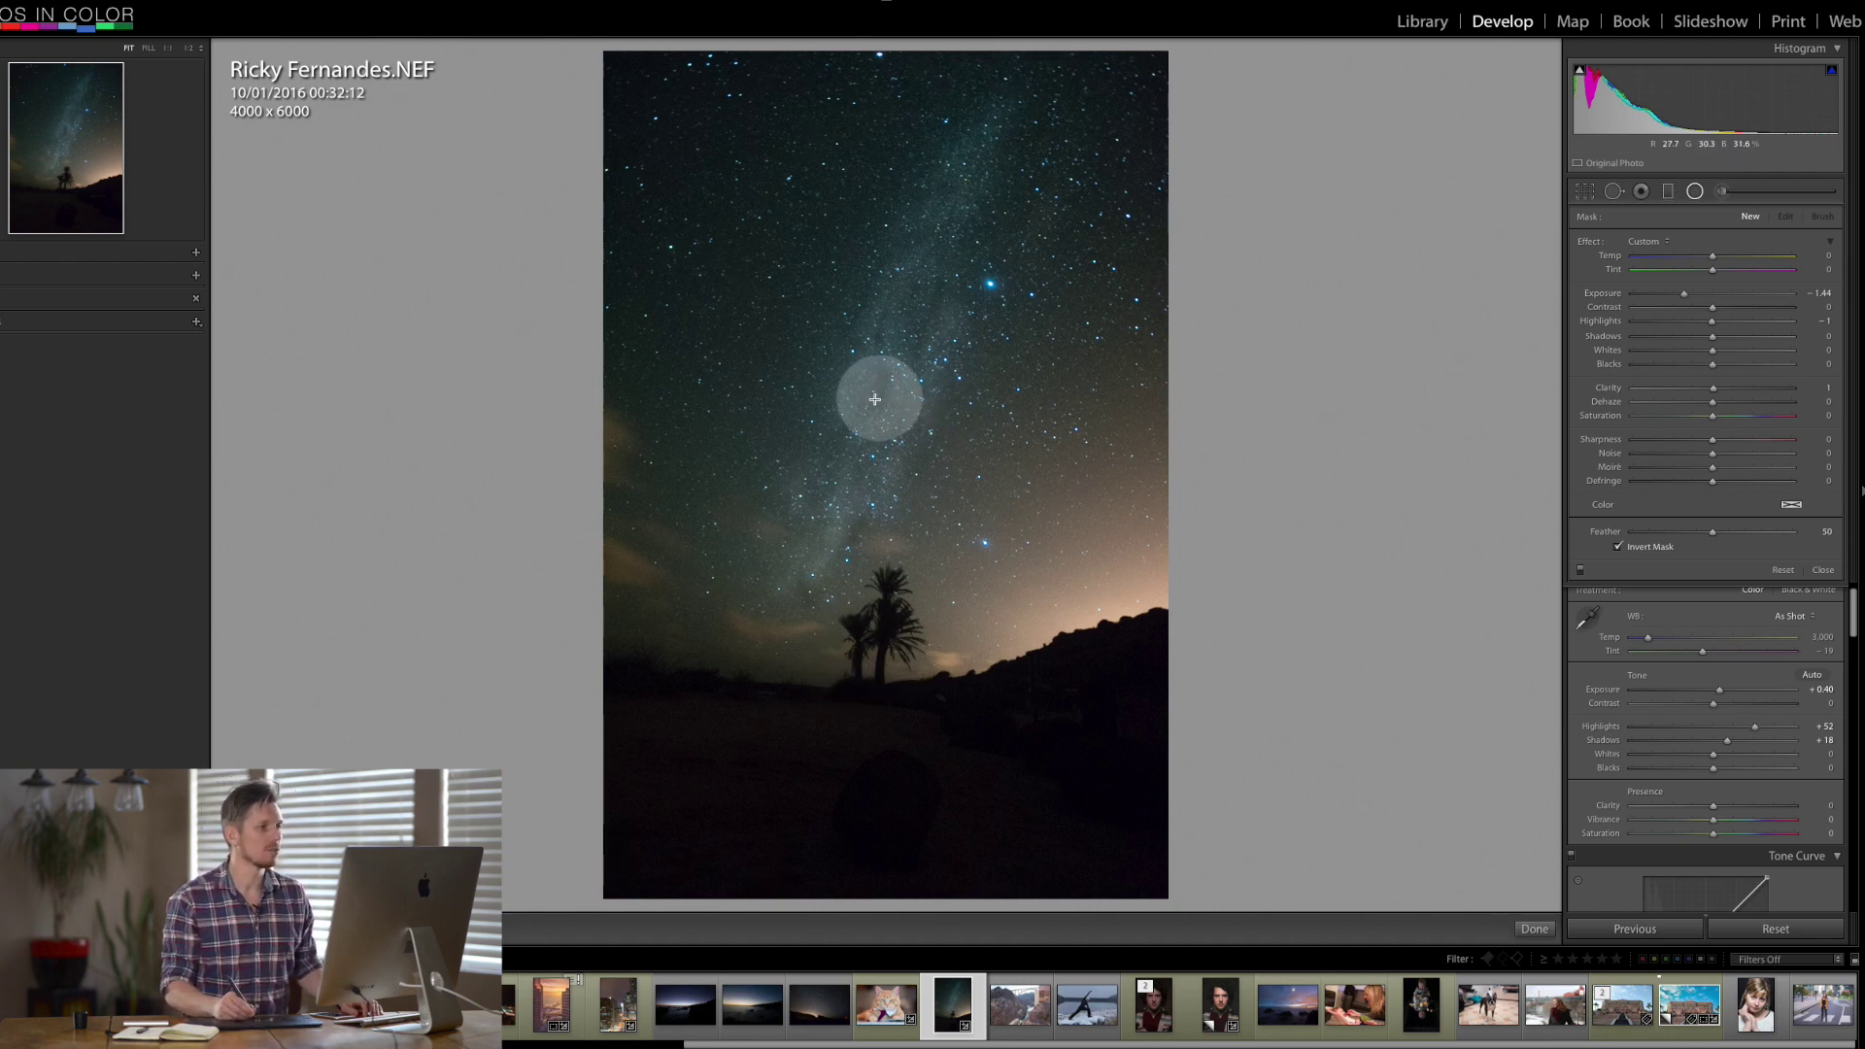
left_click_drag(894, 366, 1286, 767)
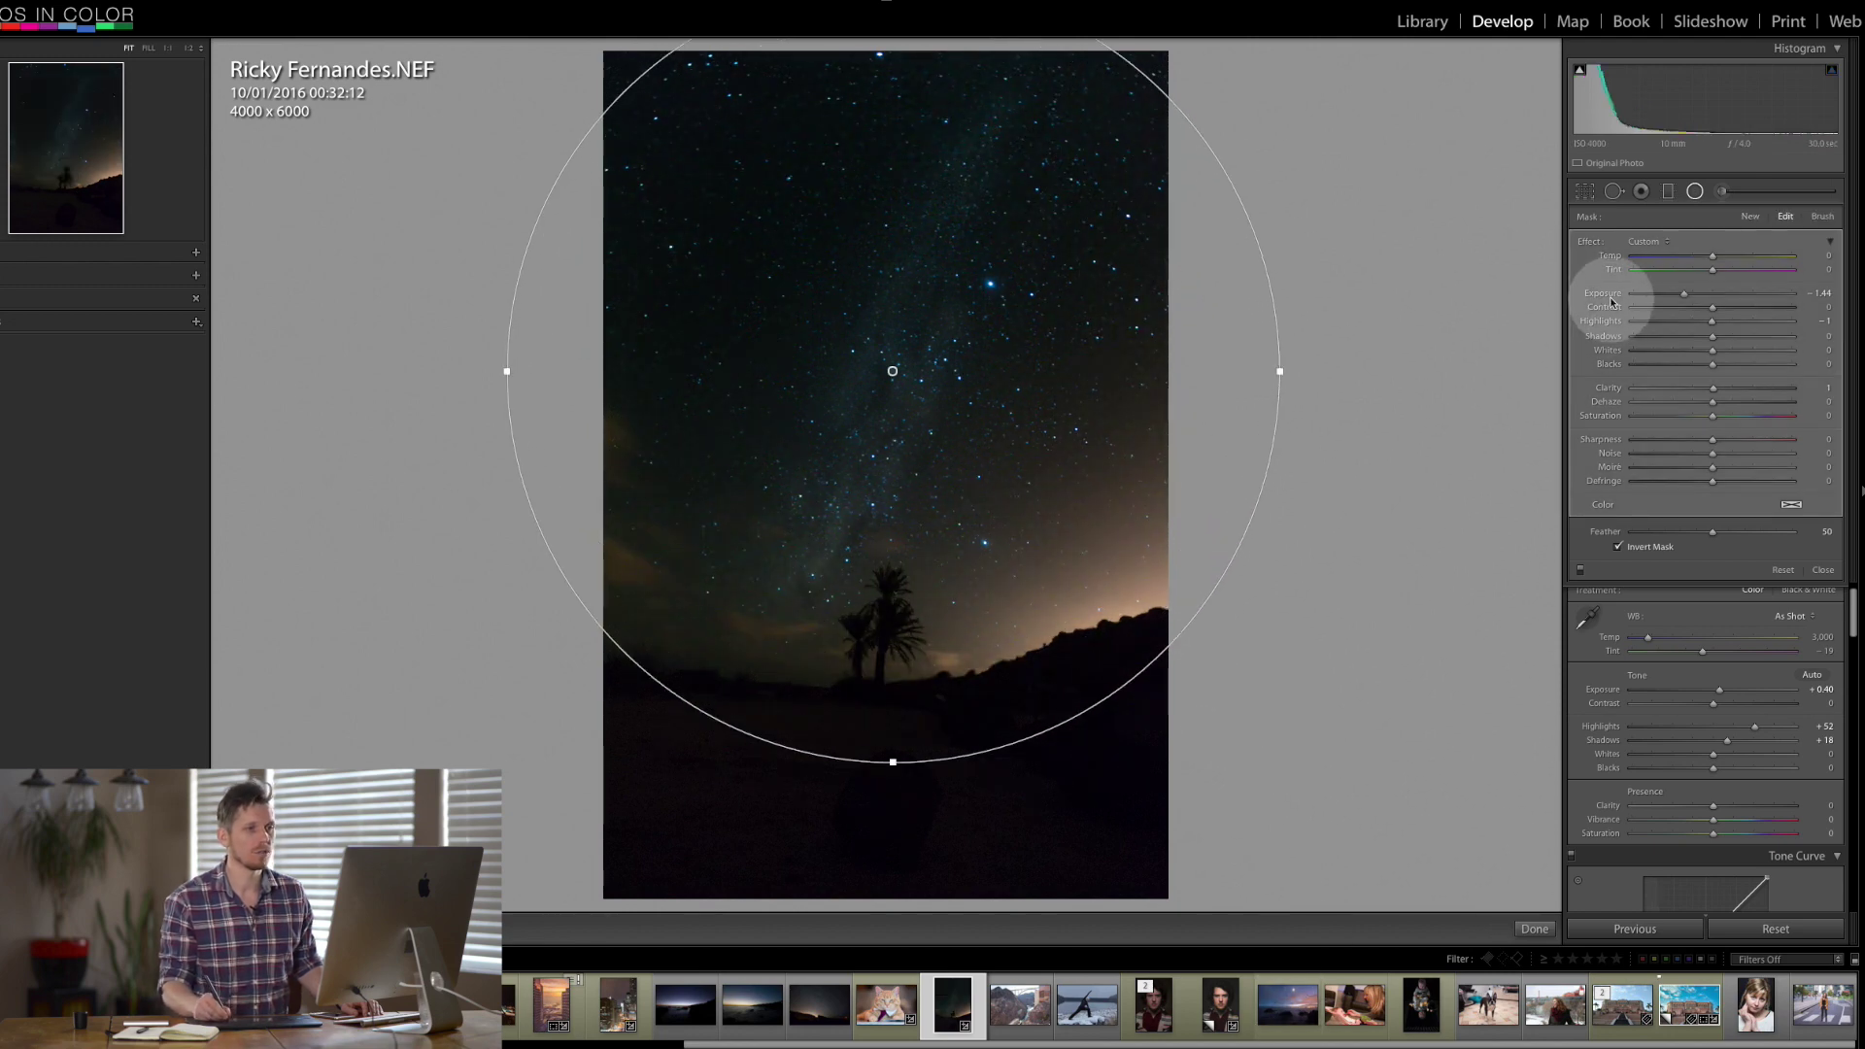
double_click(1589, 243)
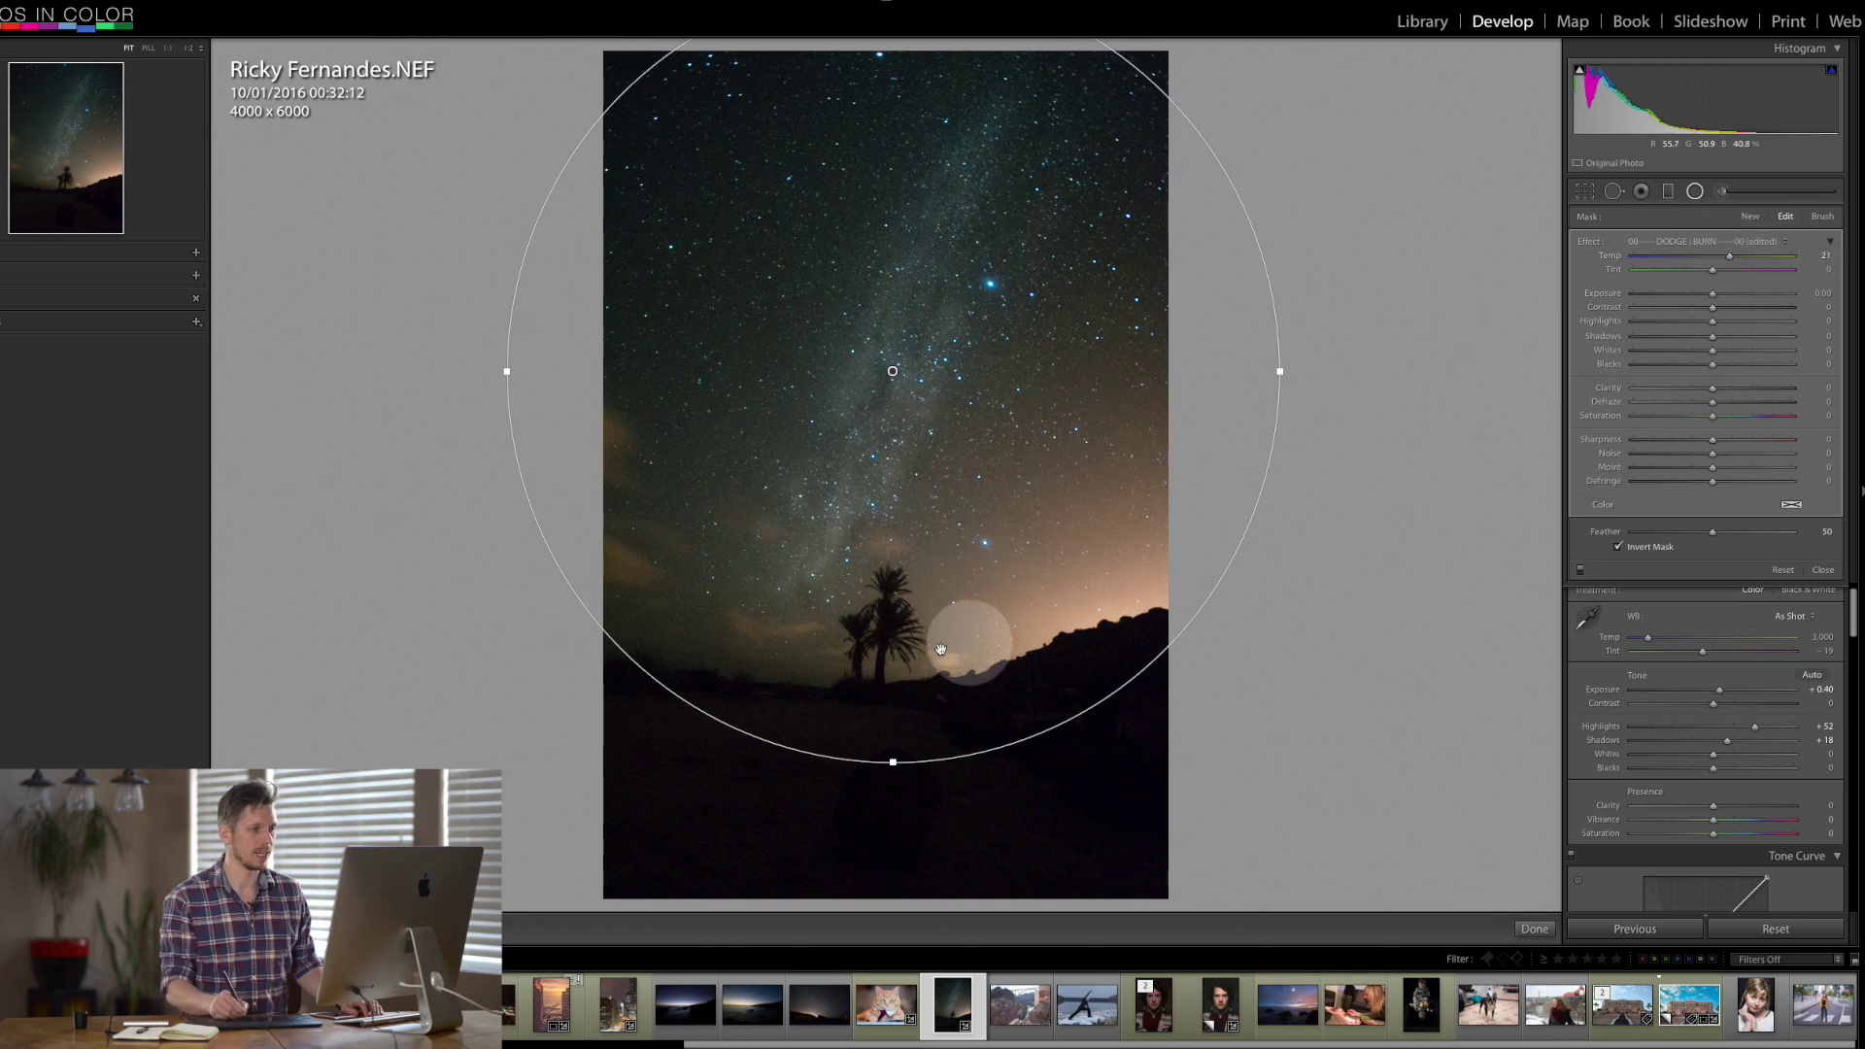
- Give the radial filter an orange-red colour with hue 17 and saturation 65, raise its Temp further and set Tint to 10
left_click(1790, 504)
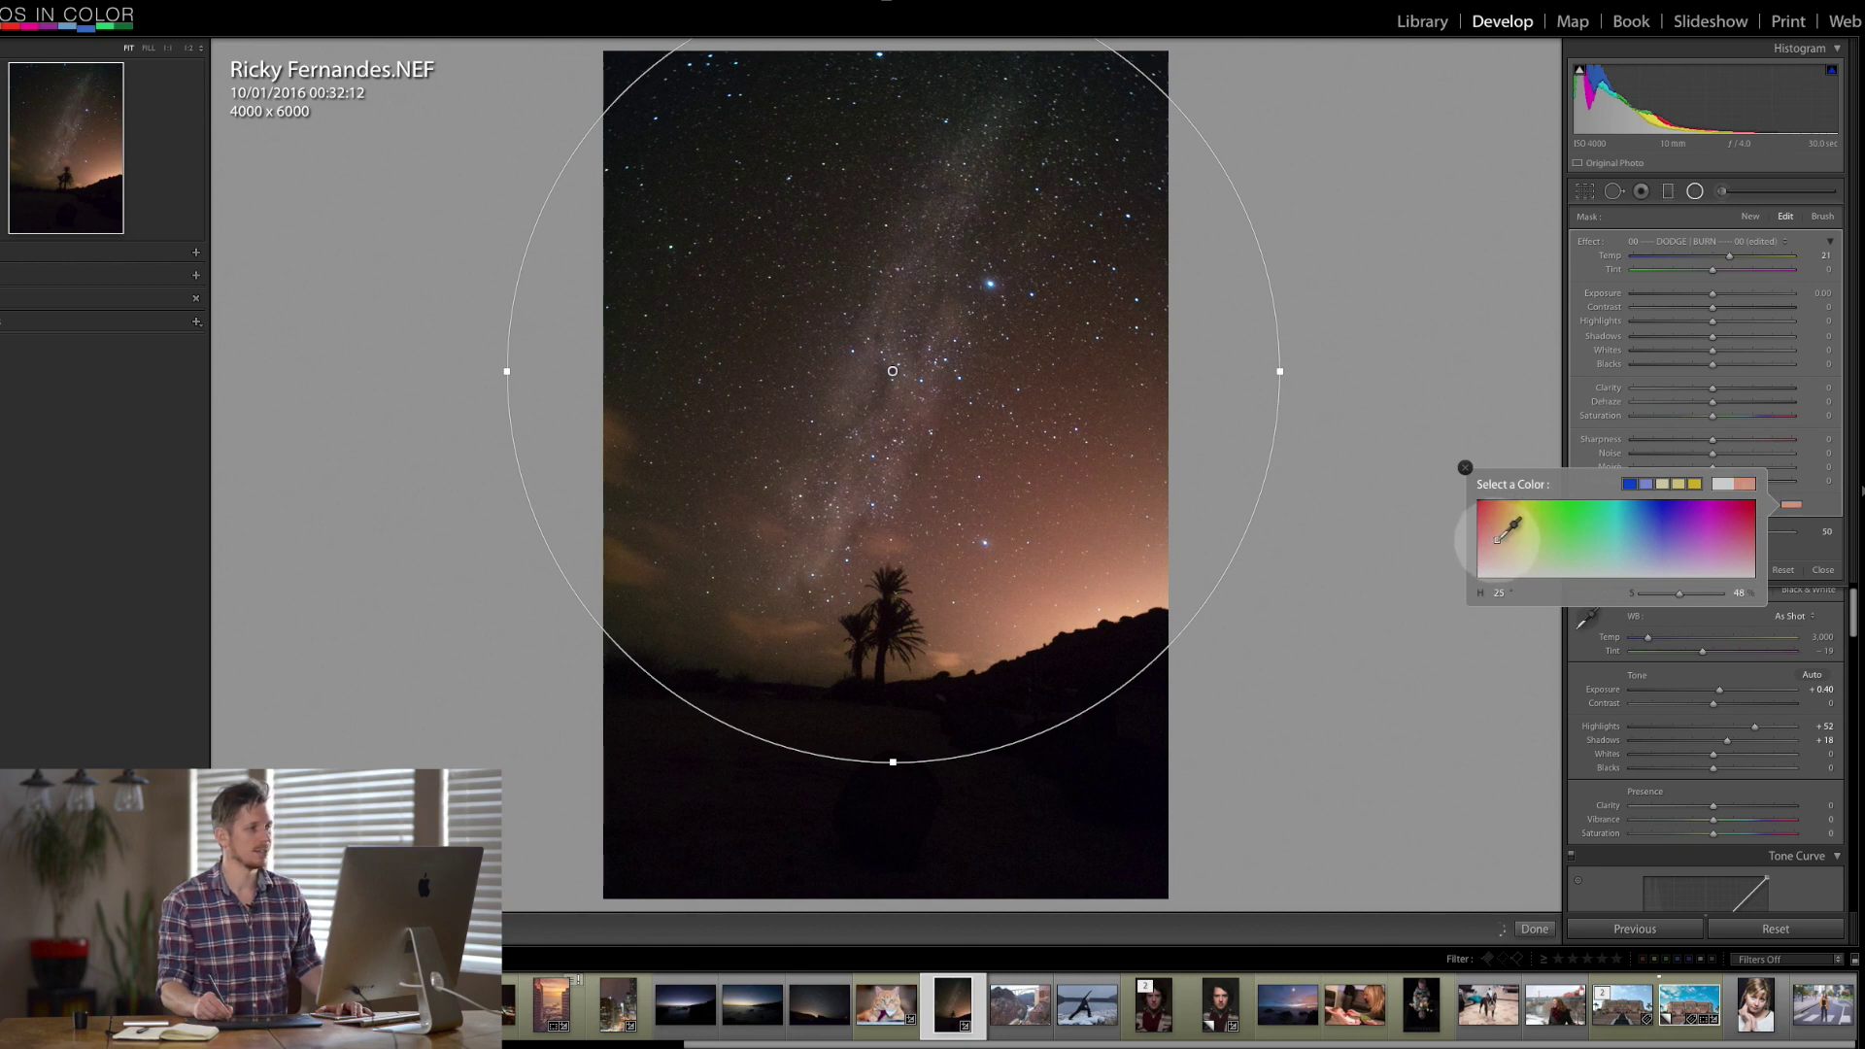
mouse_move(1512, 557)
left_mouse_down()
mouse_move(1436, 508)
mouse_move(1082, 395)
mouse_move(428, 271)
mouse_move(1214, 648)
mouse_move(1121, 142)
mouse_move(889, 444)
mouse_move(1065, 590)
mouse_move(1756, 498)
mouse_move(1491, 528)
left_mouse_up()
left_click(1729, 263)
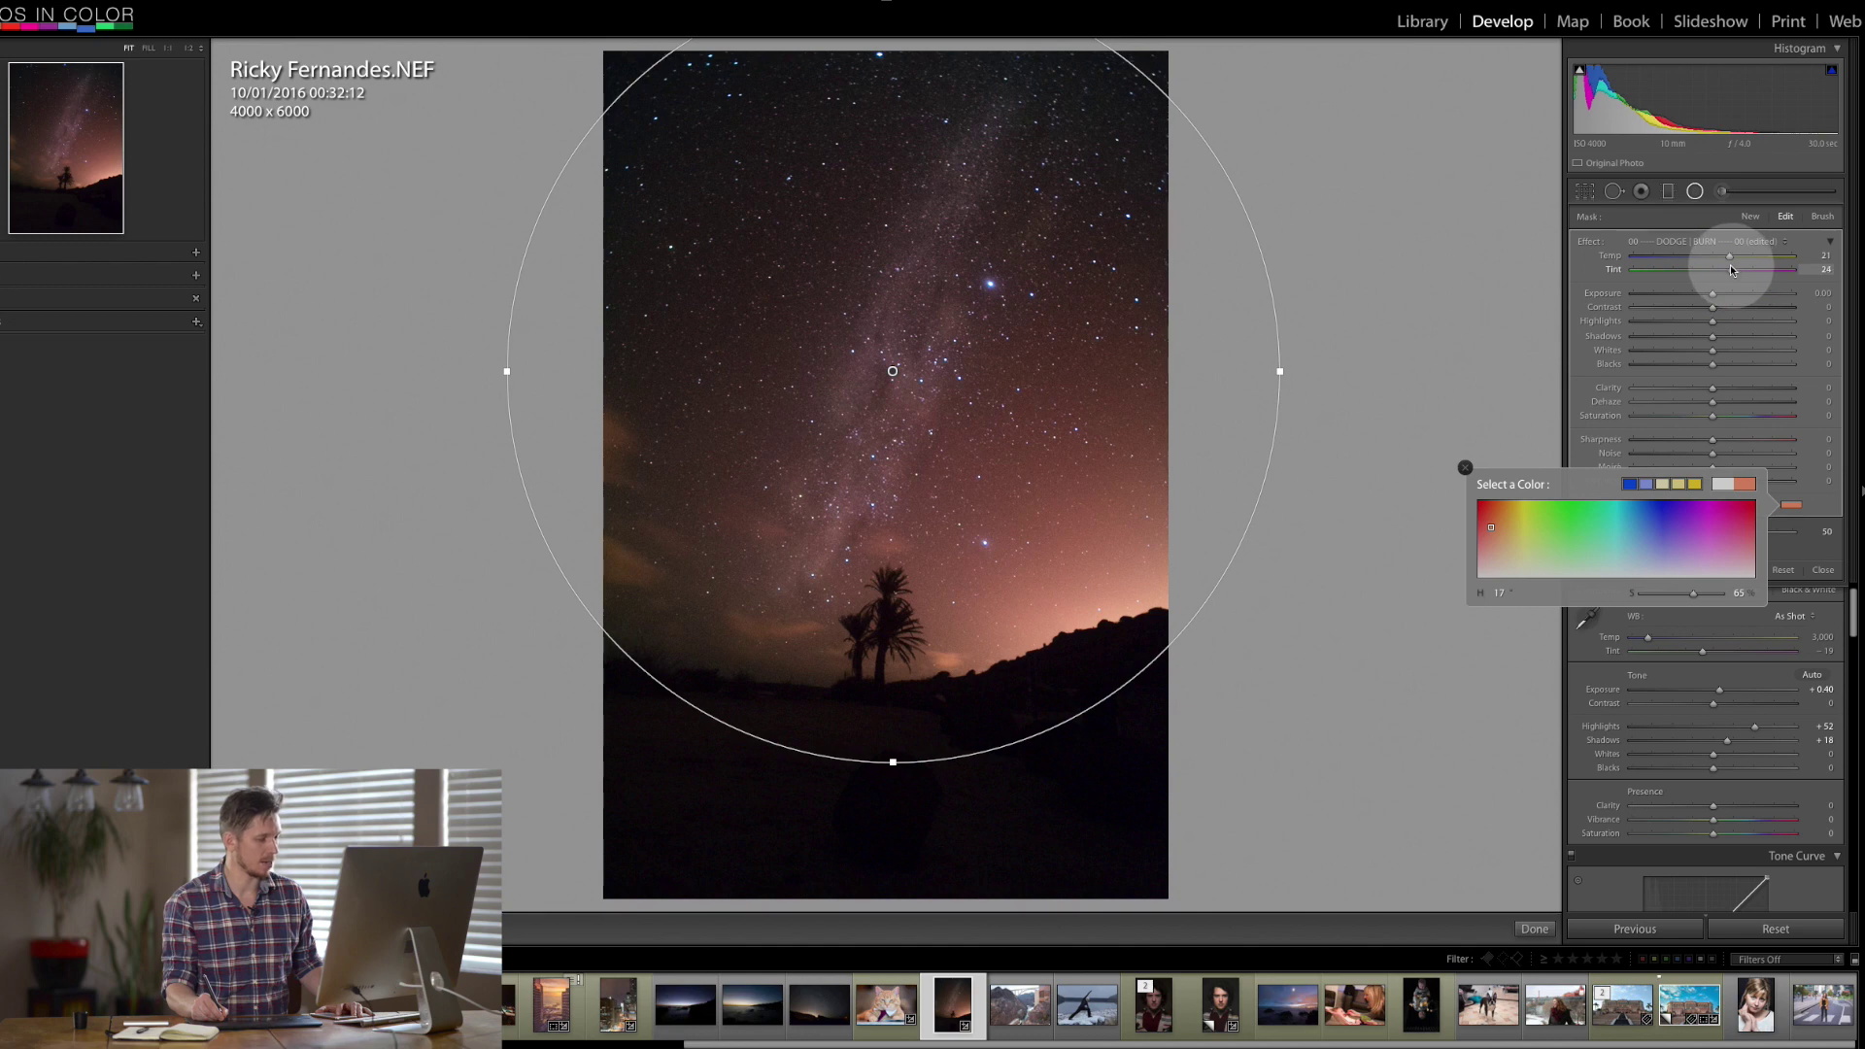
mouse_move(1724, 271)
left_mouse_down()
mouse_move(1711, 318)
mouse_move(1751, 262)
left_mouse_up()
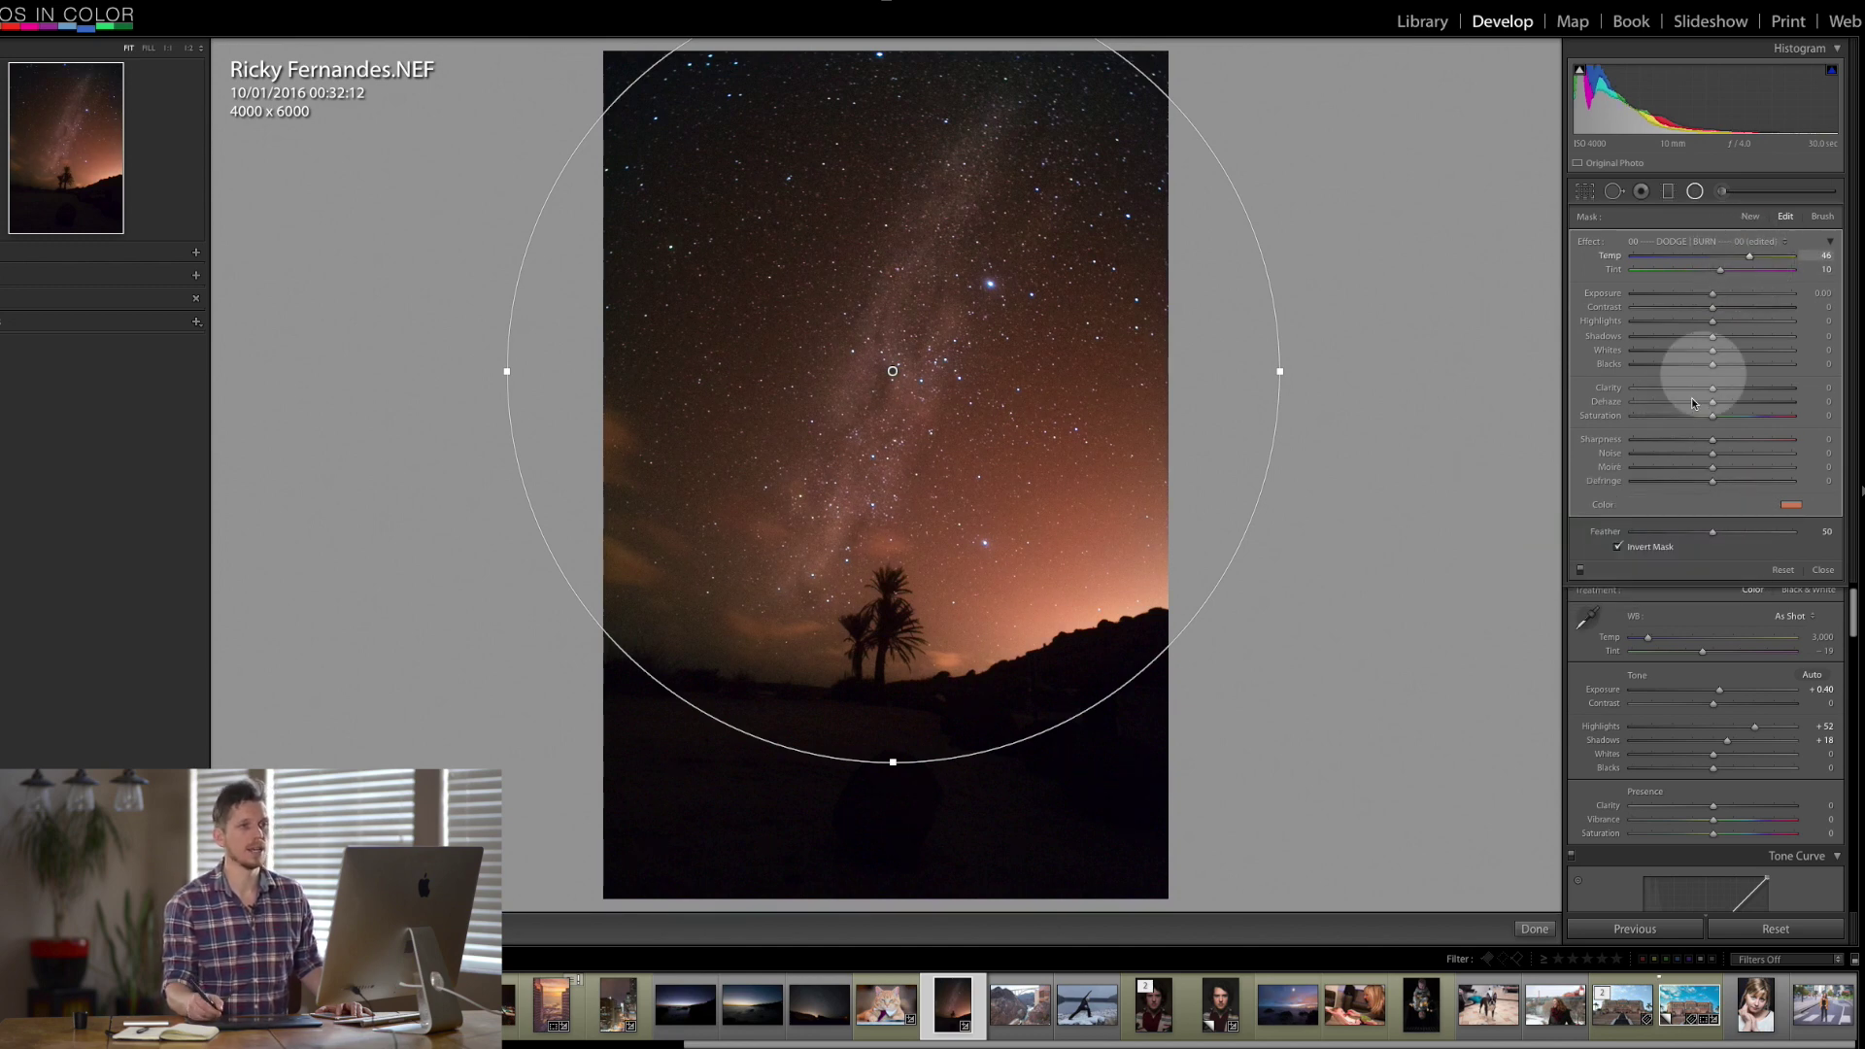
- Erase the warm radial filter from the left side of the sky with its mask eraser at size 38.0 and flow 73
left_click(1823, 217)
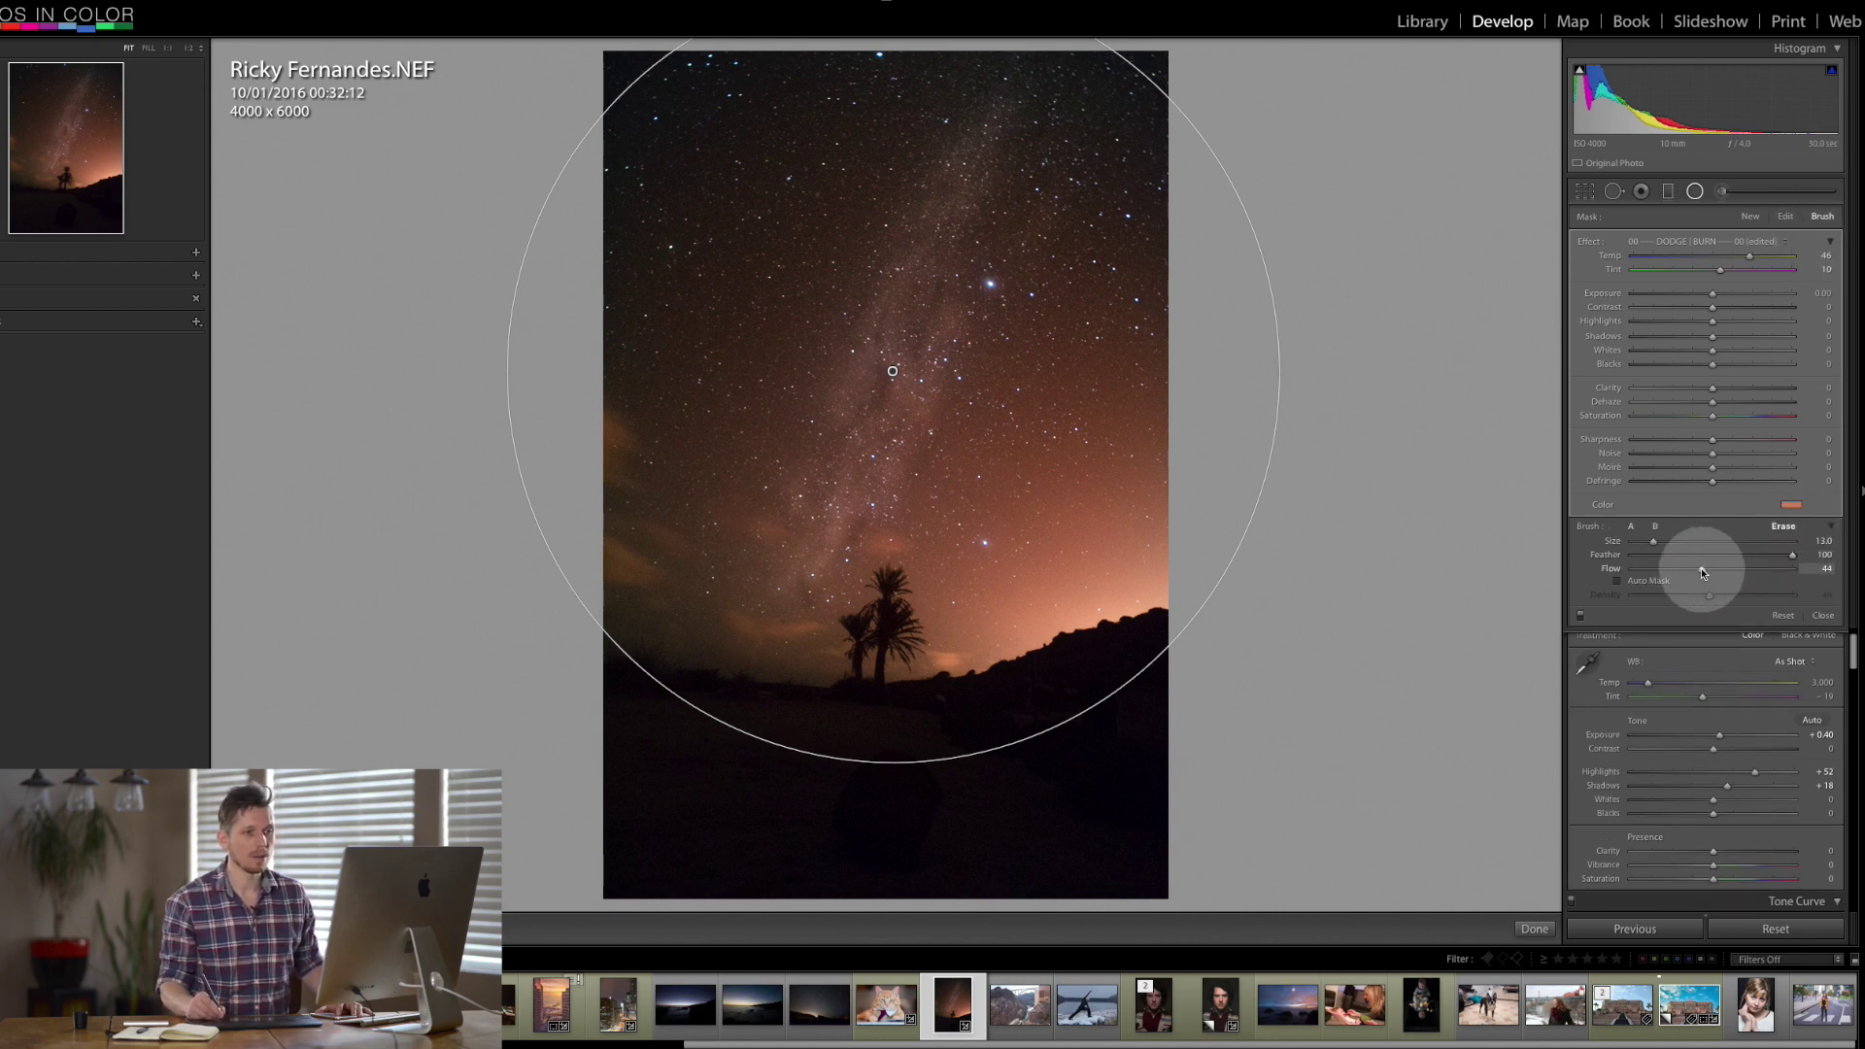
left_click_drag(1759, 572, 1695, 545)
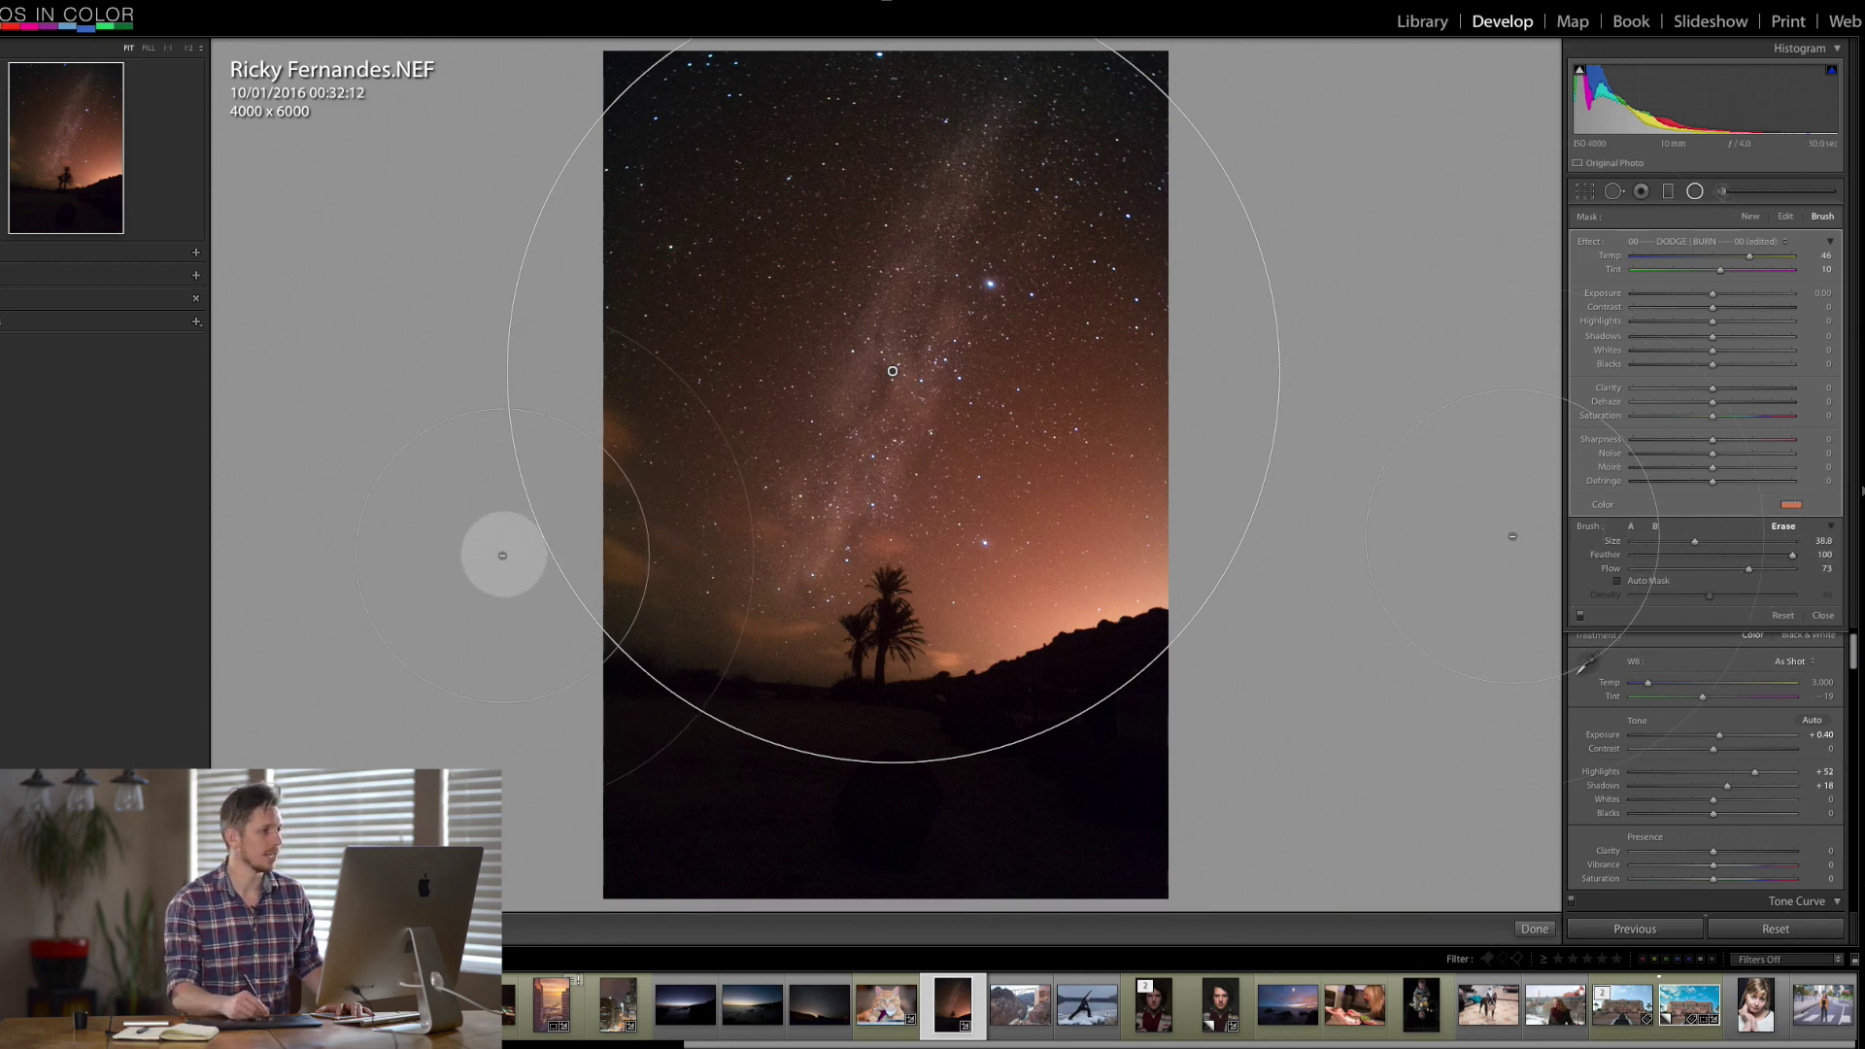
mouse_move(919, 3)
left_mouse_down()
mouse_move(501, 486)
mouse_move(960, 29)
mouse_move(632, 274)
mouse_move(1156, 3)
mouse_move(805, 270)
mouse_move(1078, 3)
left_mouse_up()
mouse_move(953, 683)
left_mouse_down()
mouse_move(1137, 242)
mouse_move(945, 616)
mouse_move(687, 187)
mouse_move(1199, 616)
mouse_move(1311, 799)
mouse_move(878, 271)
mouse_move(1215, 666)
left_mouse_up()
- Draw a new radial filter covering the sky above the palms, reset its Exposure to 0 and lower its Temp to about -30
left_click(1766, 205)
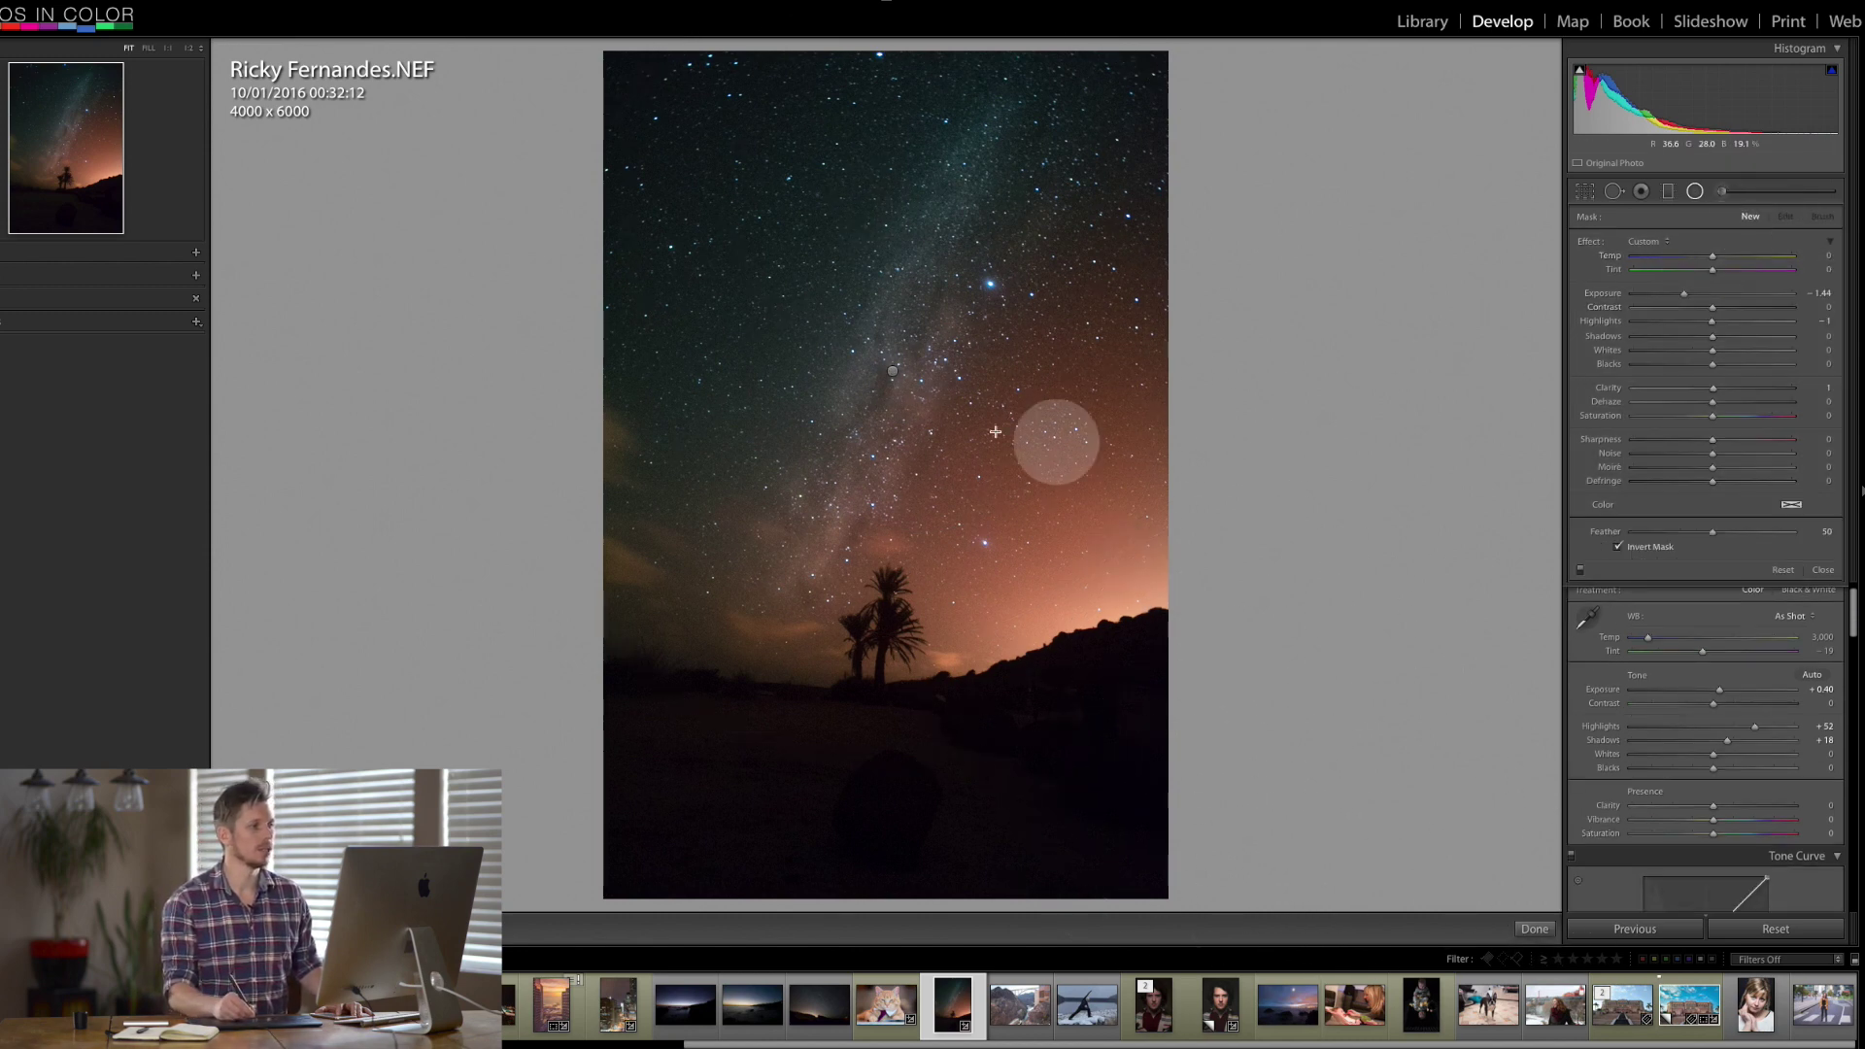
left_click_drag(1041, 495, 1174, 649)
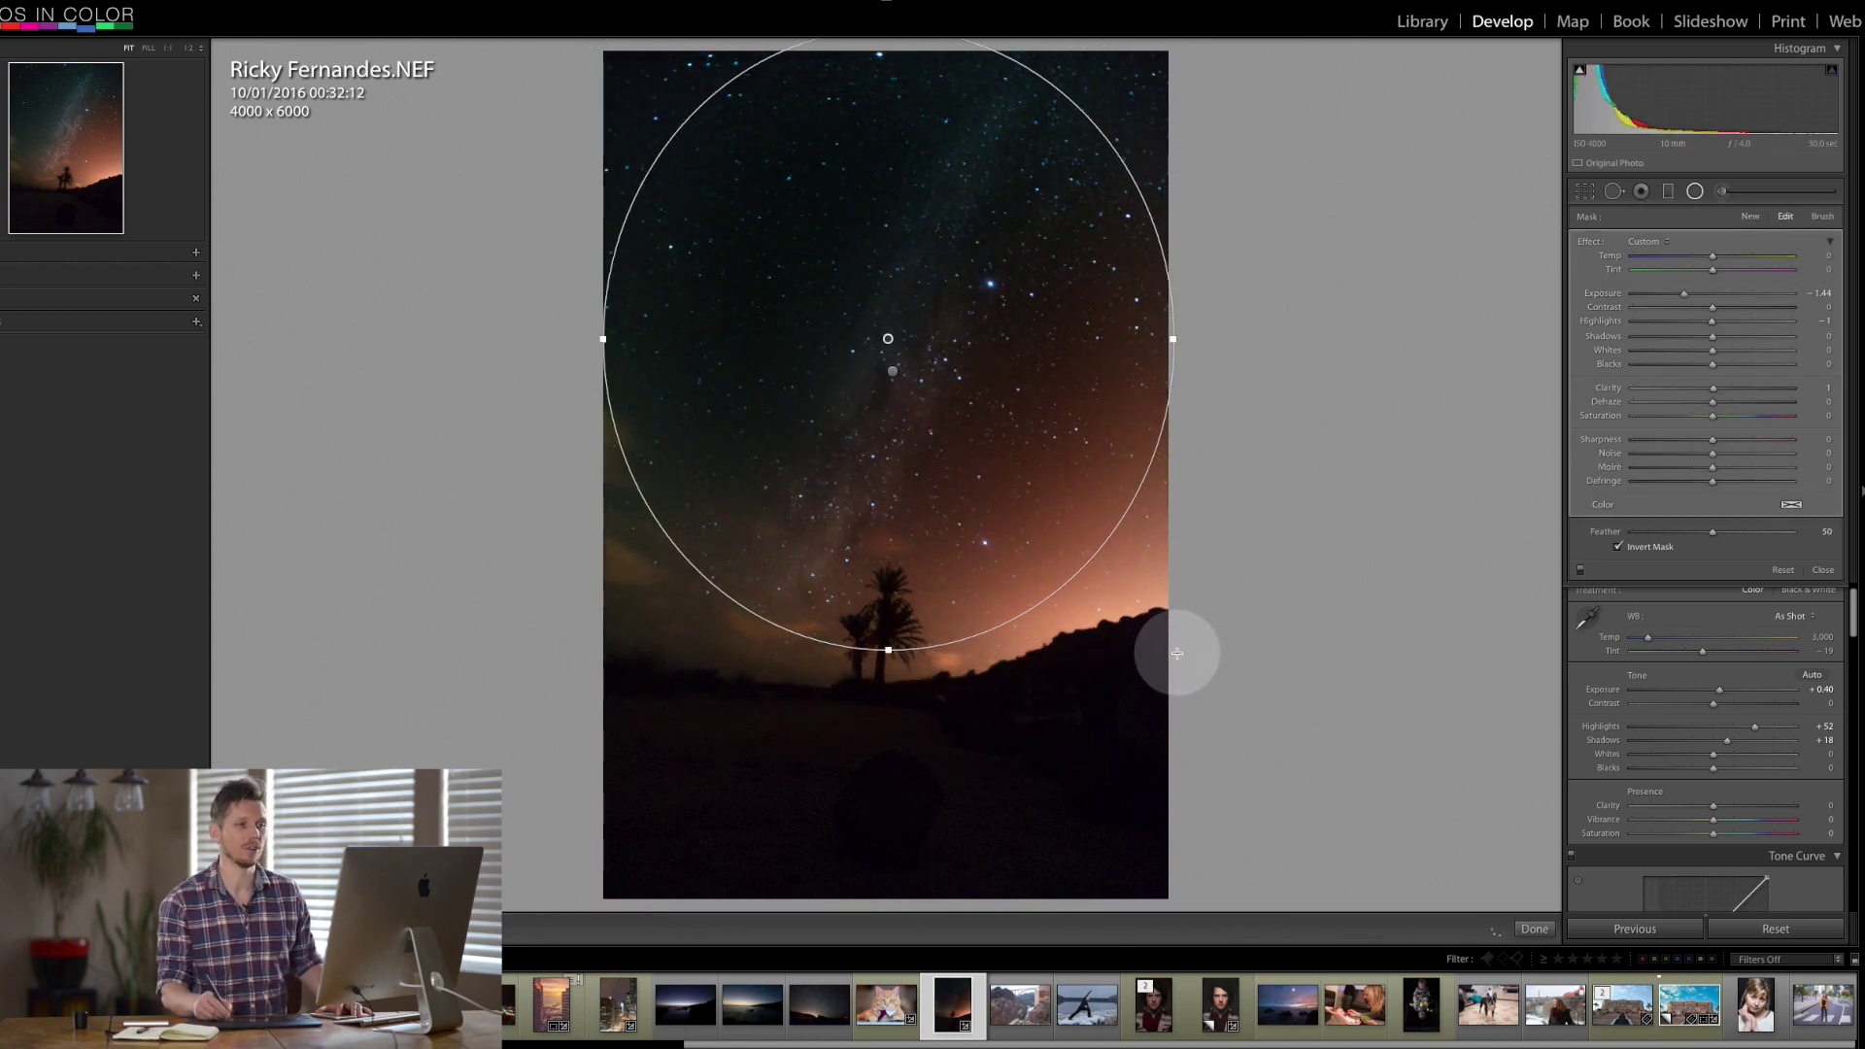
double_click(1602, 294)
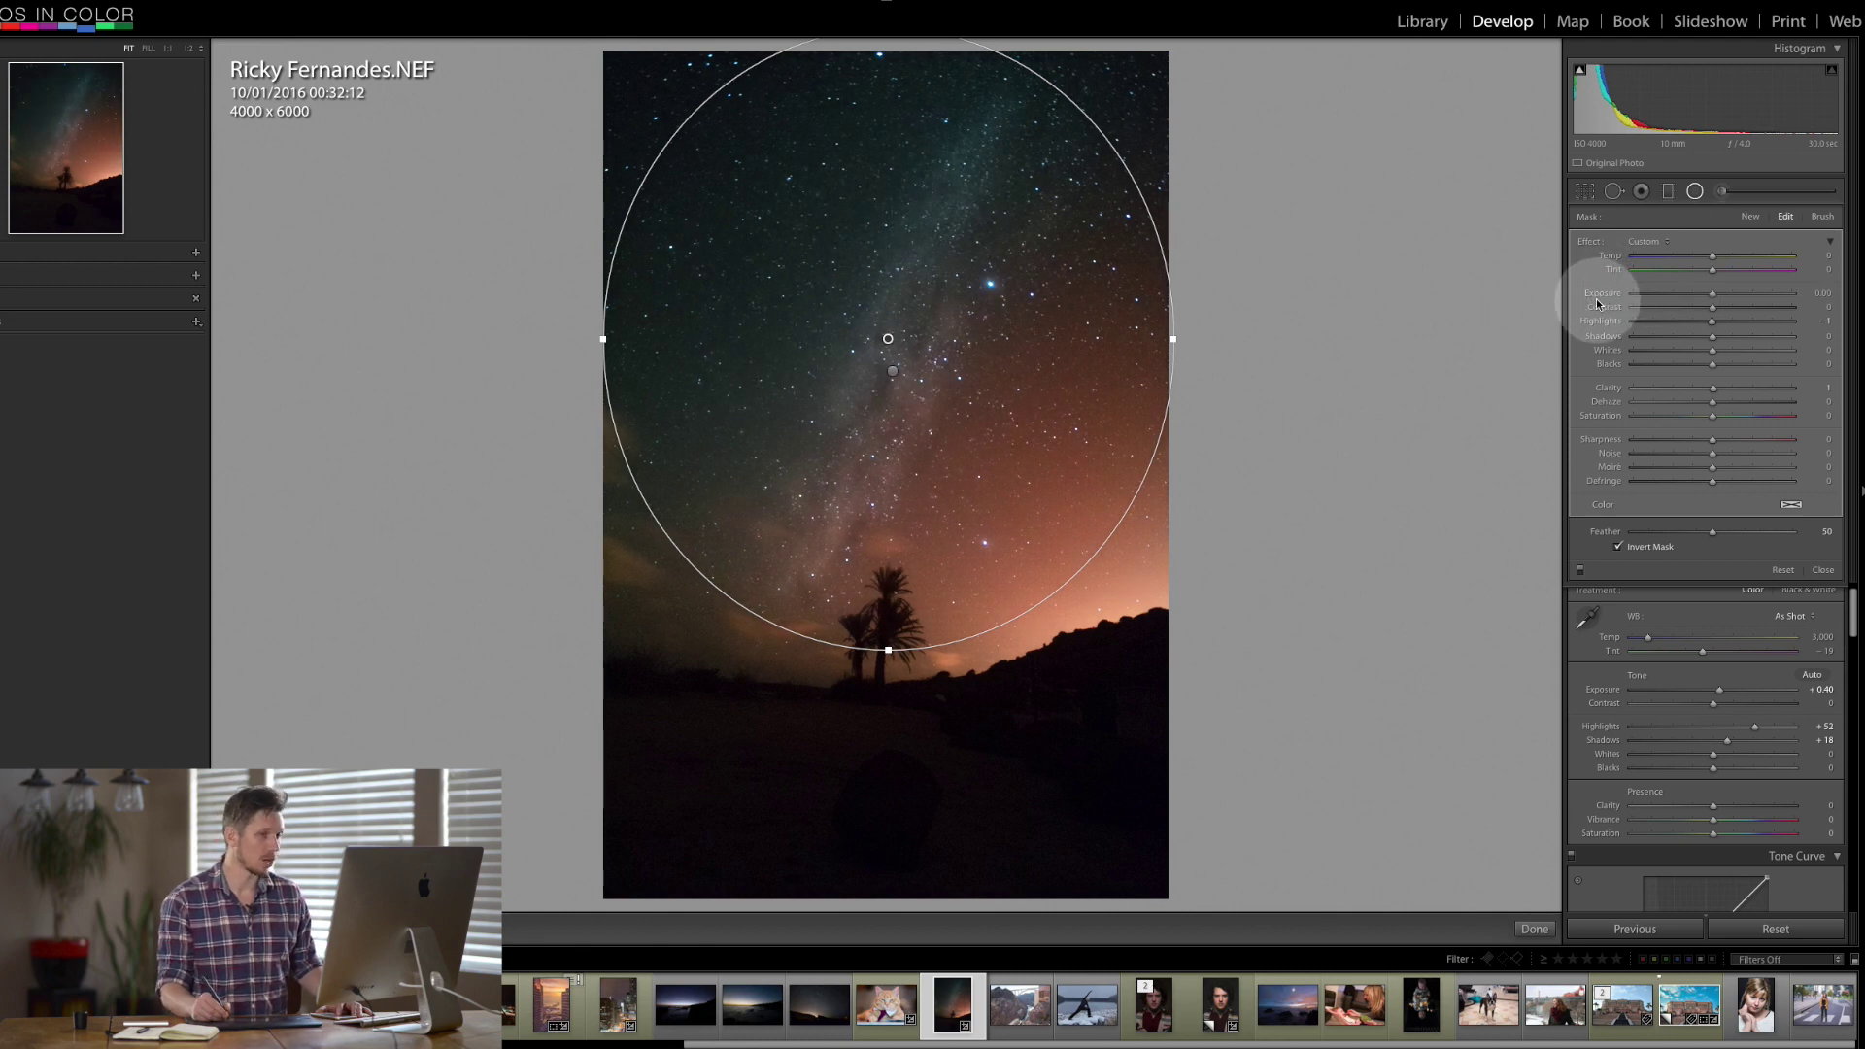
left_click(1736, 260)
left_click_drag(1714, 262, 1691, 261)
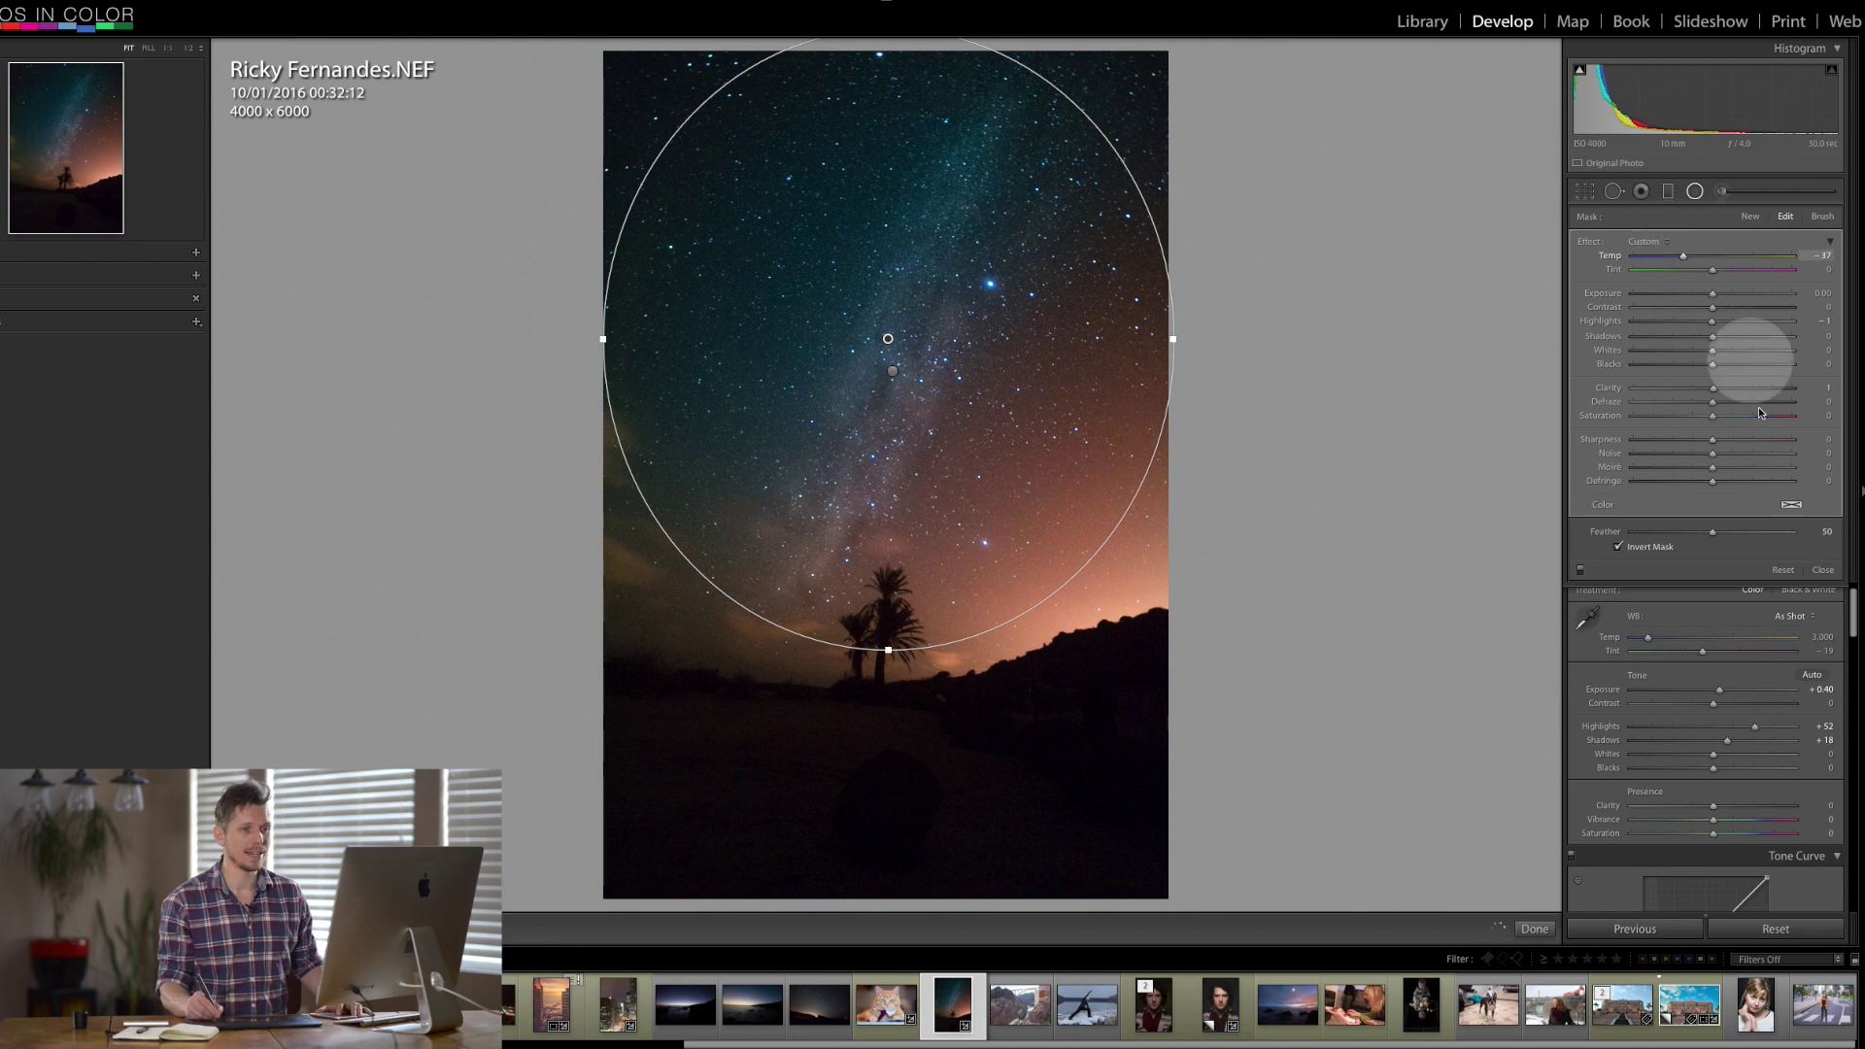
- Give the new radial filter a pale blue colour with hue 196 and saturation 21, and shift it slightly towards the photo's left edge
left_click(1791, 504)
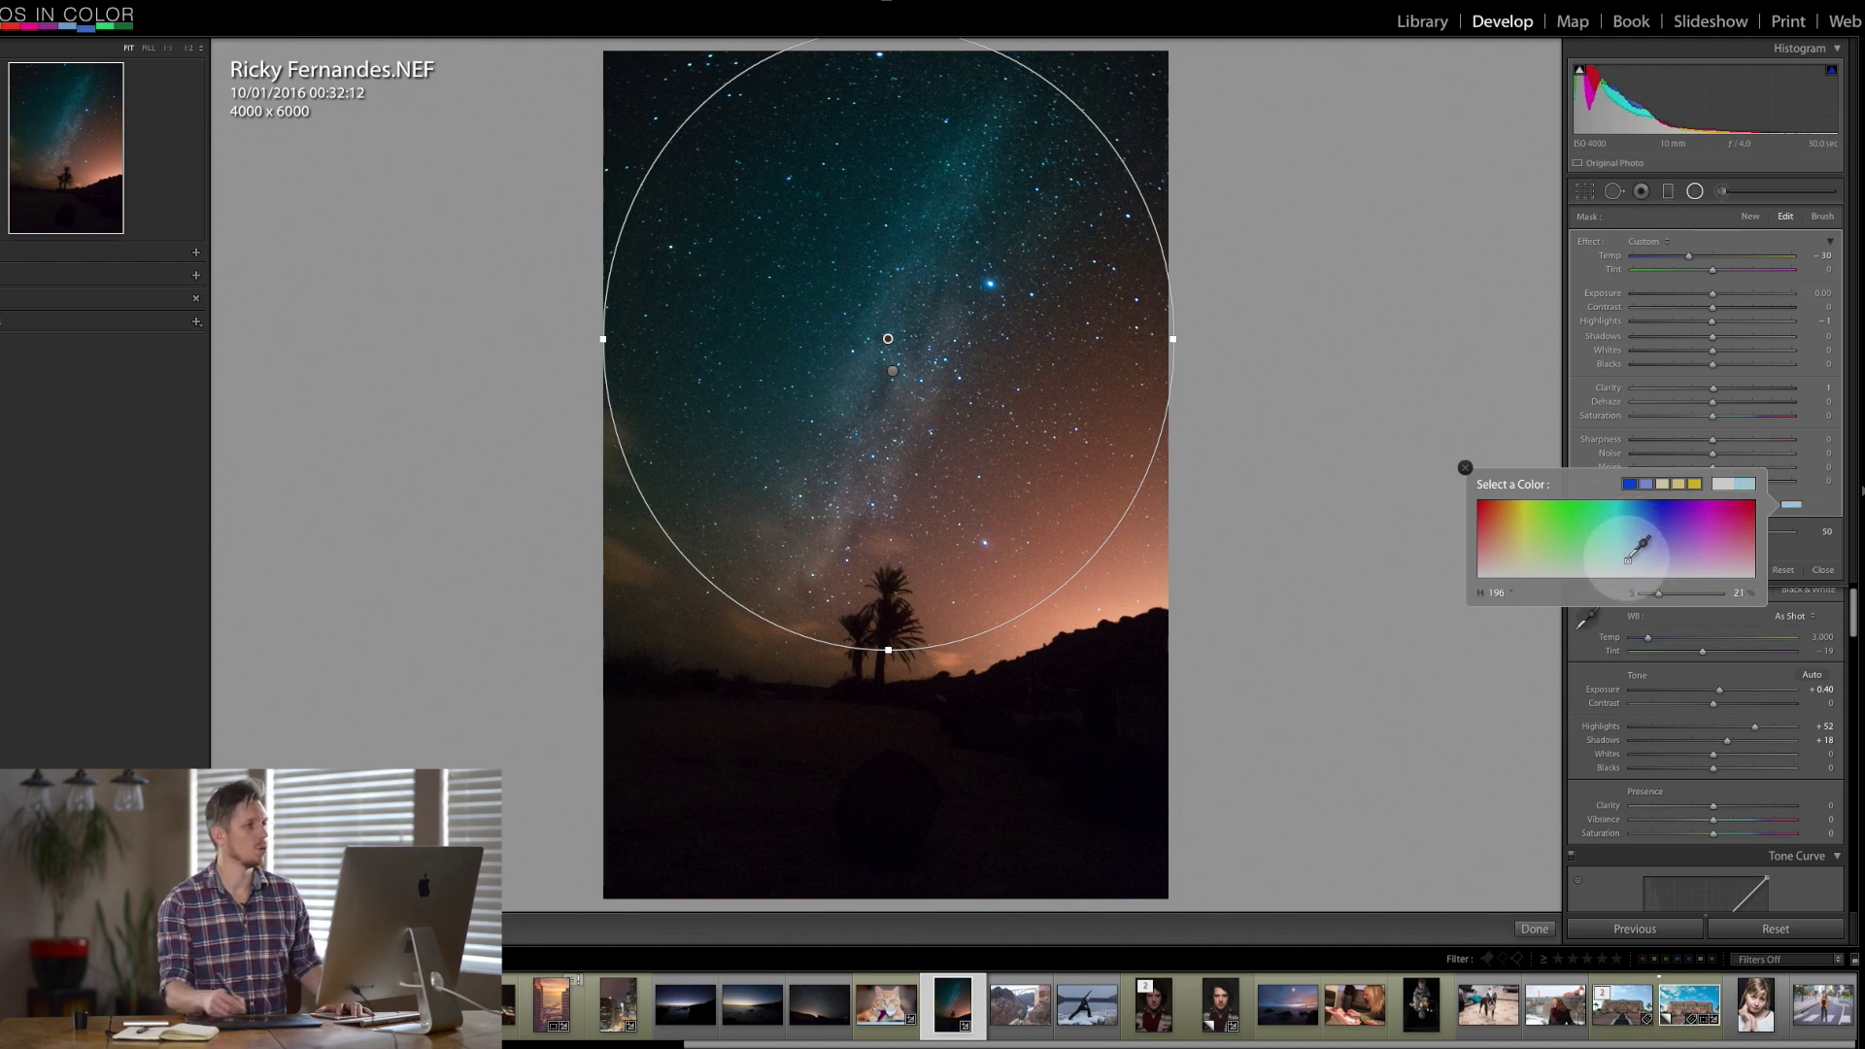
left_click(860, 343)
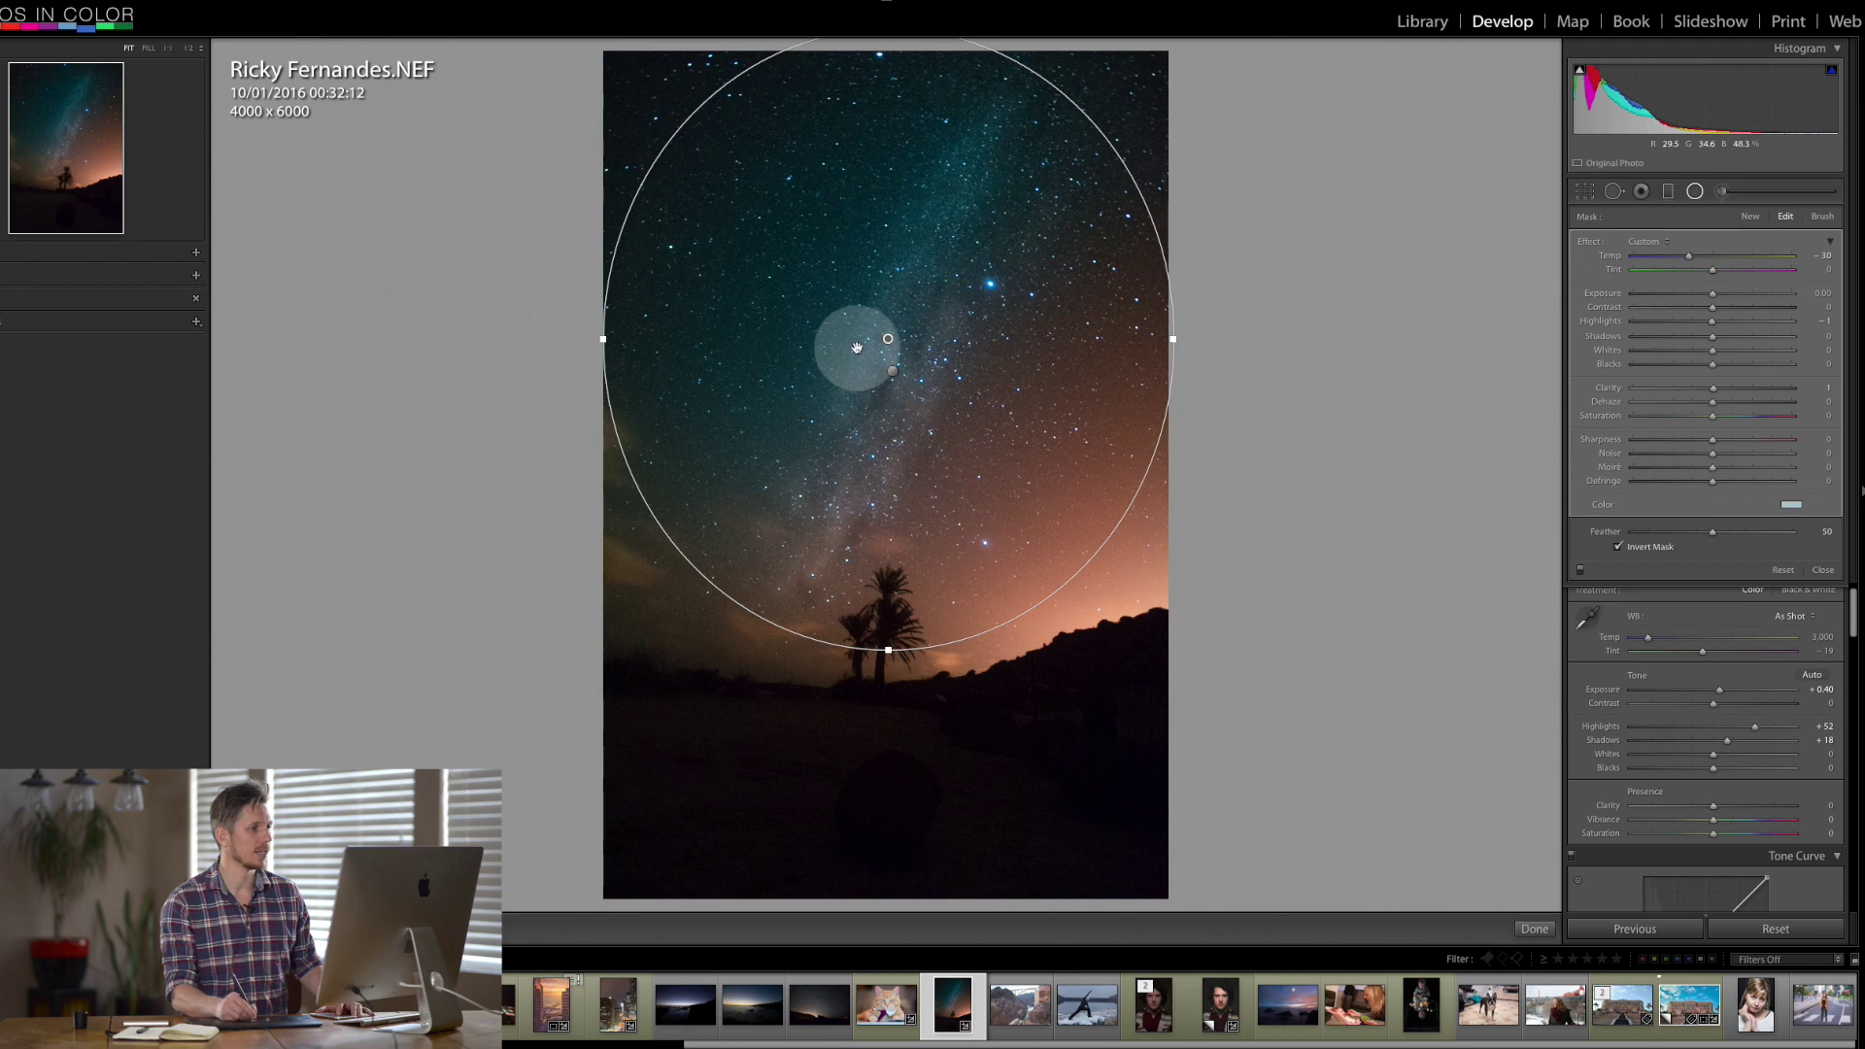
left_click_drag(888, 339, 857, 339)
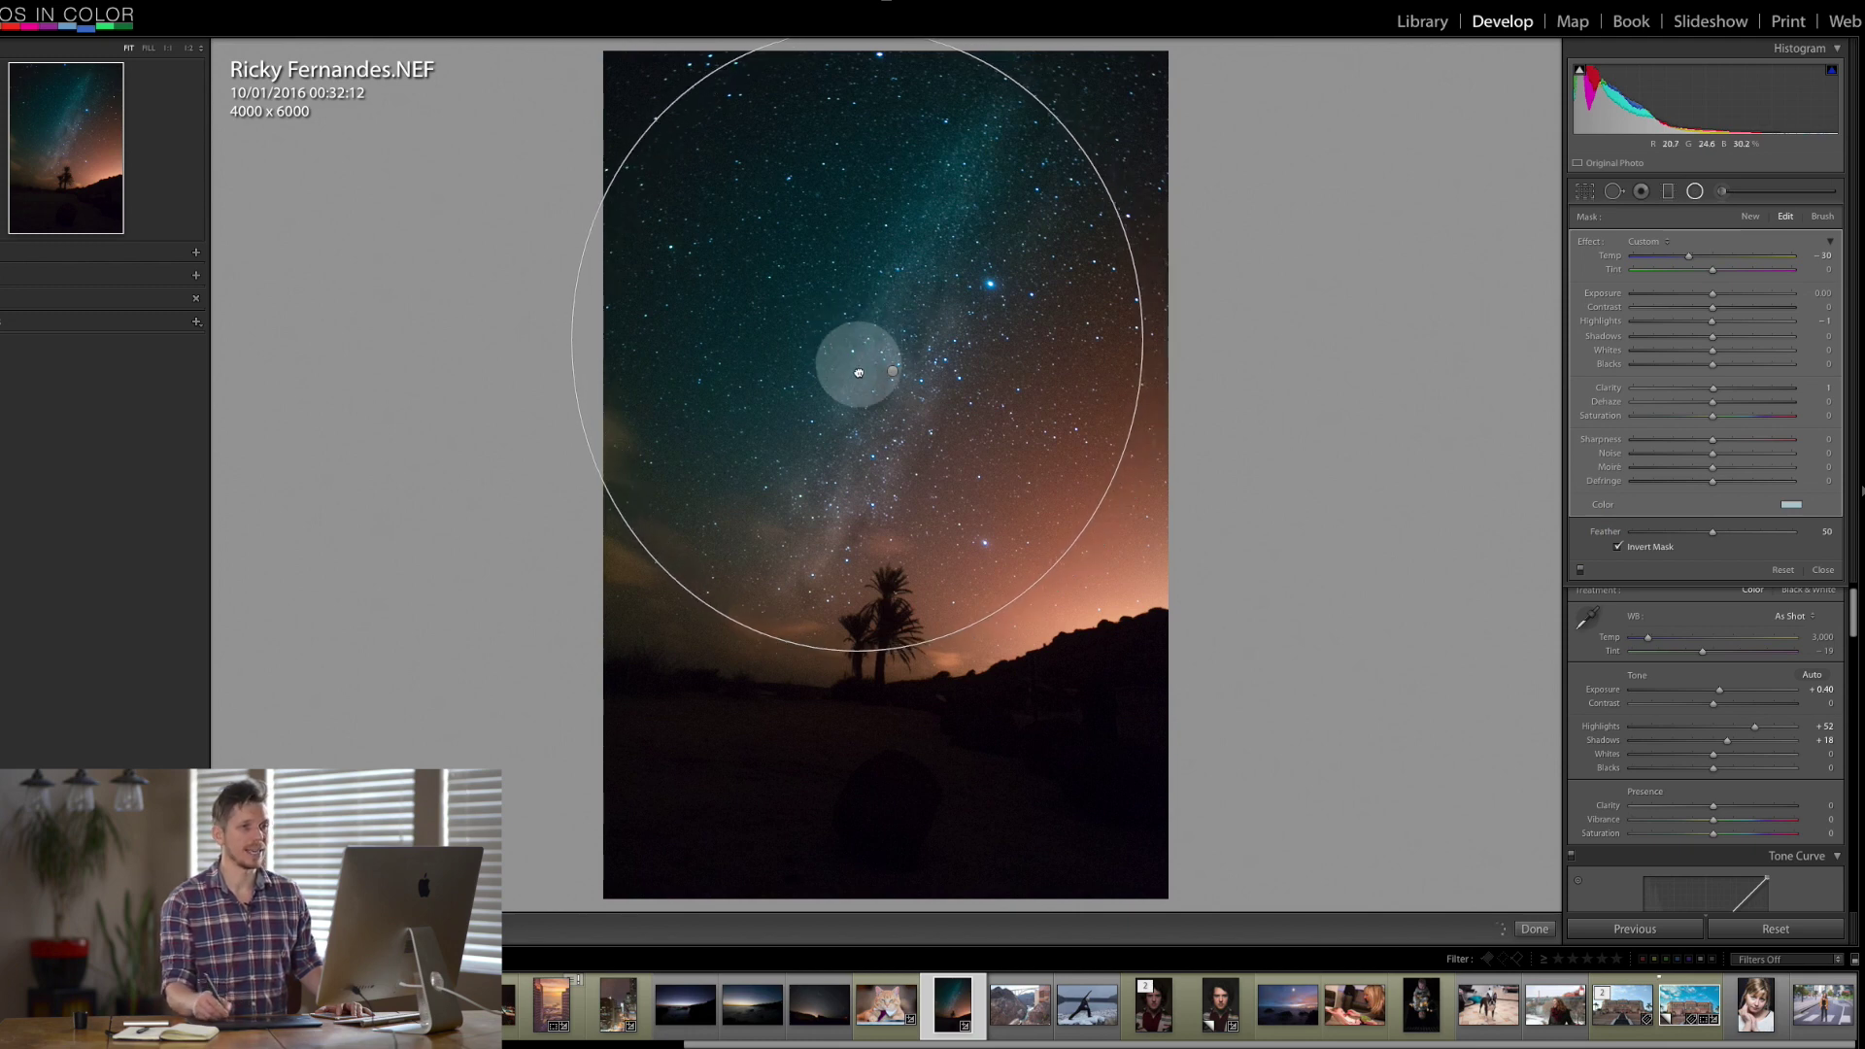
- Erase the cool radial filter from the right side of the sky and around the palms with the eraser at size 38.0 and flow 73
left_click(1818, 219)
left_click(1784, 532)
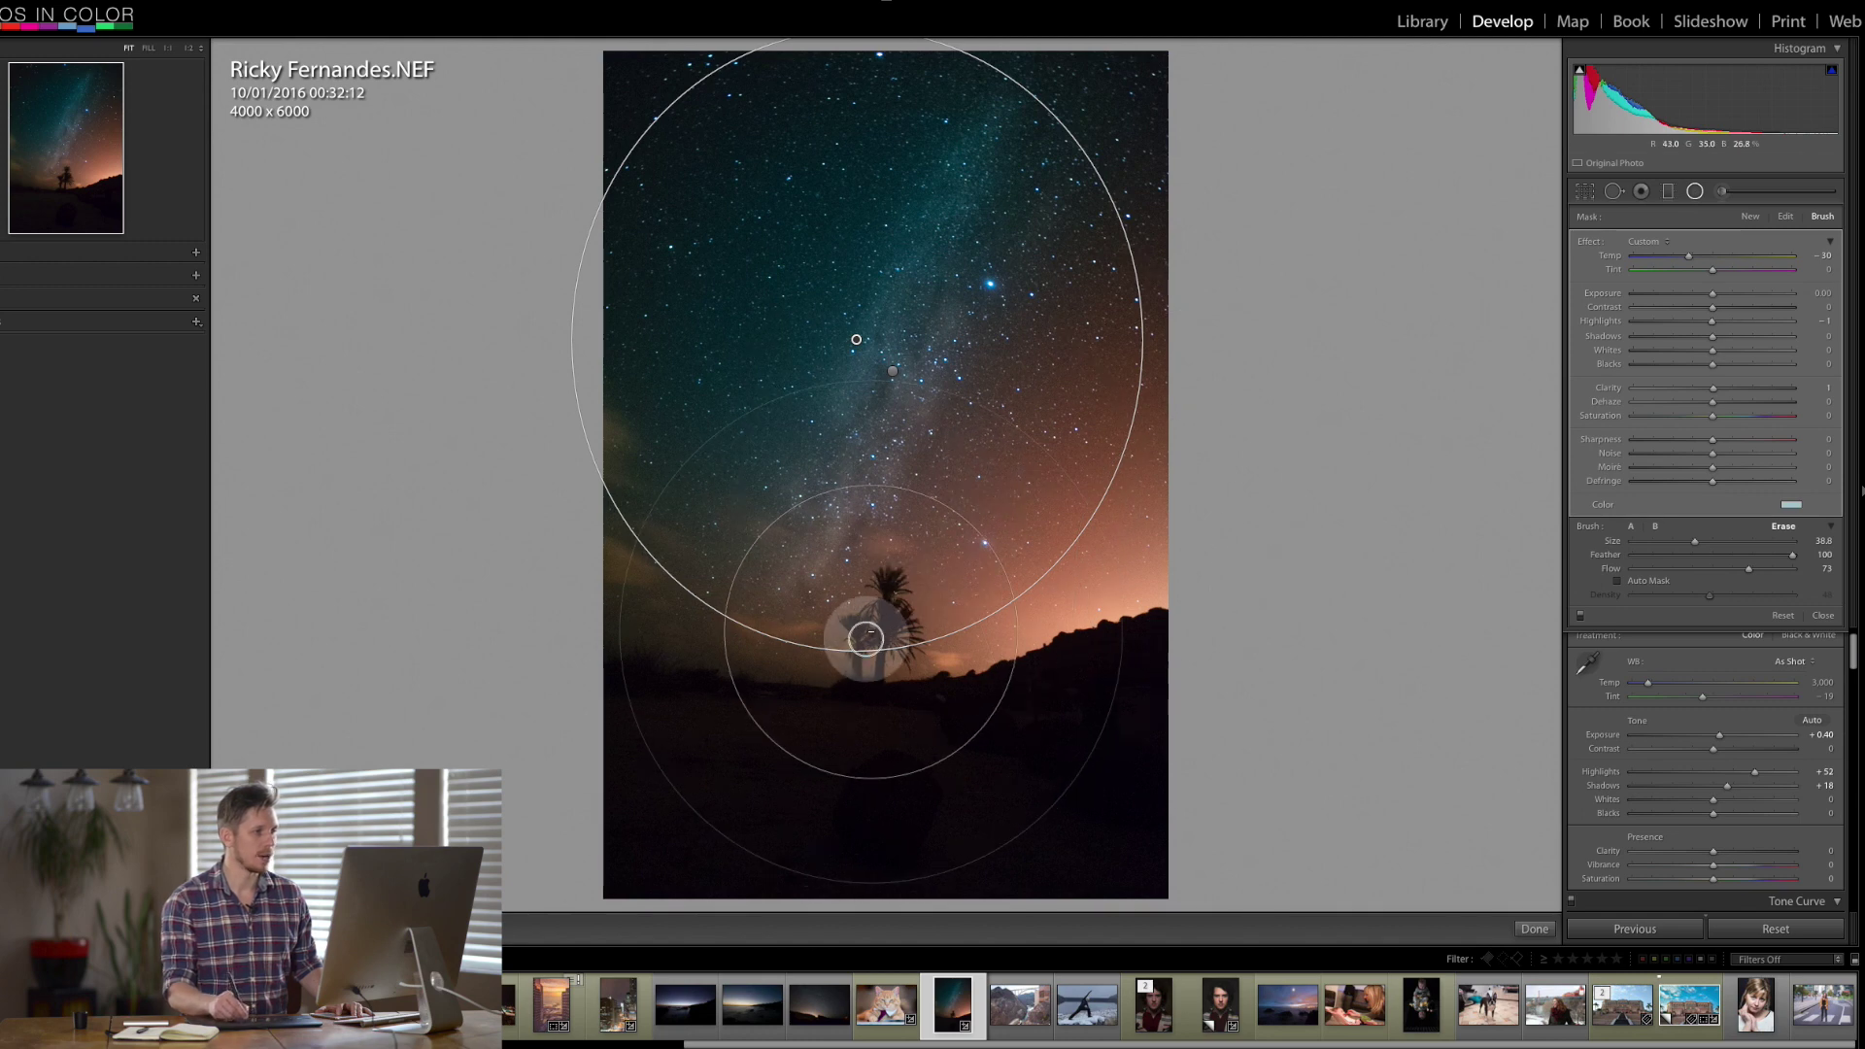
mouse_move(1178, 194)
left_mouse_down()
mouse_move(1142, 374)
mouse_move(833, 697)
mouse_move(785, 719)
mouse_move(763, 665)
left_mouse_up()
mouse_move(965, 476)
left_mouse_down()
mouse_move(1075, 212)
mouse_move(762, 766)
mouse_move(765, 812)
left_mouse_up()
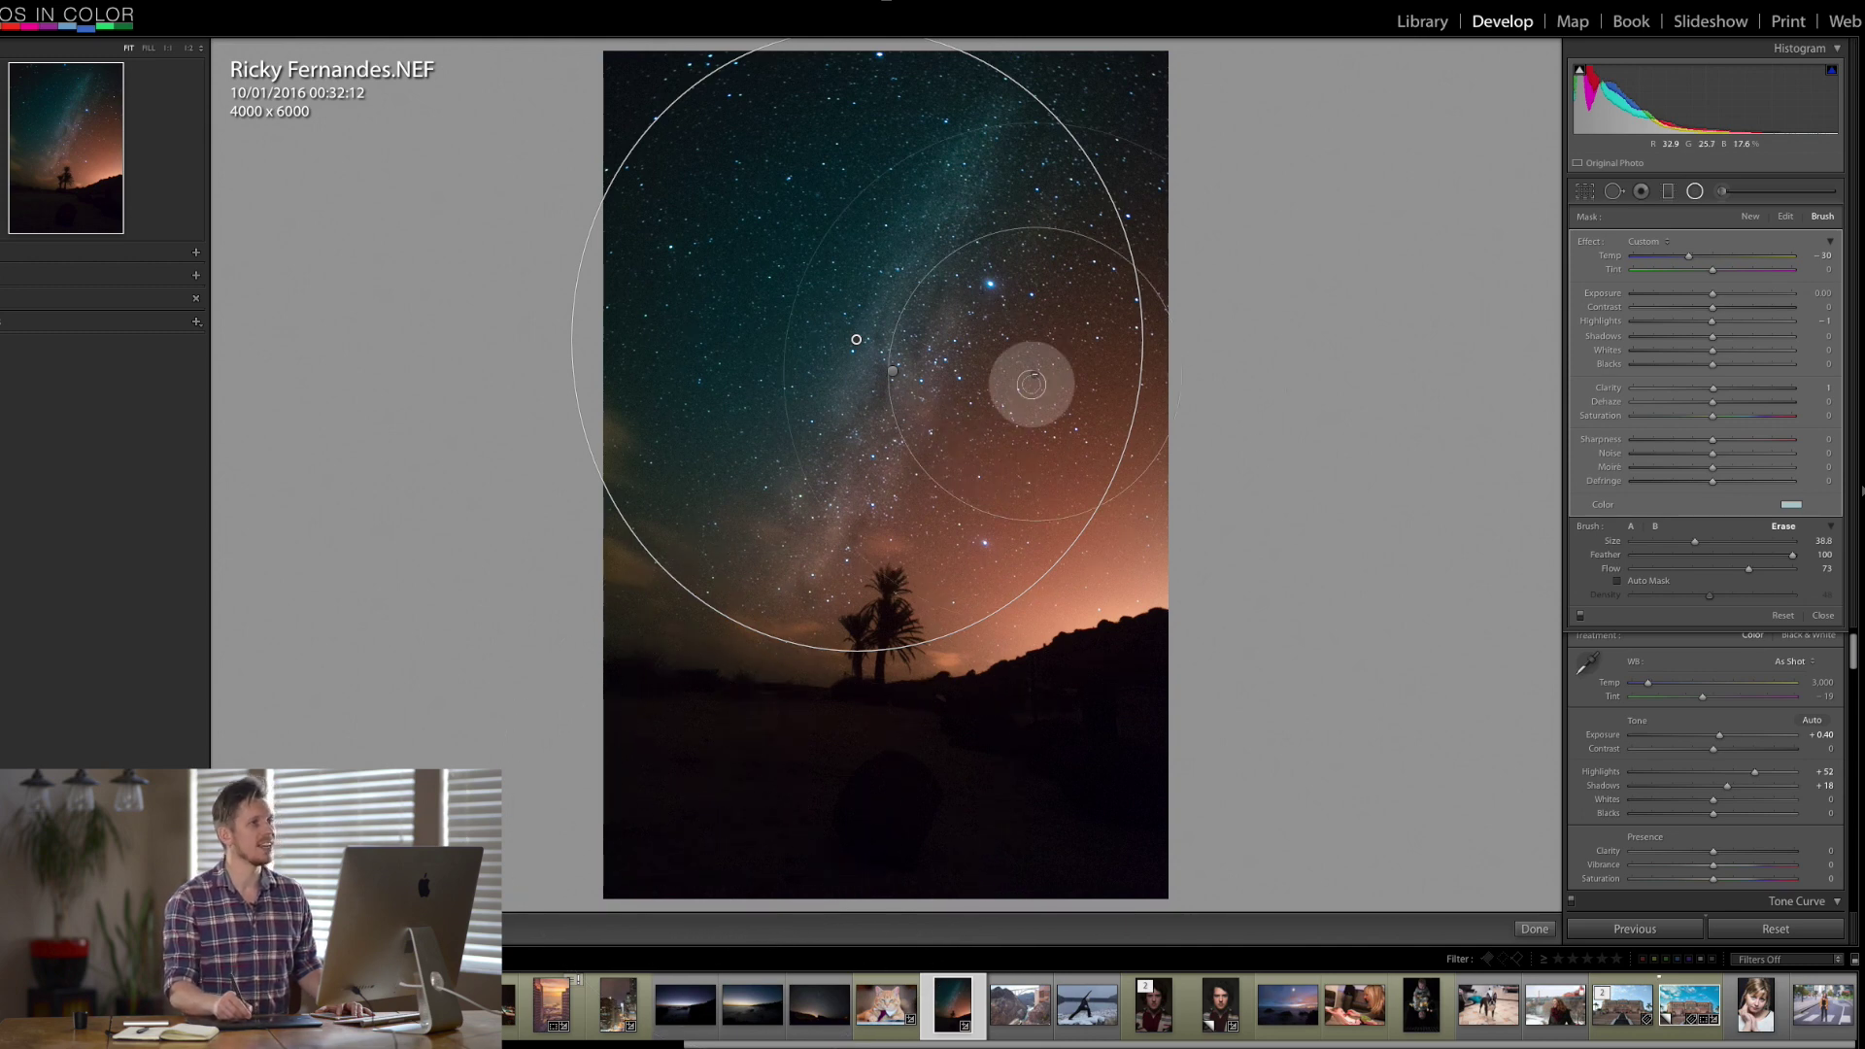
mouse_move(1068, 243)
left_mouse_down()
mouse_move(1102, 324)
mouse_move(1070, 725)
mouse_move(1036, 746)
left_mouse_up()
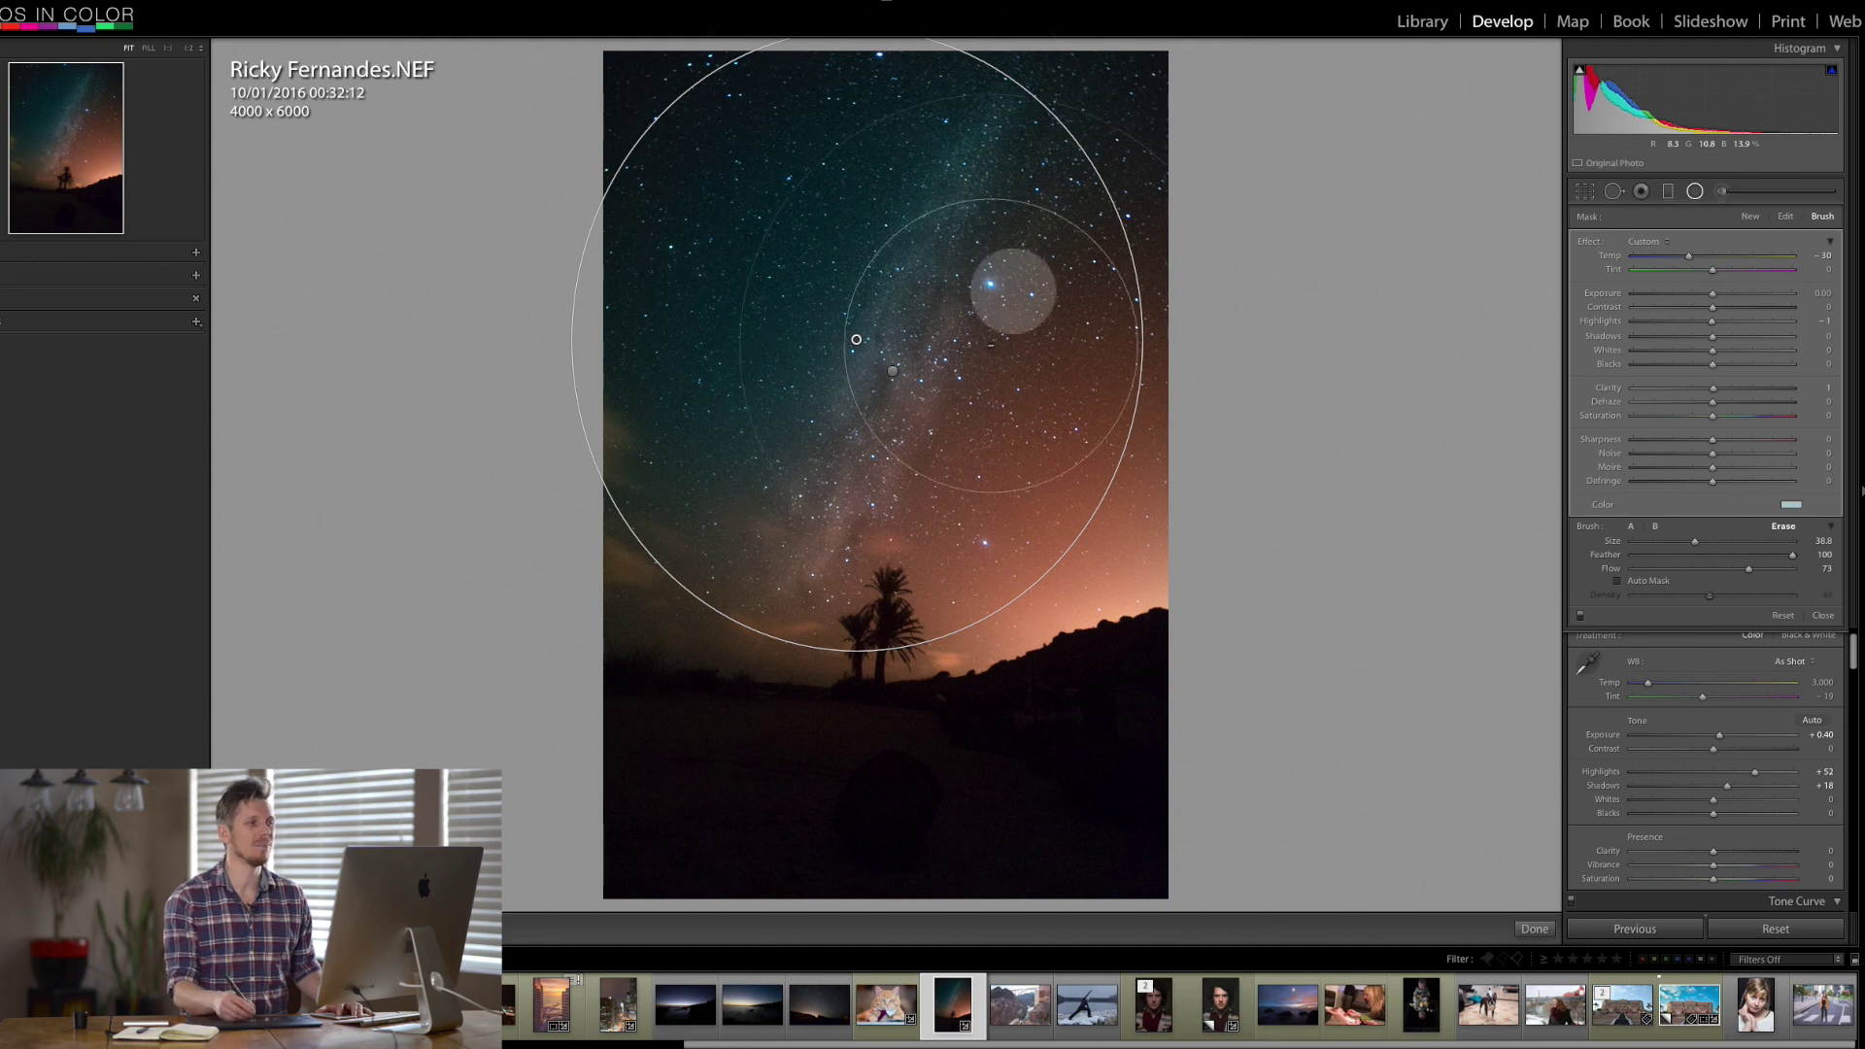
- Paint along the Milky Way's left edge with a new size 11.0 adjustment brush at Exposure 0, Tint 72 and purple colour (hue 284, saturation 47)
left_click(1723, 193)
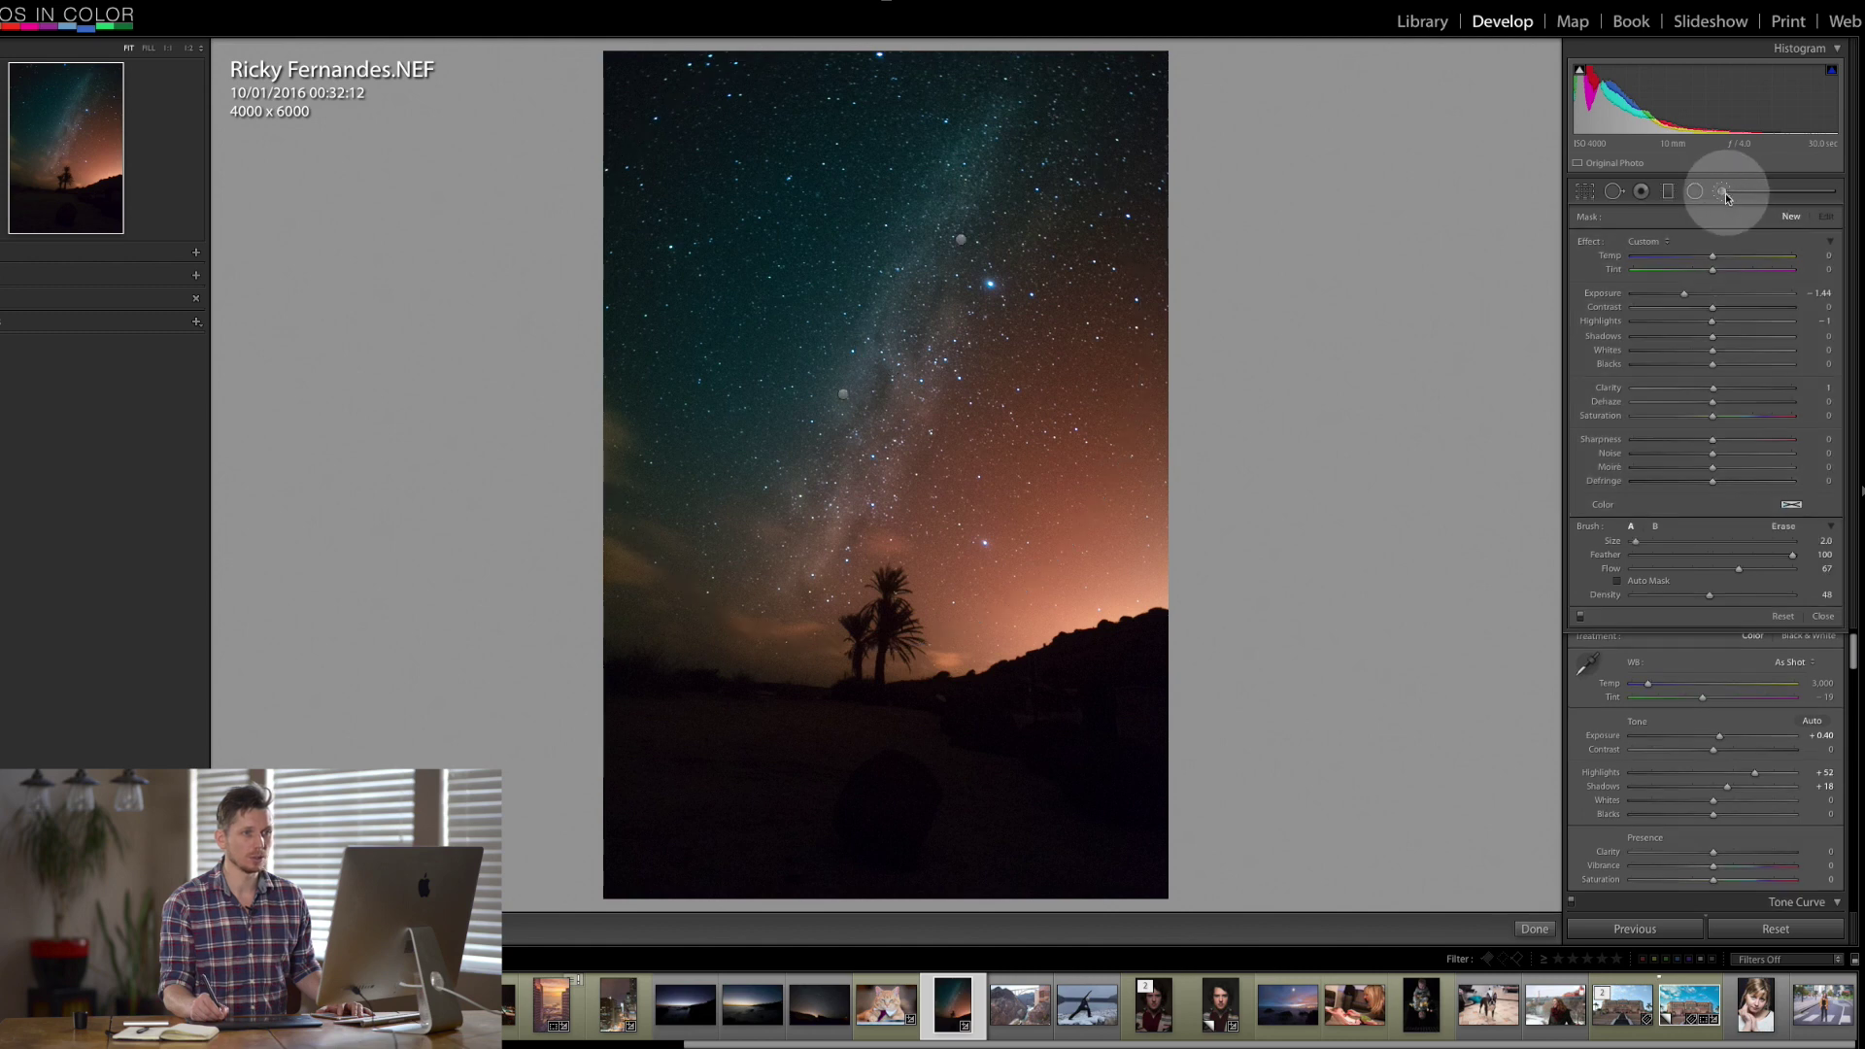
left_click(1764, 272)
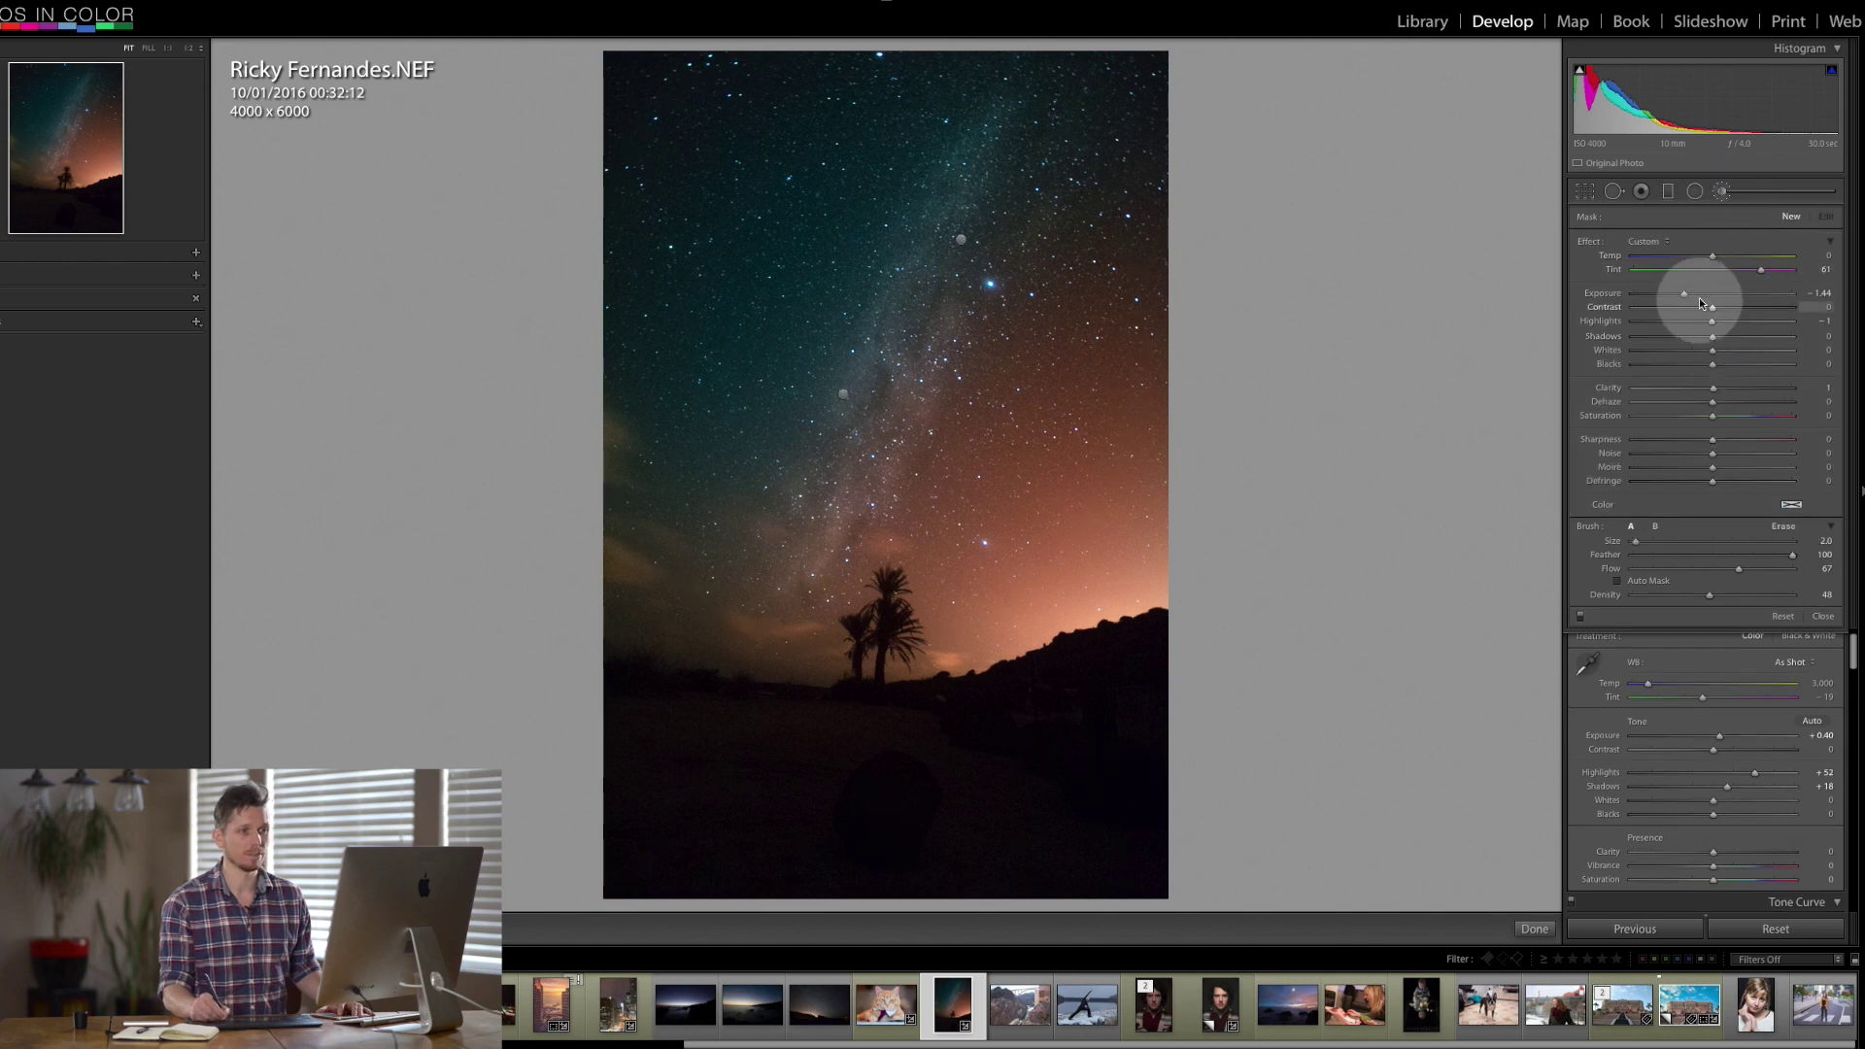
left_click(1687, 298)
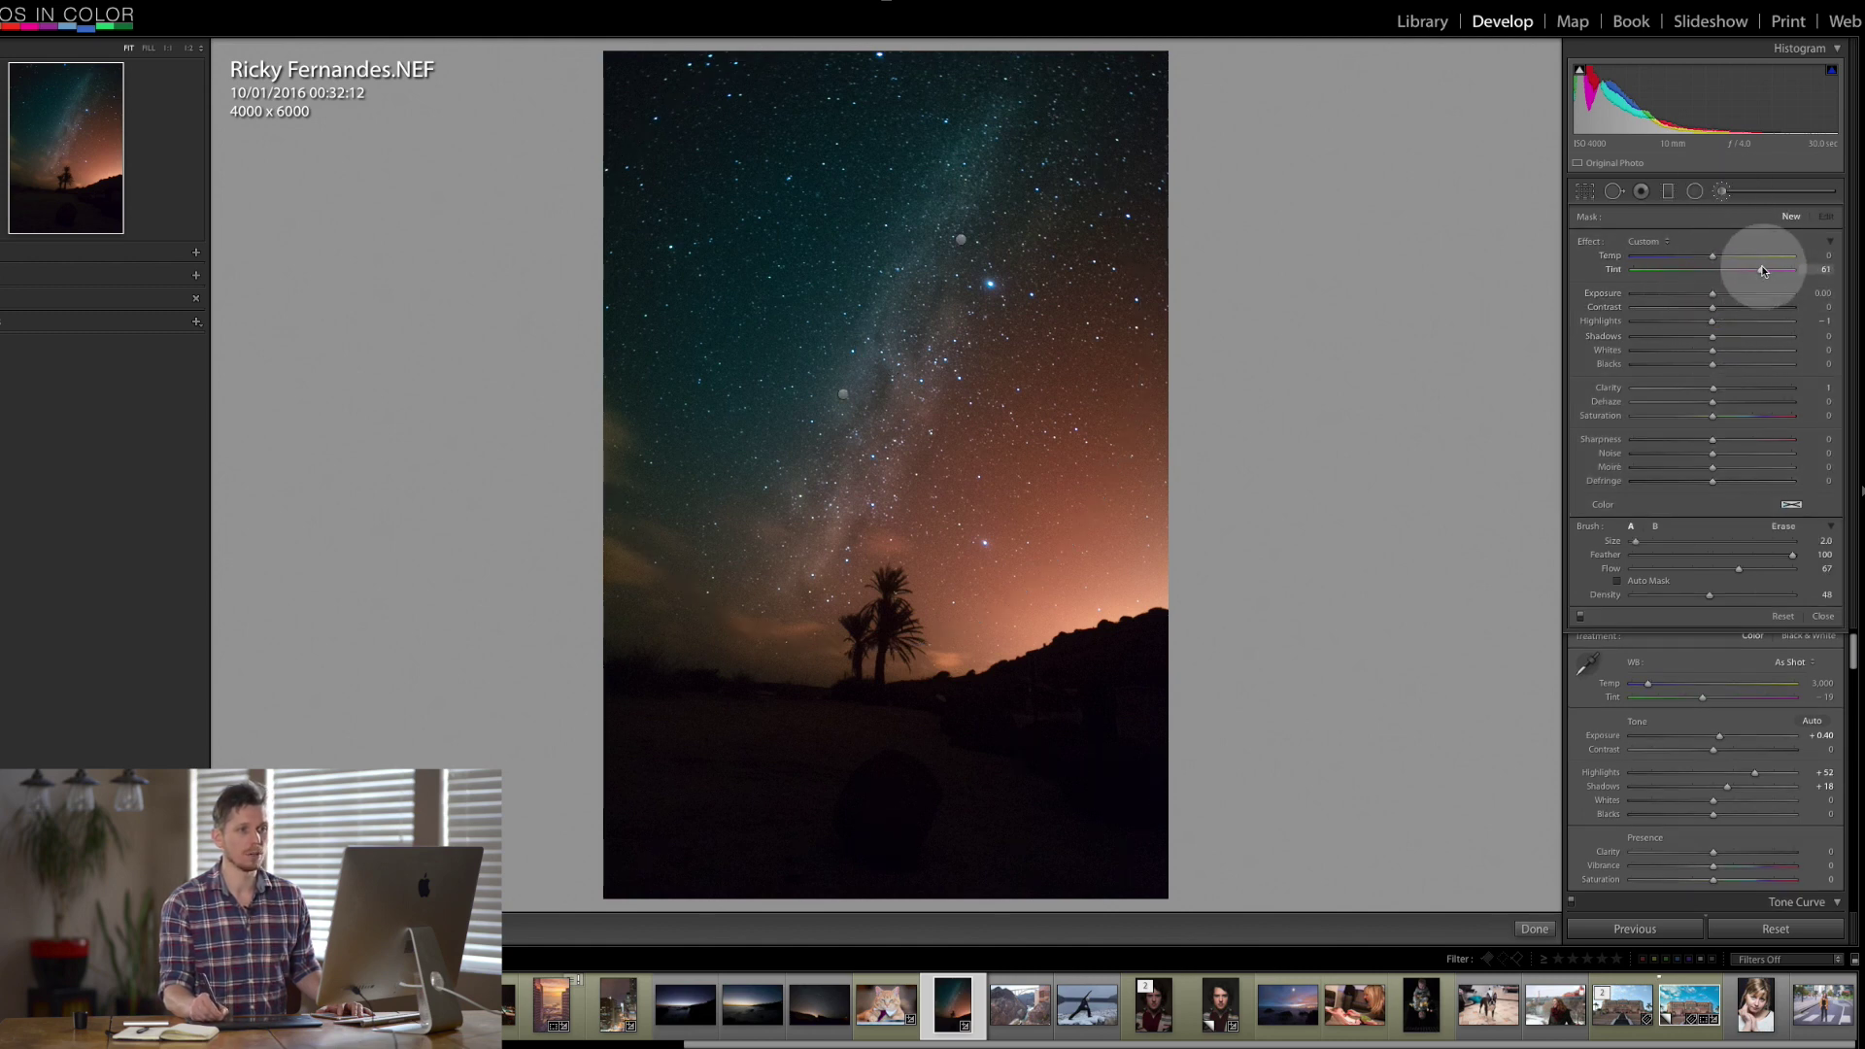
left_click(1791, 504)
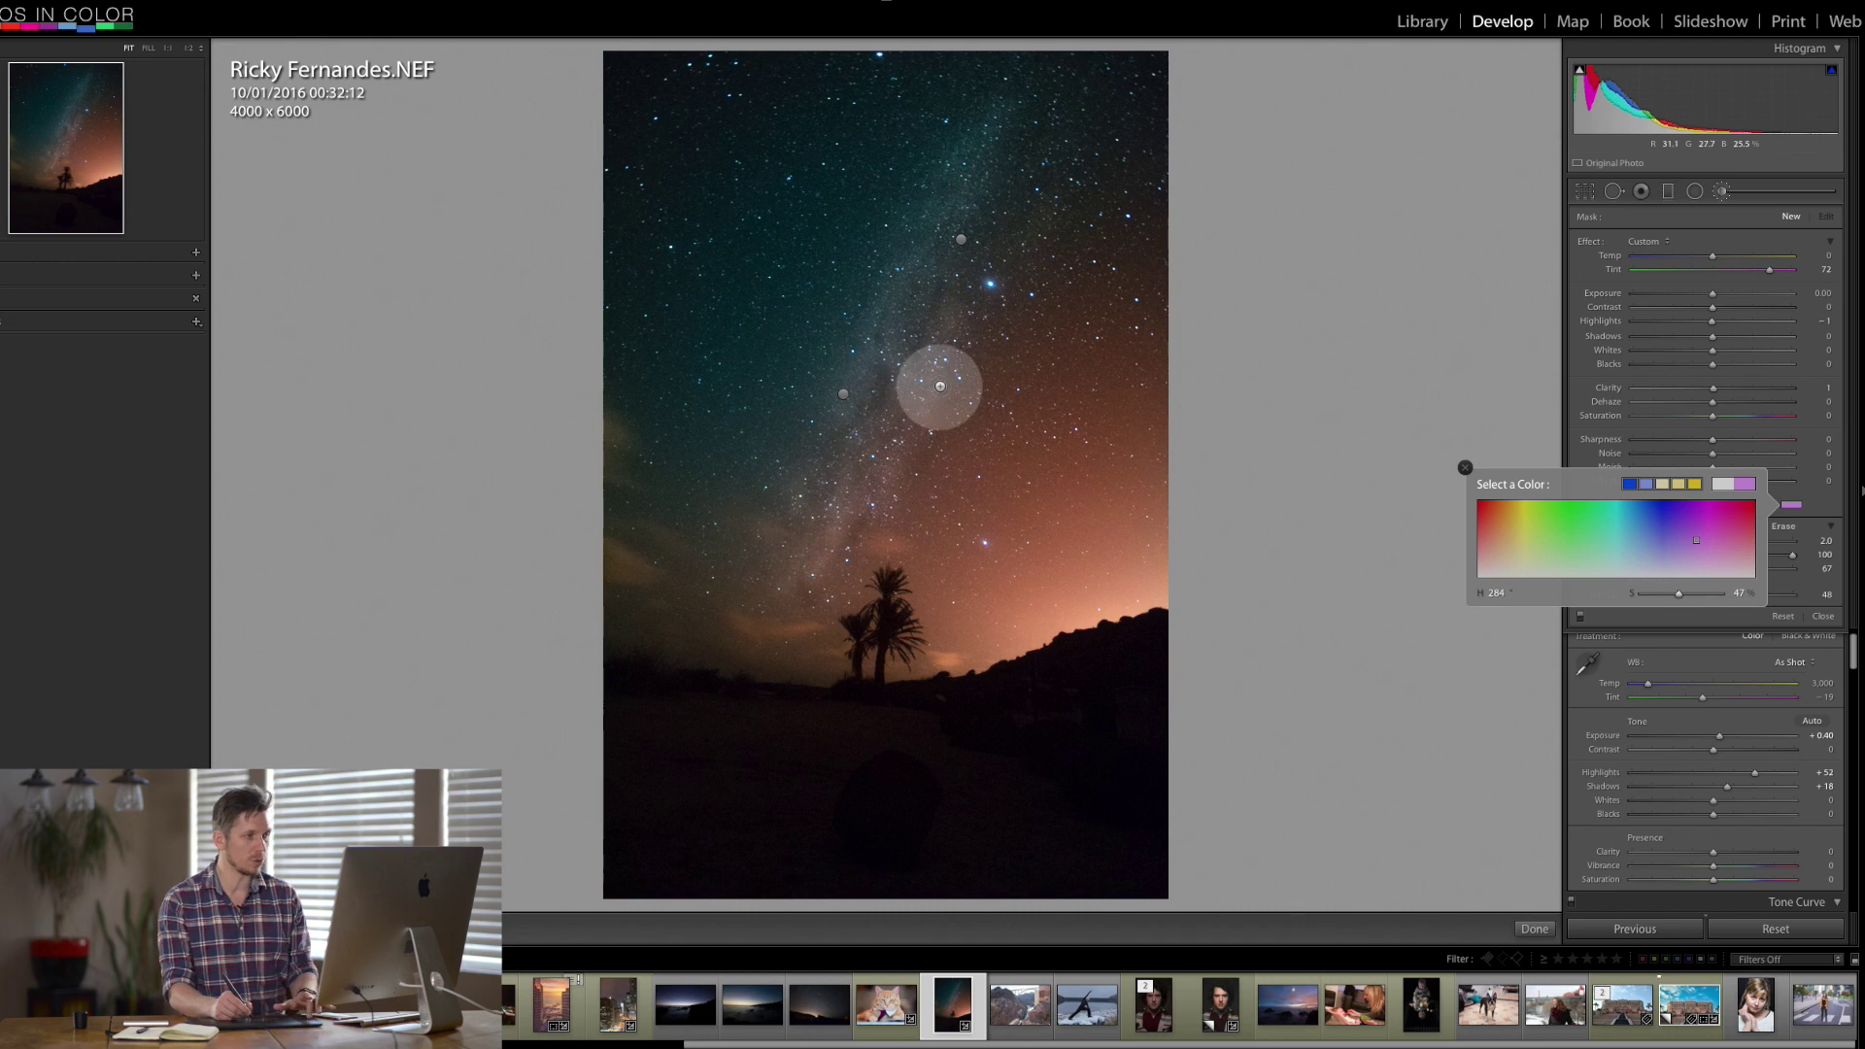
left_click(947, 394)
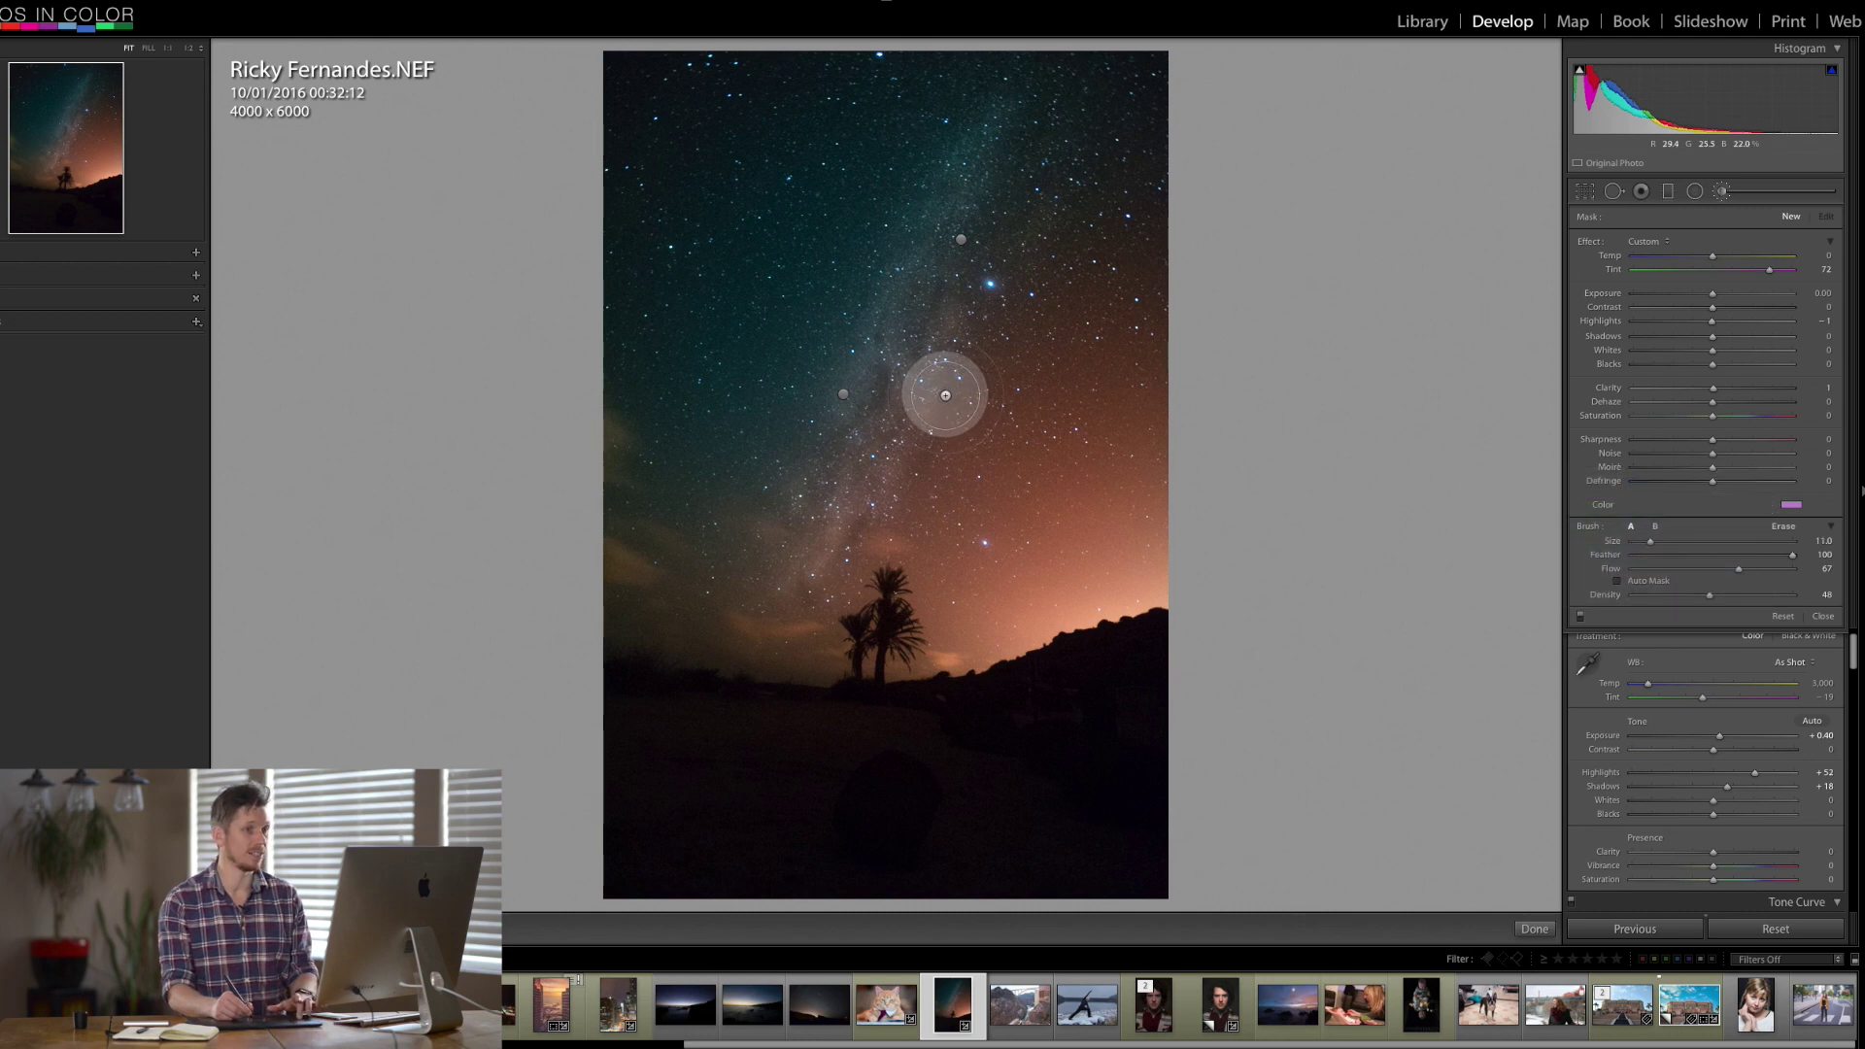
mouse_move(874, 353)
left_mouse_down()
mouse_move(841, 351)
mouse_move(988, 166)
mouse_move(778, 560)
left_mouse_up()
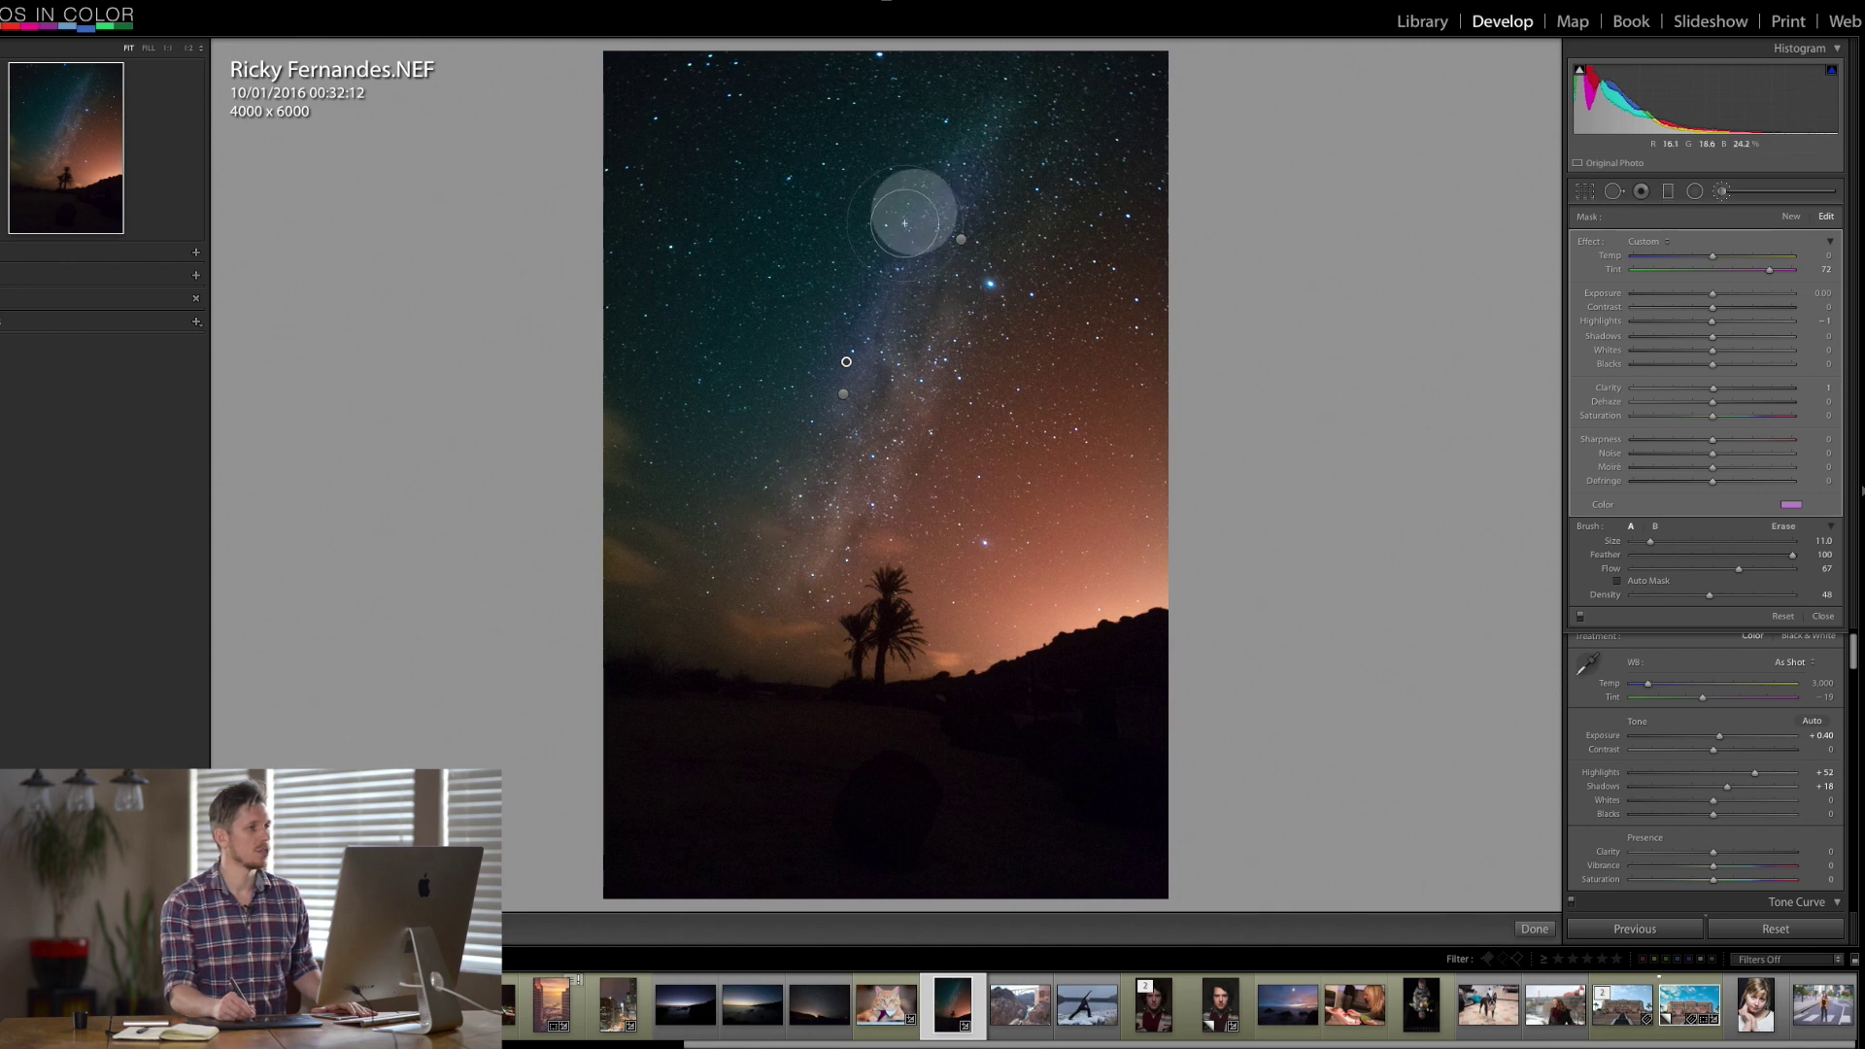
left_click_drag(917, 209, 926, 201)
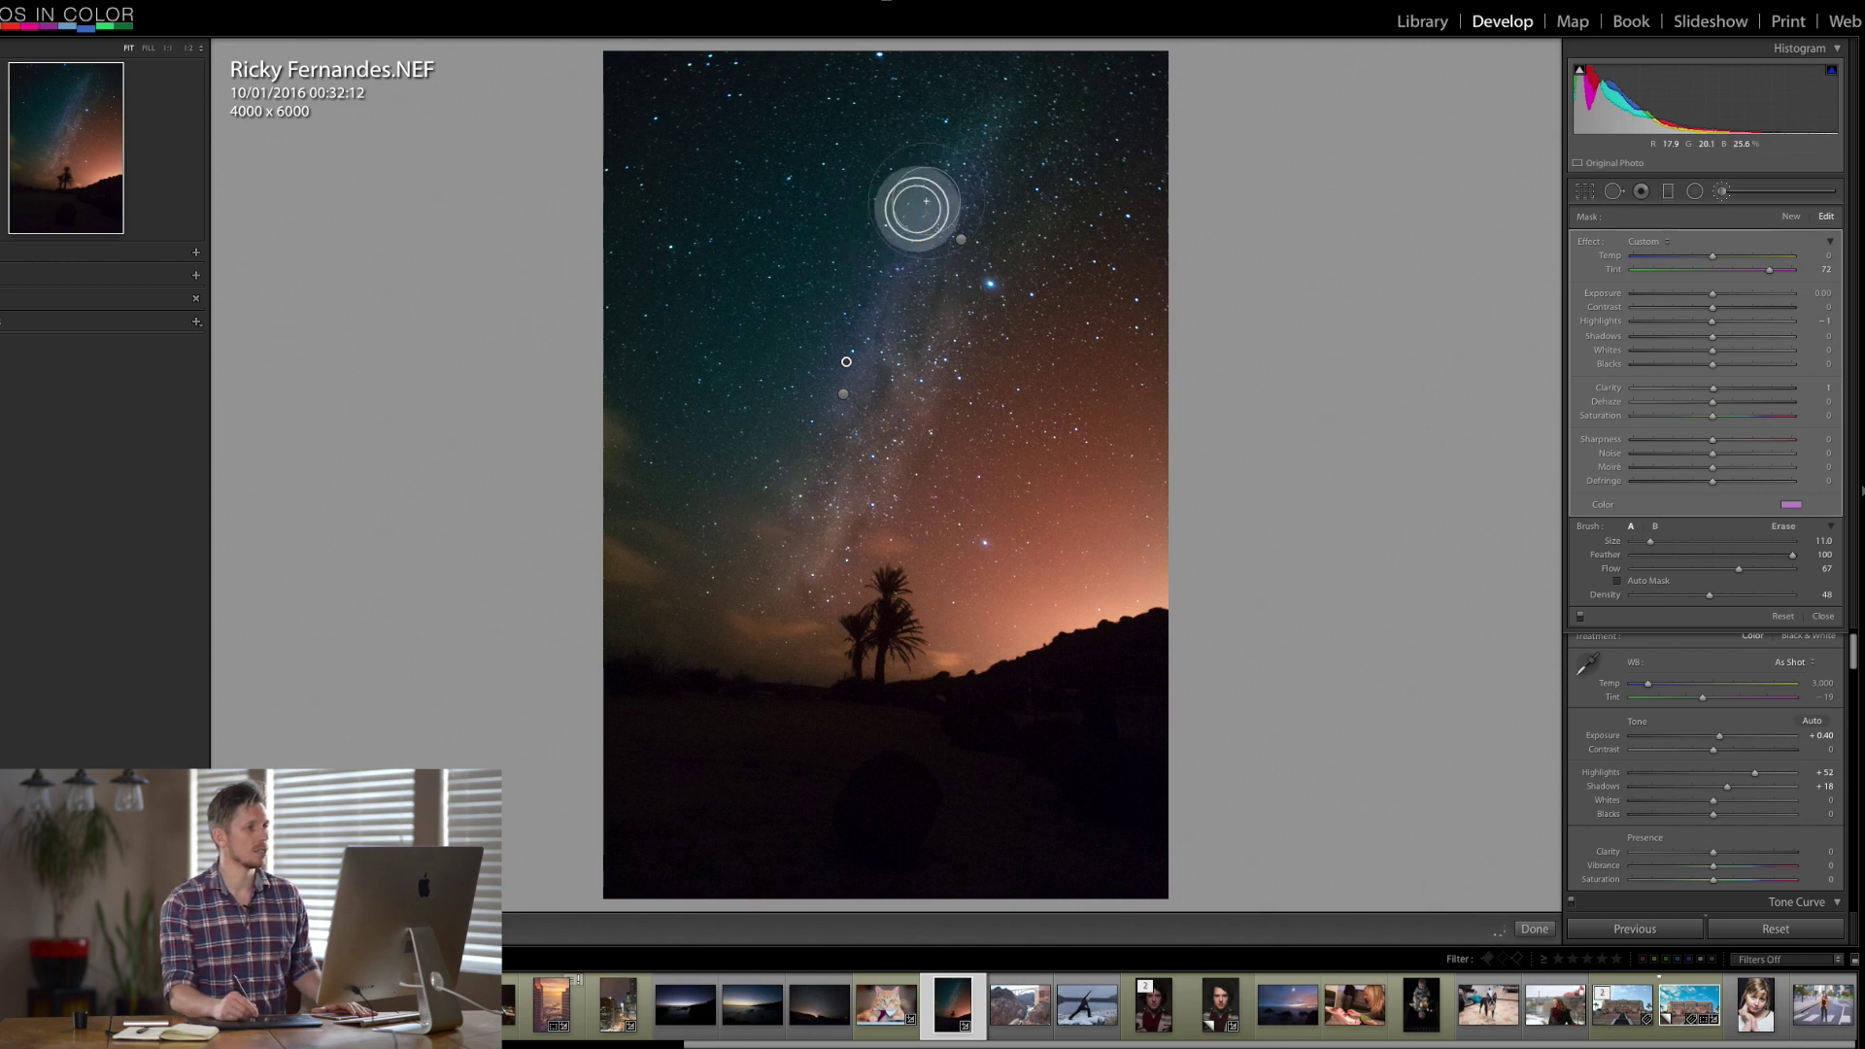
- Retune the painted Milky Way edge to Temp 7, Tint 59 and a red colour with hue 353 and saturation 98, and raise its Exposure
left_click(1717, 256)
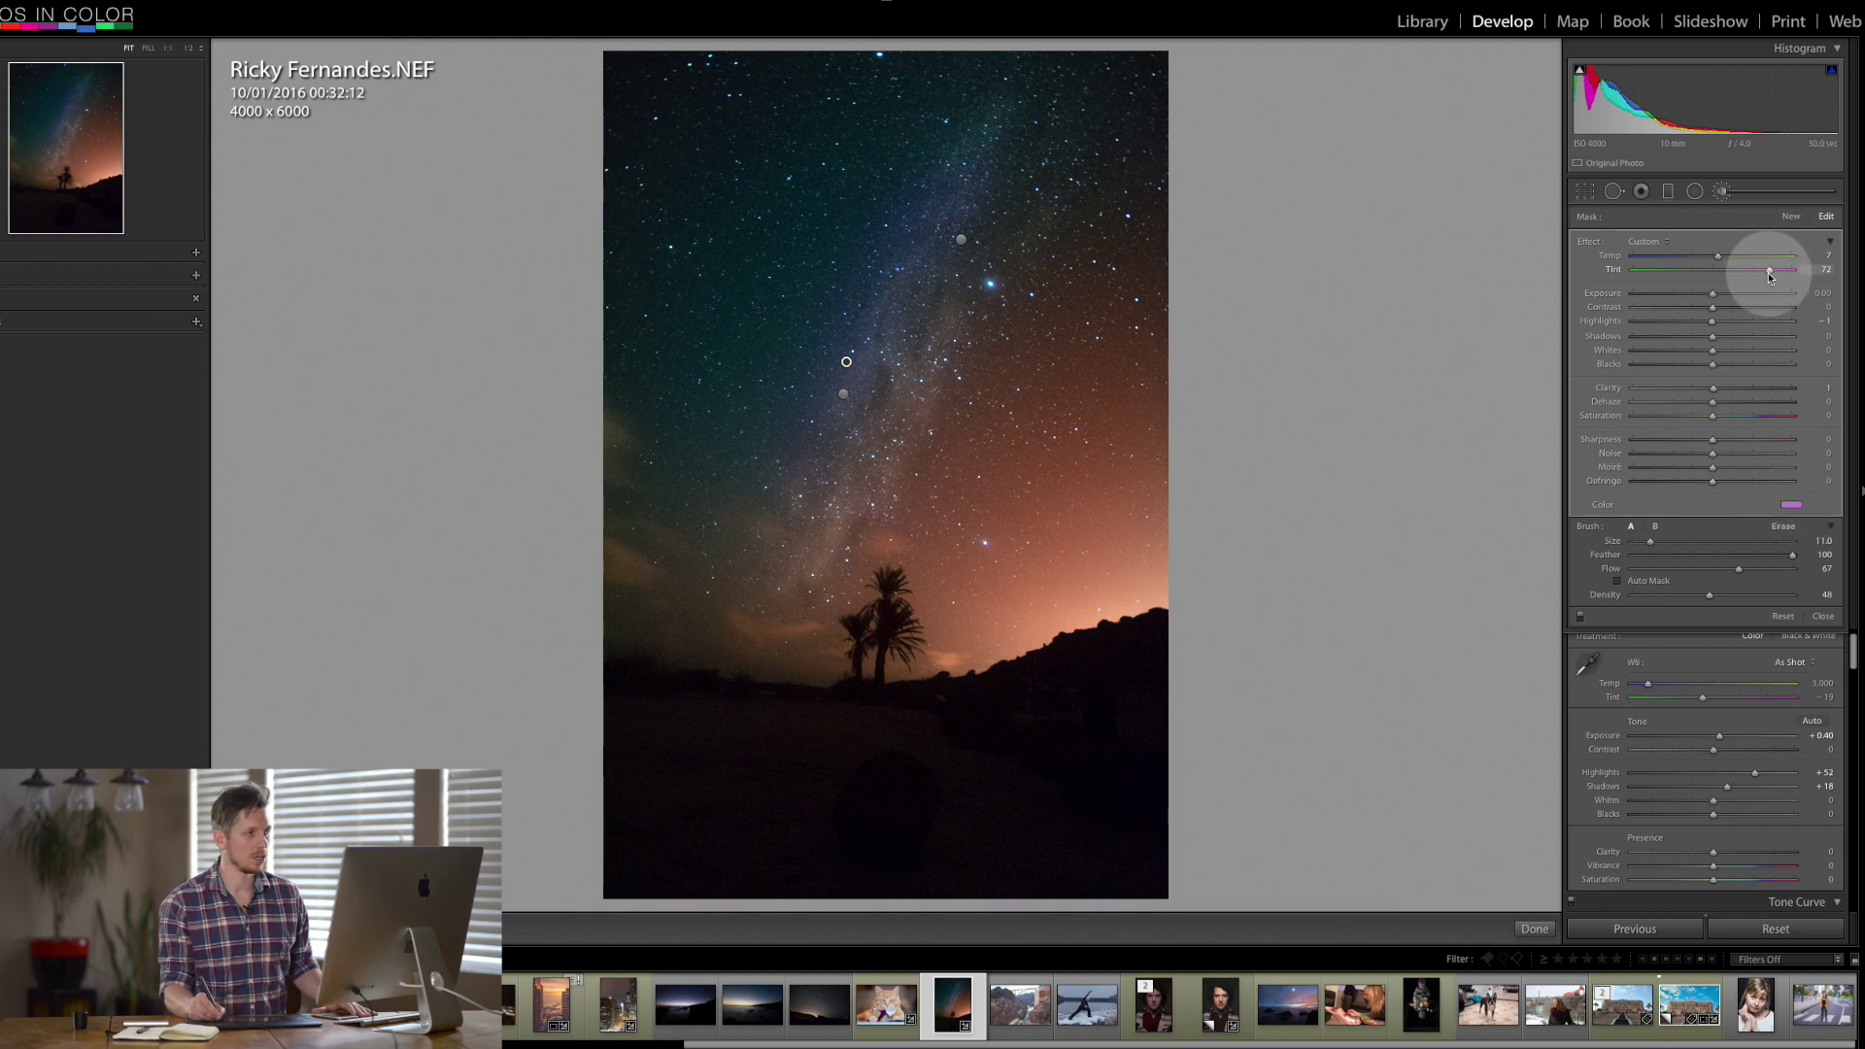
left_click_drag(1768, 270, 1788, 271)
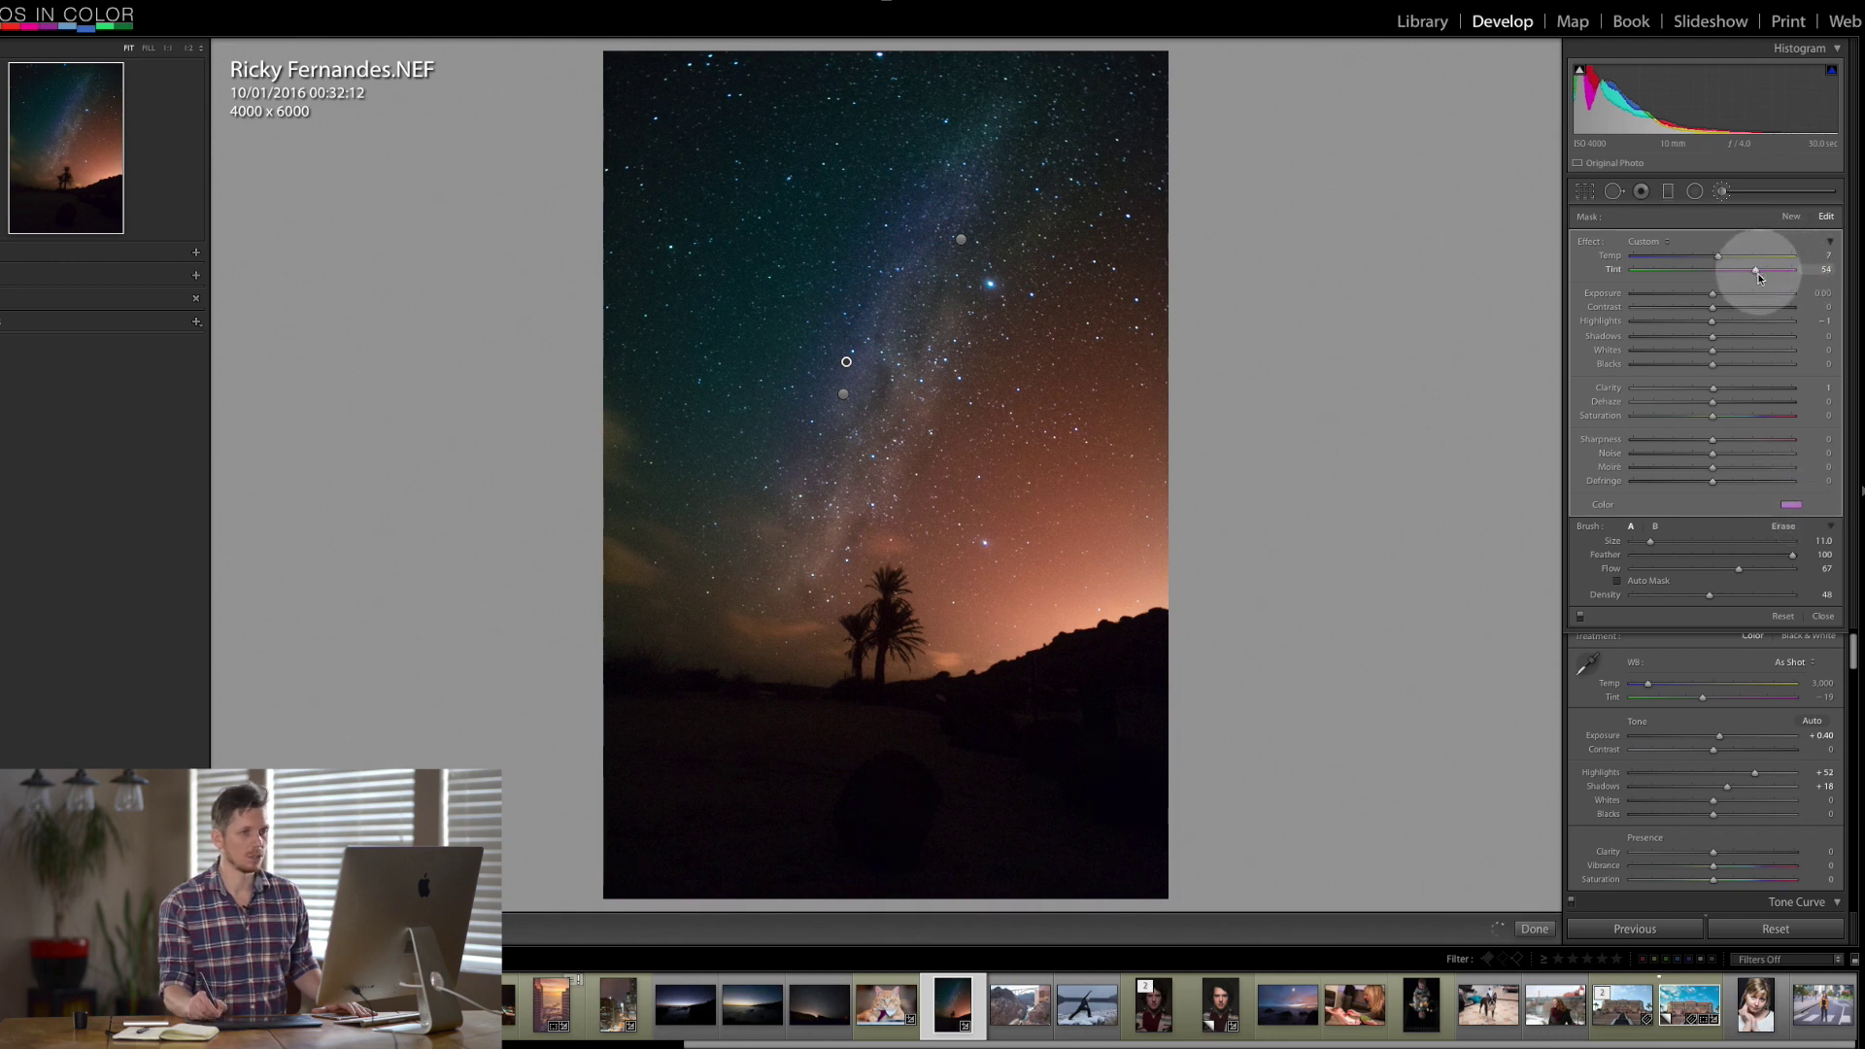
left_click(1790, 504)
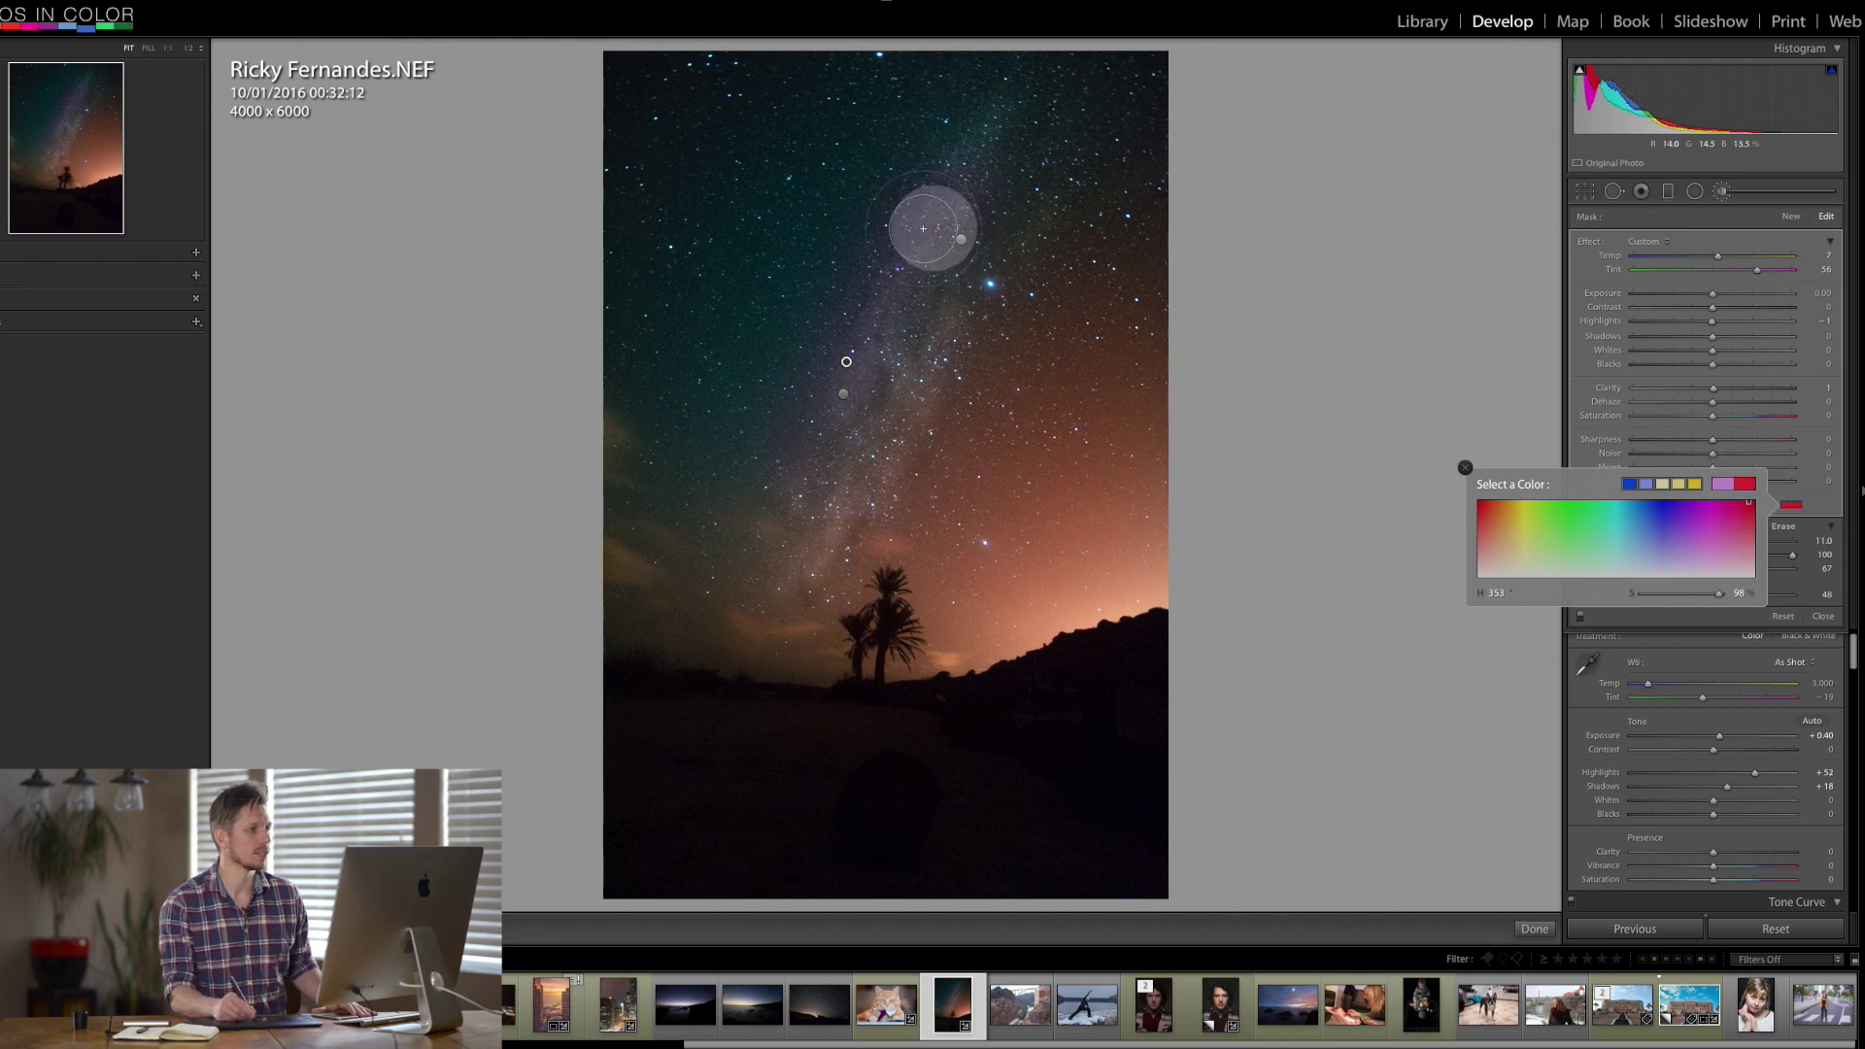
left_click(929, 202)
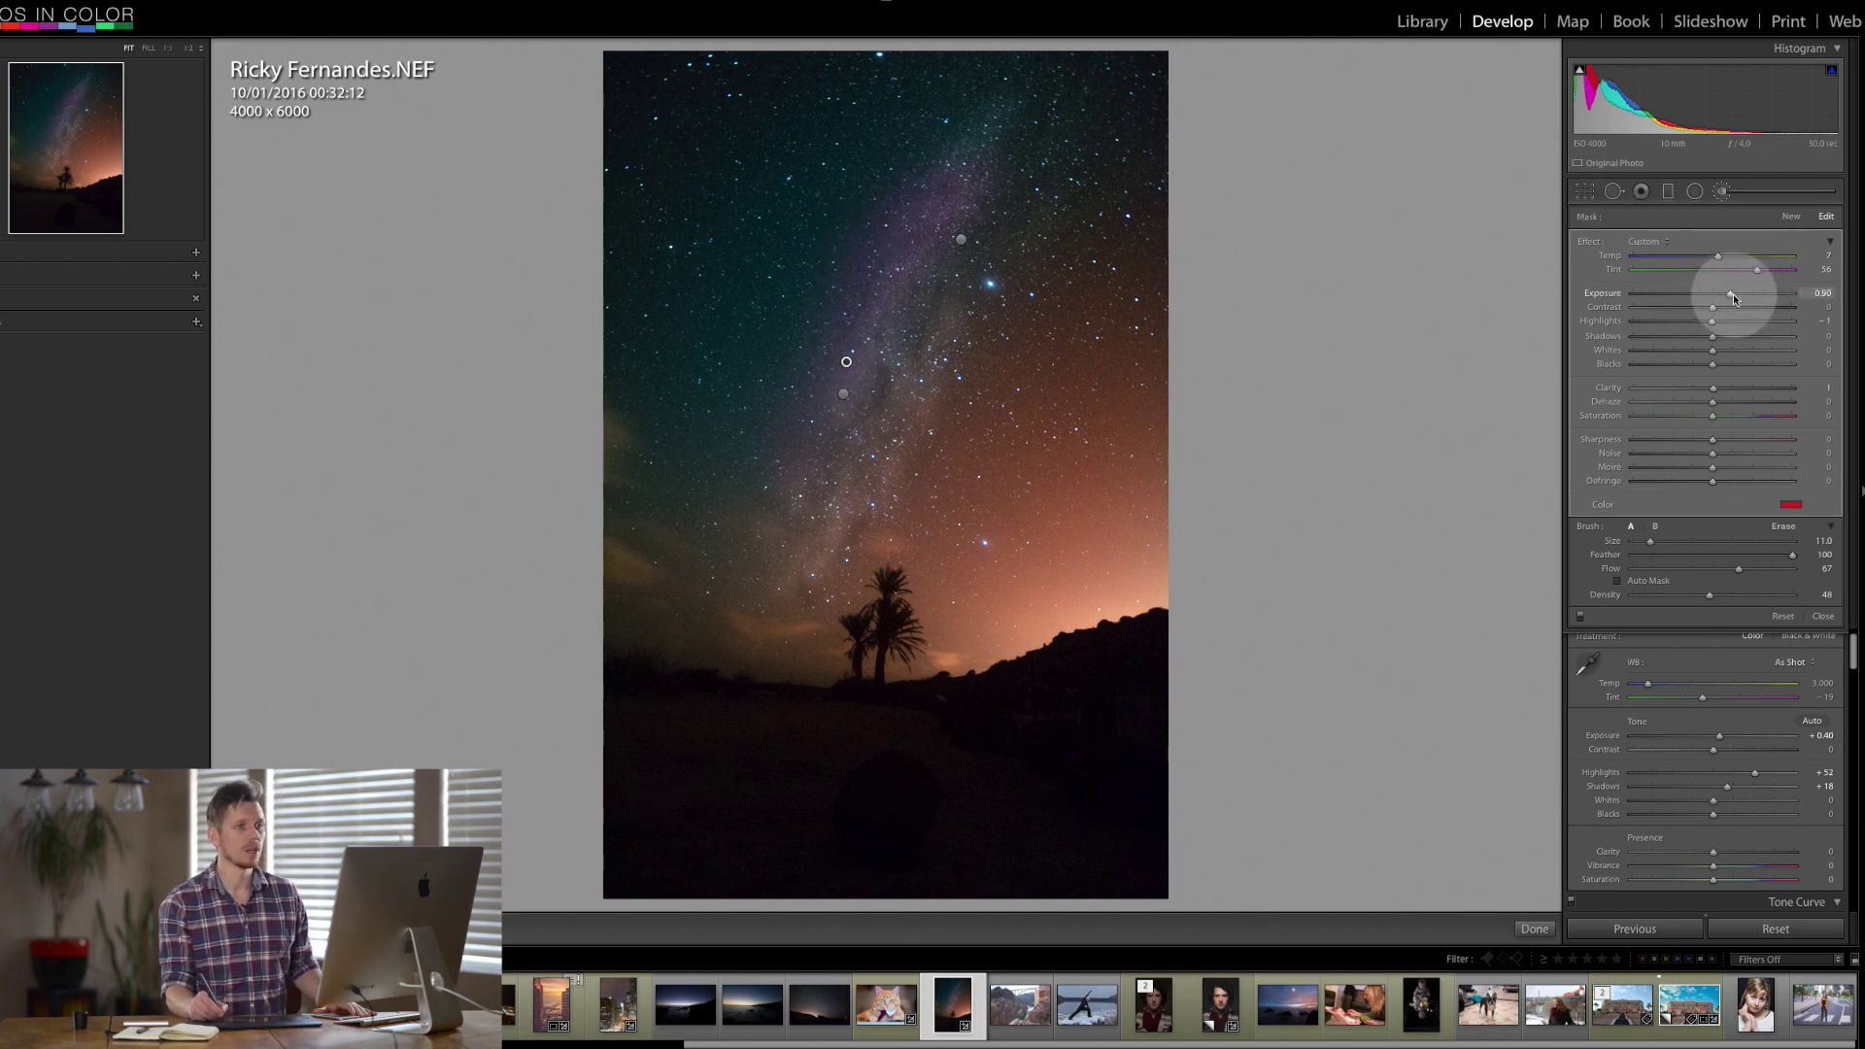
left_click_drag(1733, 299, 1733, 300)
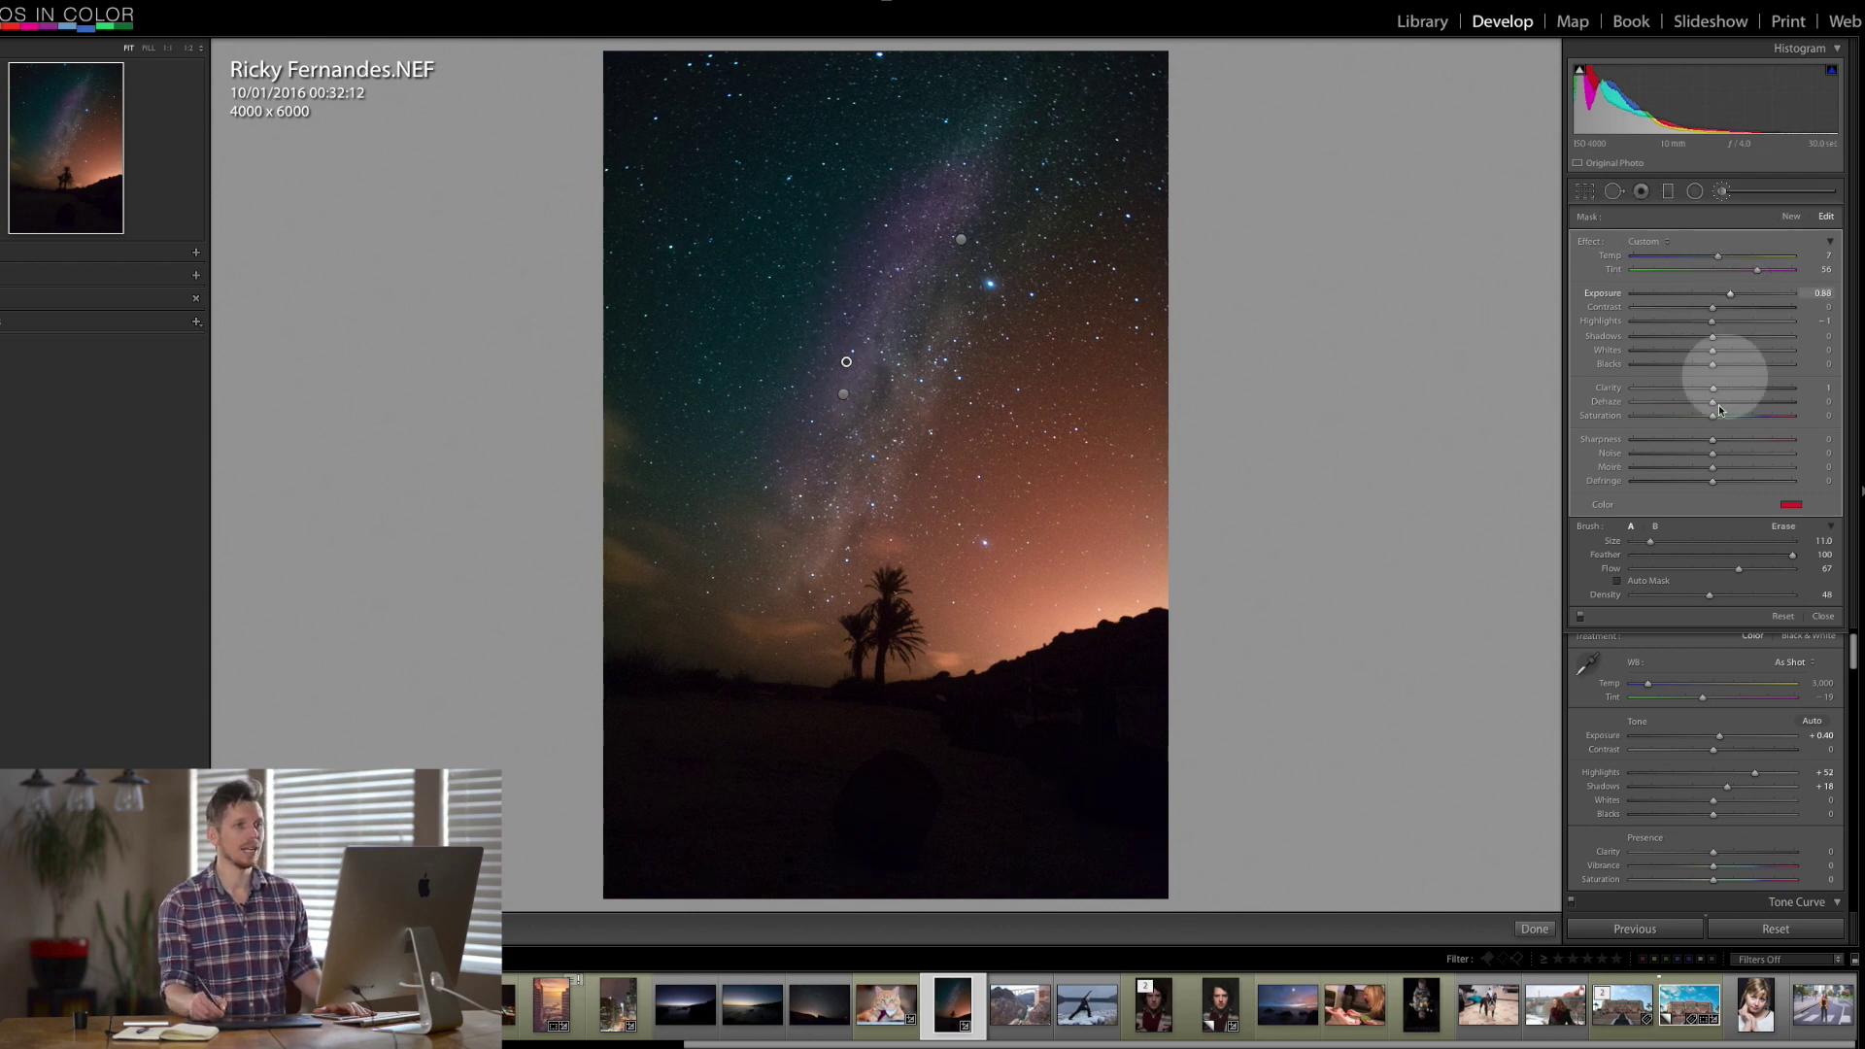
- Draw a slanted graduated filter from the top of the sky down to the palms, and reset all its effect settings
left_click(1669, 193)
left_click(1670, 195)
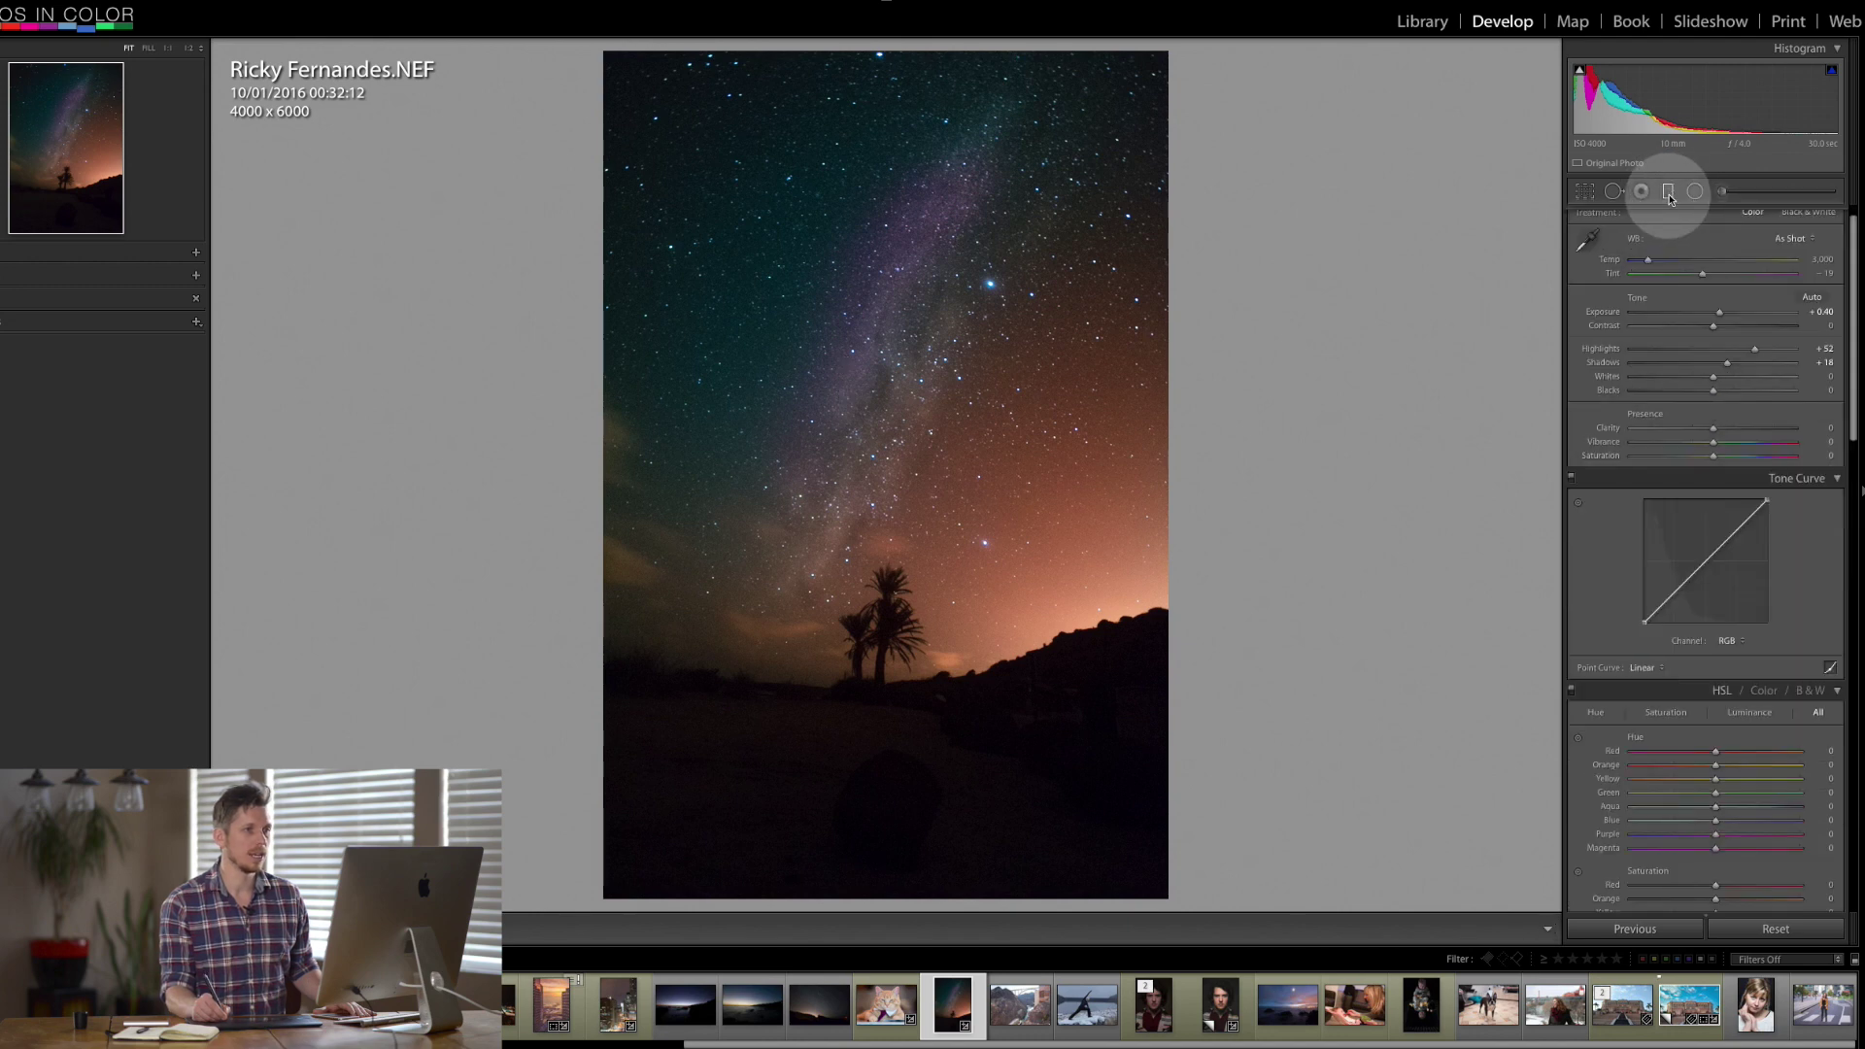
left_click(1666, 194)
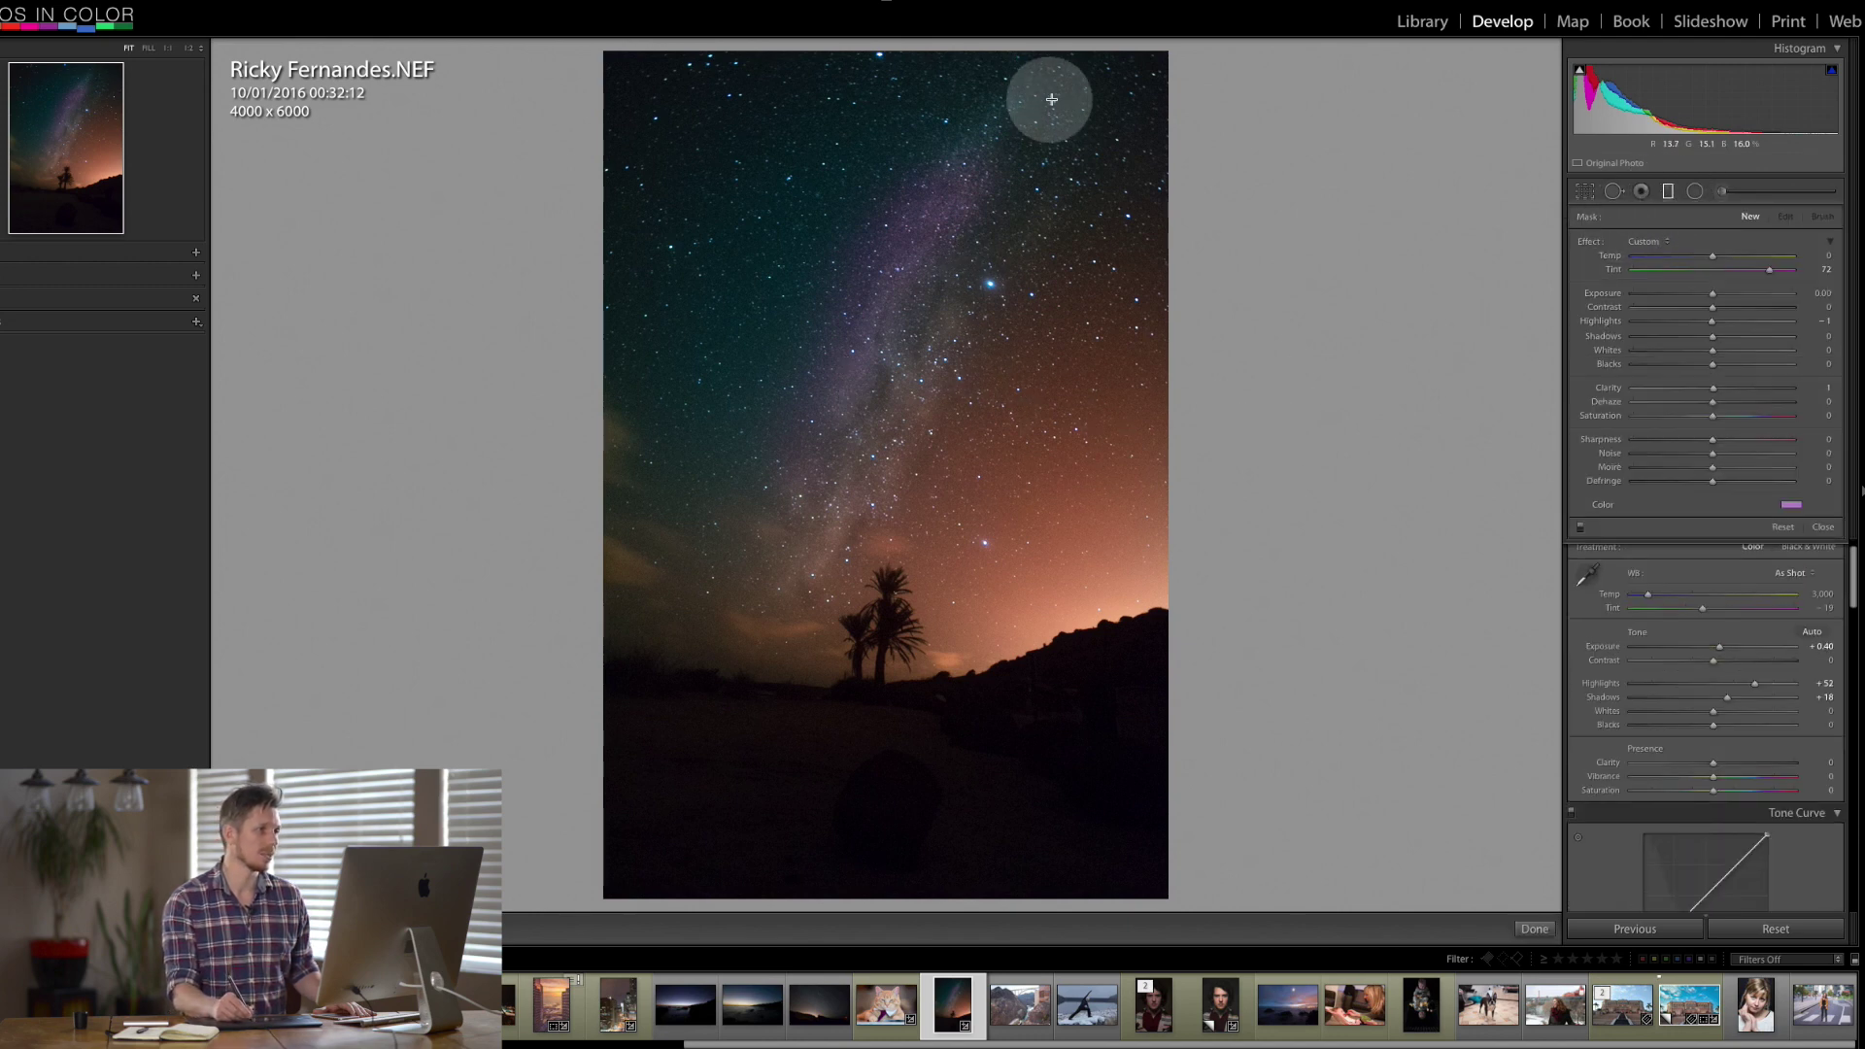
left_click_drag(1029, 72, 866, 593)
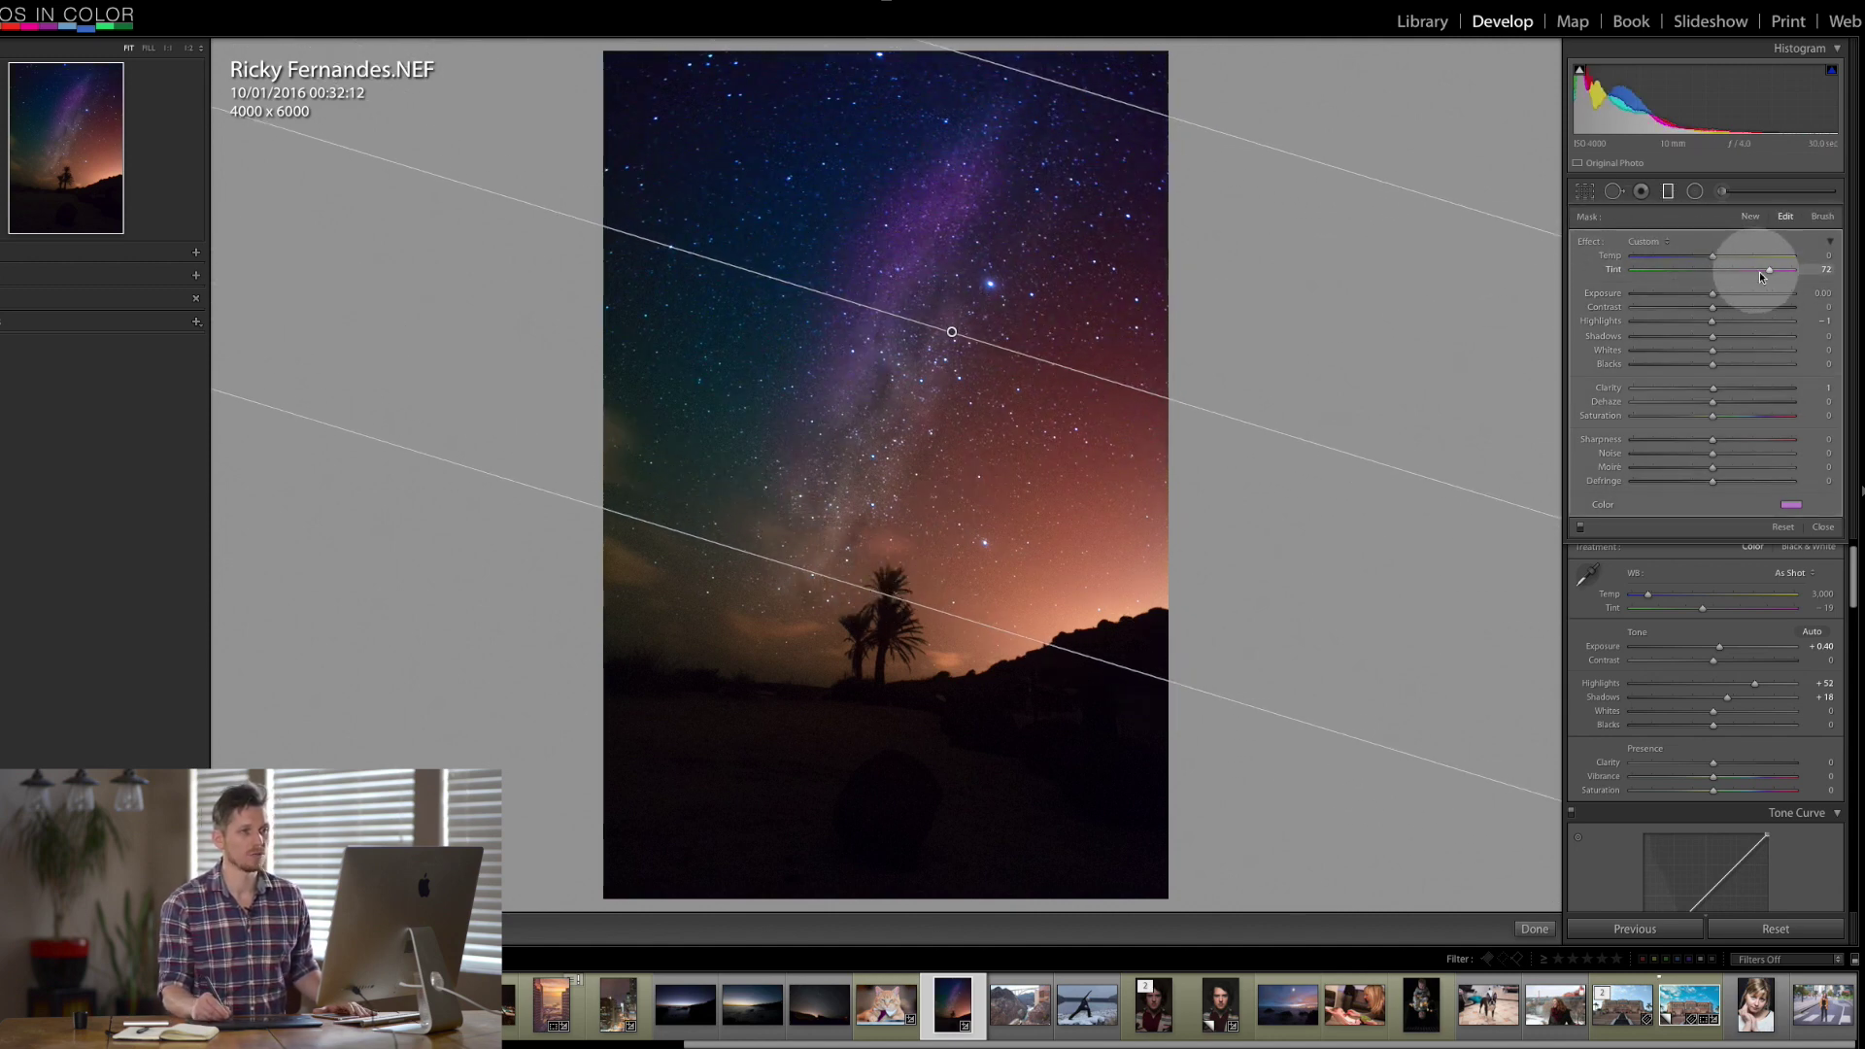
double_click(1590, 242)
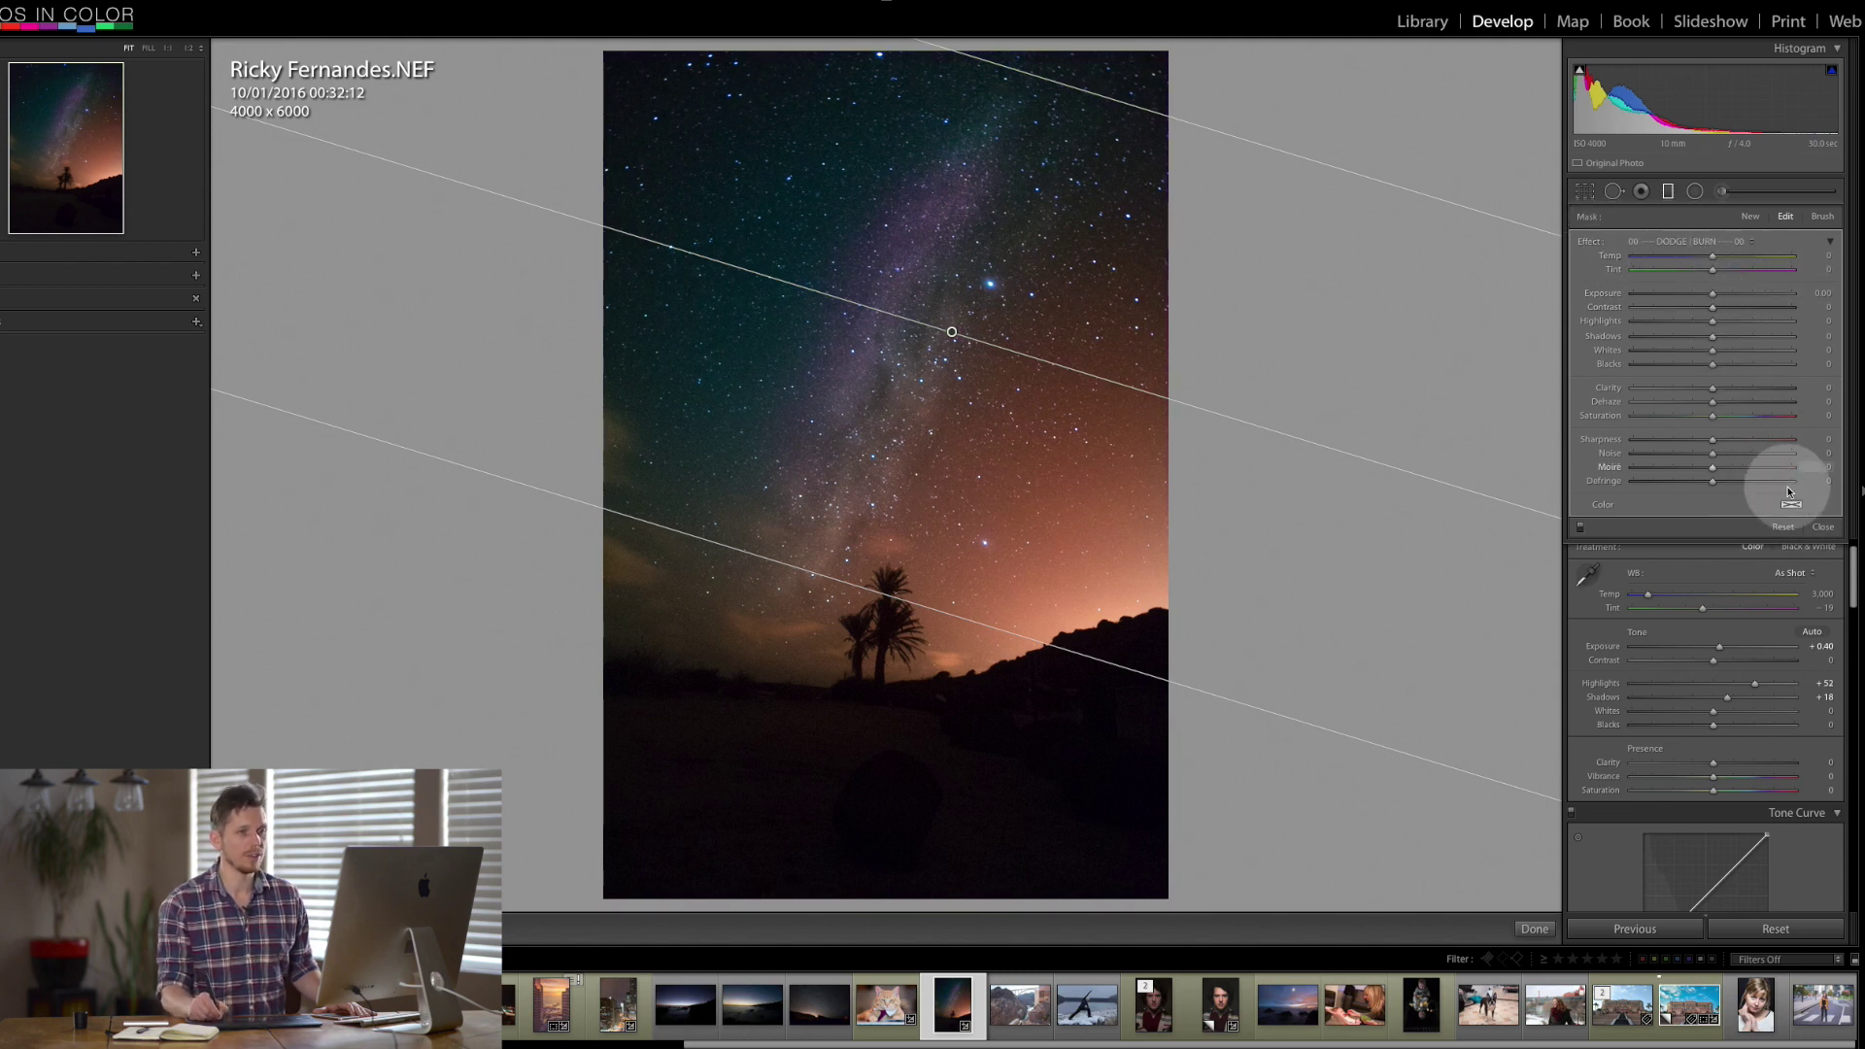
- Colour the graduated filter pink with hue 335 and saturation 37, then shorten it and move it up to the top of the sky
left_click(1792, 506)
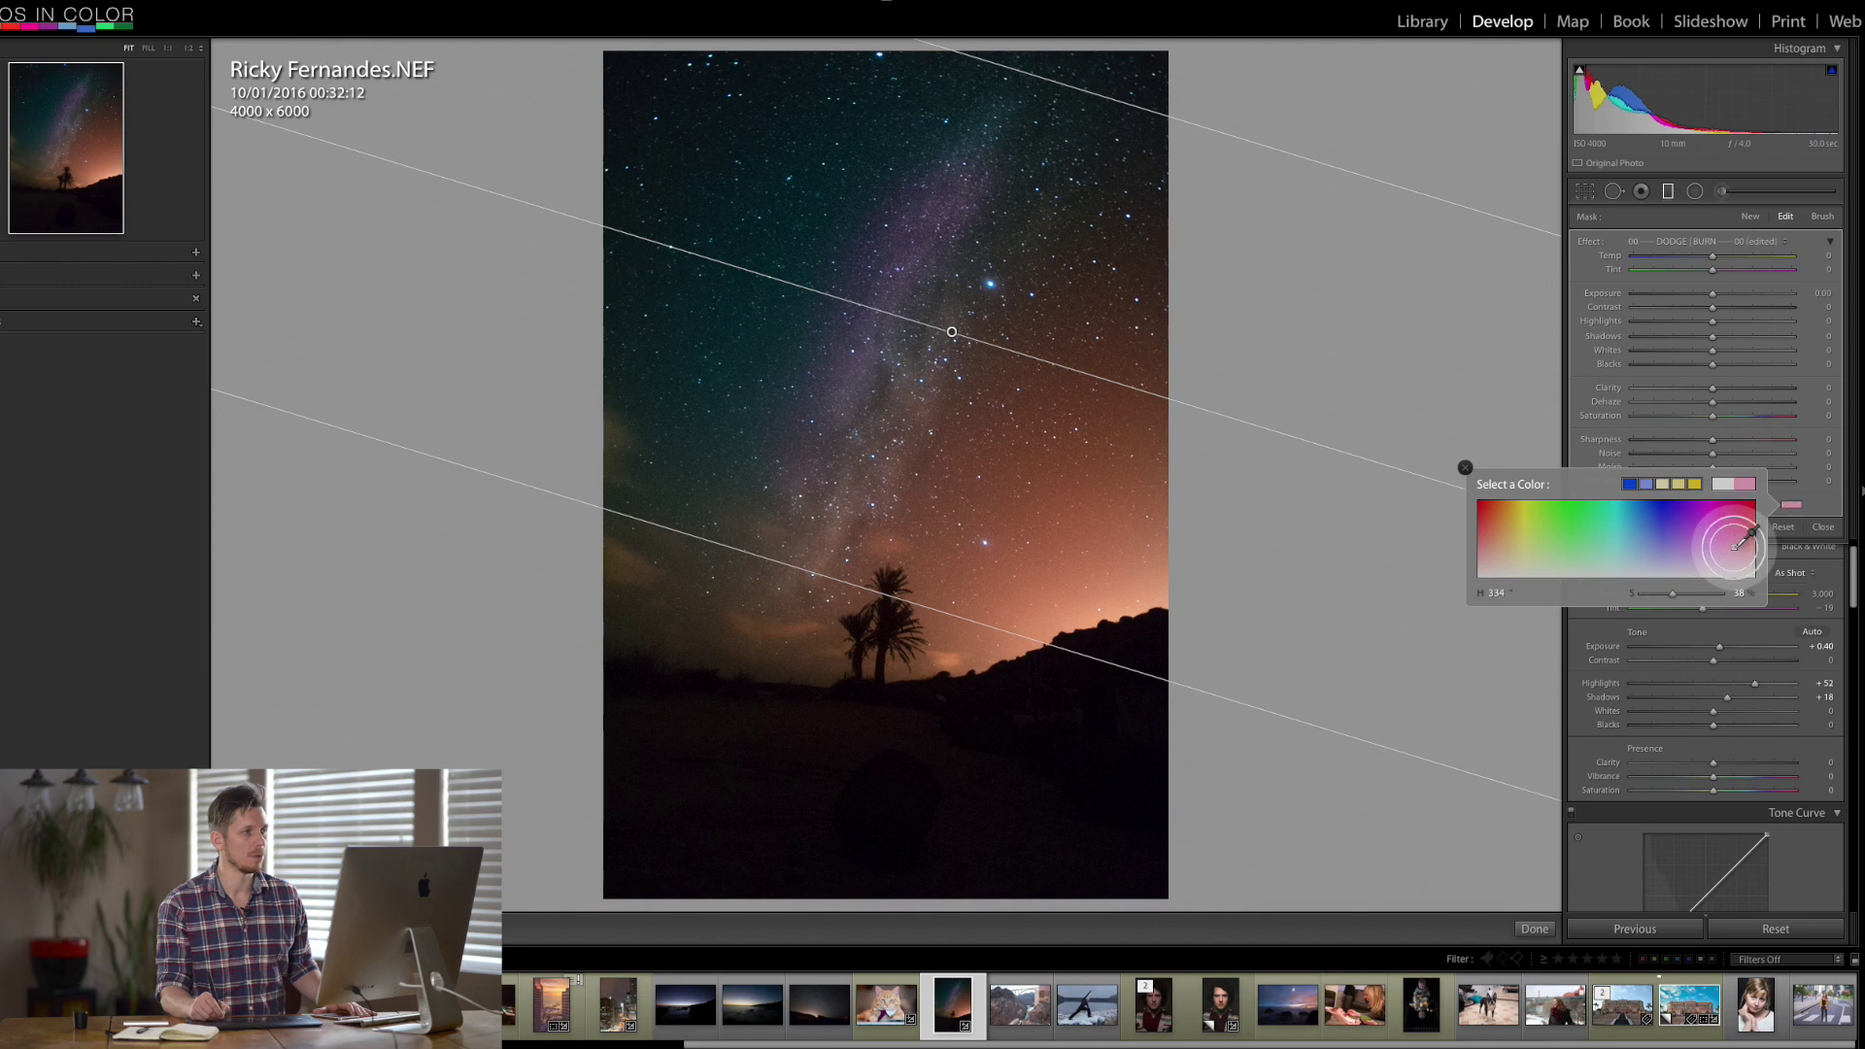
left_click(883, 589)
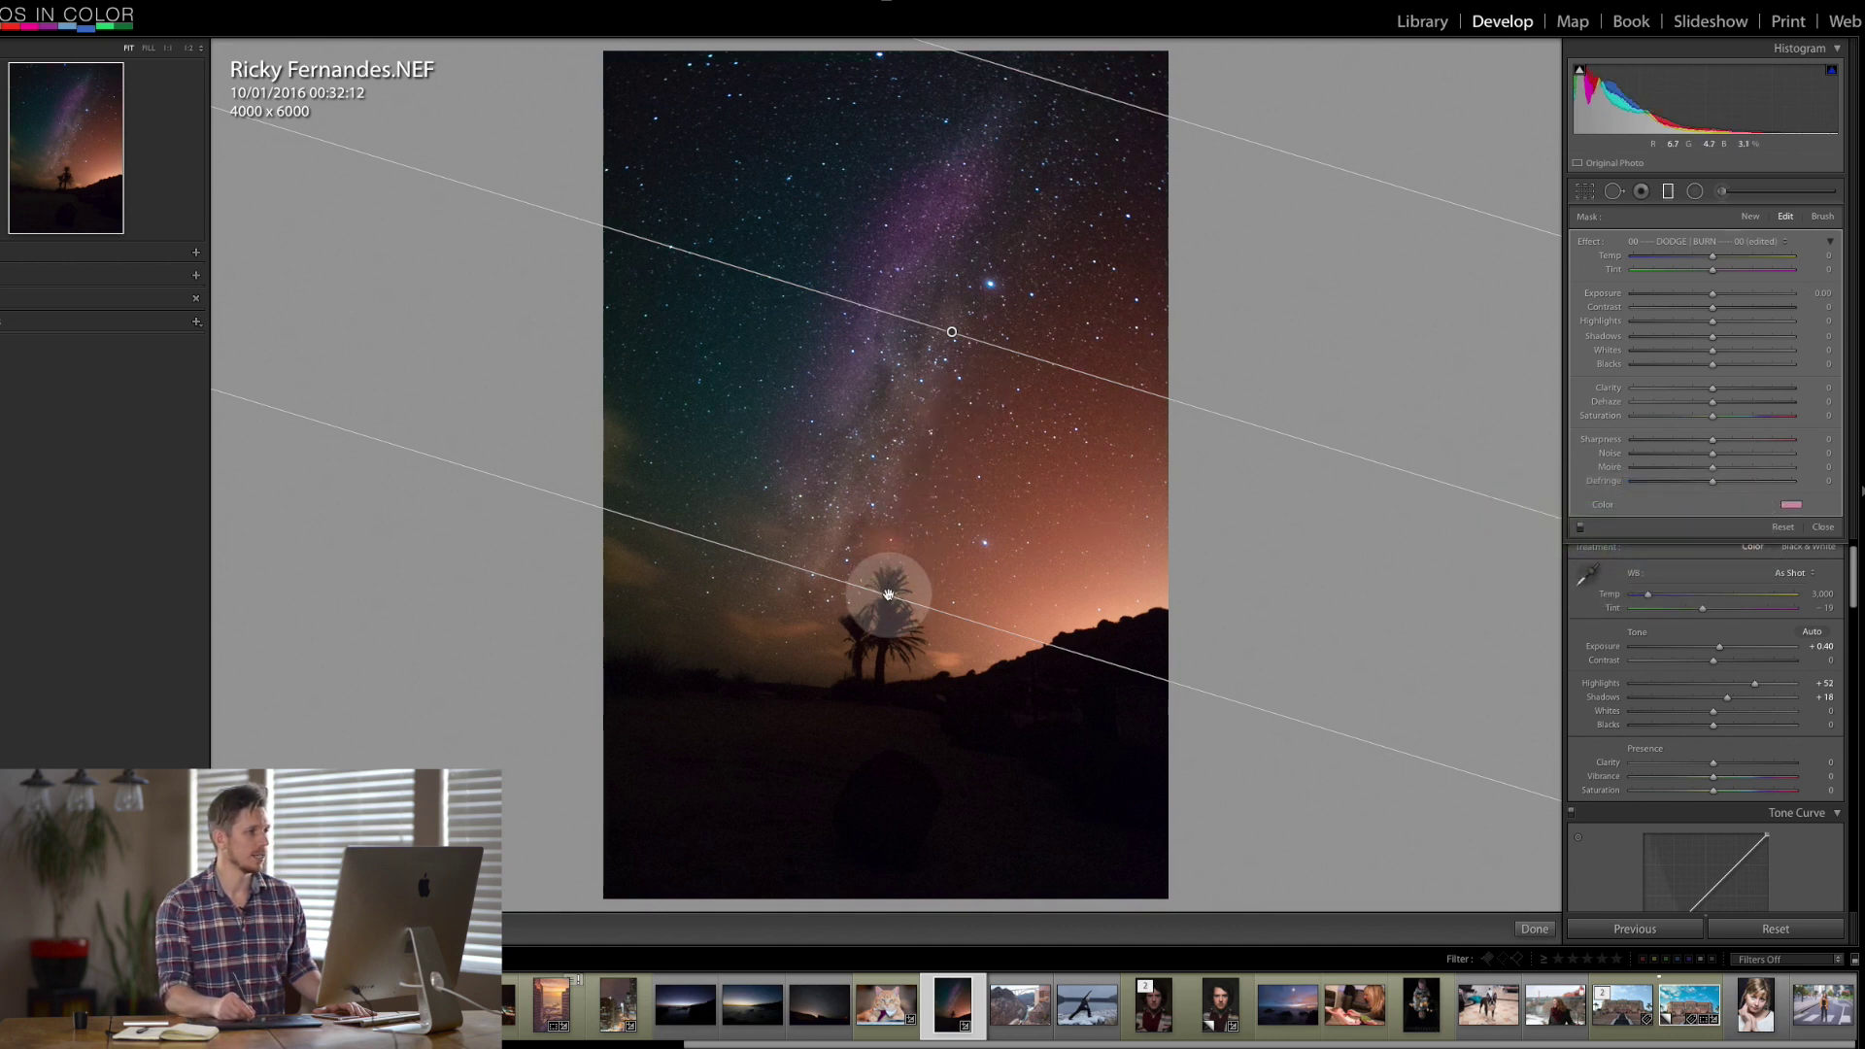
left_click_drag(888, 595, 977, 370)
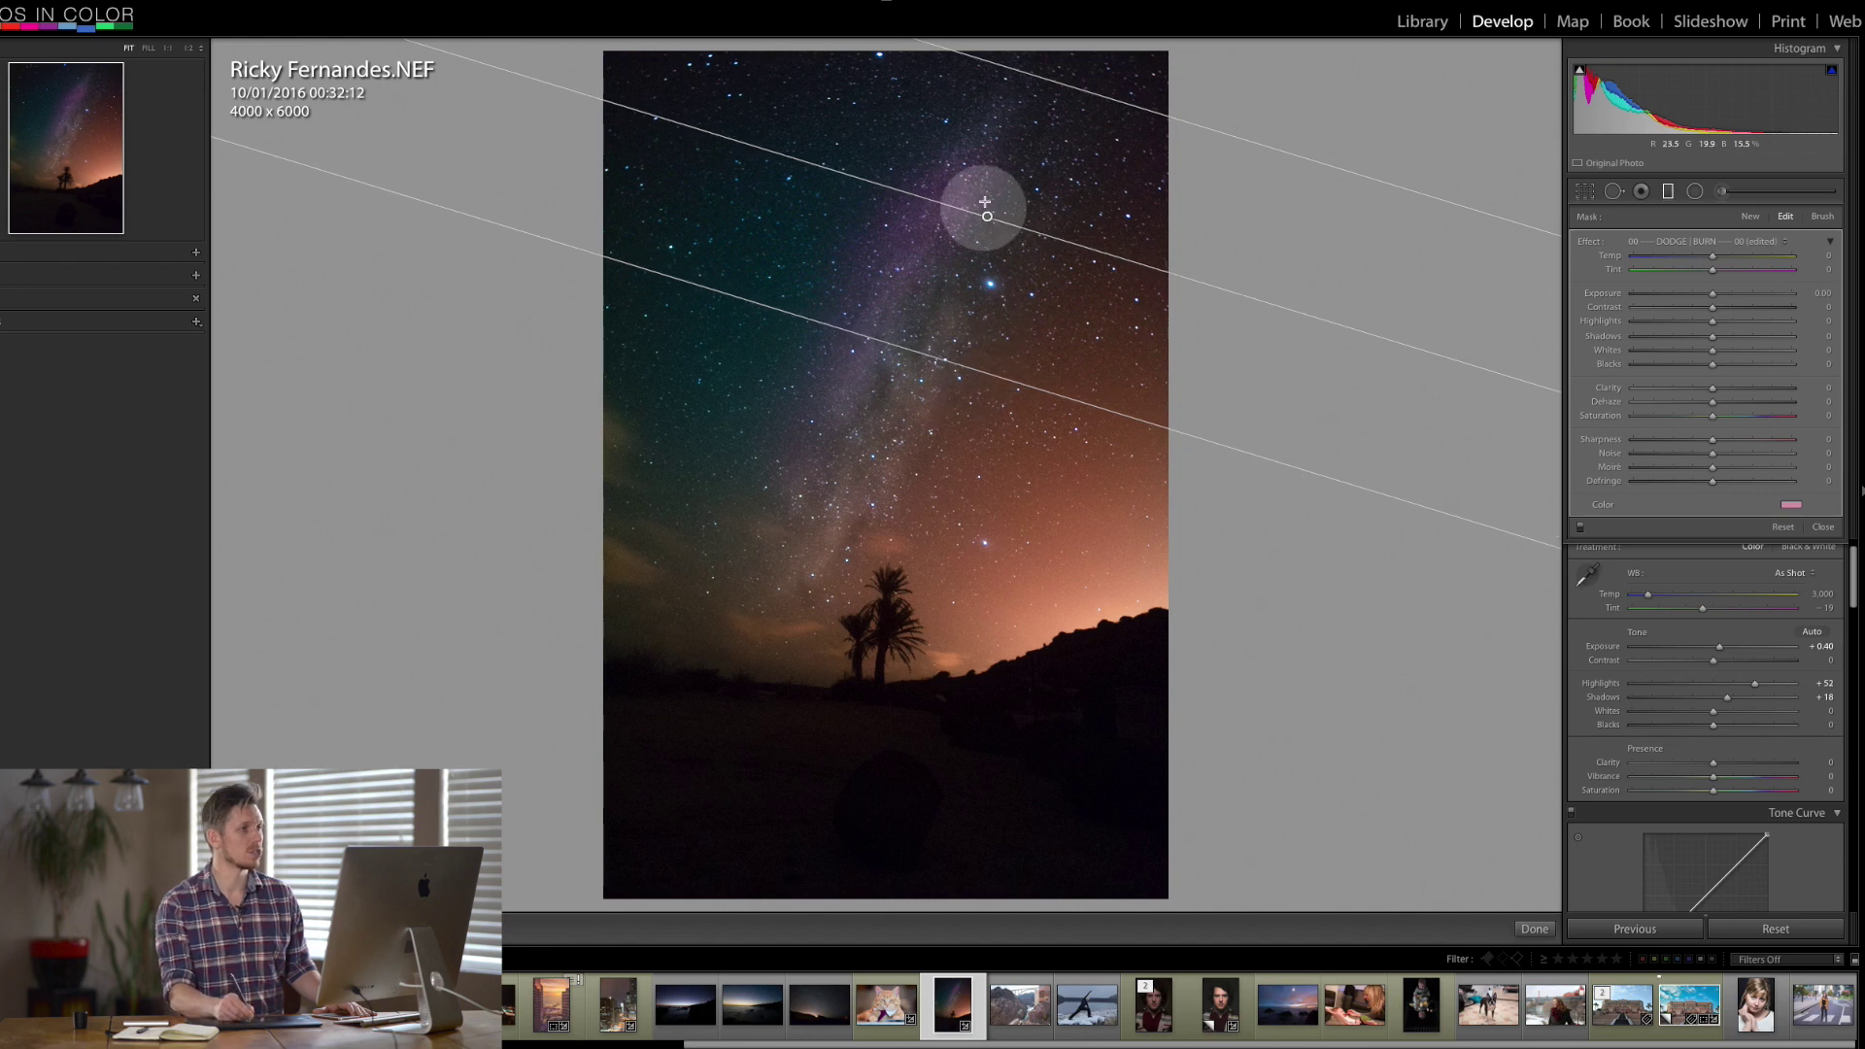
left_click_drag(988, 214, 931, 176)
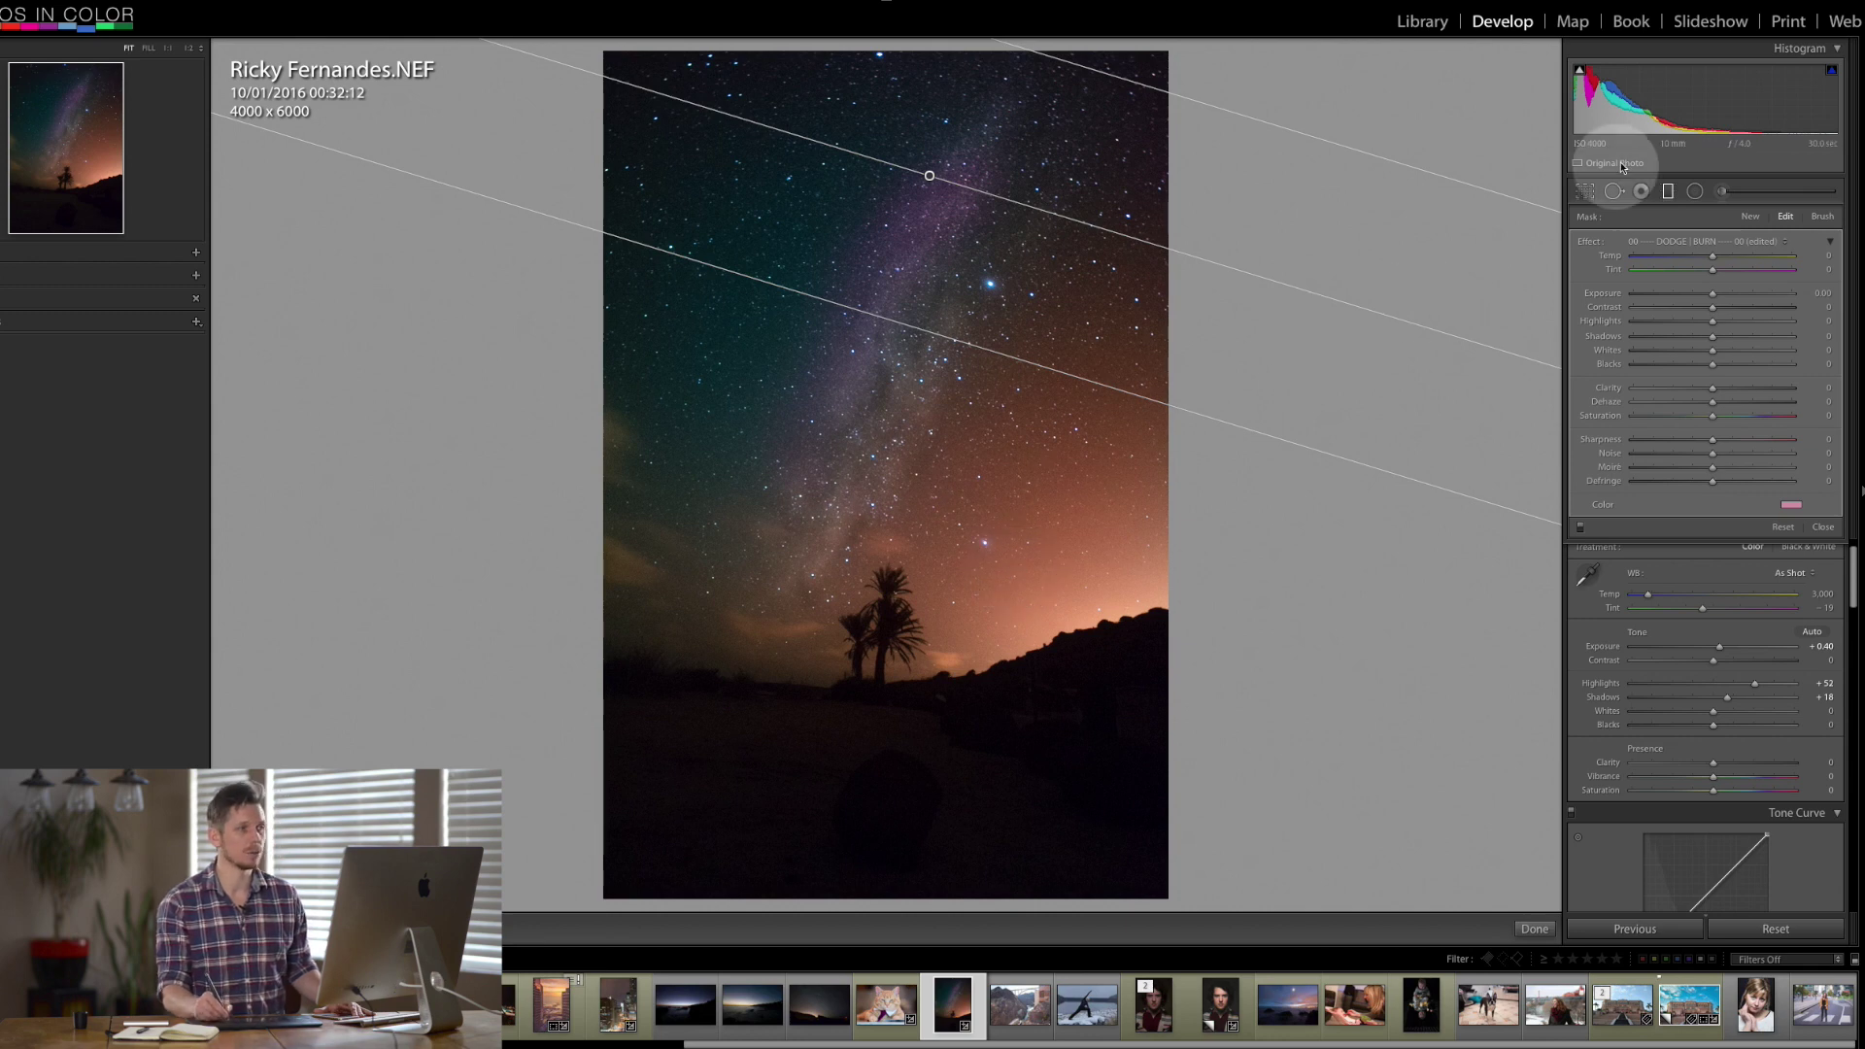
- Add a near-vertical graduated filter across the photo from the left, with pink-red colour (hue 345, saturation 67), Temp -3 and Tint about 55
left_click_drag(583, 383, 908, 389)
left_click_drag(1022, 390, 1211, 417)
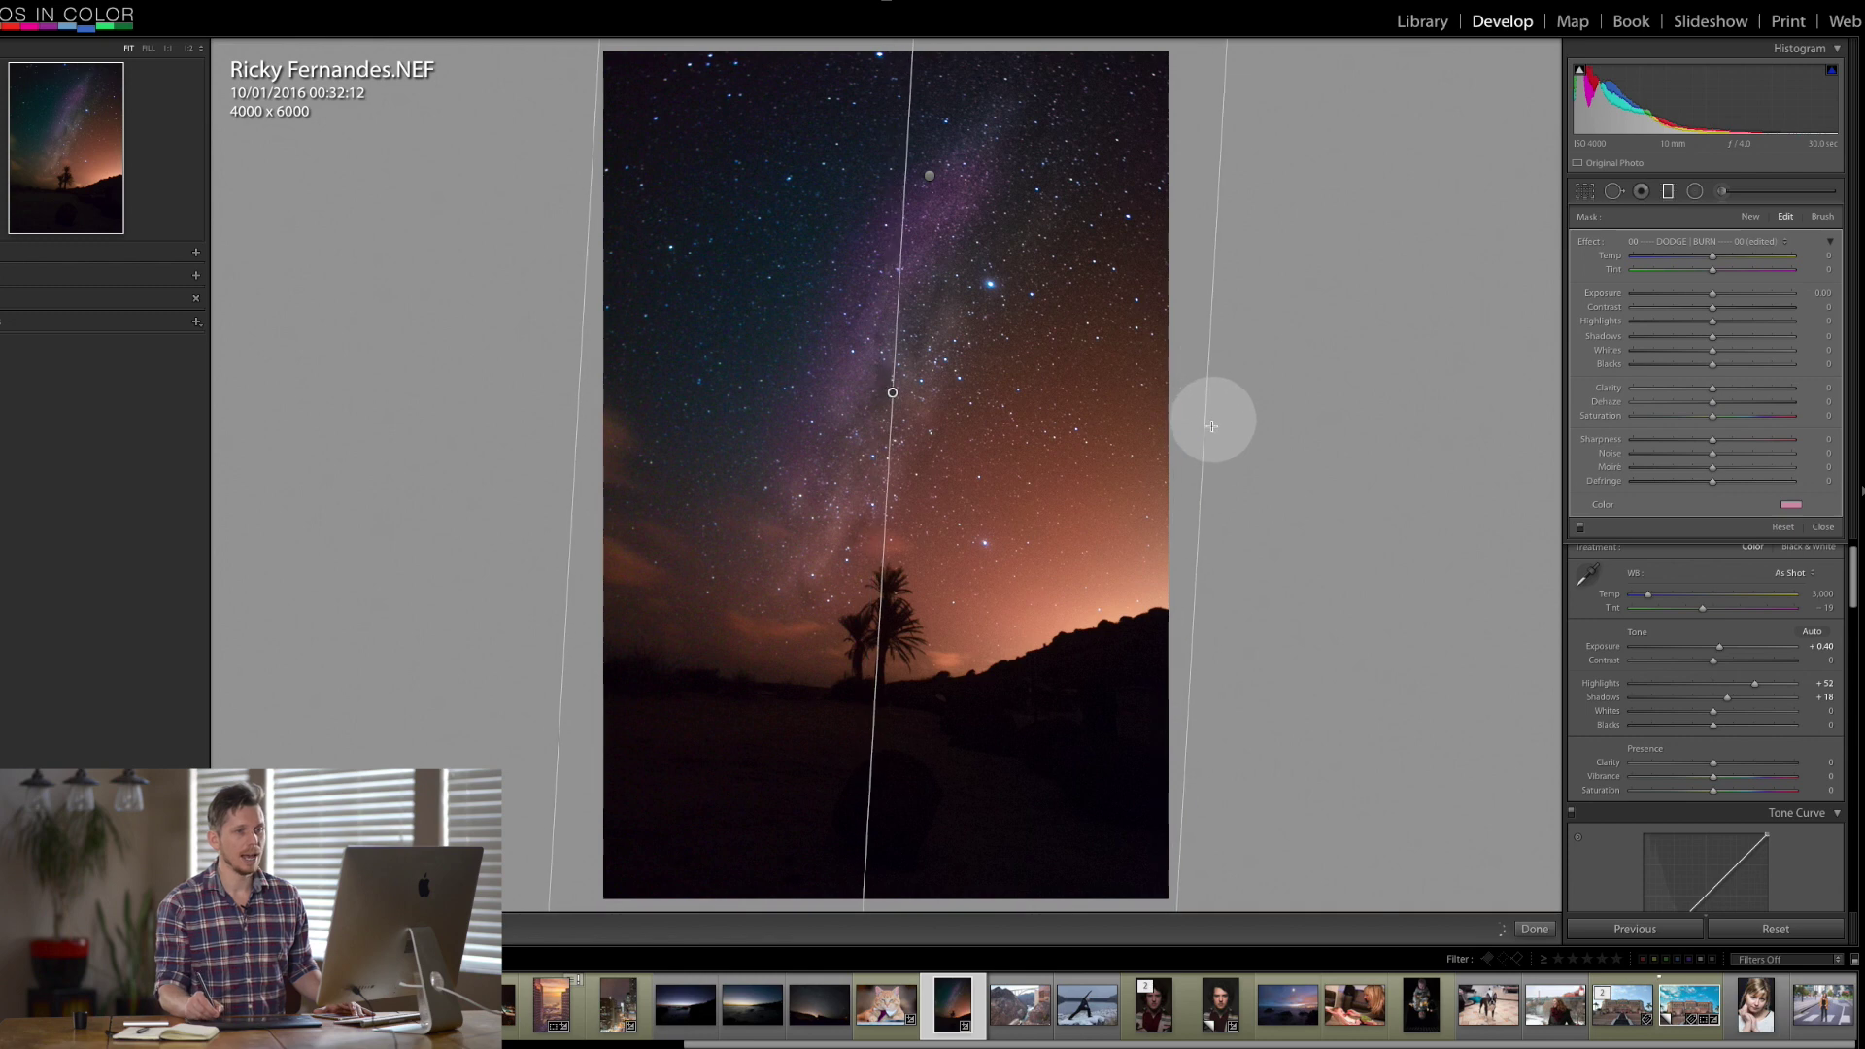
left_click(1790, 503)
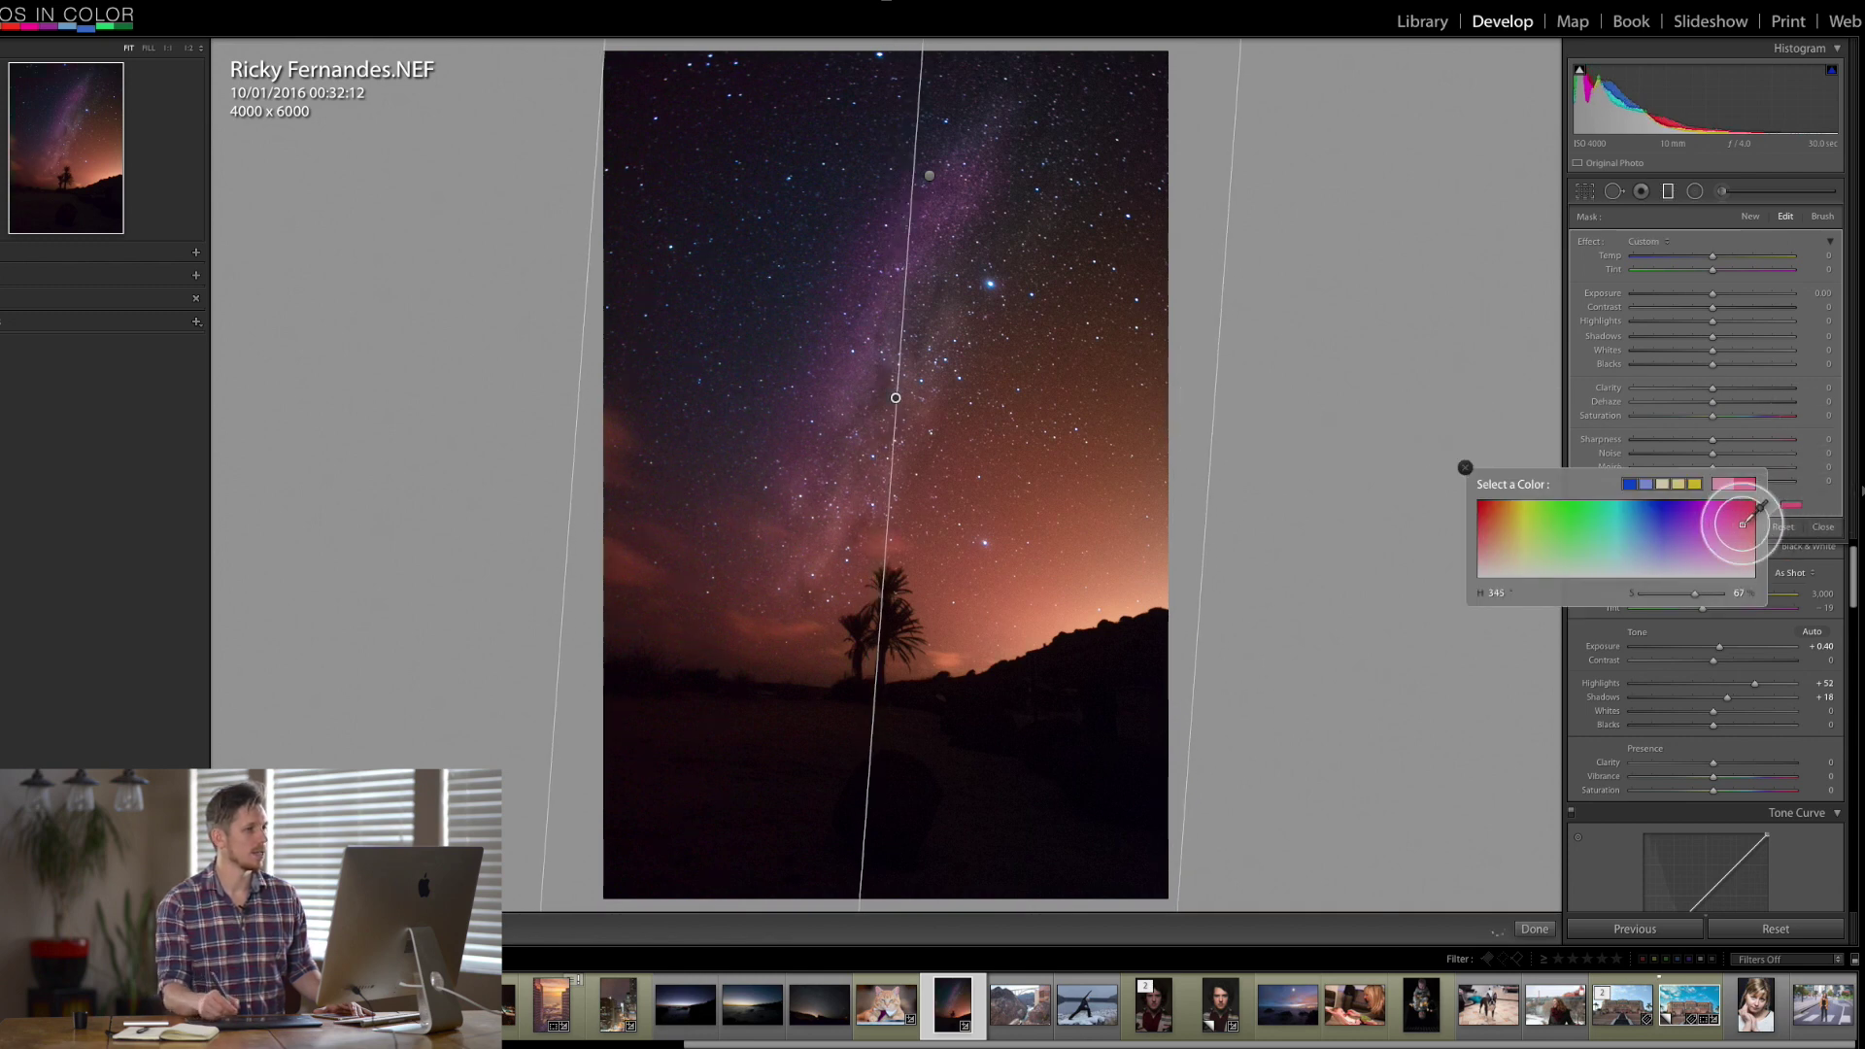
left_click_drag(1743, 525, 1741, 523)
left_click_drag(1710, 258, 1760, 269)
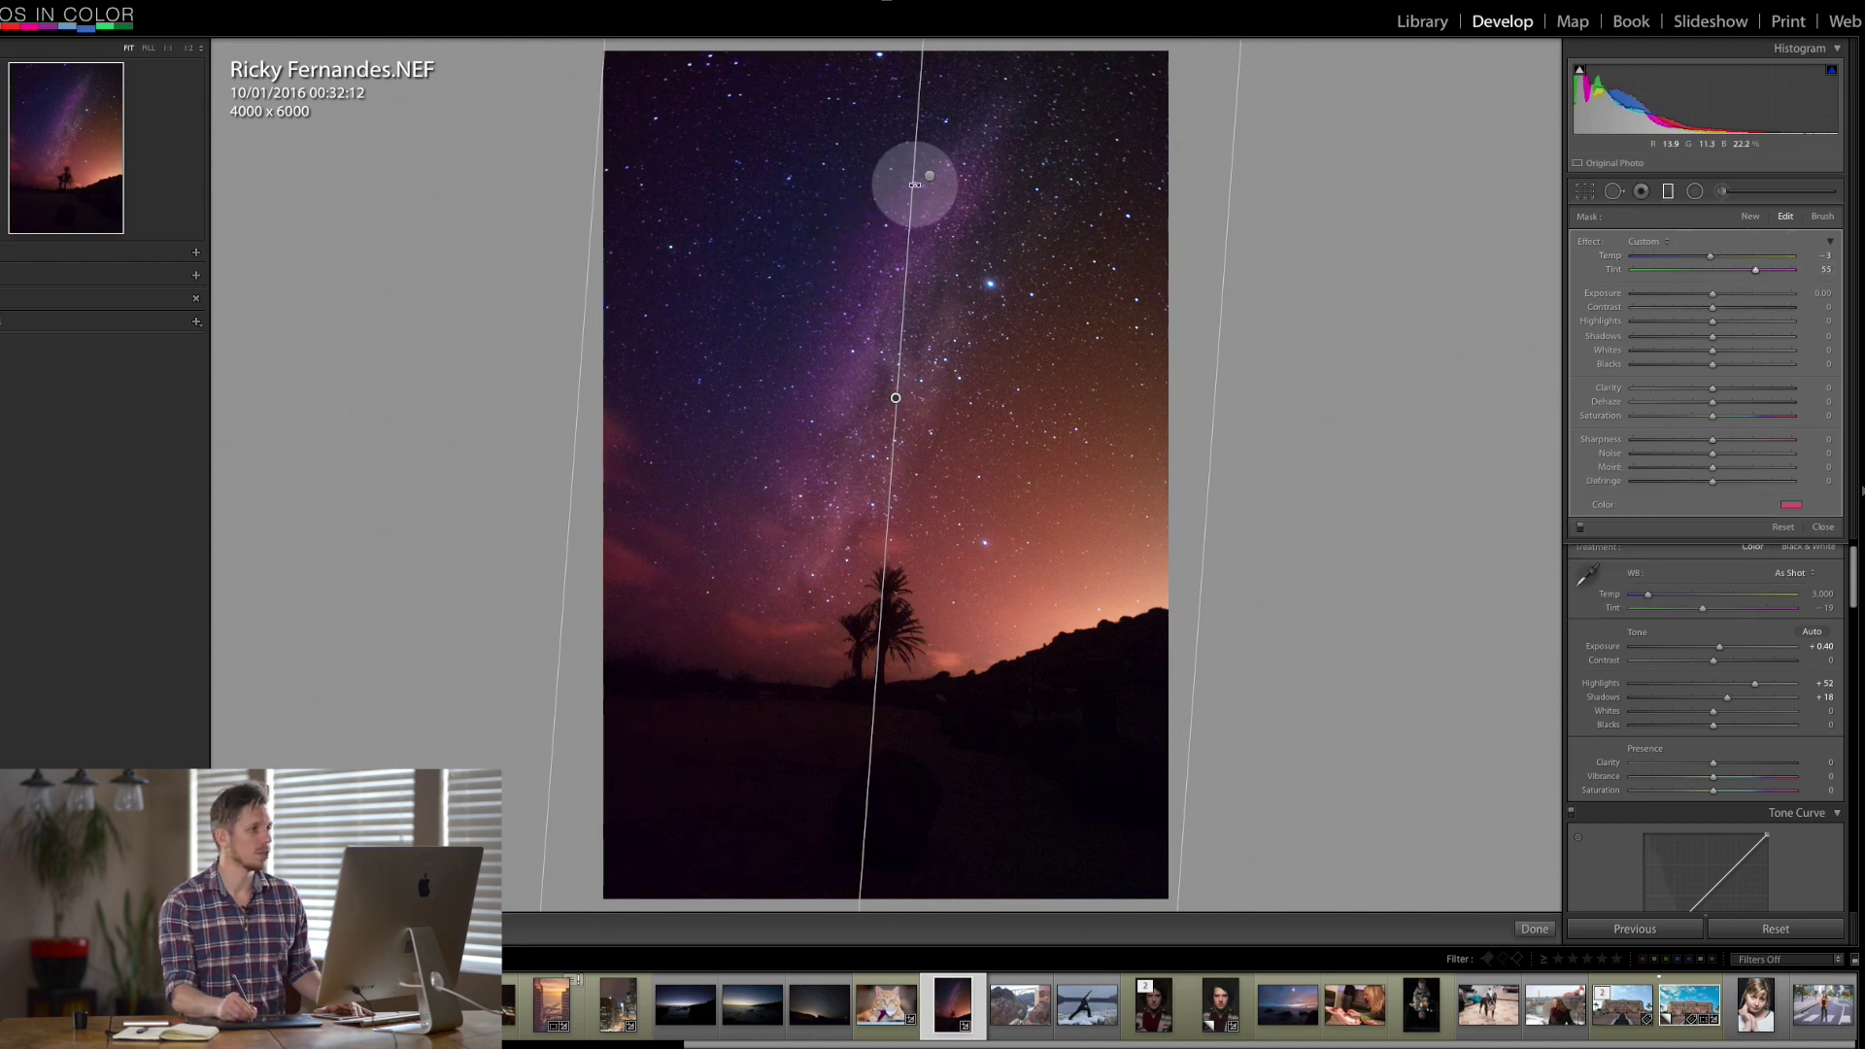
- Rotate the graduated filter to a diagonal over the photo's right side, set its Tint to 22, and soften its colour to hue 333, saturation 14
left_click_drag(911, 195, 1028, 653)
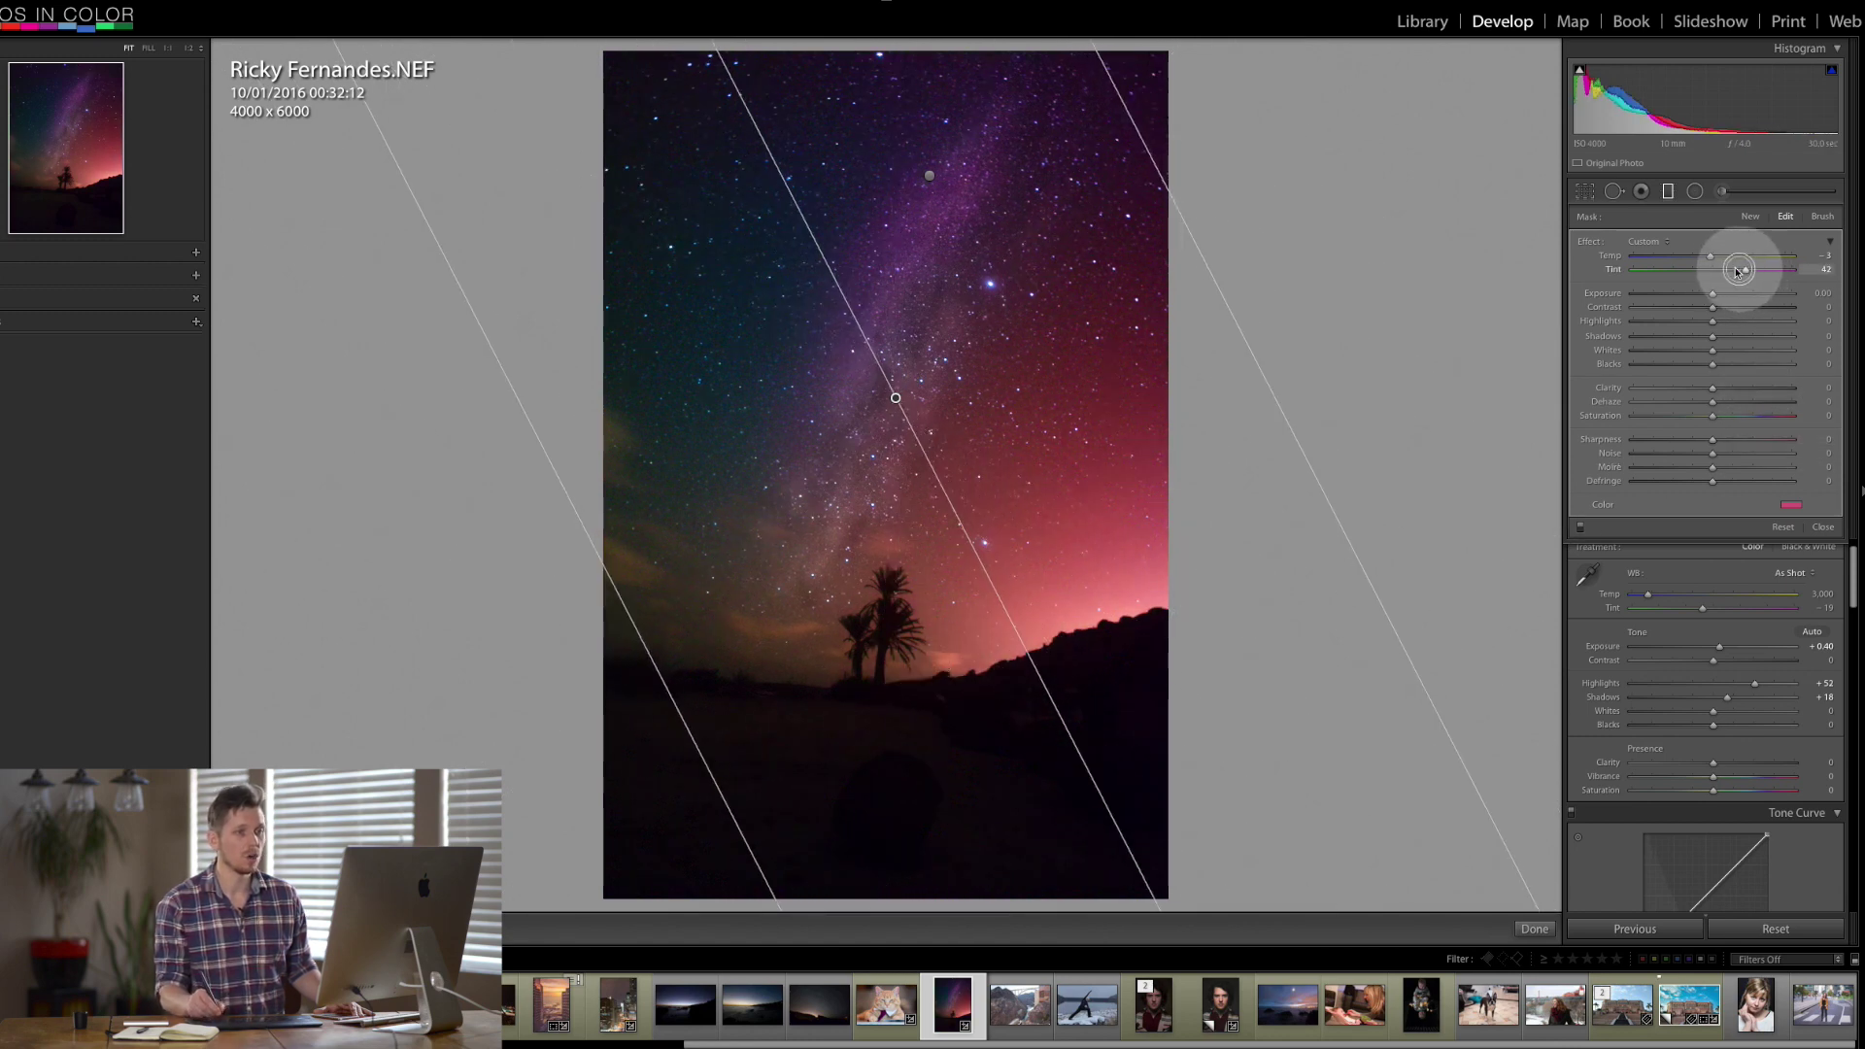
left_click_drag(1738, 271, 1722, 272)
left_click(1787, 504)
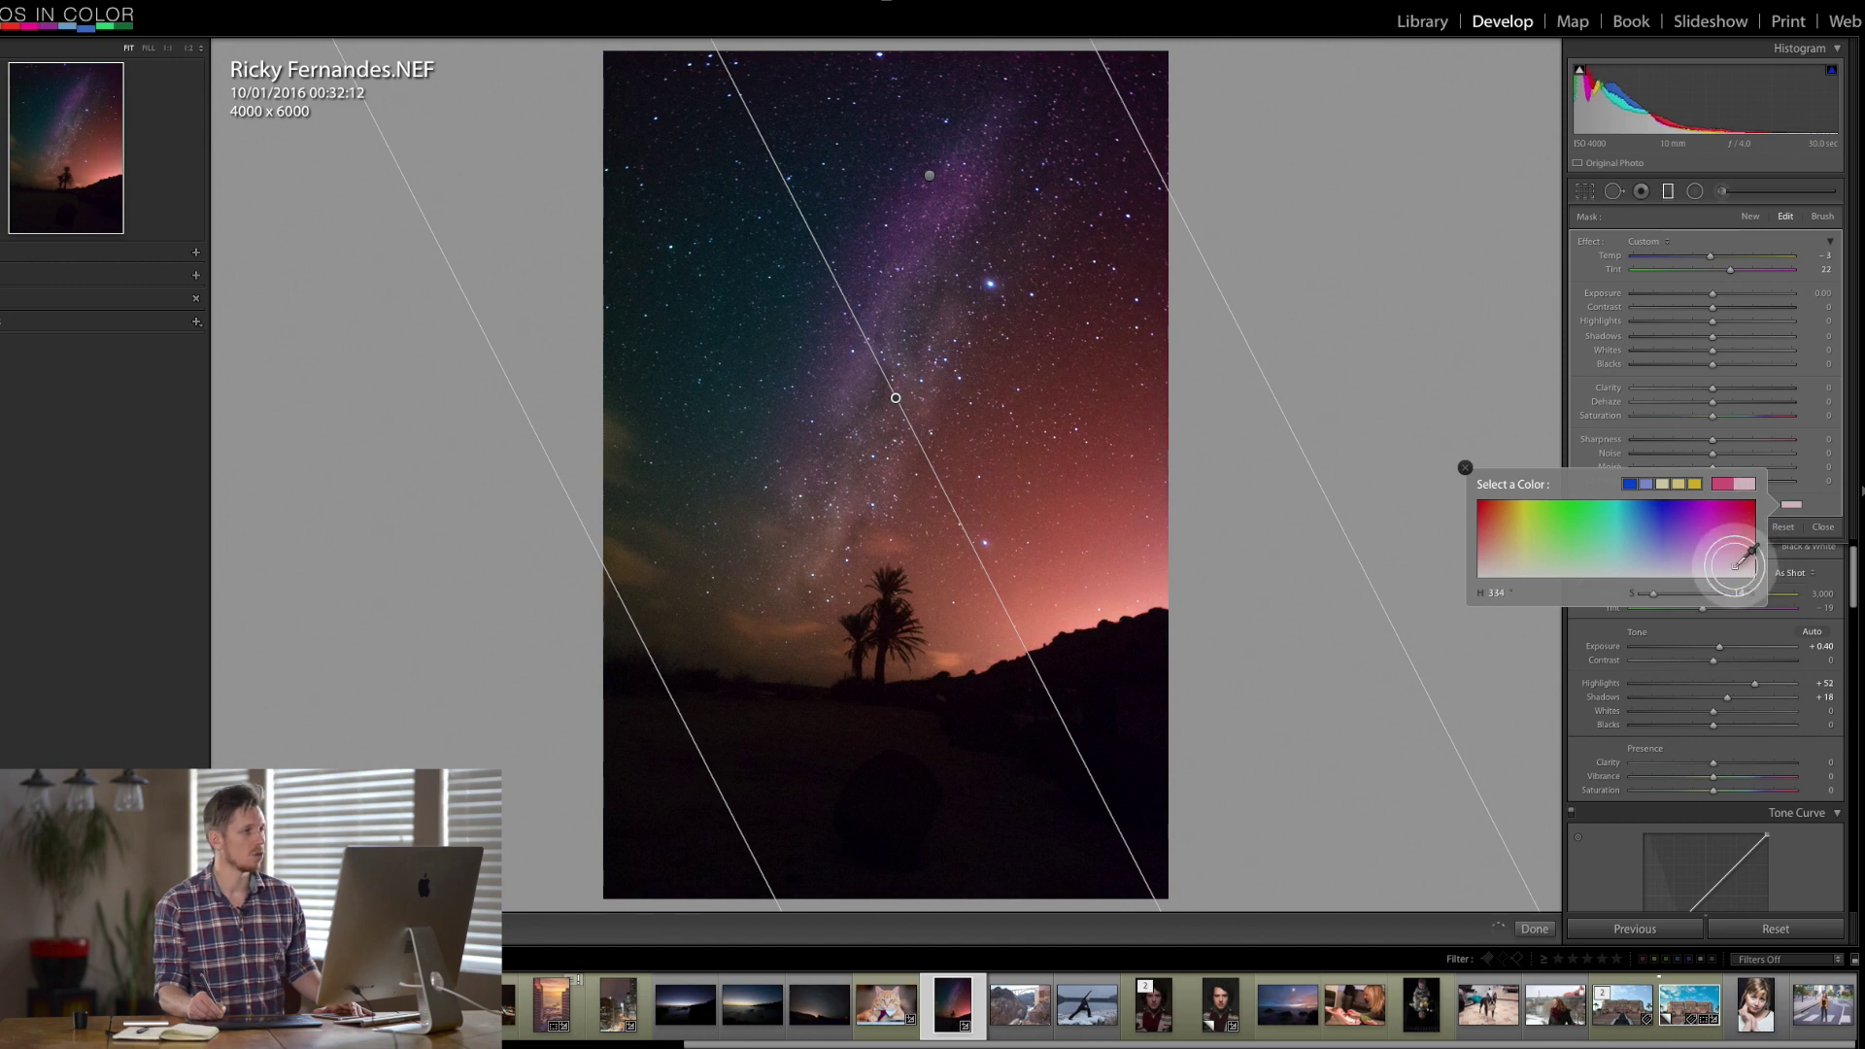
left_click_drag(1734, 573, 861, 257)
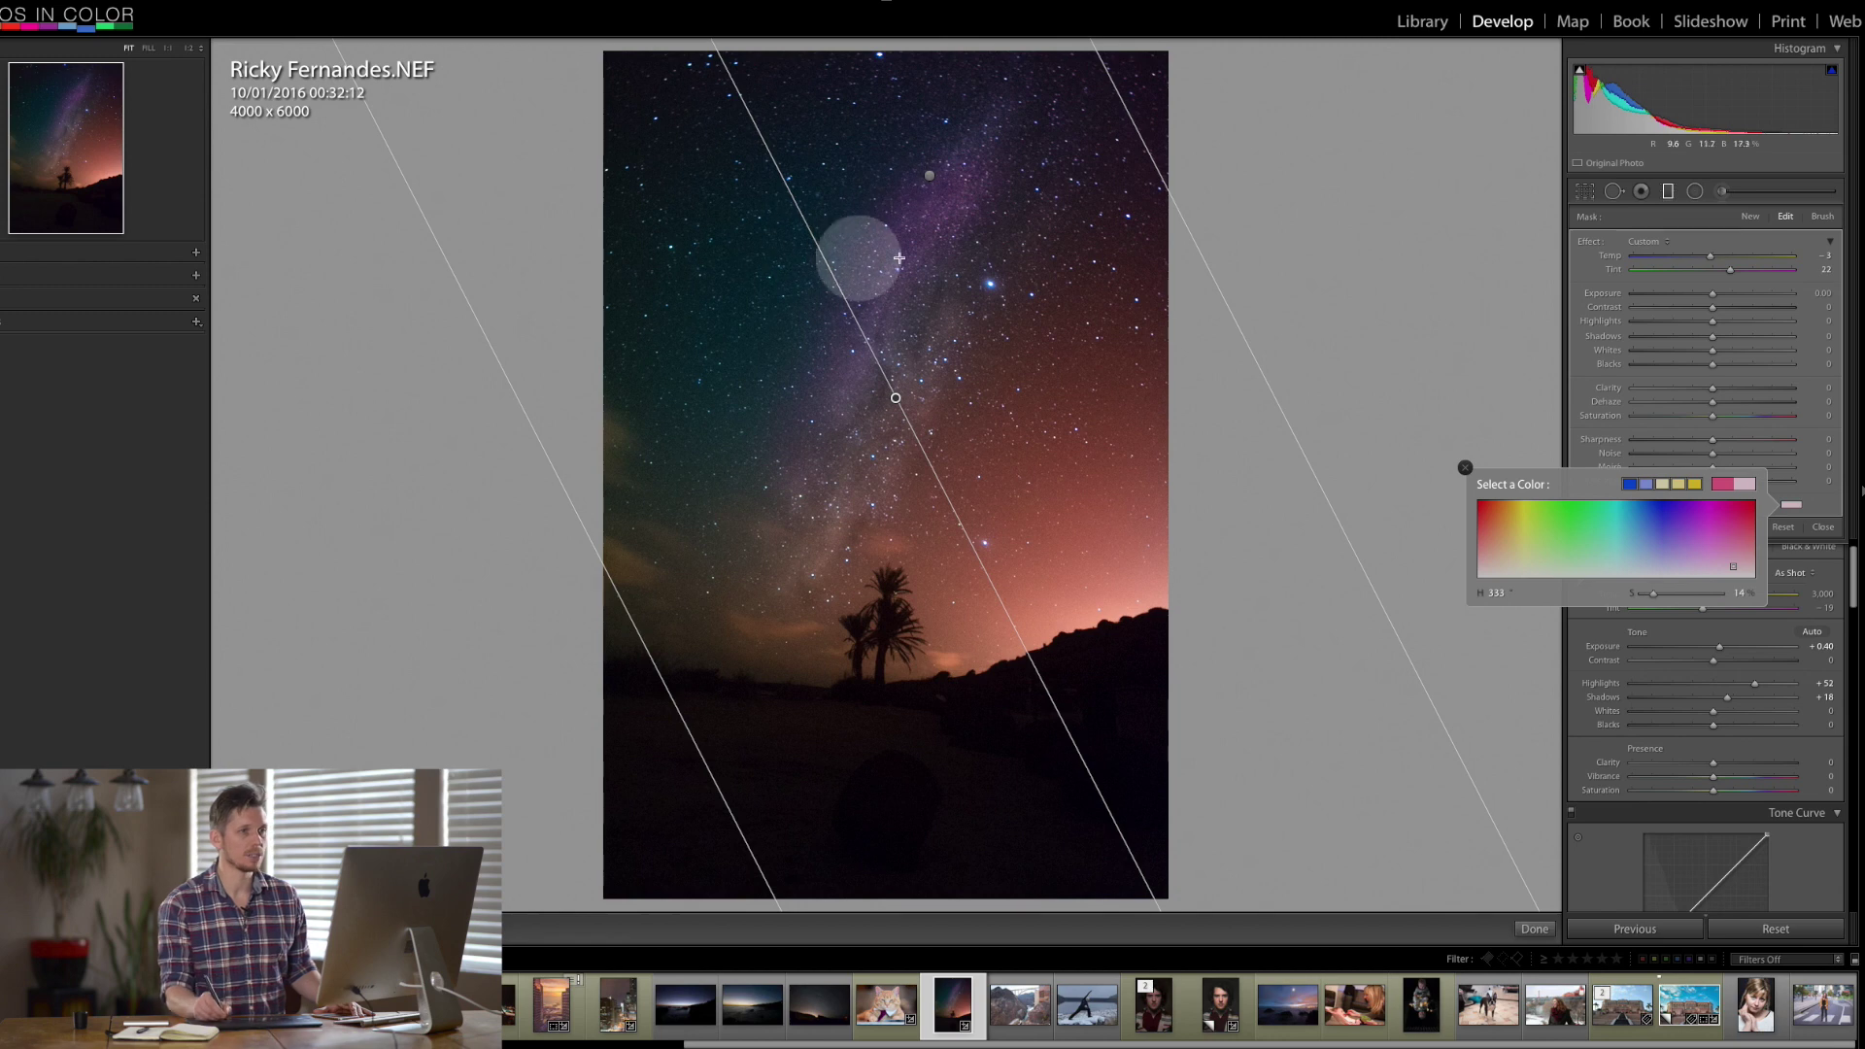
- Check both radial filters over the Milky Way and give the larger one a soft orange colour with hue 18 and saturation about 46
left_click(1694, 193)
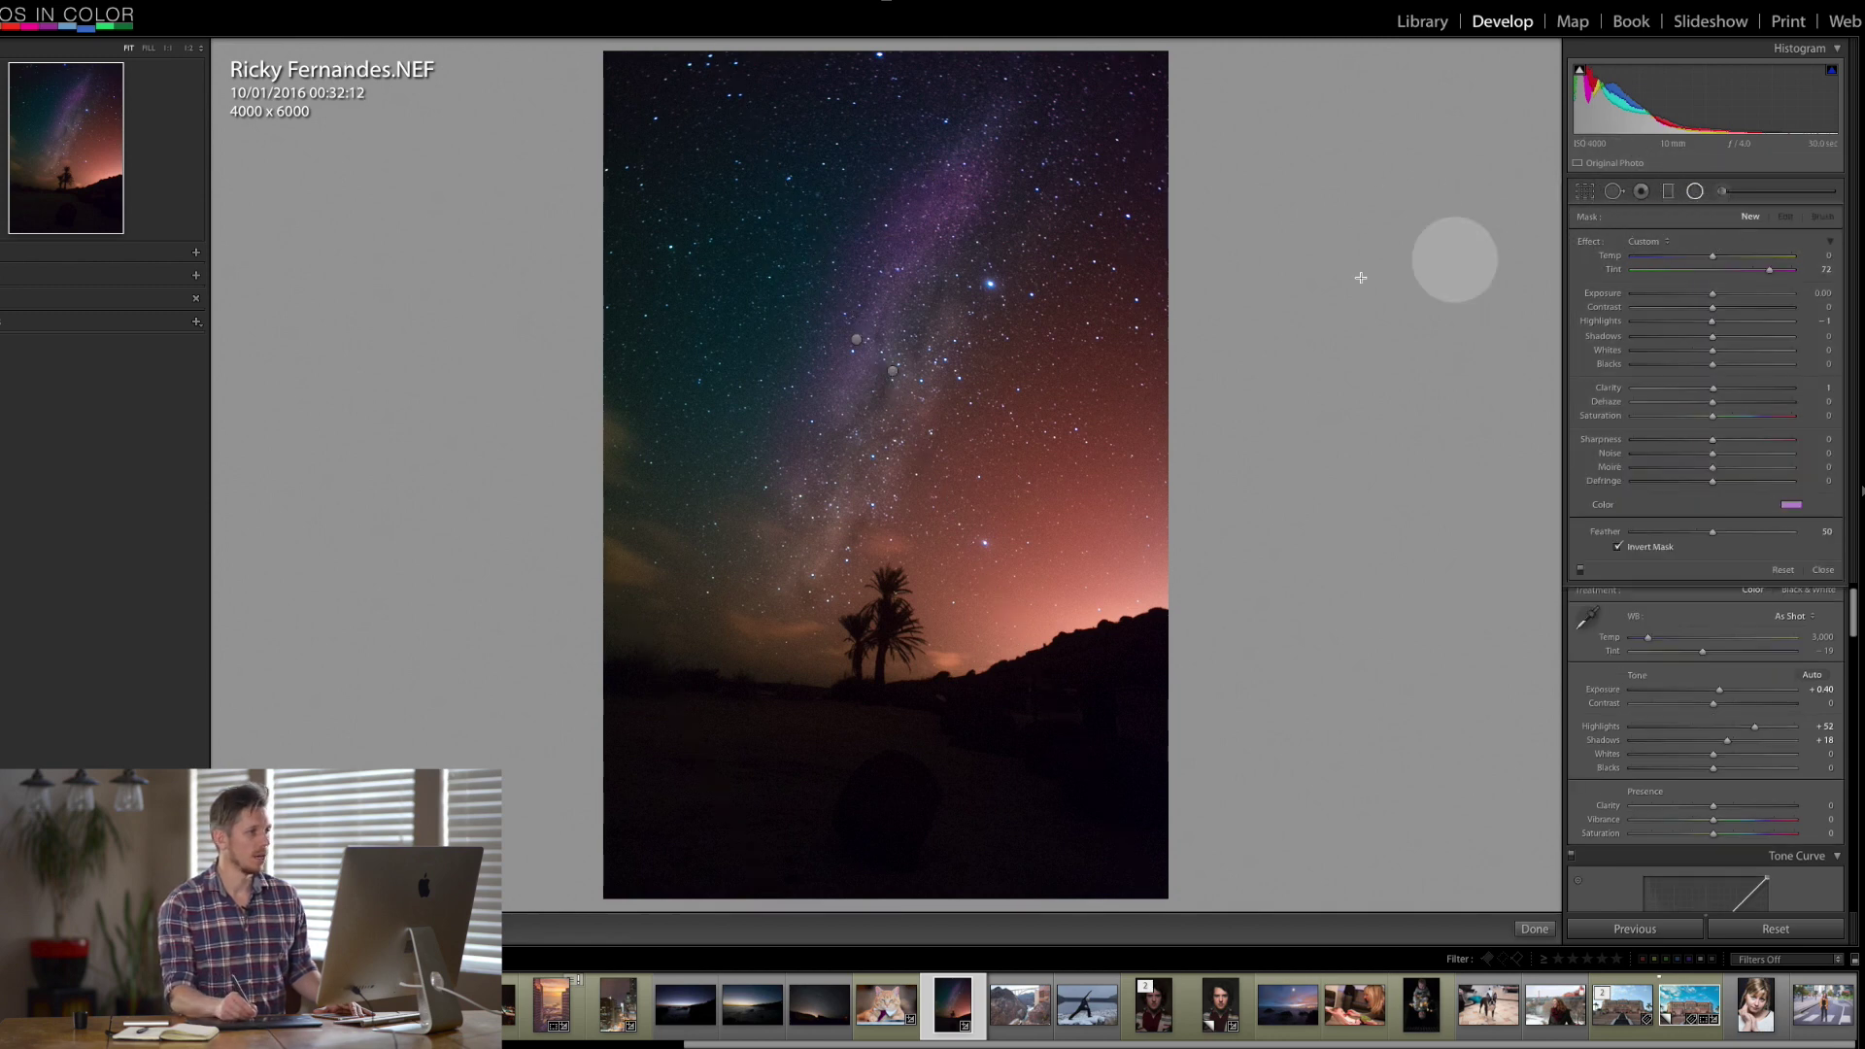
left_click(854, 340)
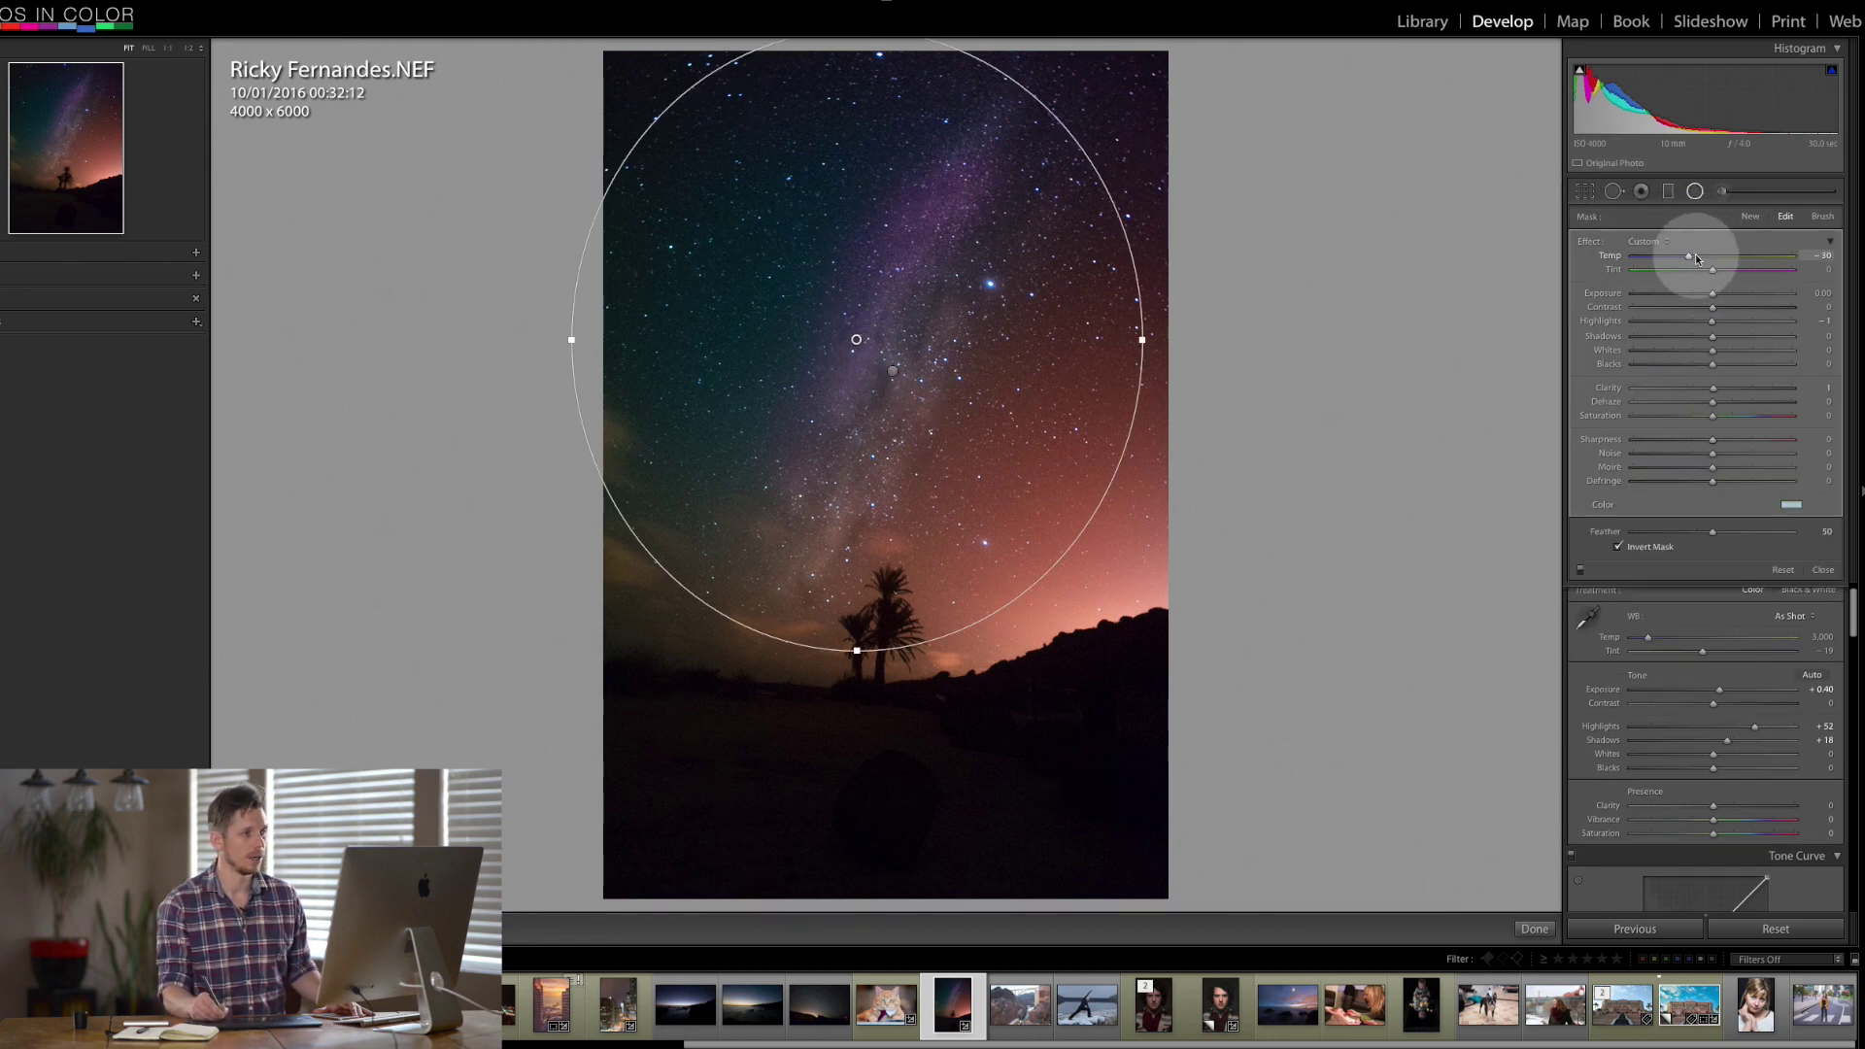
left_click(892, 371)
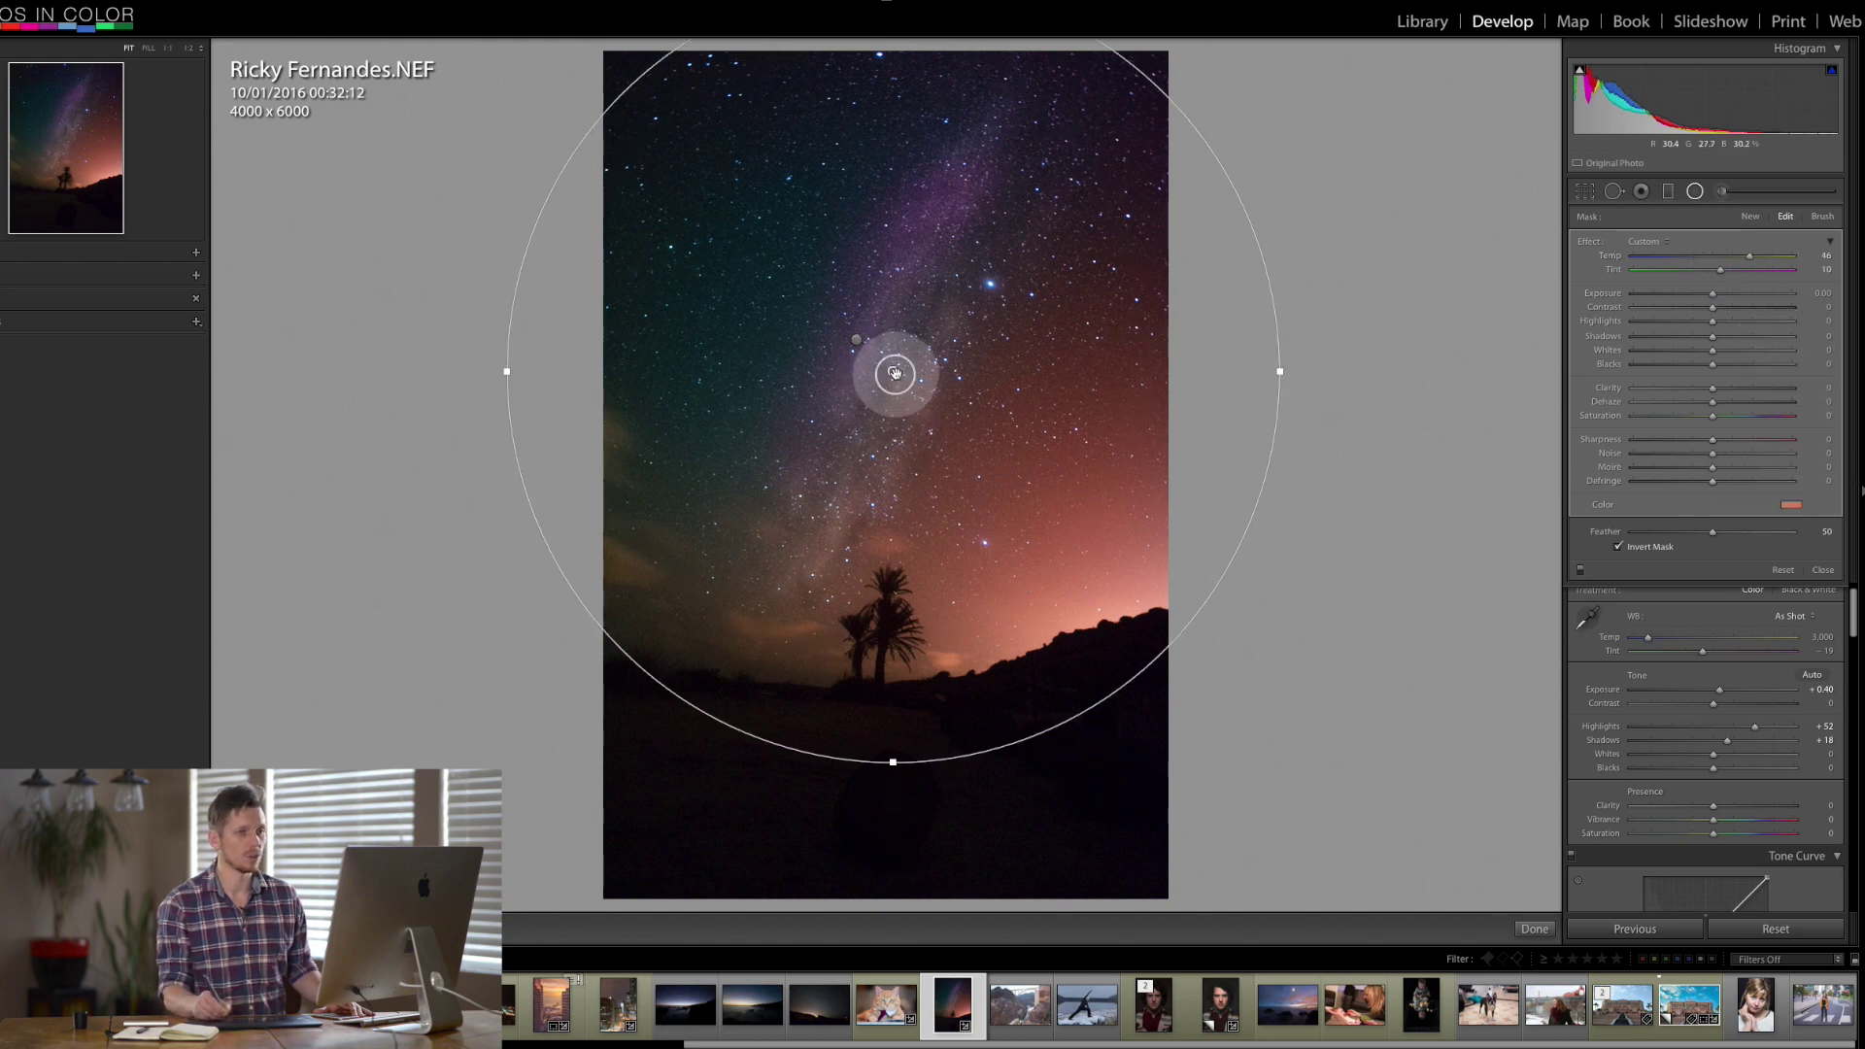
left_click(1790, 504)
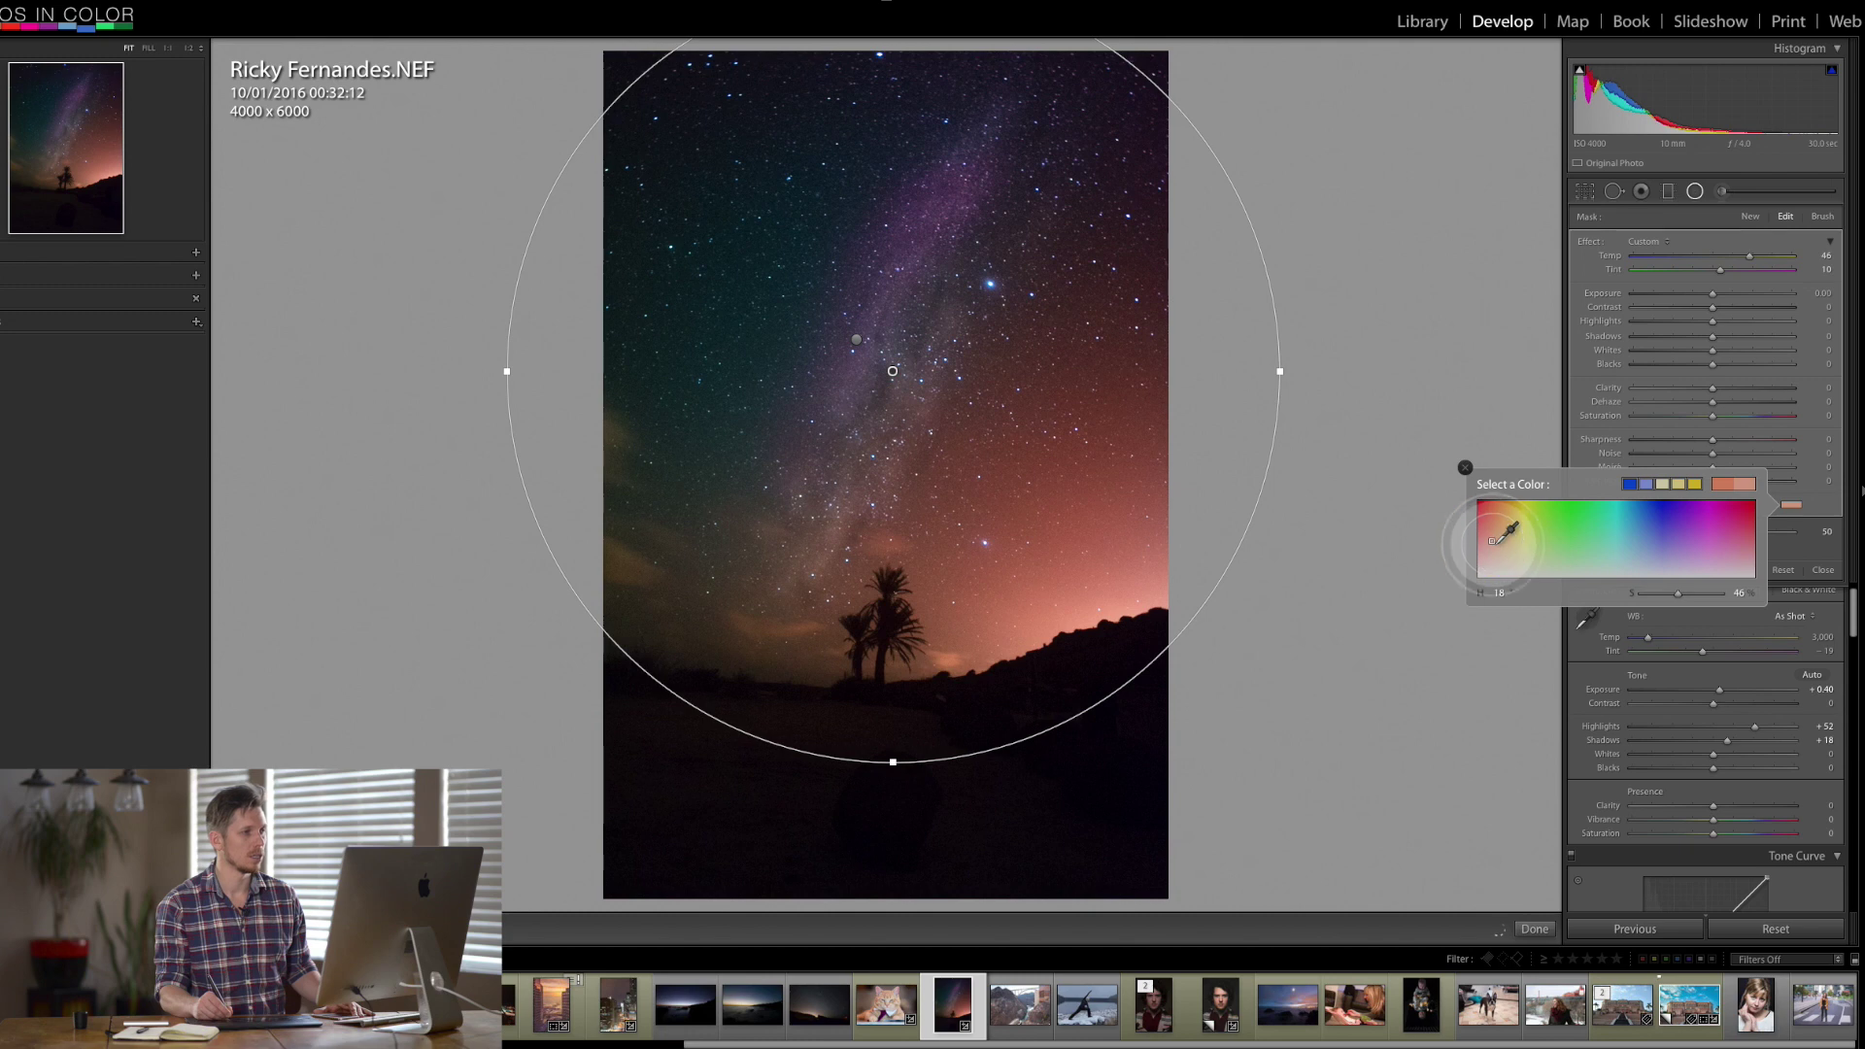
left_click(1695, 191)
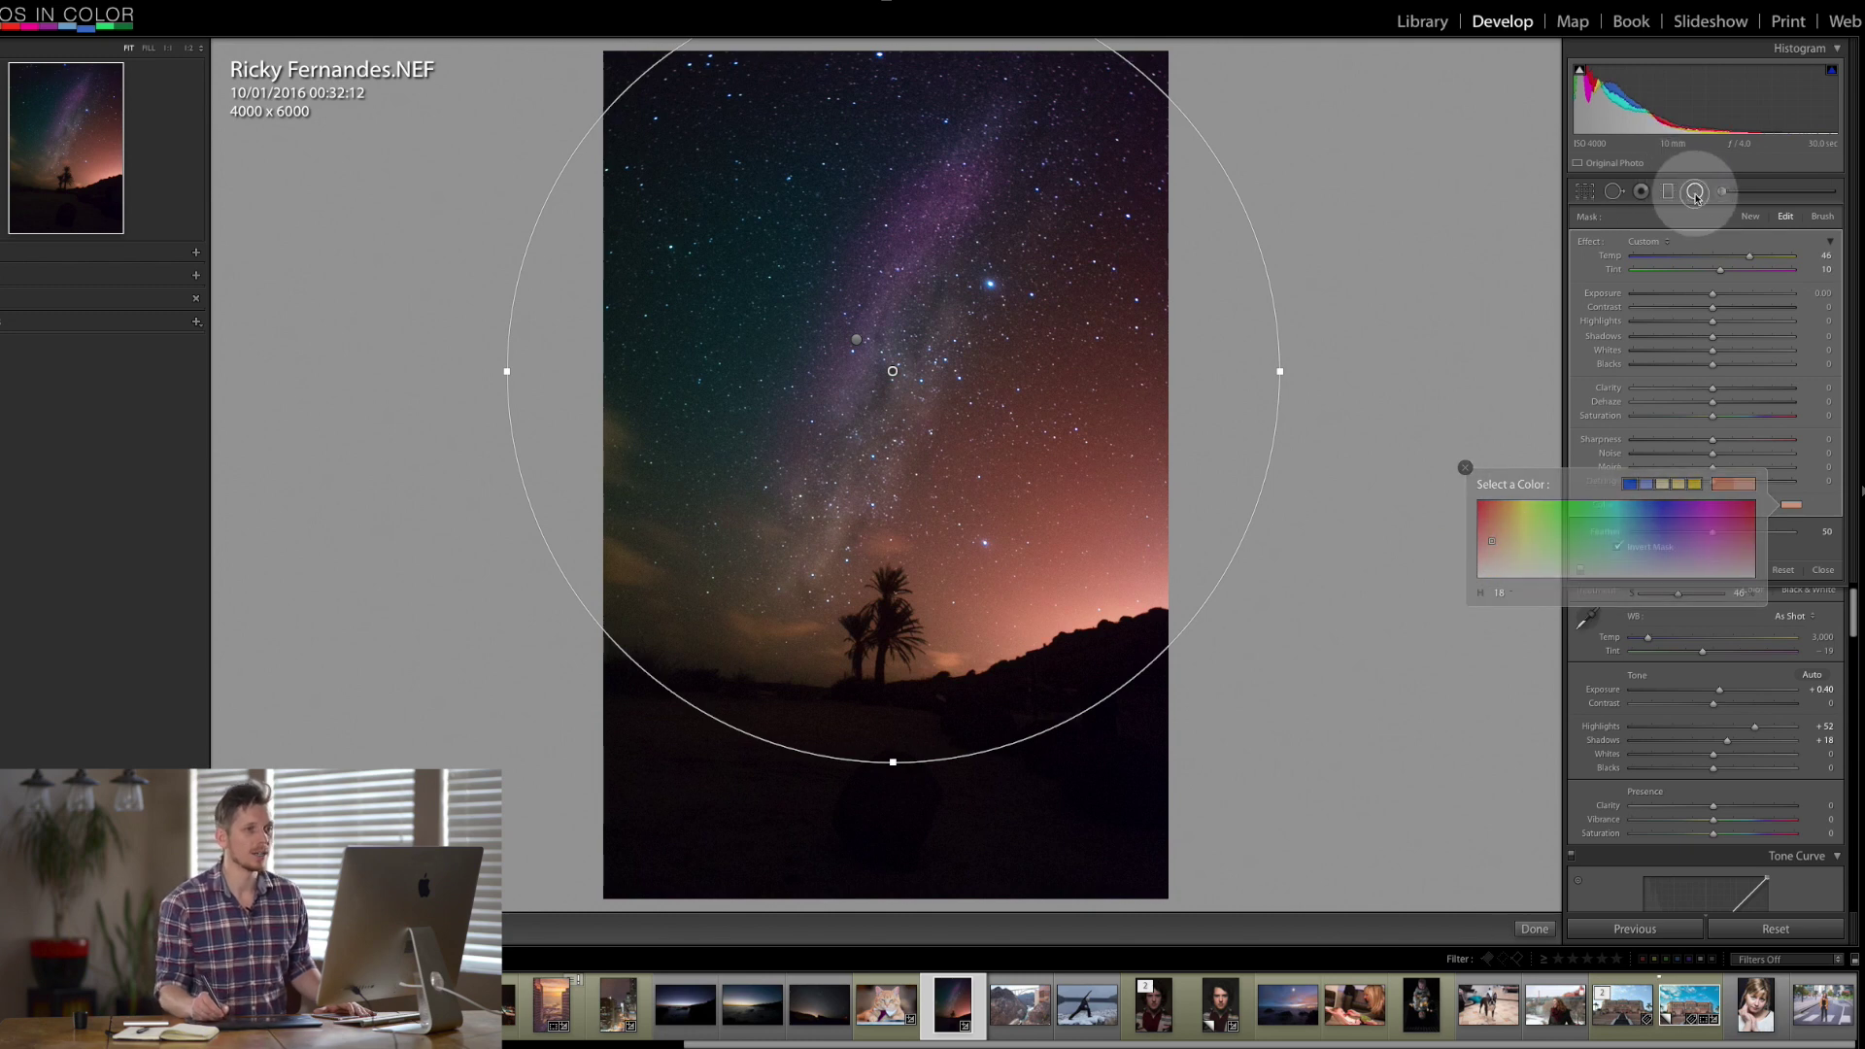
- Paint a new brush adjustment along the lower Milky Way with Highlights 55, Shadows -10 and Clarity 41, raising the brush Flow to 100
left_click(1723, 192)
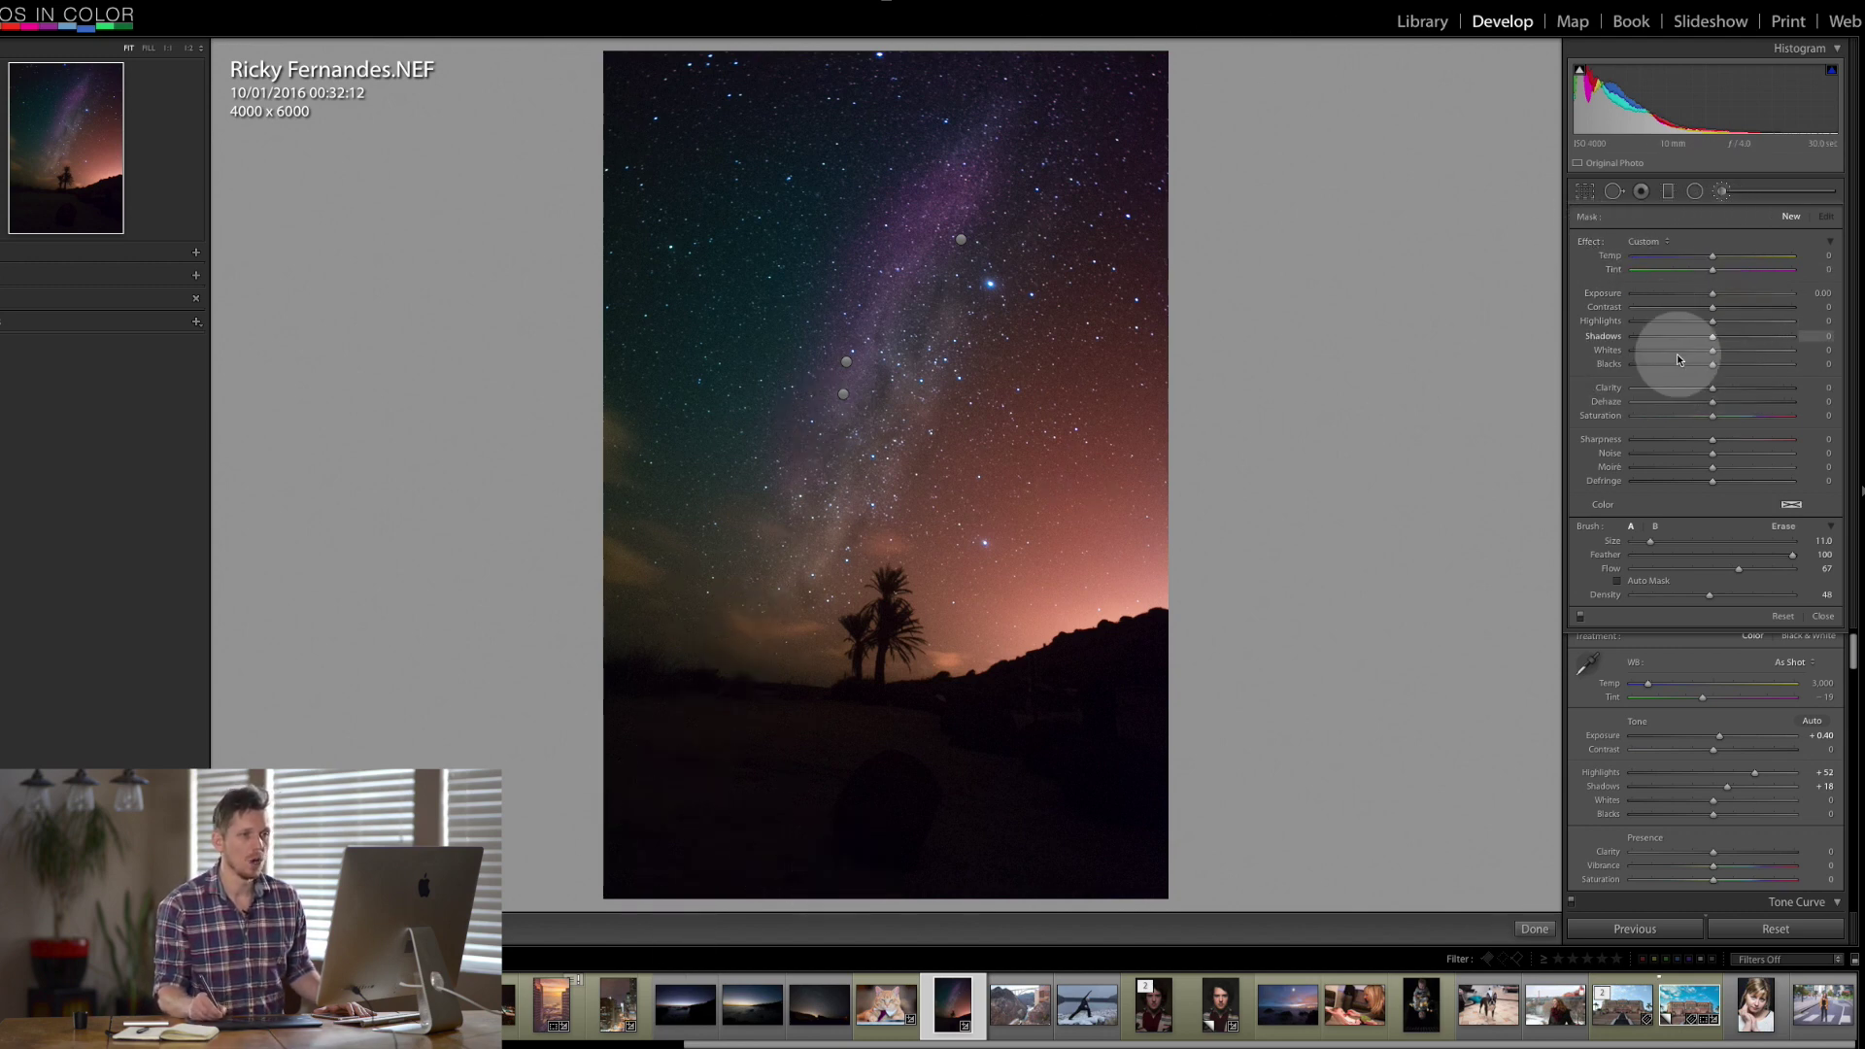
left_click(1756, 322)
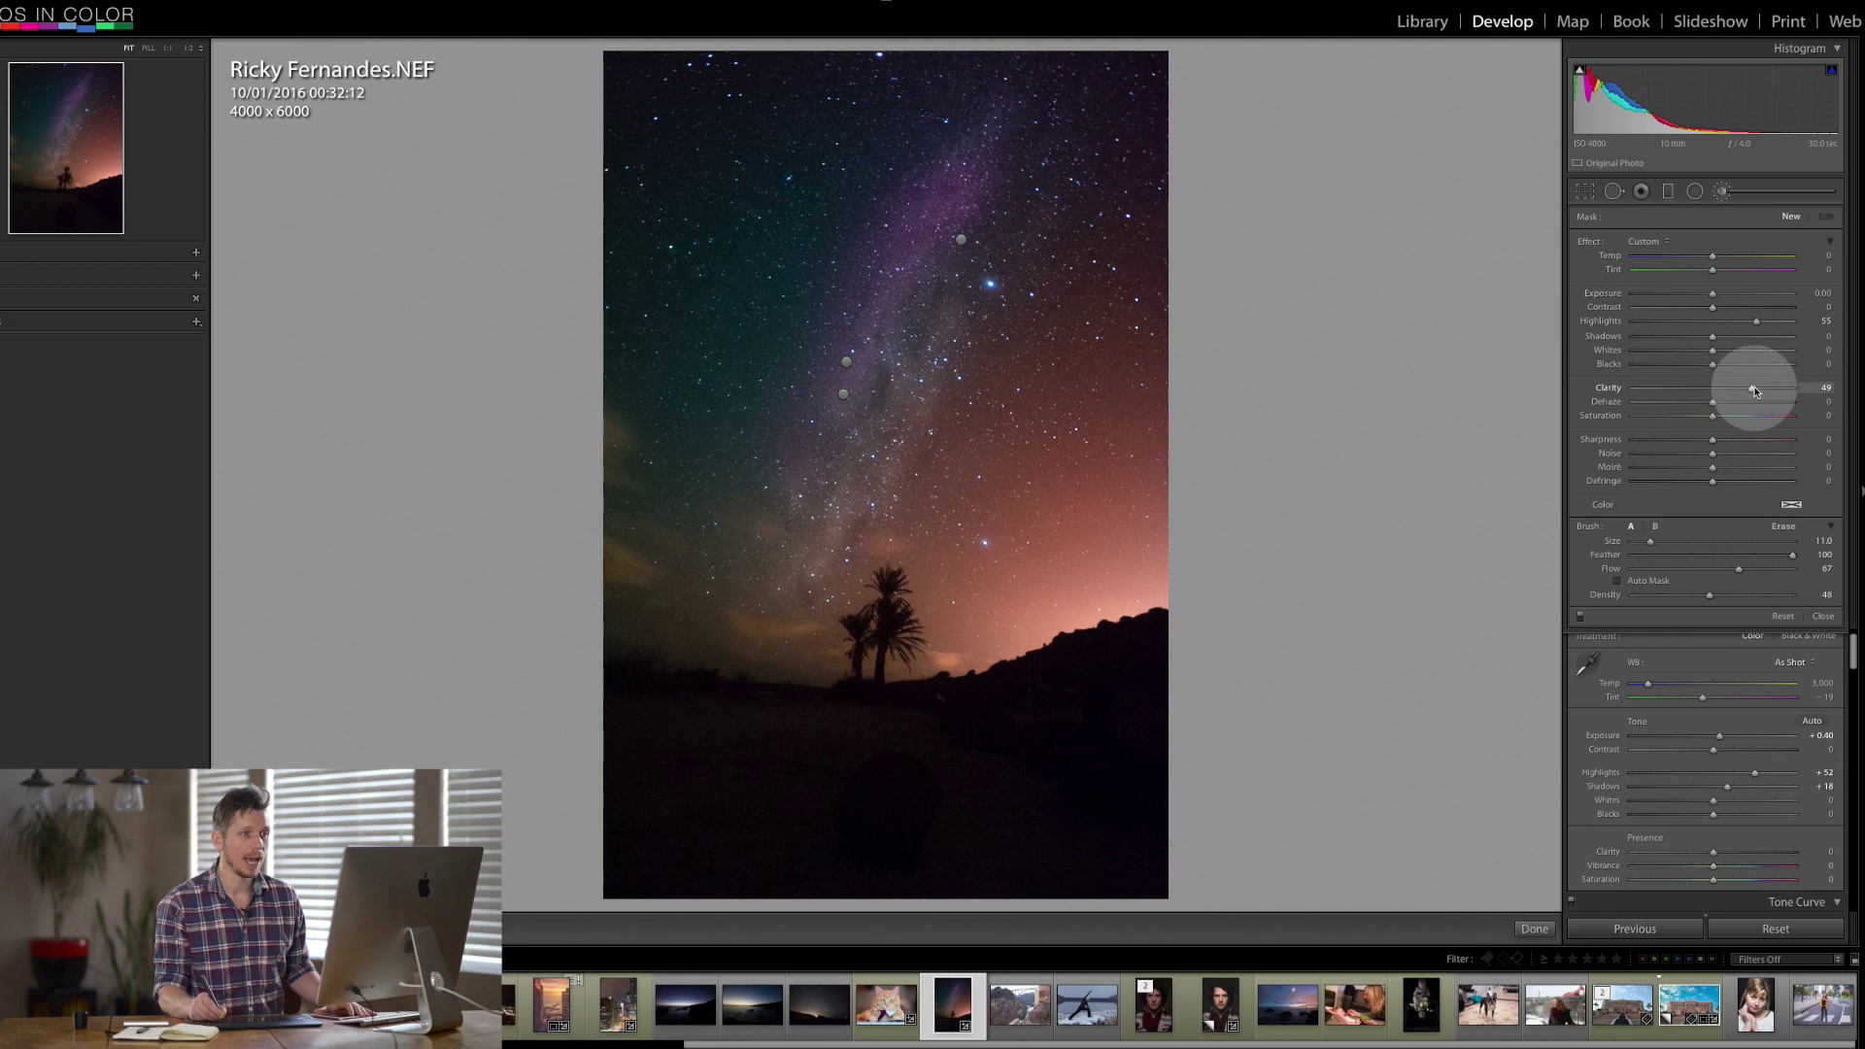
left_click_drag(1754, 390, 1745, 389)
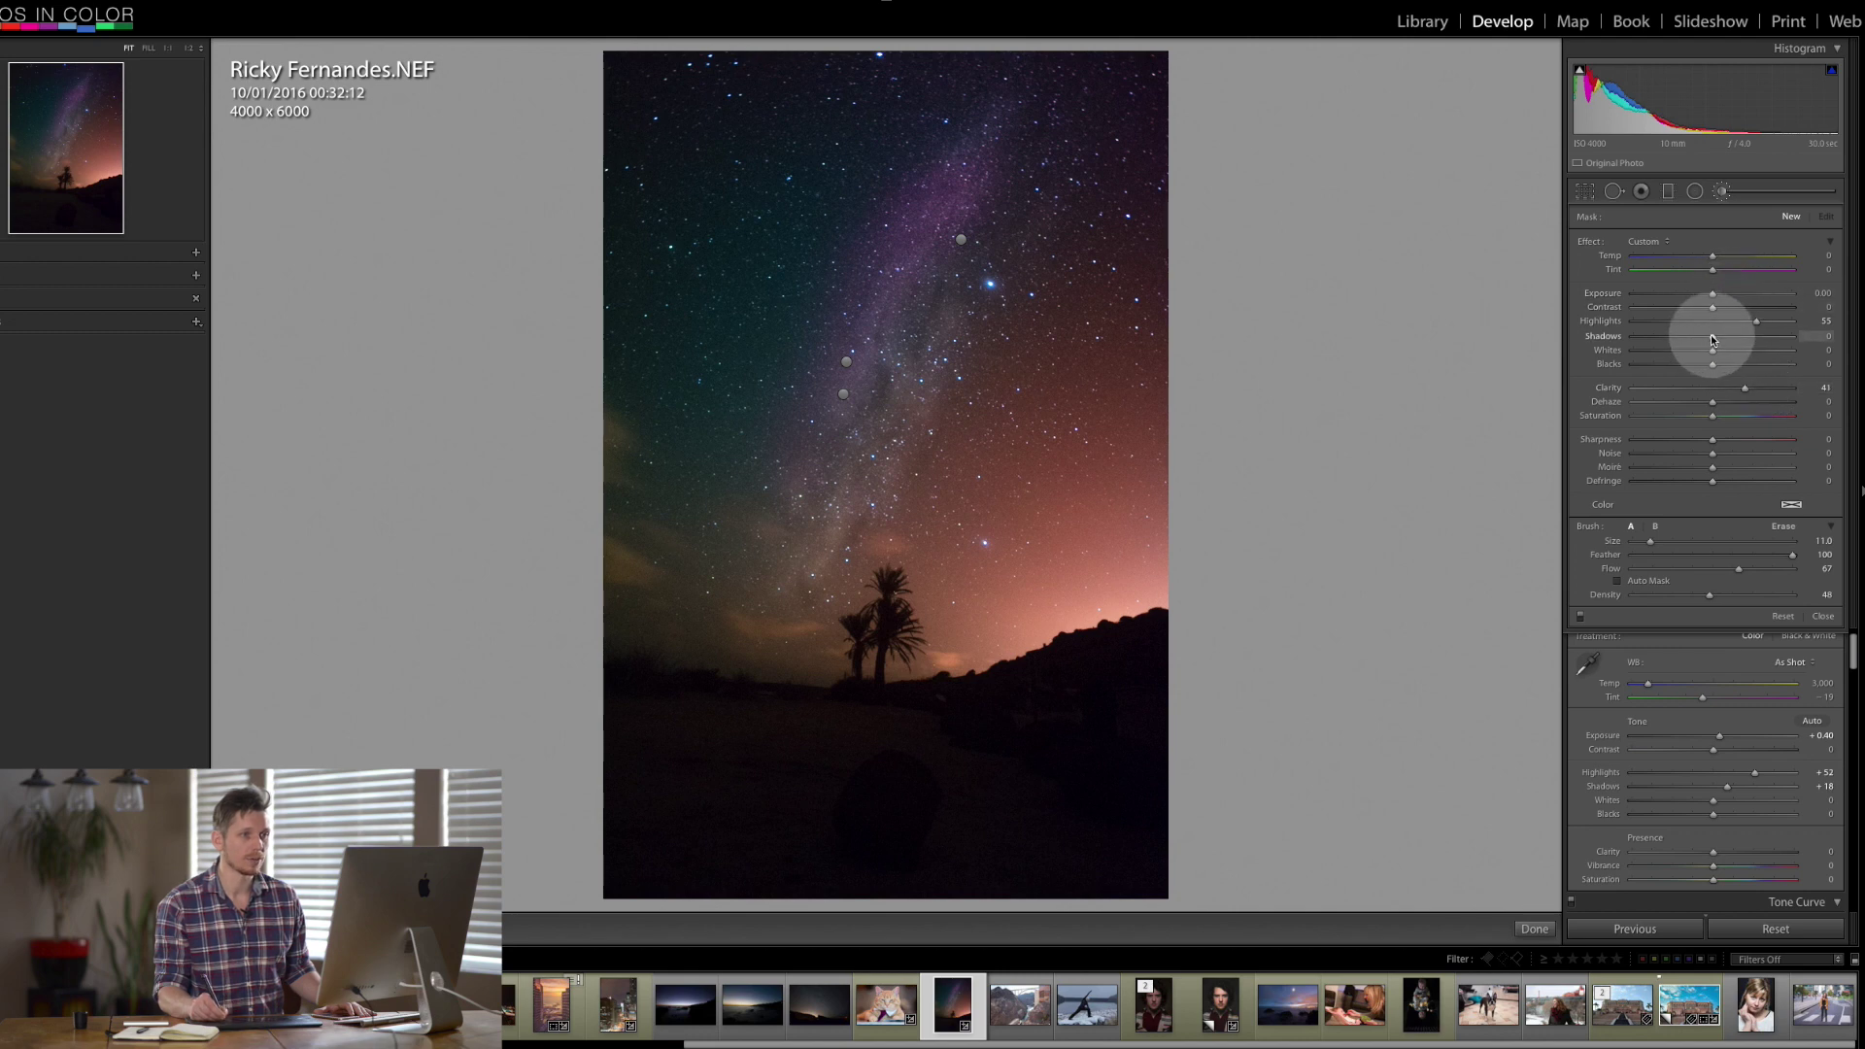
left_click_drag(1706, 342, 1704, 338)
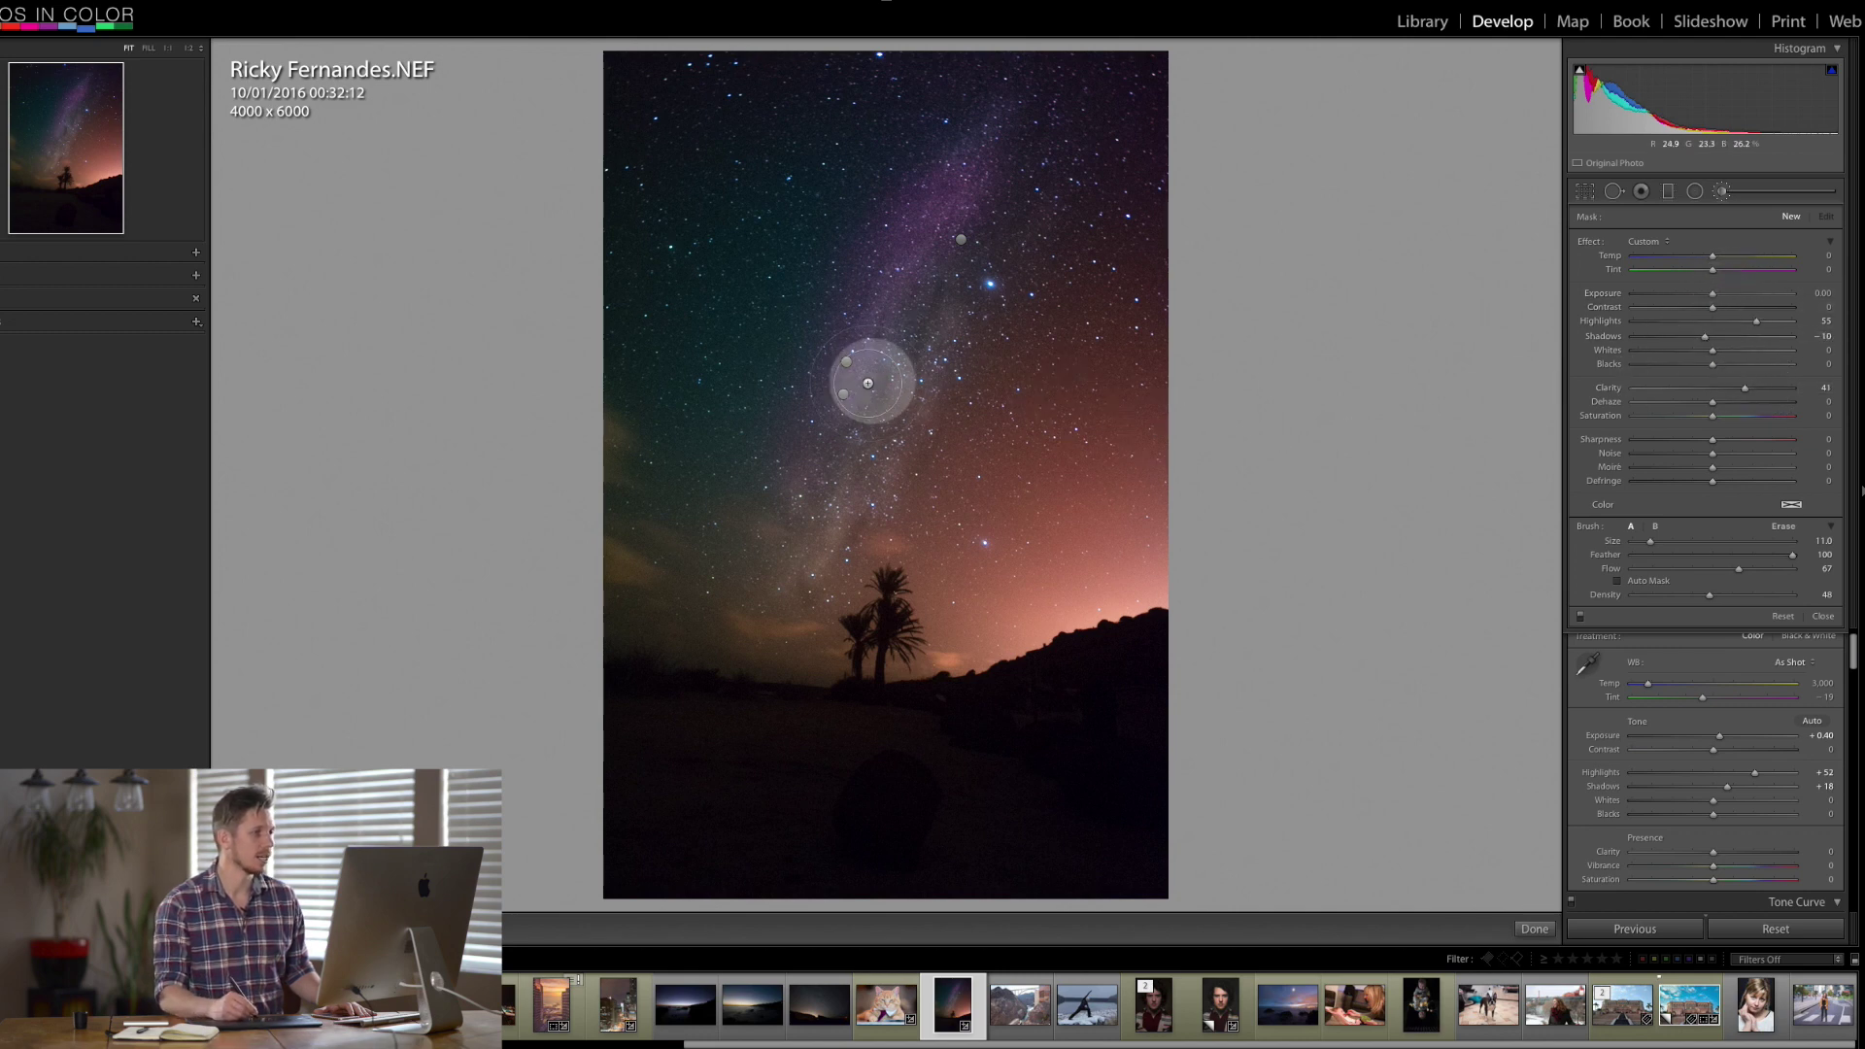
mouse_move(832, 376)
left_mouse_down()
mouse_move(952, 194)
mouse_move(1026, 123)
mouse_move(754, 556)
mouse_move(1013, 160)
mouse_move(777, 544)
left_mouse_up()
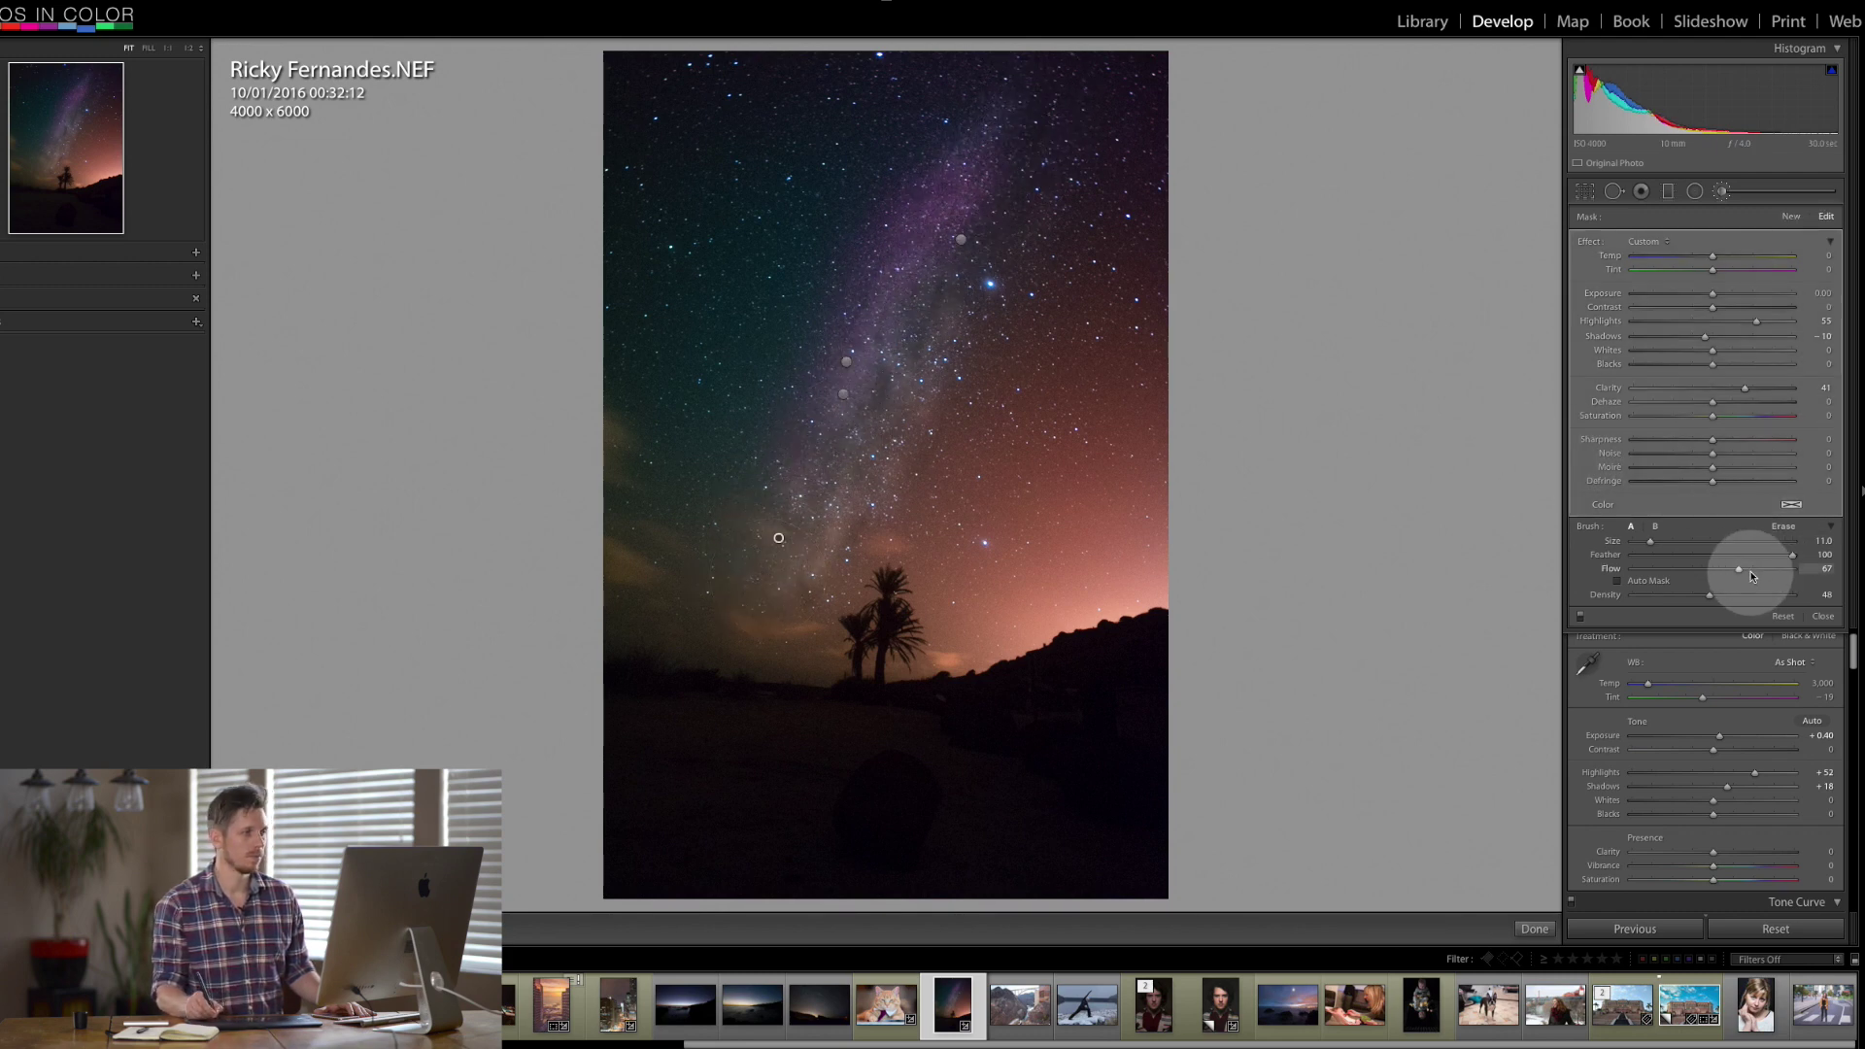
left_click_drag(1739, 568, 1850, 564)
mouse_move(779, 520)
left_mouse_down()
mouse_move(1010, 146)
mouse_move(841, 479)
mouse_move(742, 594)
mouse_move(1043, 85)
mouse_move(731, 619)
mouse_move(728, 533)
mouse_move(789, 408)
mouse_move(857, 420)
mouse_move(852, 484)
mouse_move(897, 325)
mouse_move(1014, 127)
mouse_move(866, 482)
mouse_move(864, 539)
mouse_move(964, 429)
left_mouse_up()
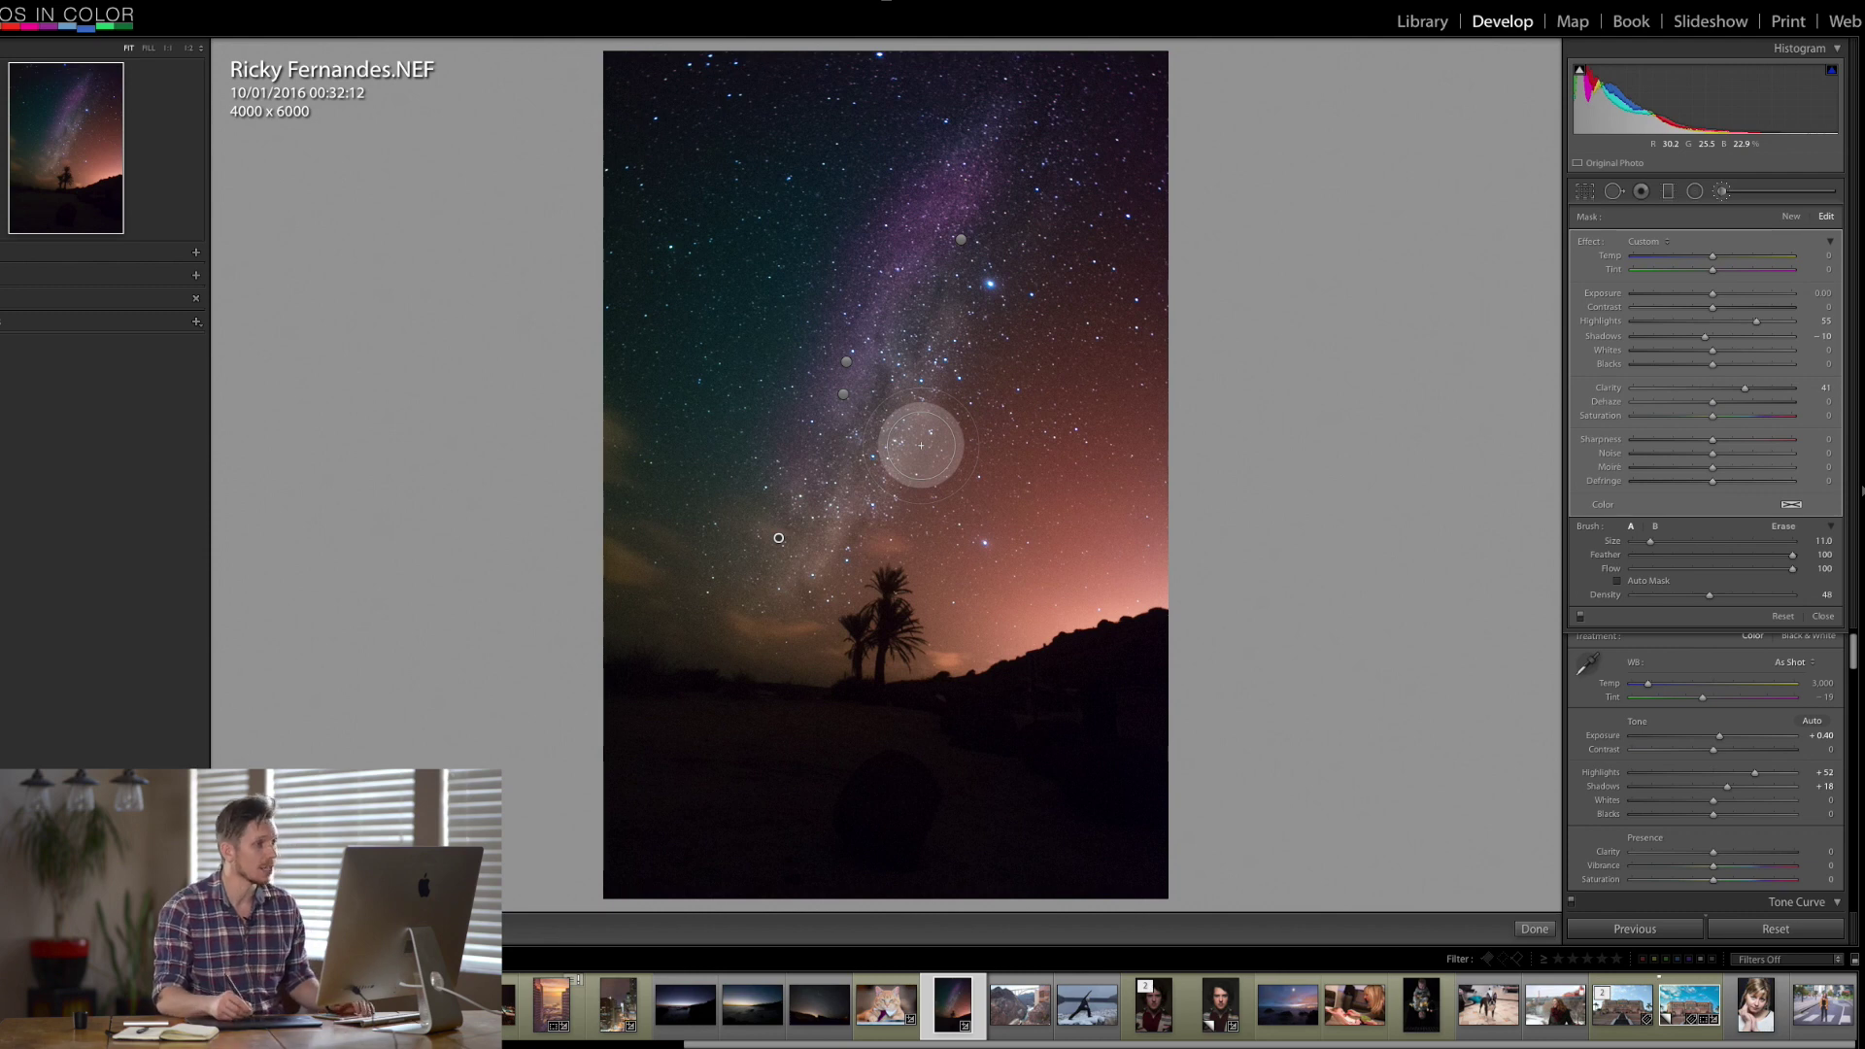
- Paint another brush adjustment on the upper Milky Way with size 7, Exposure 0.64, Temp -10 and a magenta Tint of about 75
left_click(1793, 218)
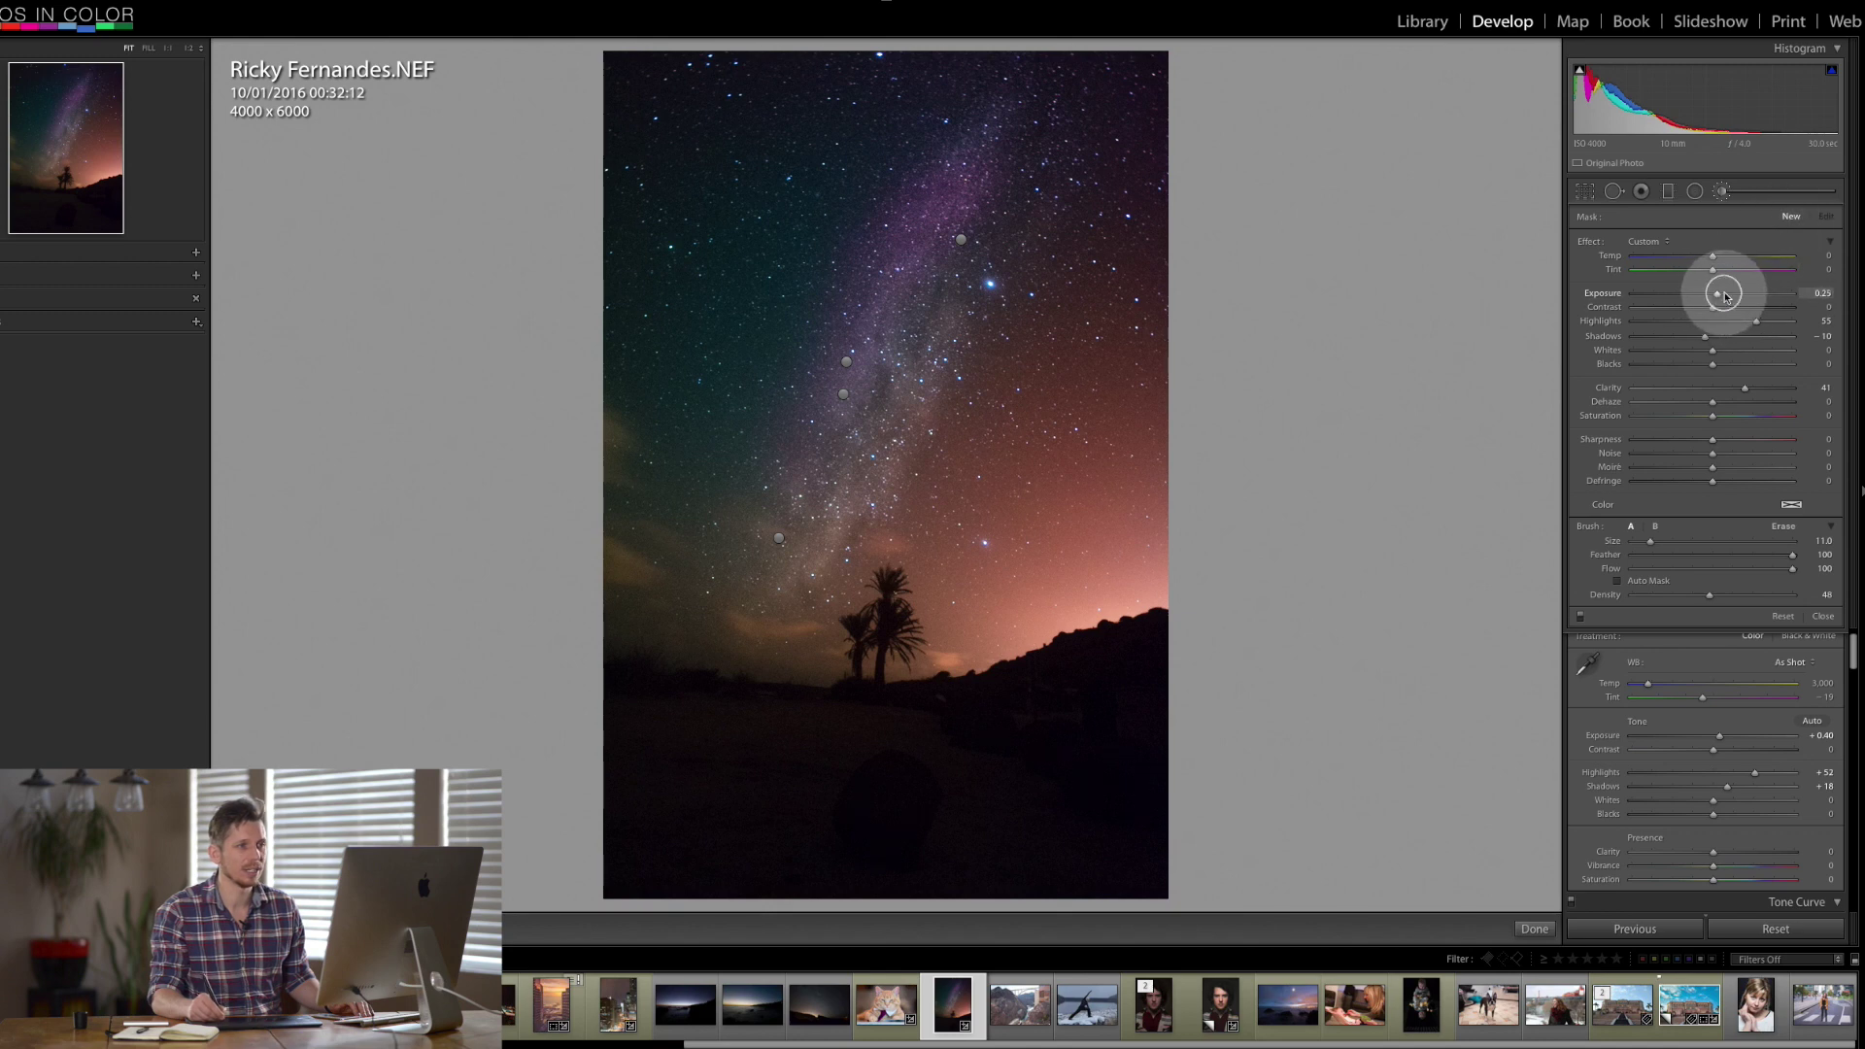
left_click_drag(1732, 295, 1730, 295)
mouse_move(911, 273)
left_mouse_down()
mouse_move(894, 454)
mouse_move(841, 551)
mouse_move(813, 511)
mouse_move(787, 534)
mouse_move(811, 526)
mouse_move(856, 414)
mouse_move(795, 578)
mouse_move(884, 322)
mouse_move(962, 203)
left_mouse_up()
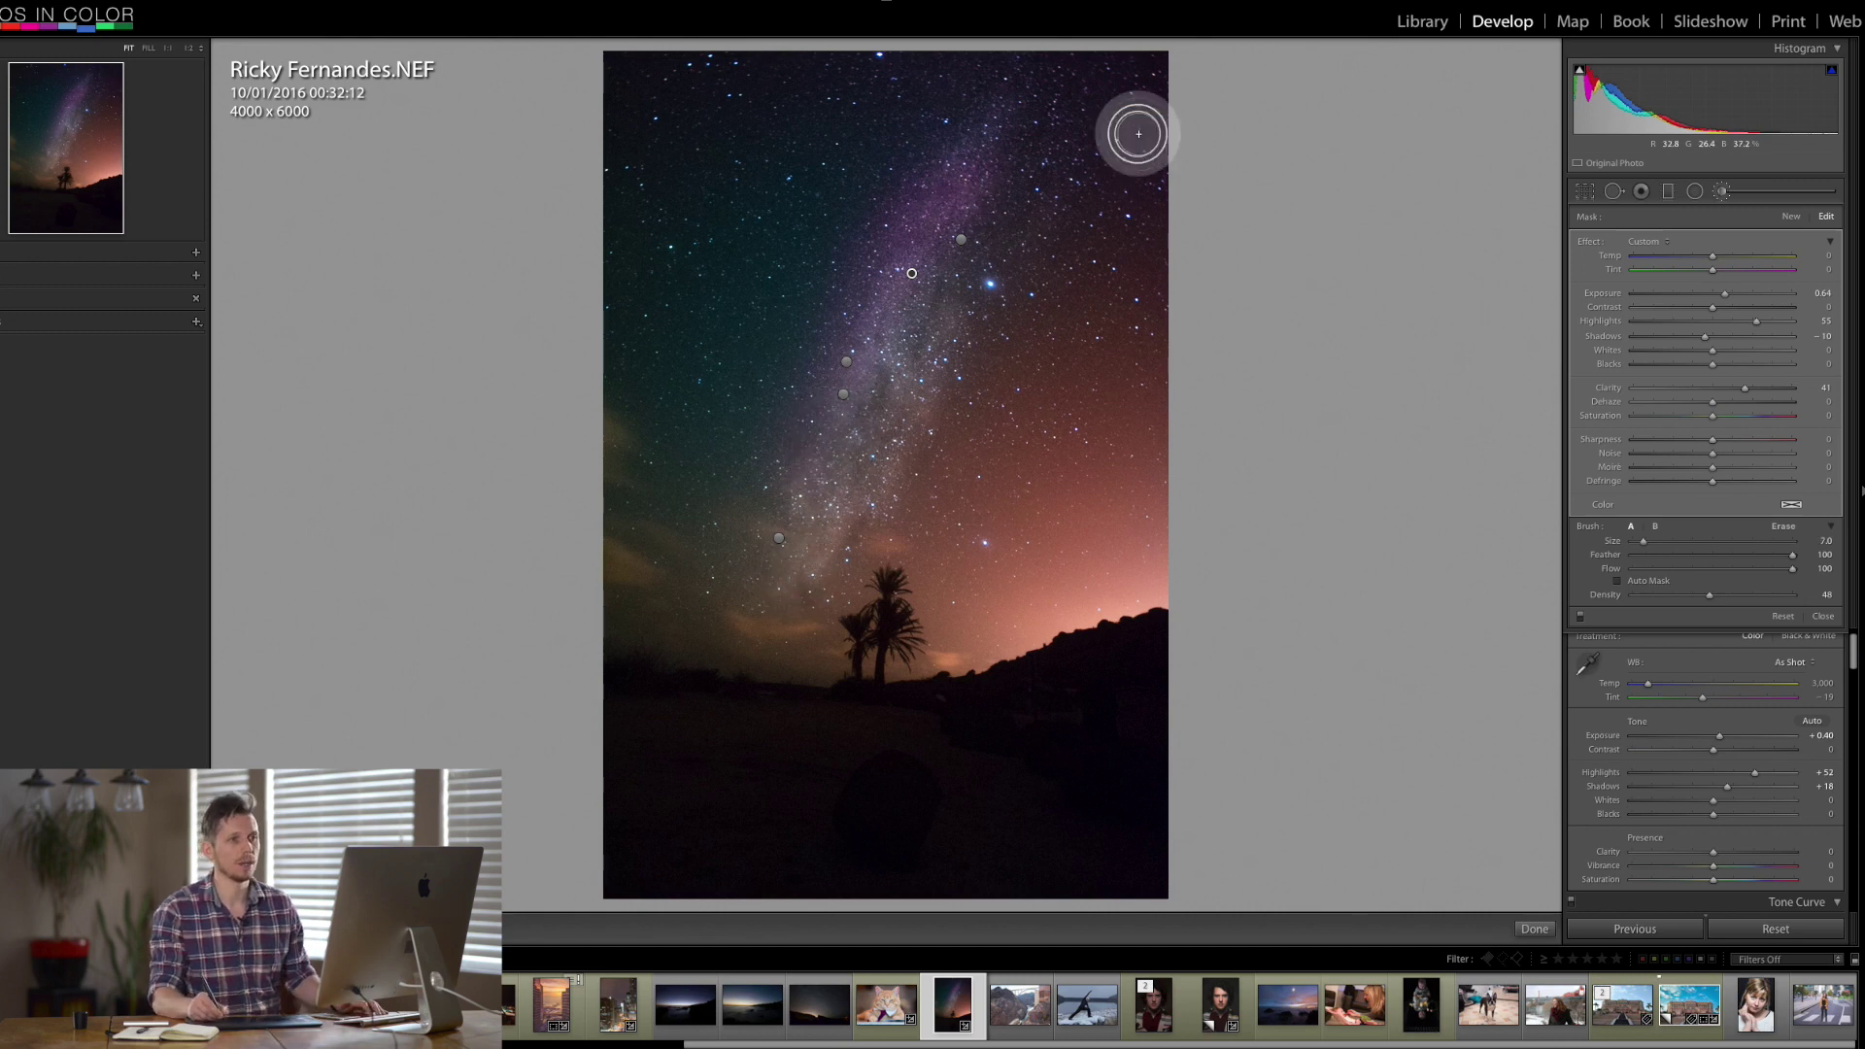
left_click_drag(1713, 256, 1756, 272)
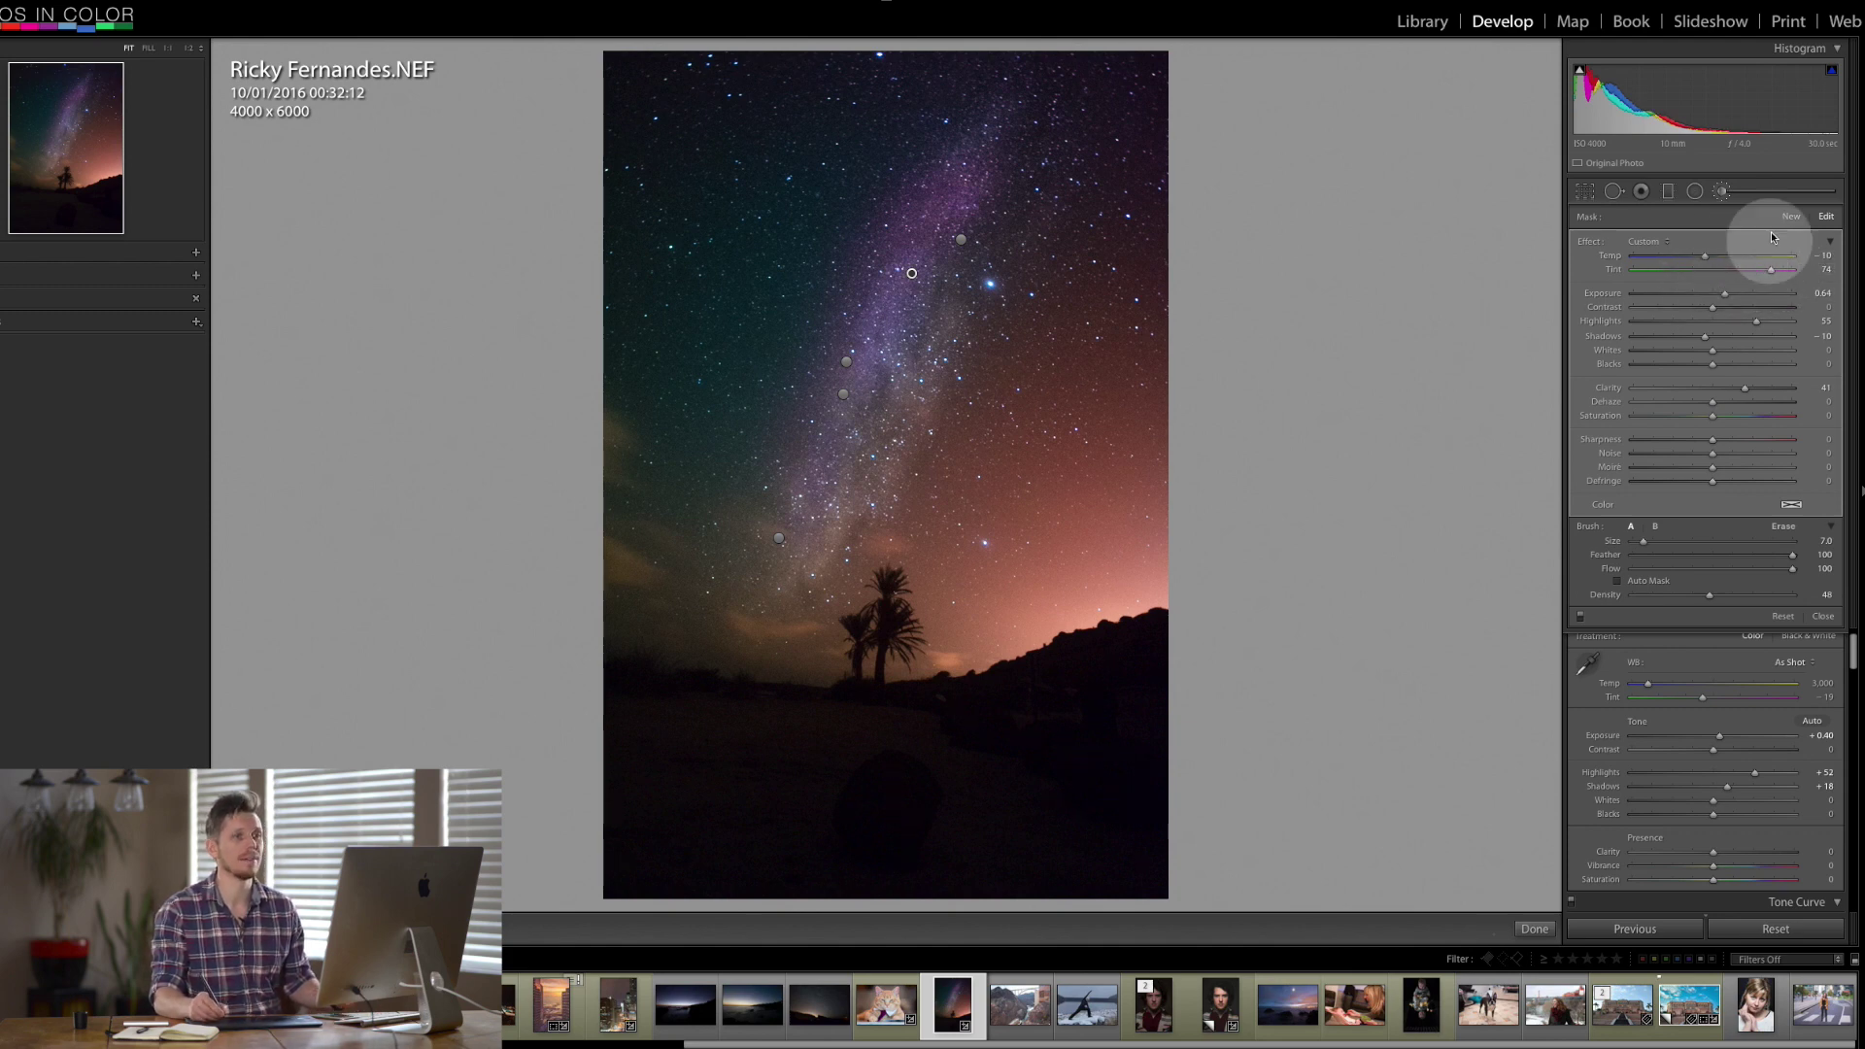
left_click(1720, 191)
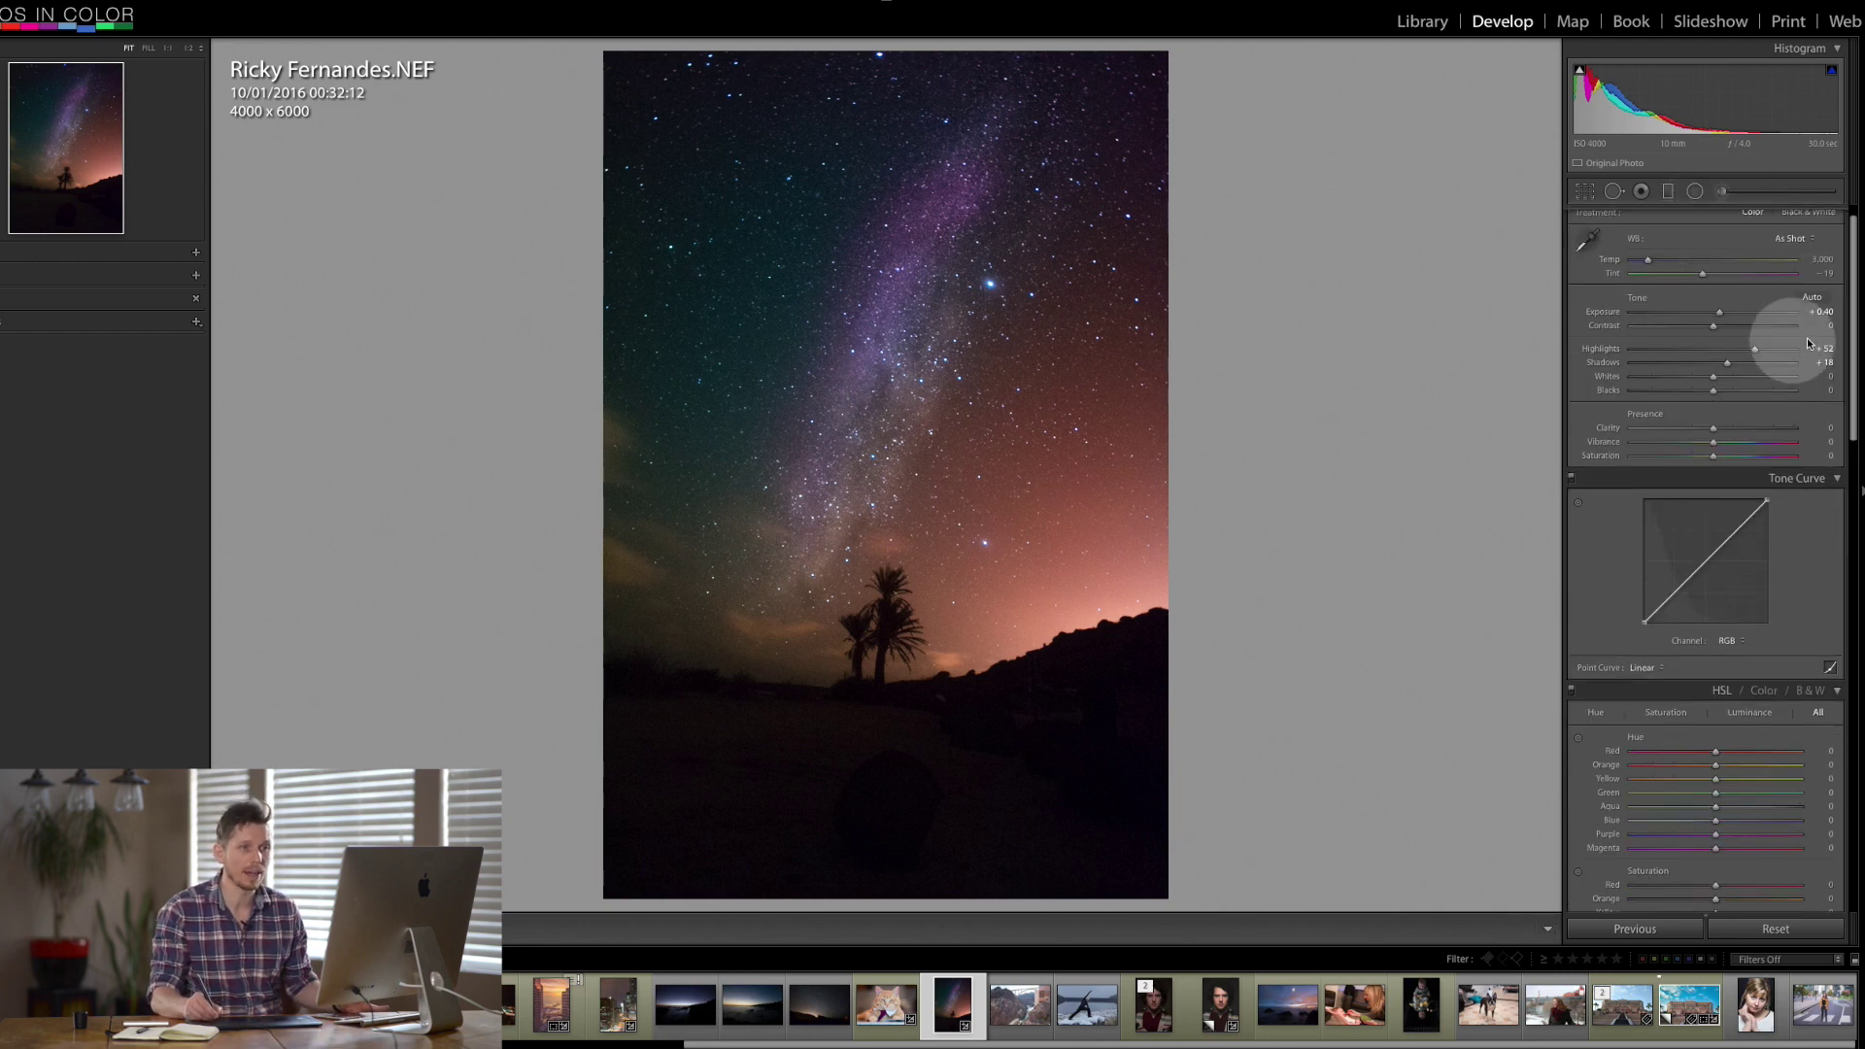
- Split-tone the photo with Highlights at hue 47, saturation 9, and Shadows at a blue-violet hue with saturation 4
left_click_drag(1857, 342, 1851, 575)
left_click(1641, 475)
mouse_move(1652, 468)
left_mouse_down()
mouse_move(1734, 458)
mouse_move(1648, 468)
left_mouse_up()
mouse_move(1632, 479)
left_mouse_down()
mouse_move(1664, 482)
mouse_move(1653, 466)
left_mouse_up()
left_click_drag(1652, 539, 1739, 539)
left_click_drag(1644, 556, 1649, 555)
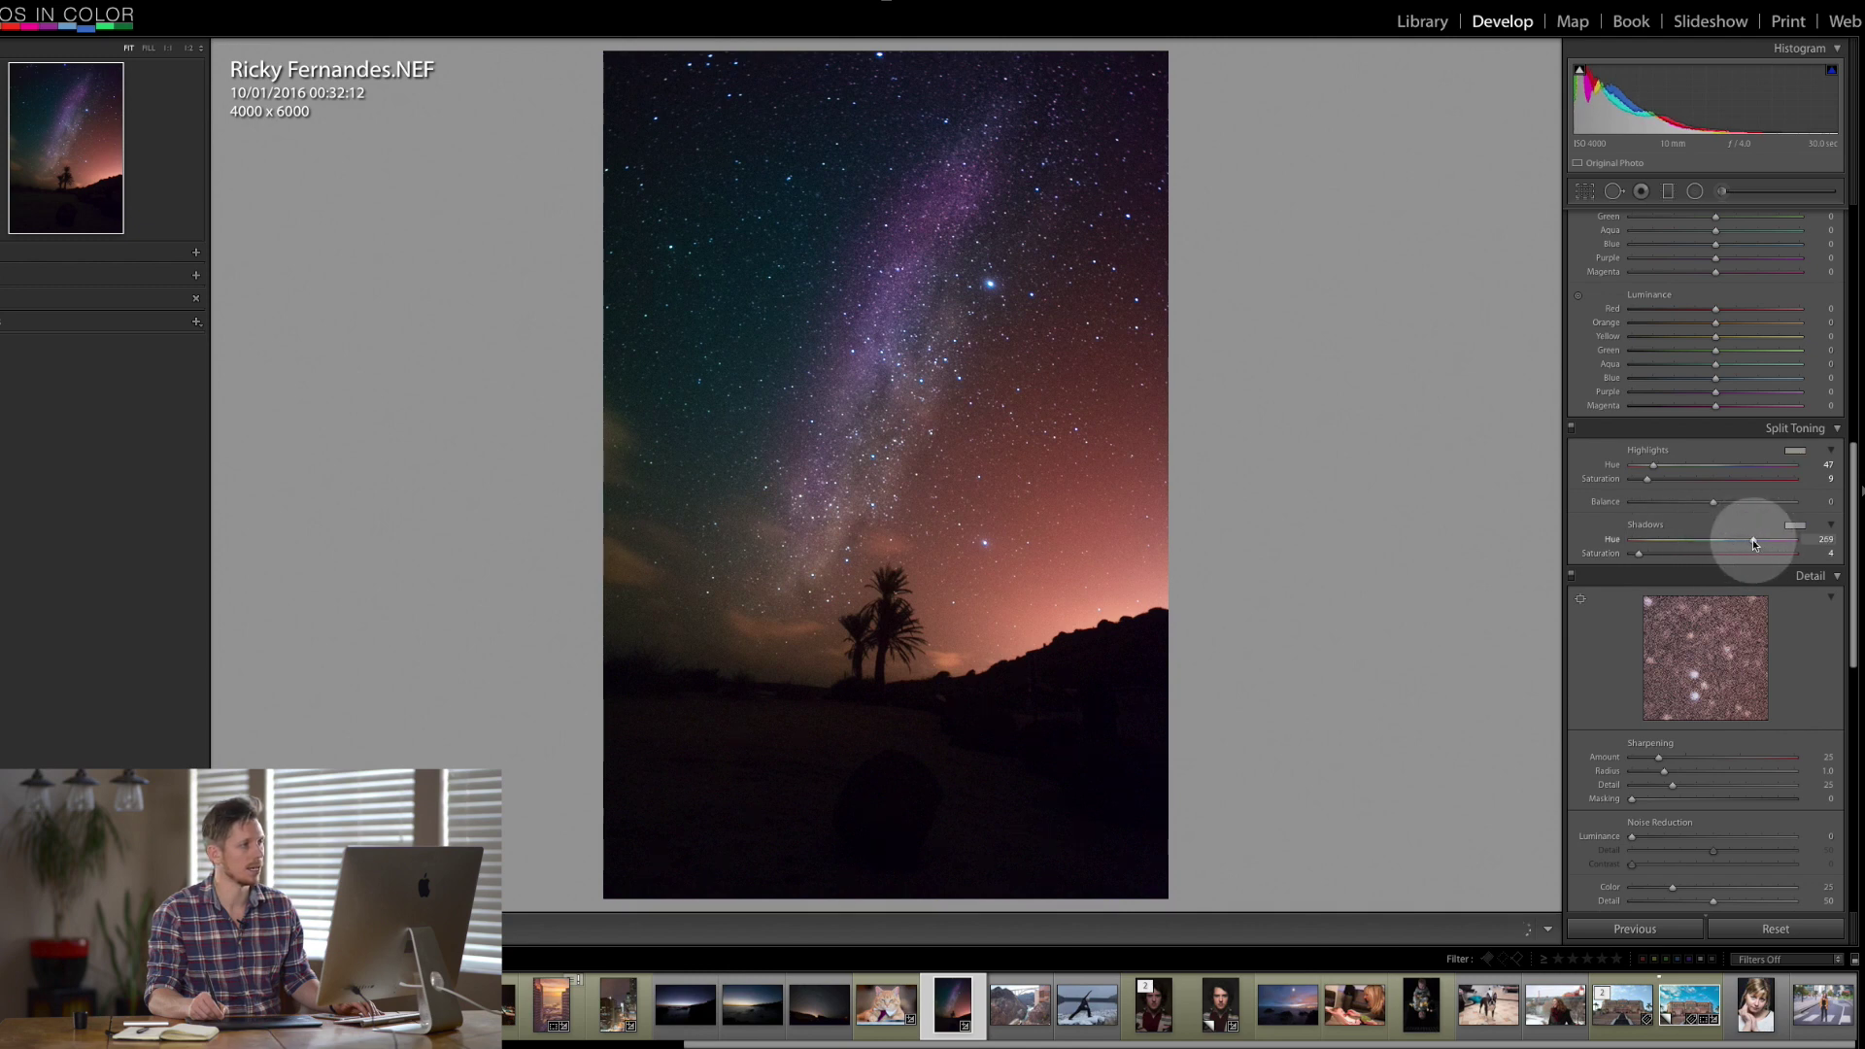
left_click_drag(1754, 541, 1747, 541)
- Raise the photo's global Clarity to +36 and Vibrance to +2, and compare the edit with the original
left_click_drag(1856, 510, 1803, 236)
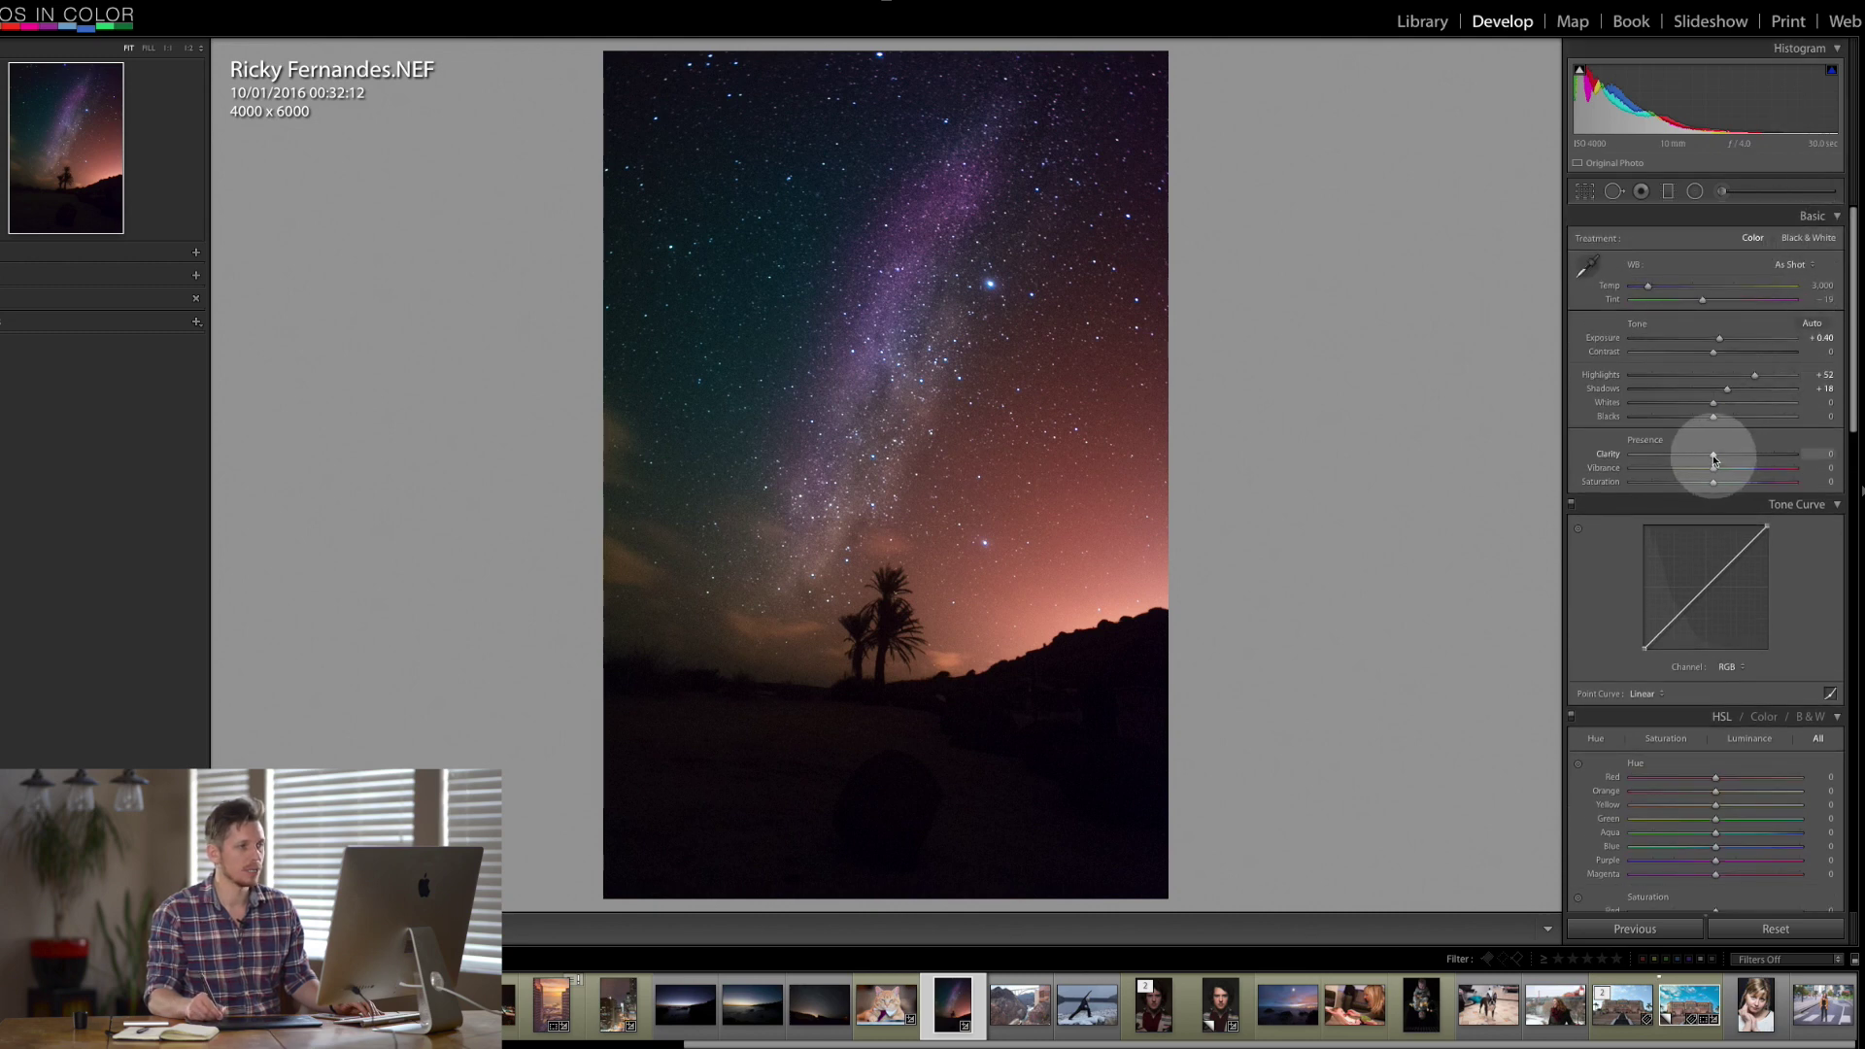
mouse_move(1714, 459)
left_mouse_down()
mouse_move(1769, 458)
mouse_move(1718, 468)
left_mouse_up()
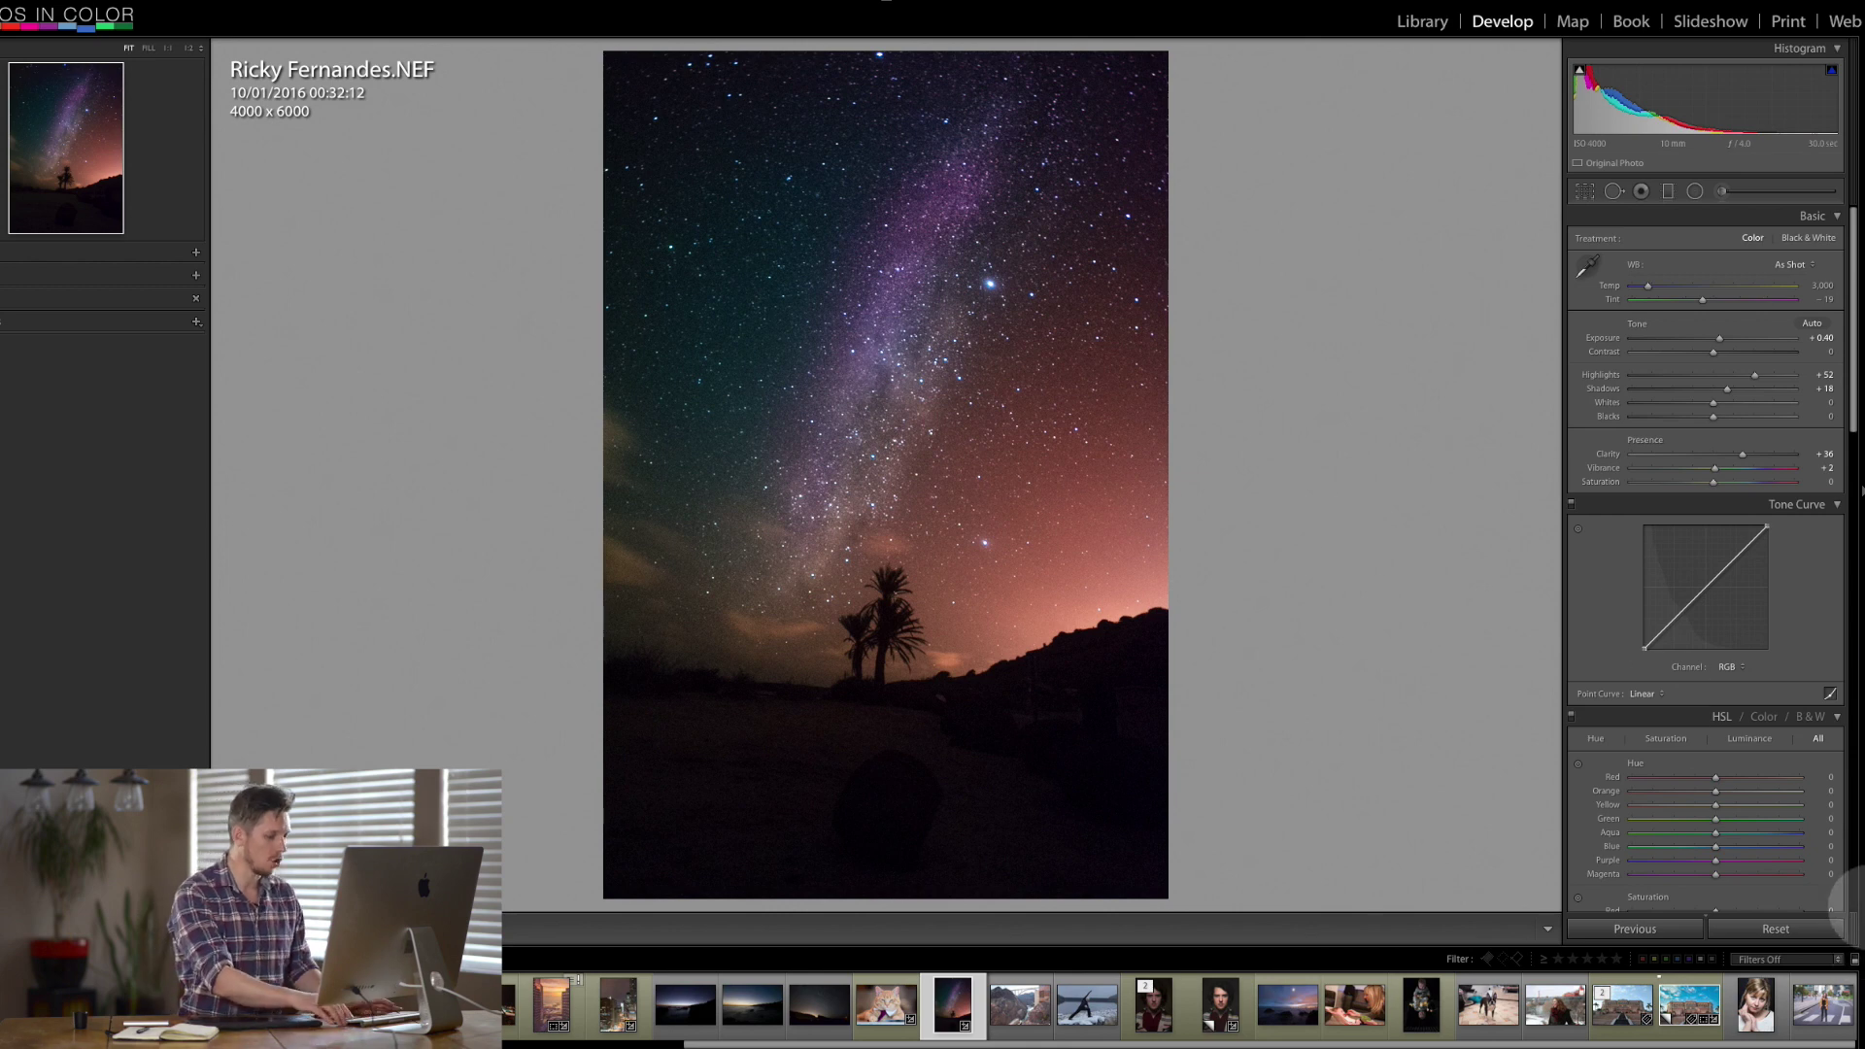
key("backslash")
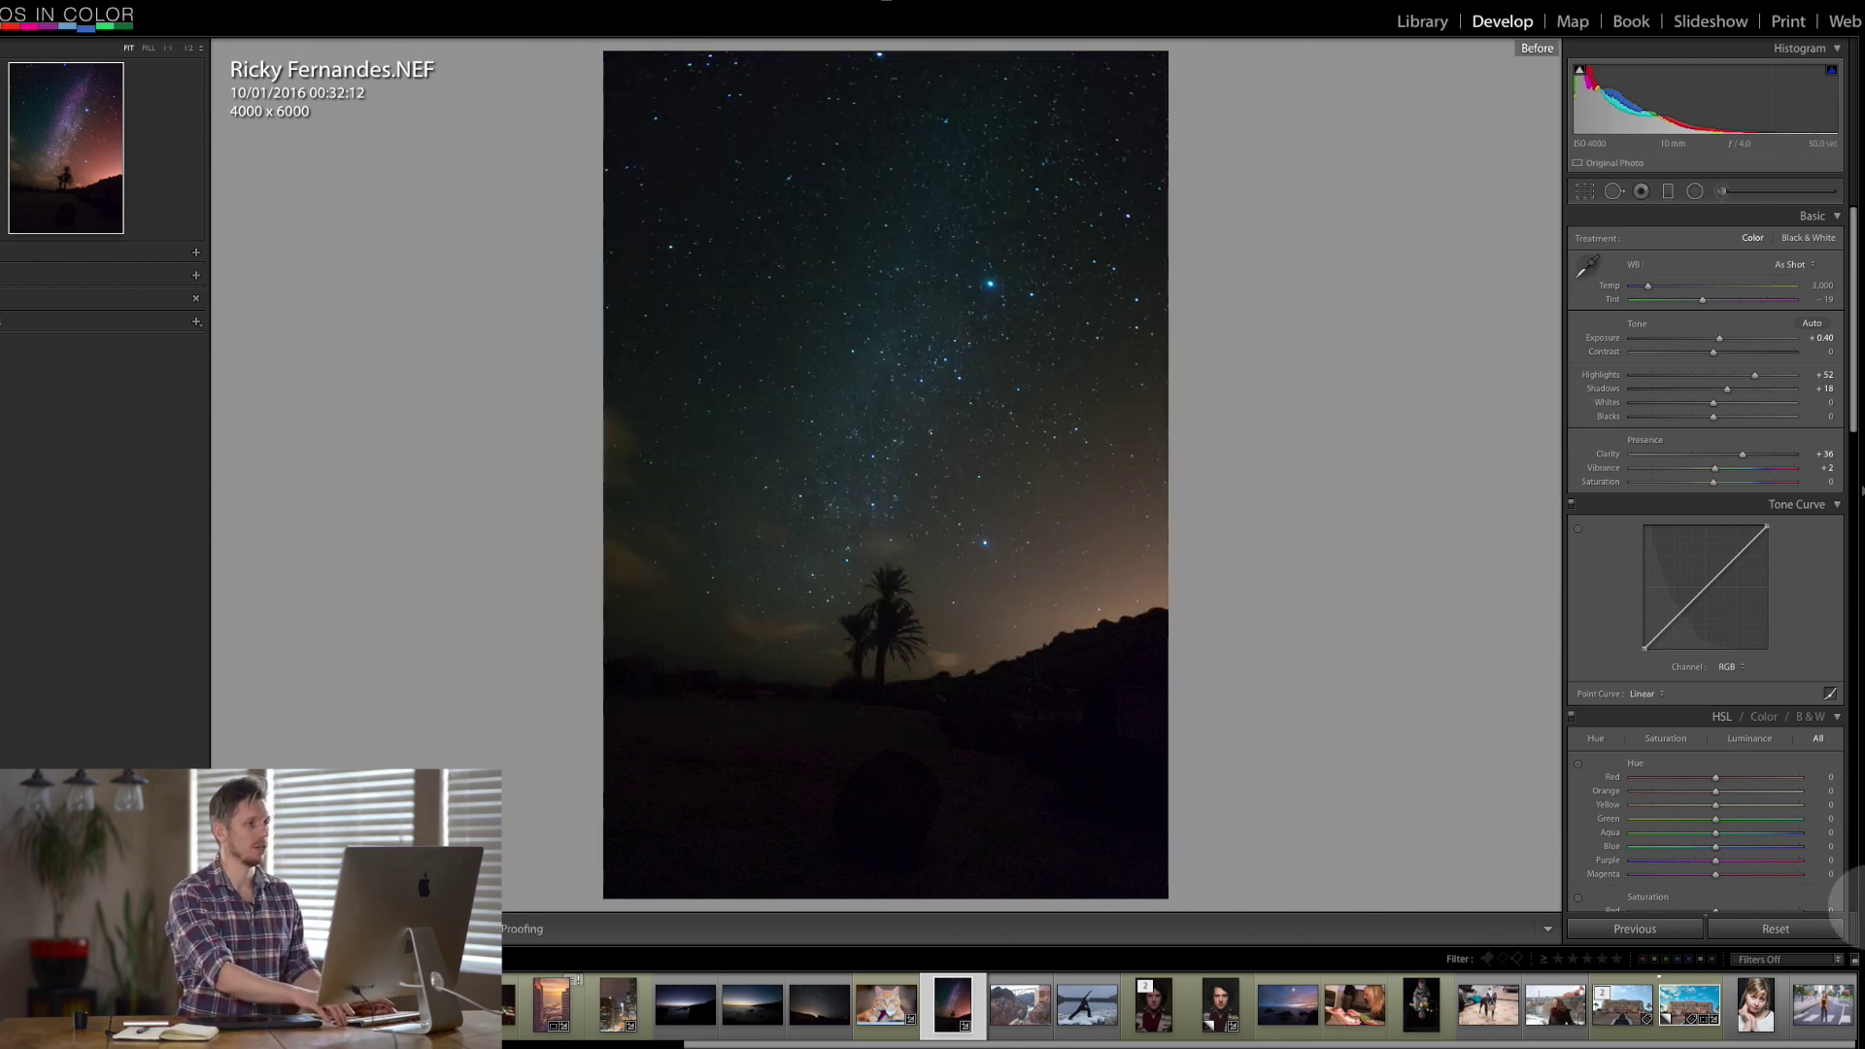
key("backslash")
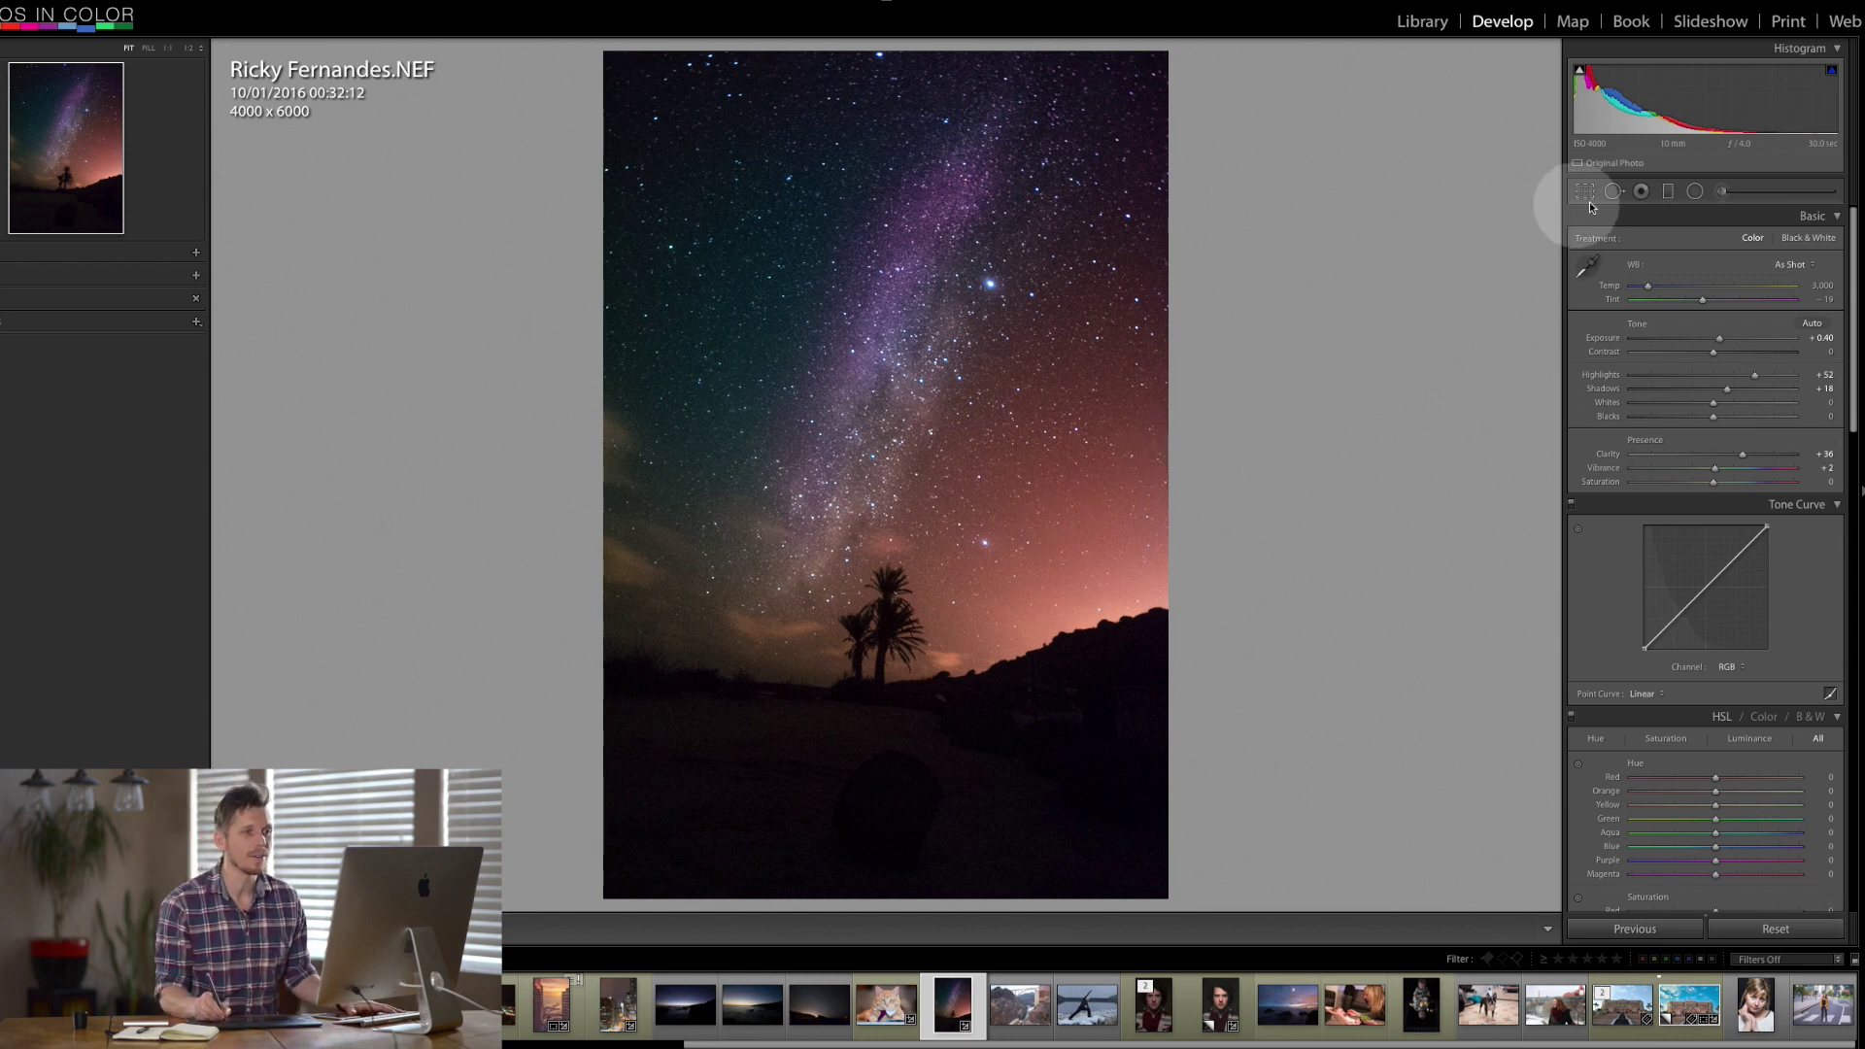
- Lower the Exposure of the red brush adjustment on the Milky Way's edge to 0.25
left_click(1722, 192)
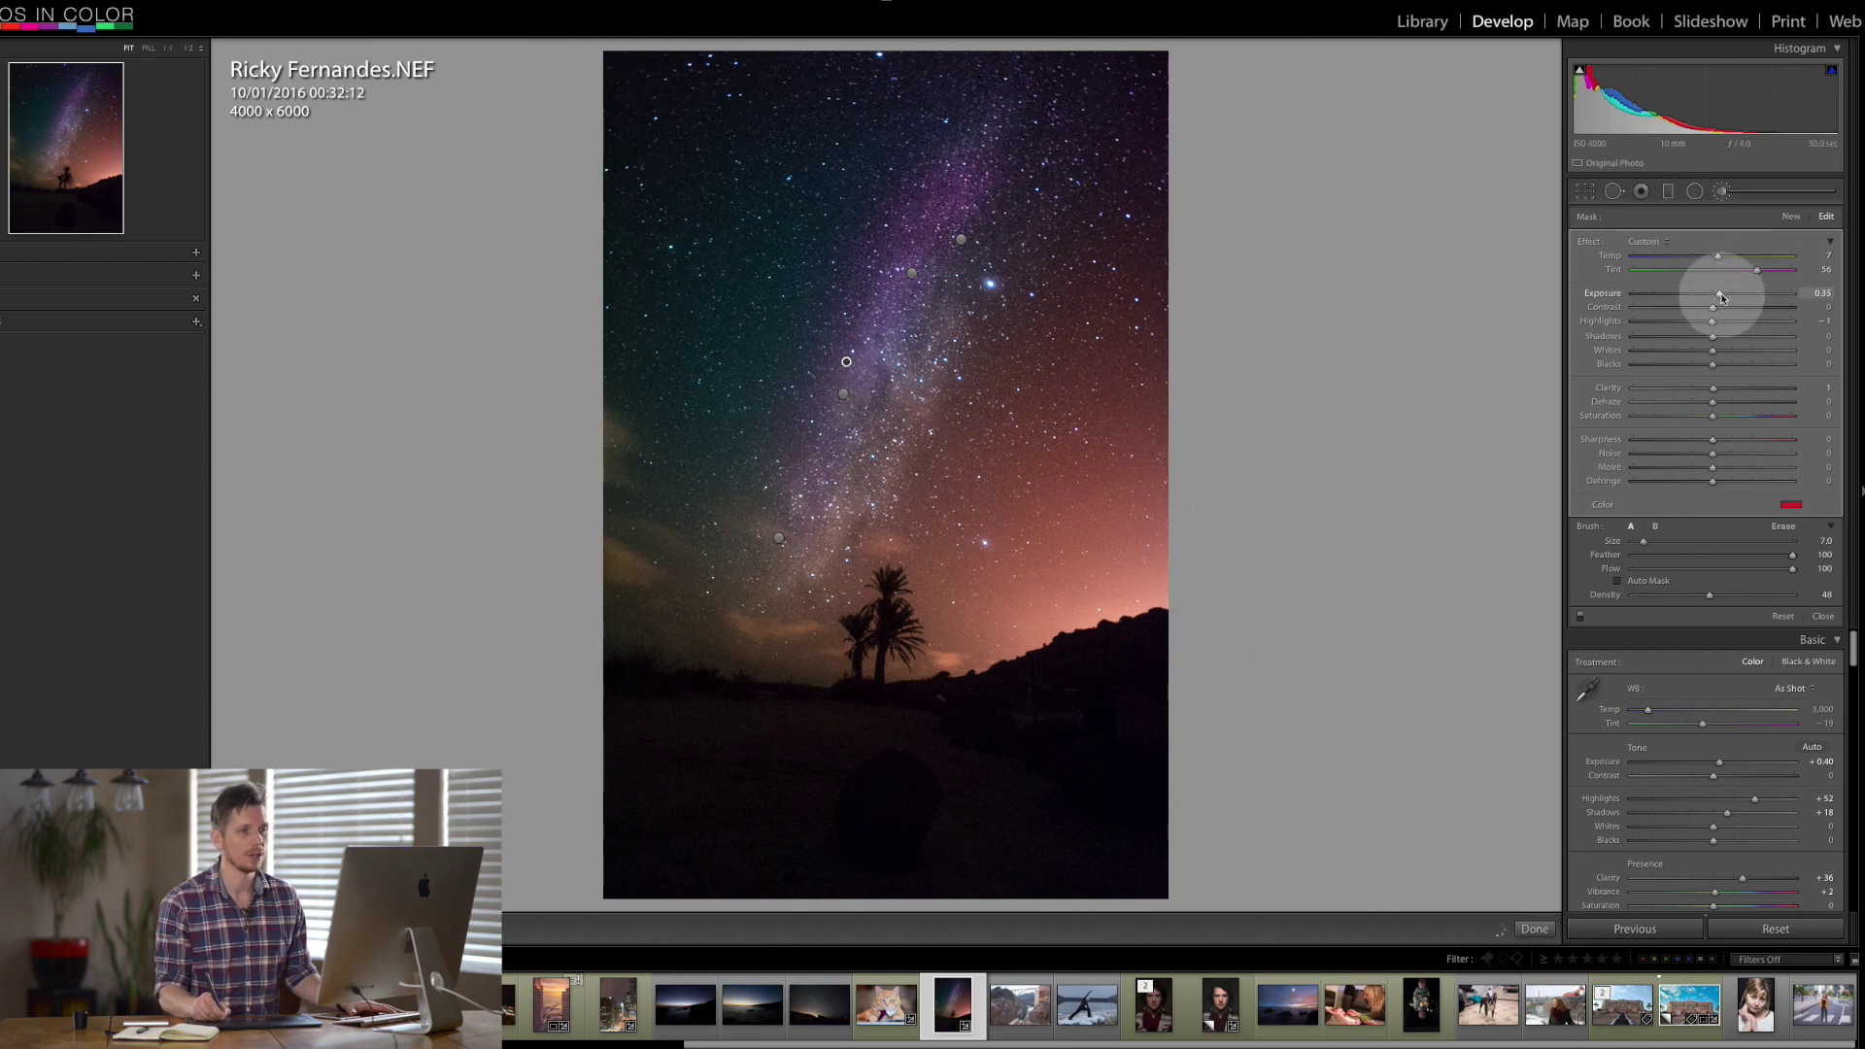
left_click_drag(1719, 294, 1717, 294)
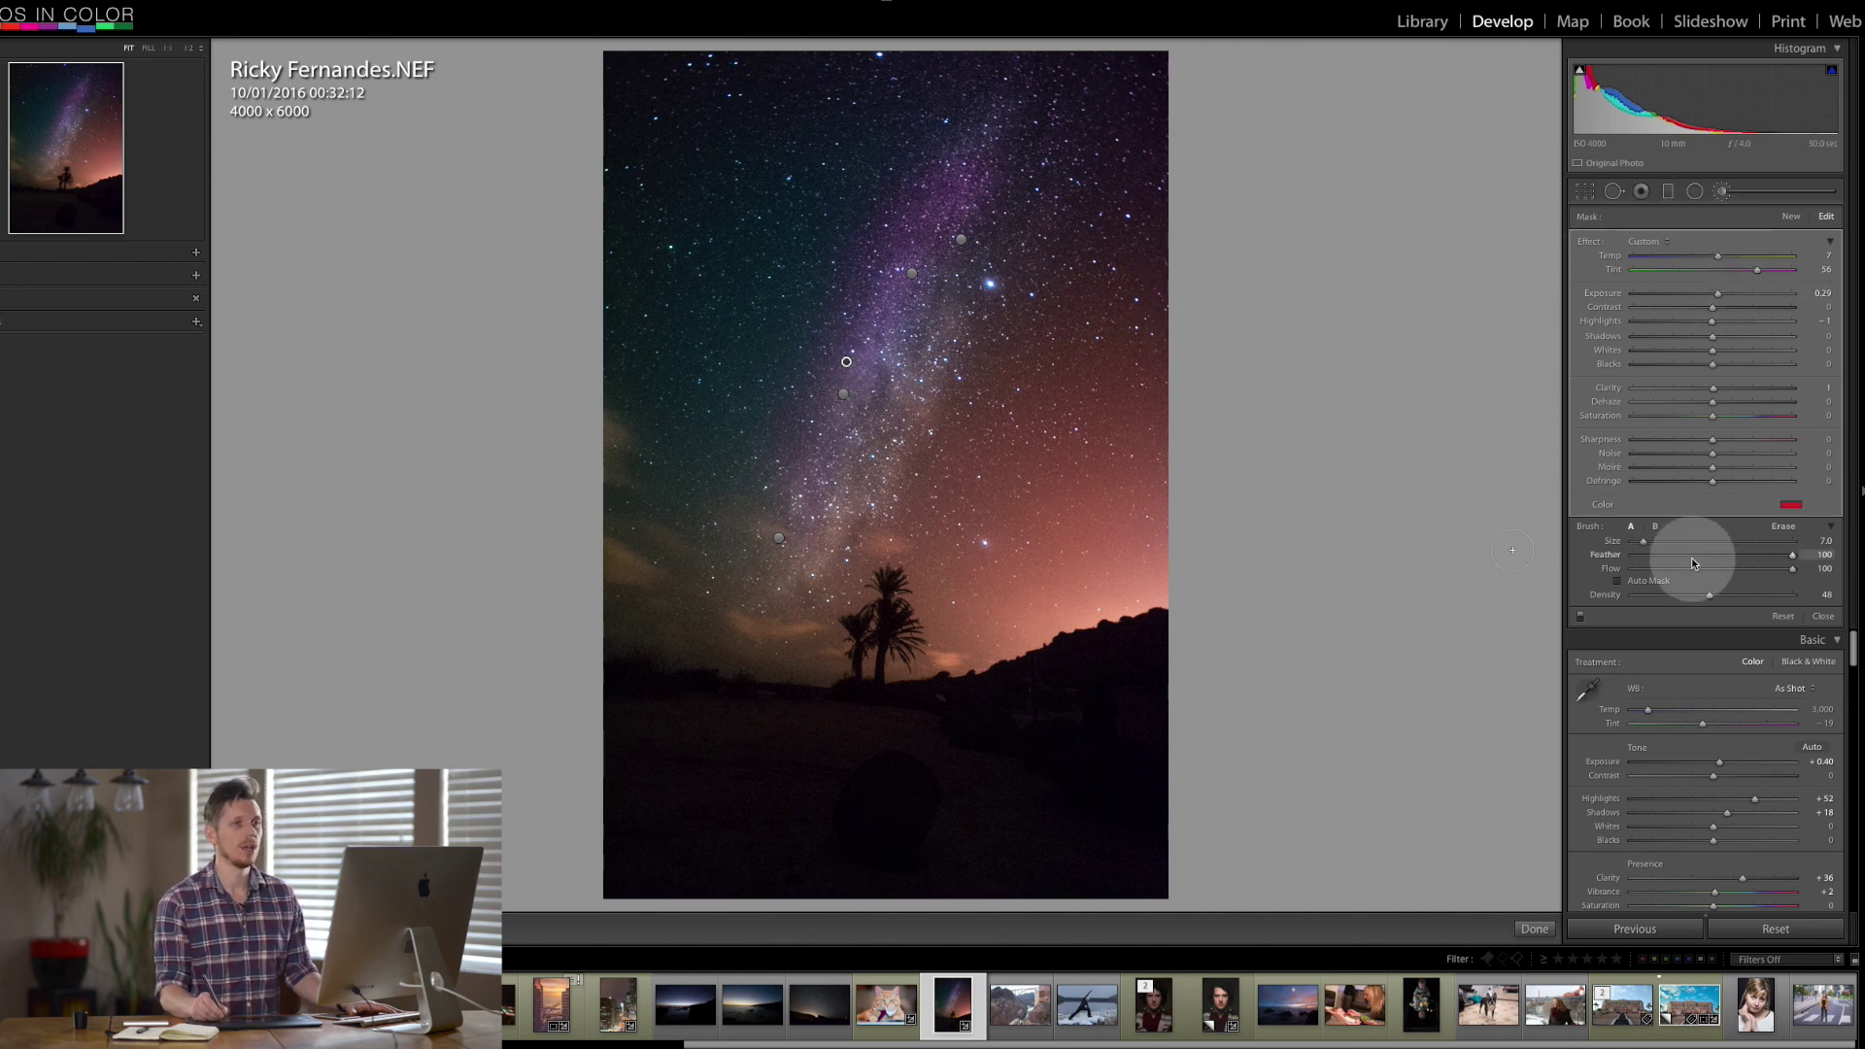
left_click(1723, 197)
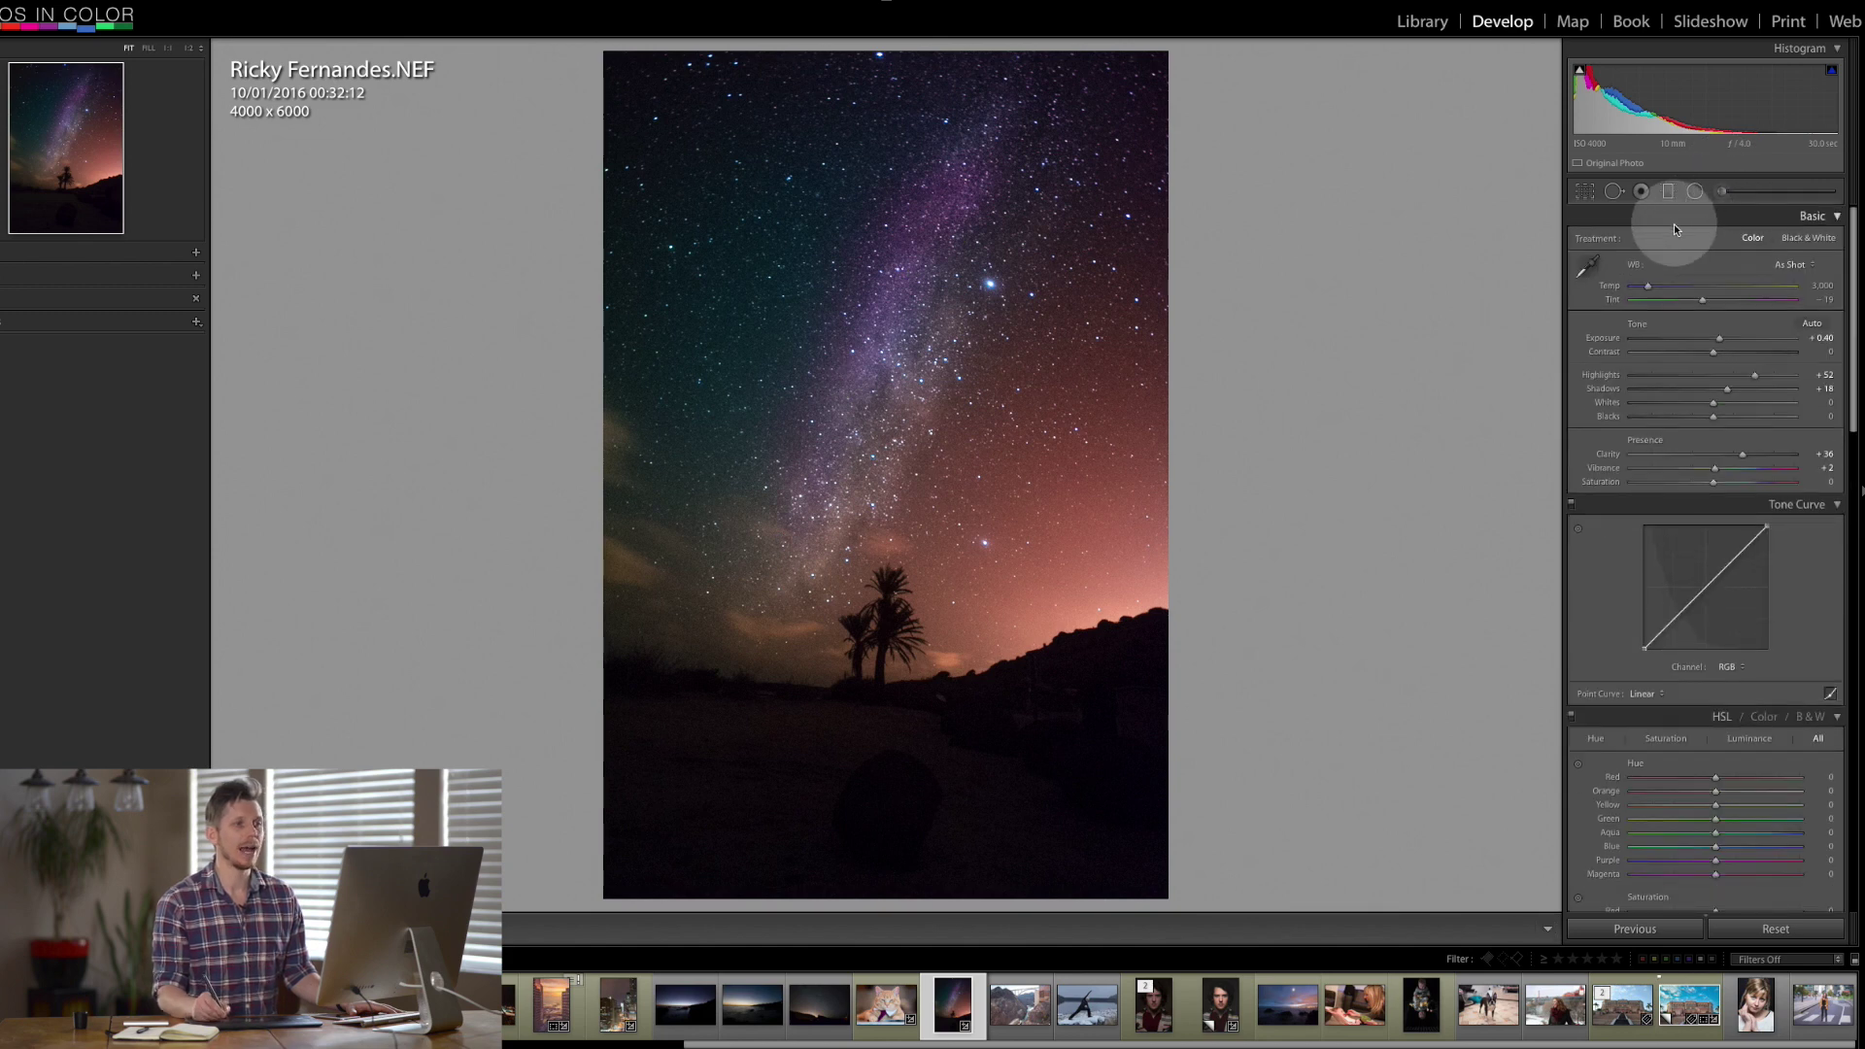
- Add a graduated filter from the photo's lower right with only Exposure lowered to about -0.9, and rotate it to darken the right side
left_click(1669, 191)
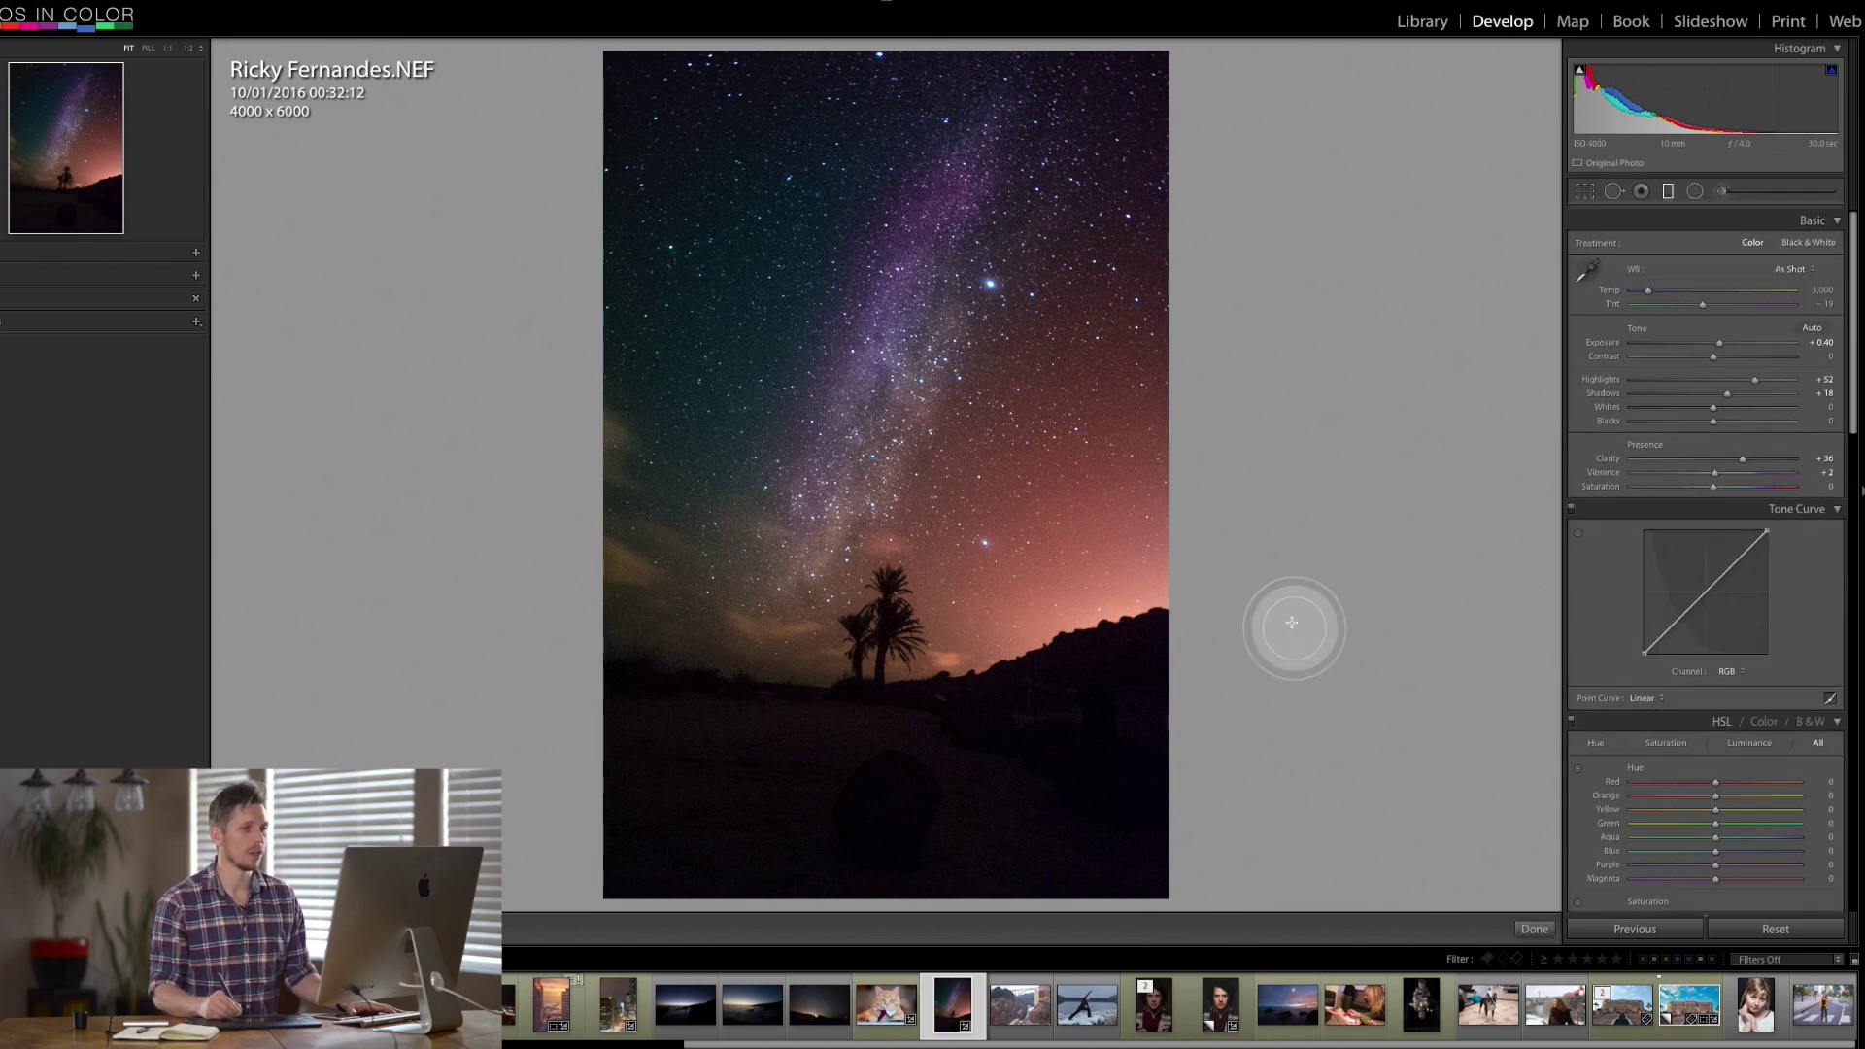
left_click_drag(1190, 654, 913, 468)
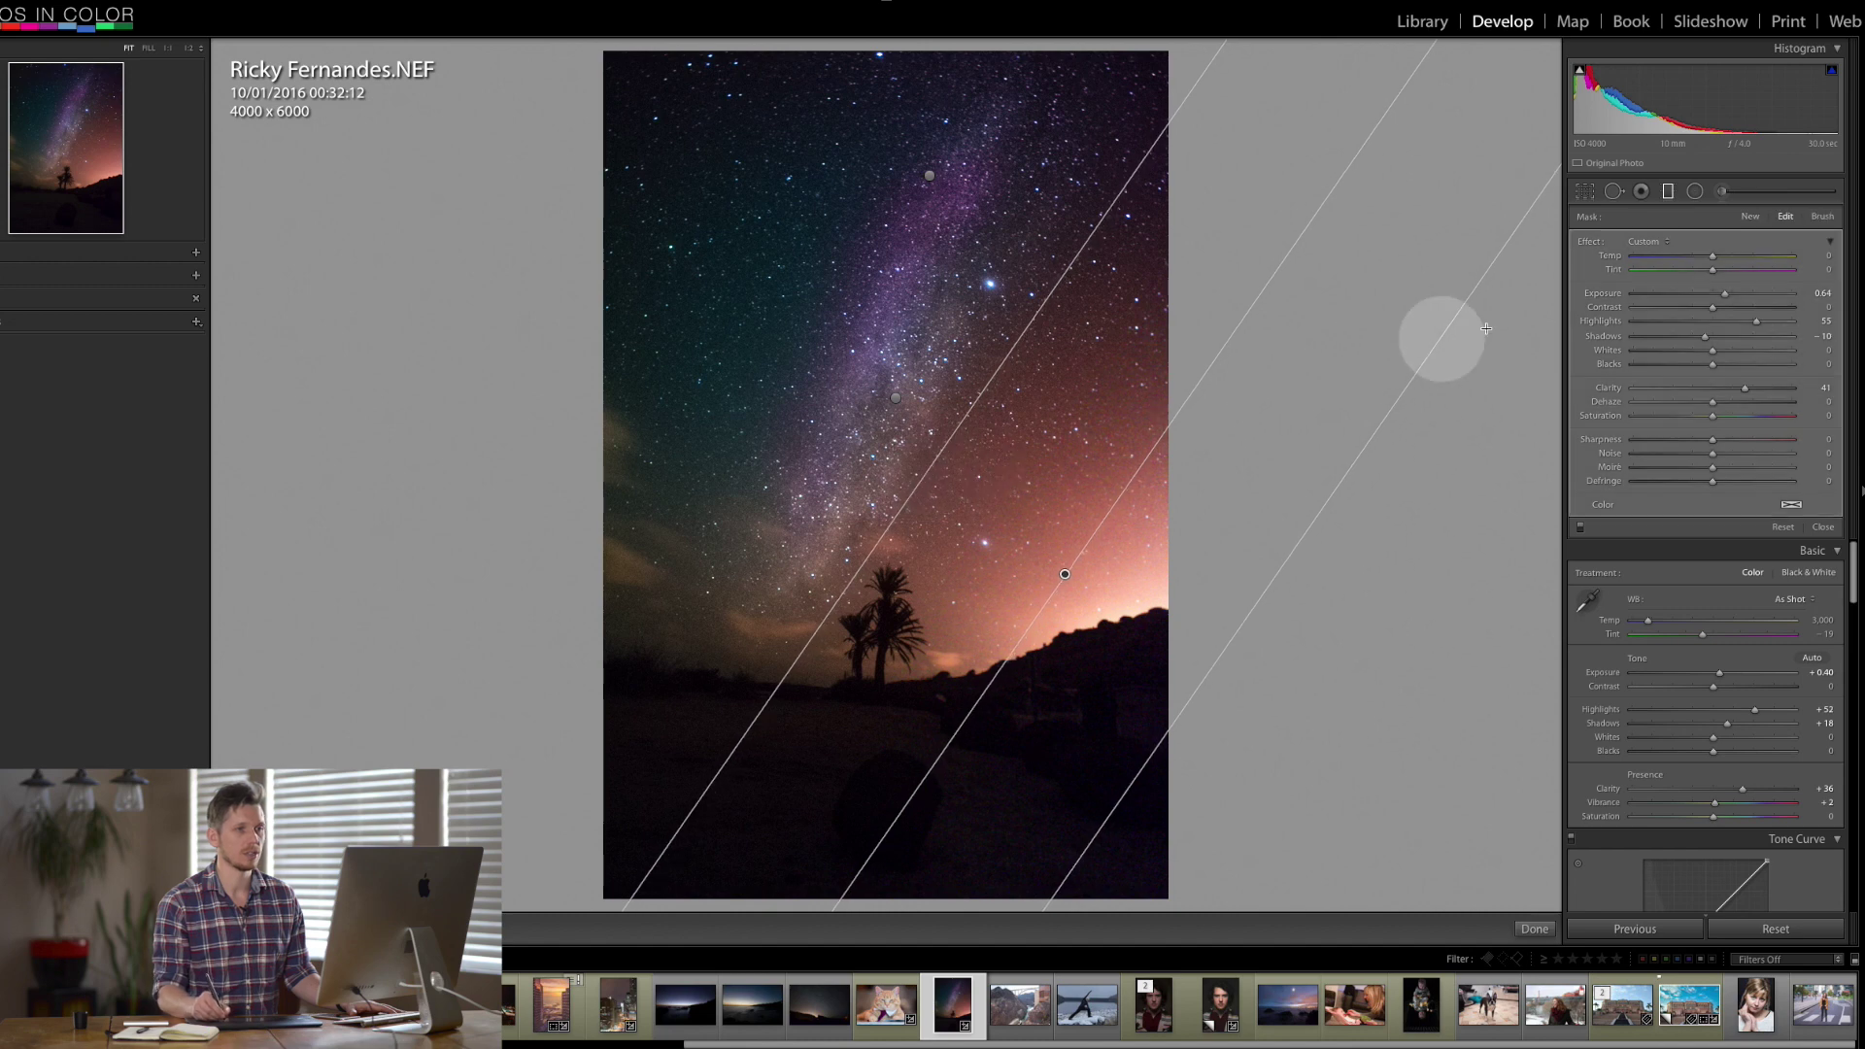
double_click(1595, 247)
mouse_move(1712, 292)
left_mouse_down()
mouse_move(1690, 301)
mouse_move(1704, 297)
left_mouse_up()
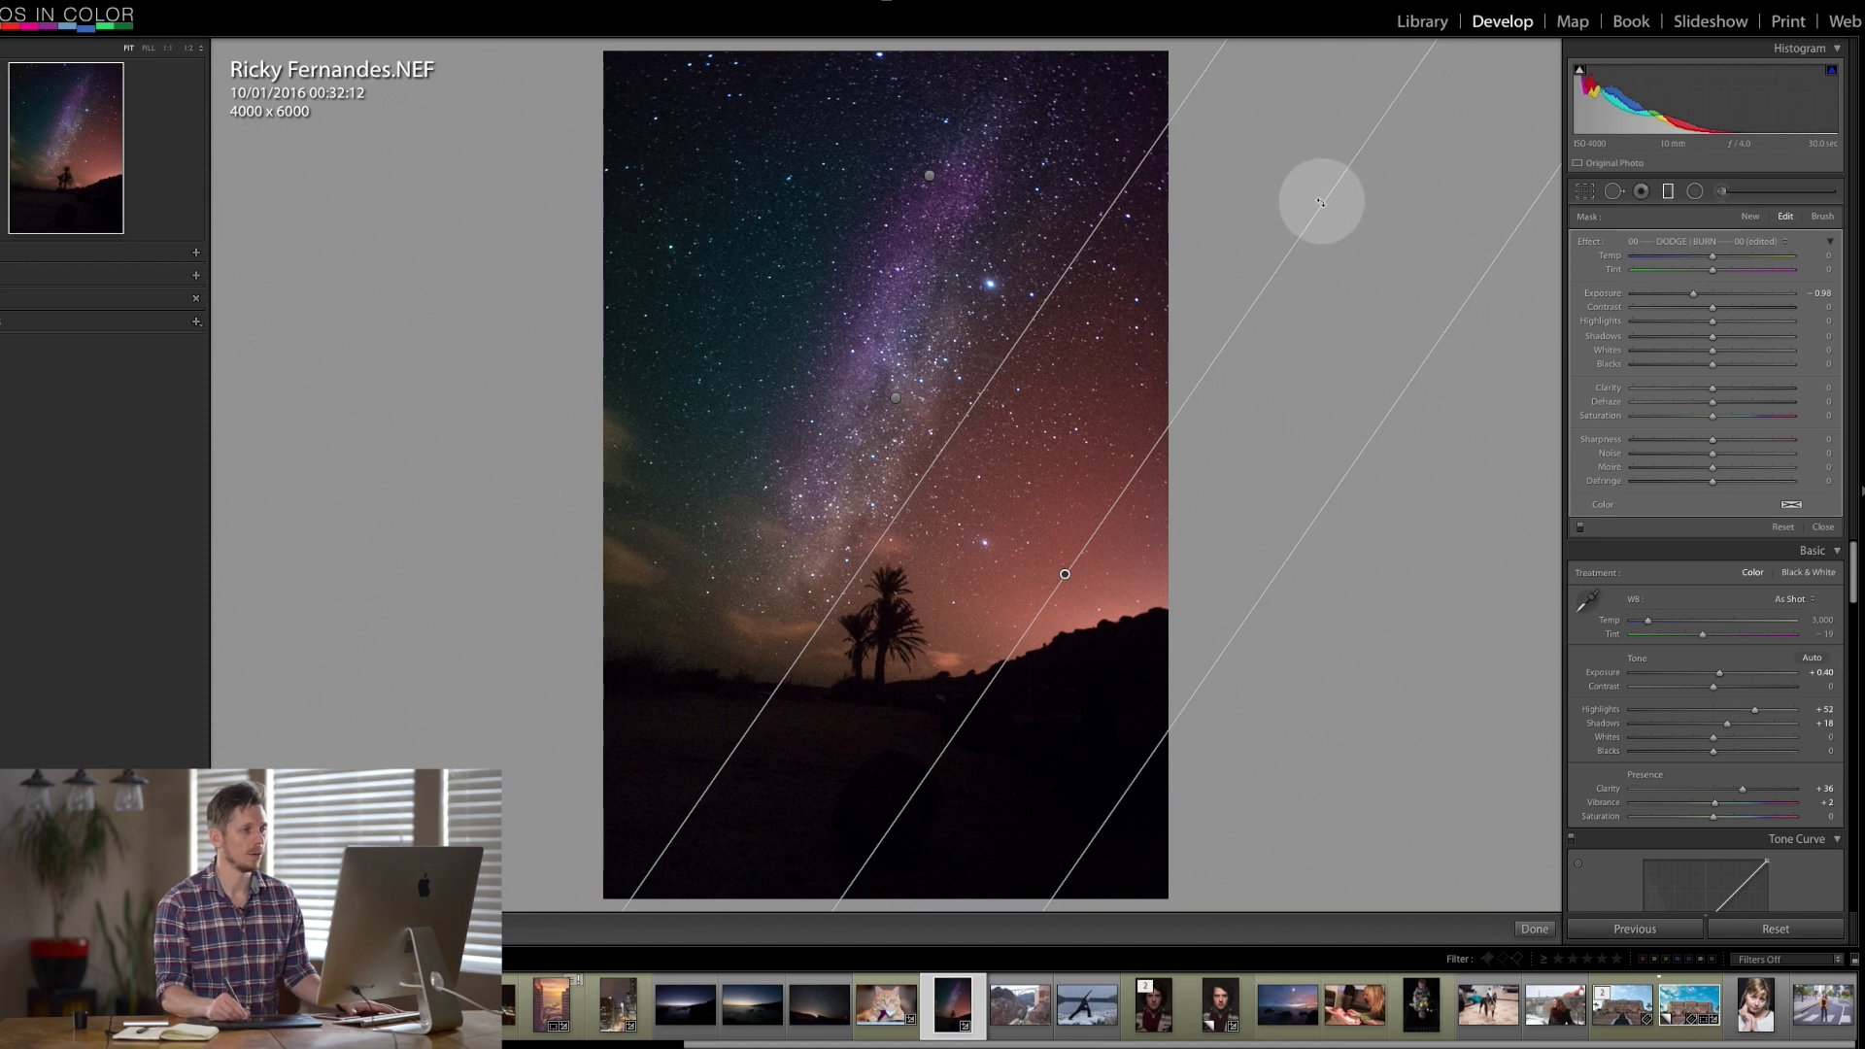
left_click_drag(1320, 201, 1103, 188)
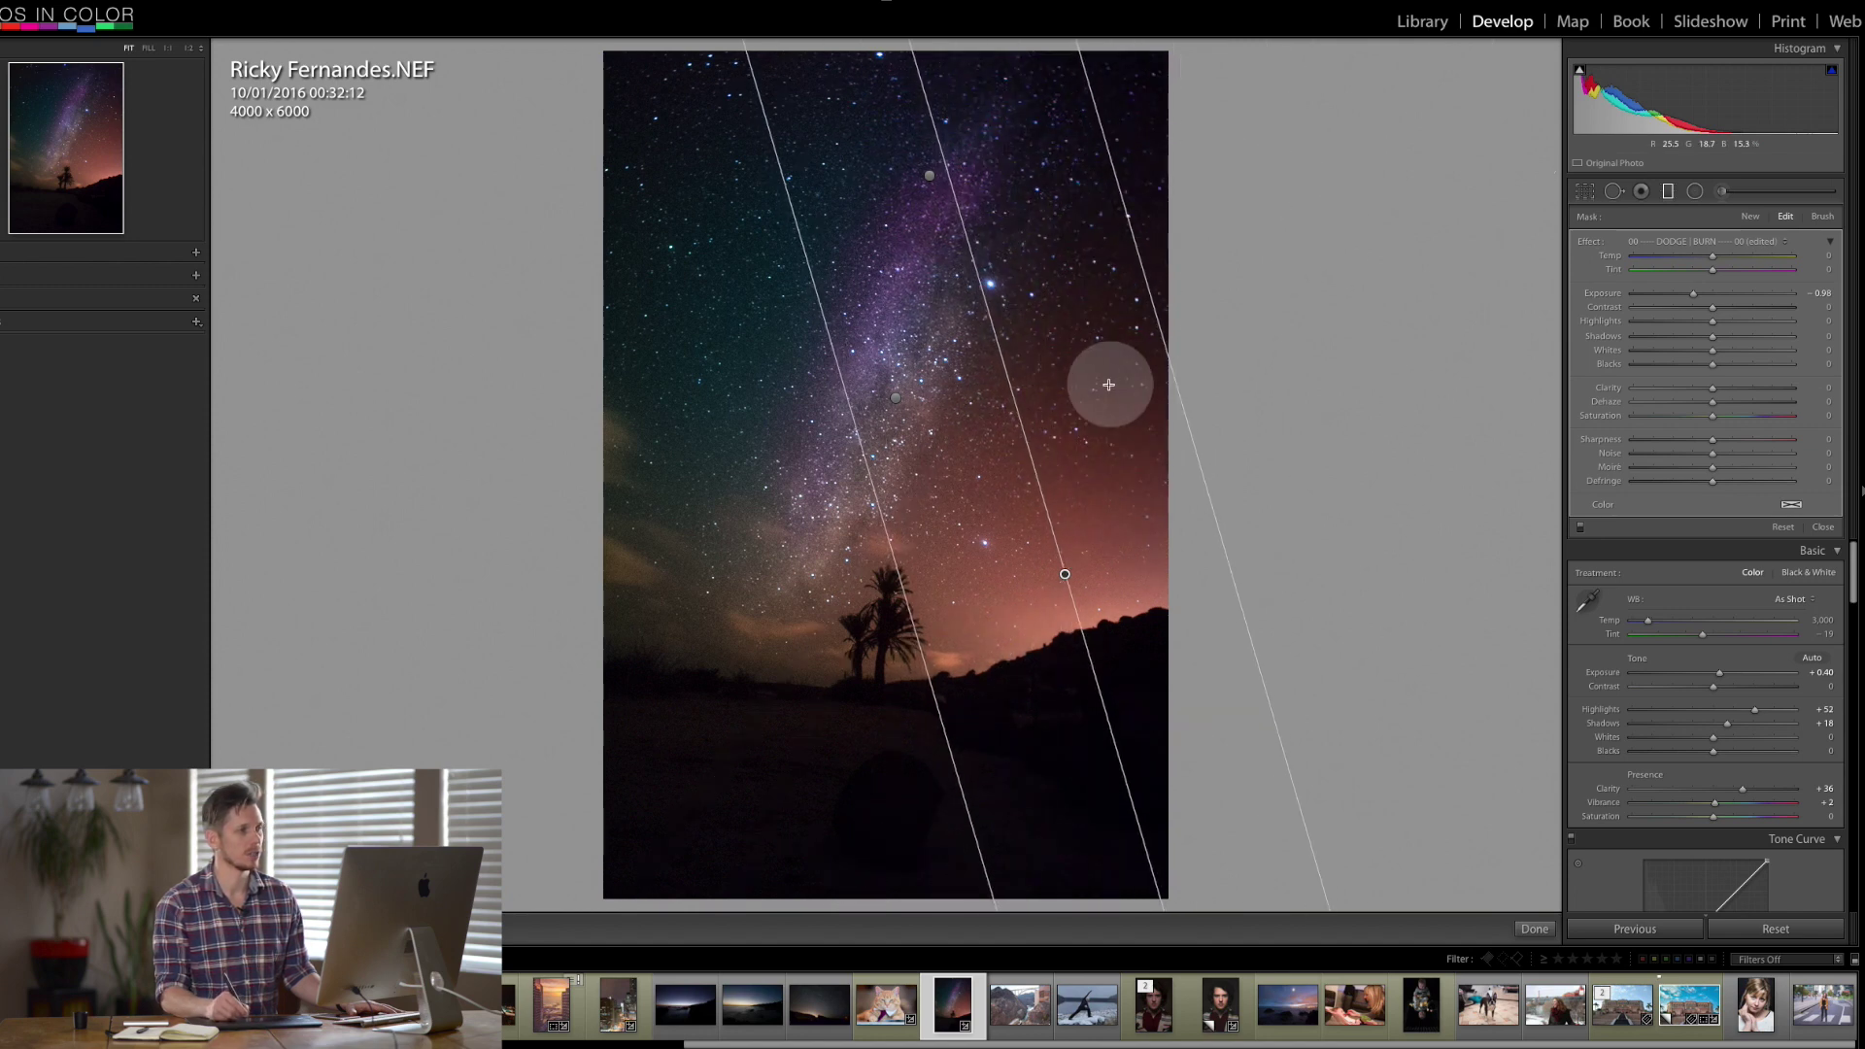
- Add two more darkening graduated filters, one in from the photo's left edge and one up from the bottom, raised to the horizon
left_click_drag(529, 454, 945, 690)
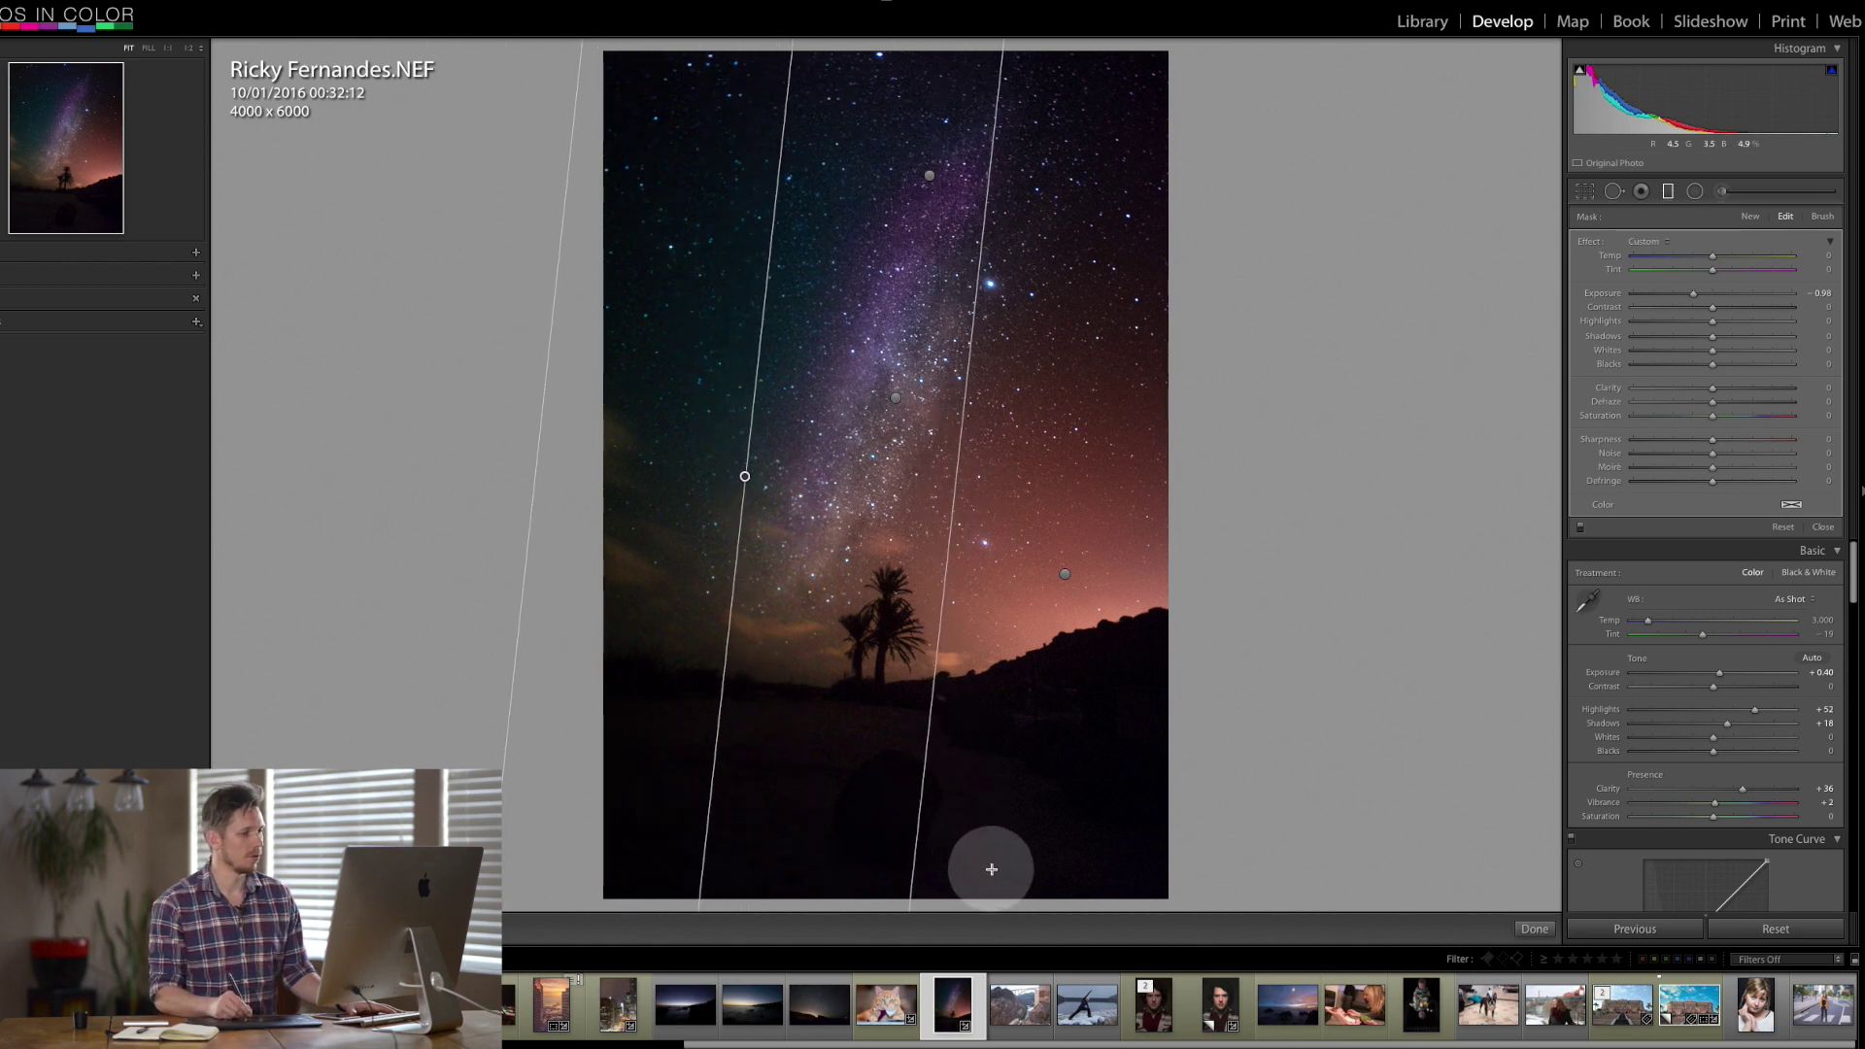
left_click_drag(992, 869, 961, 608)
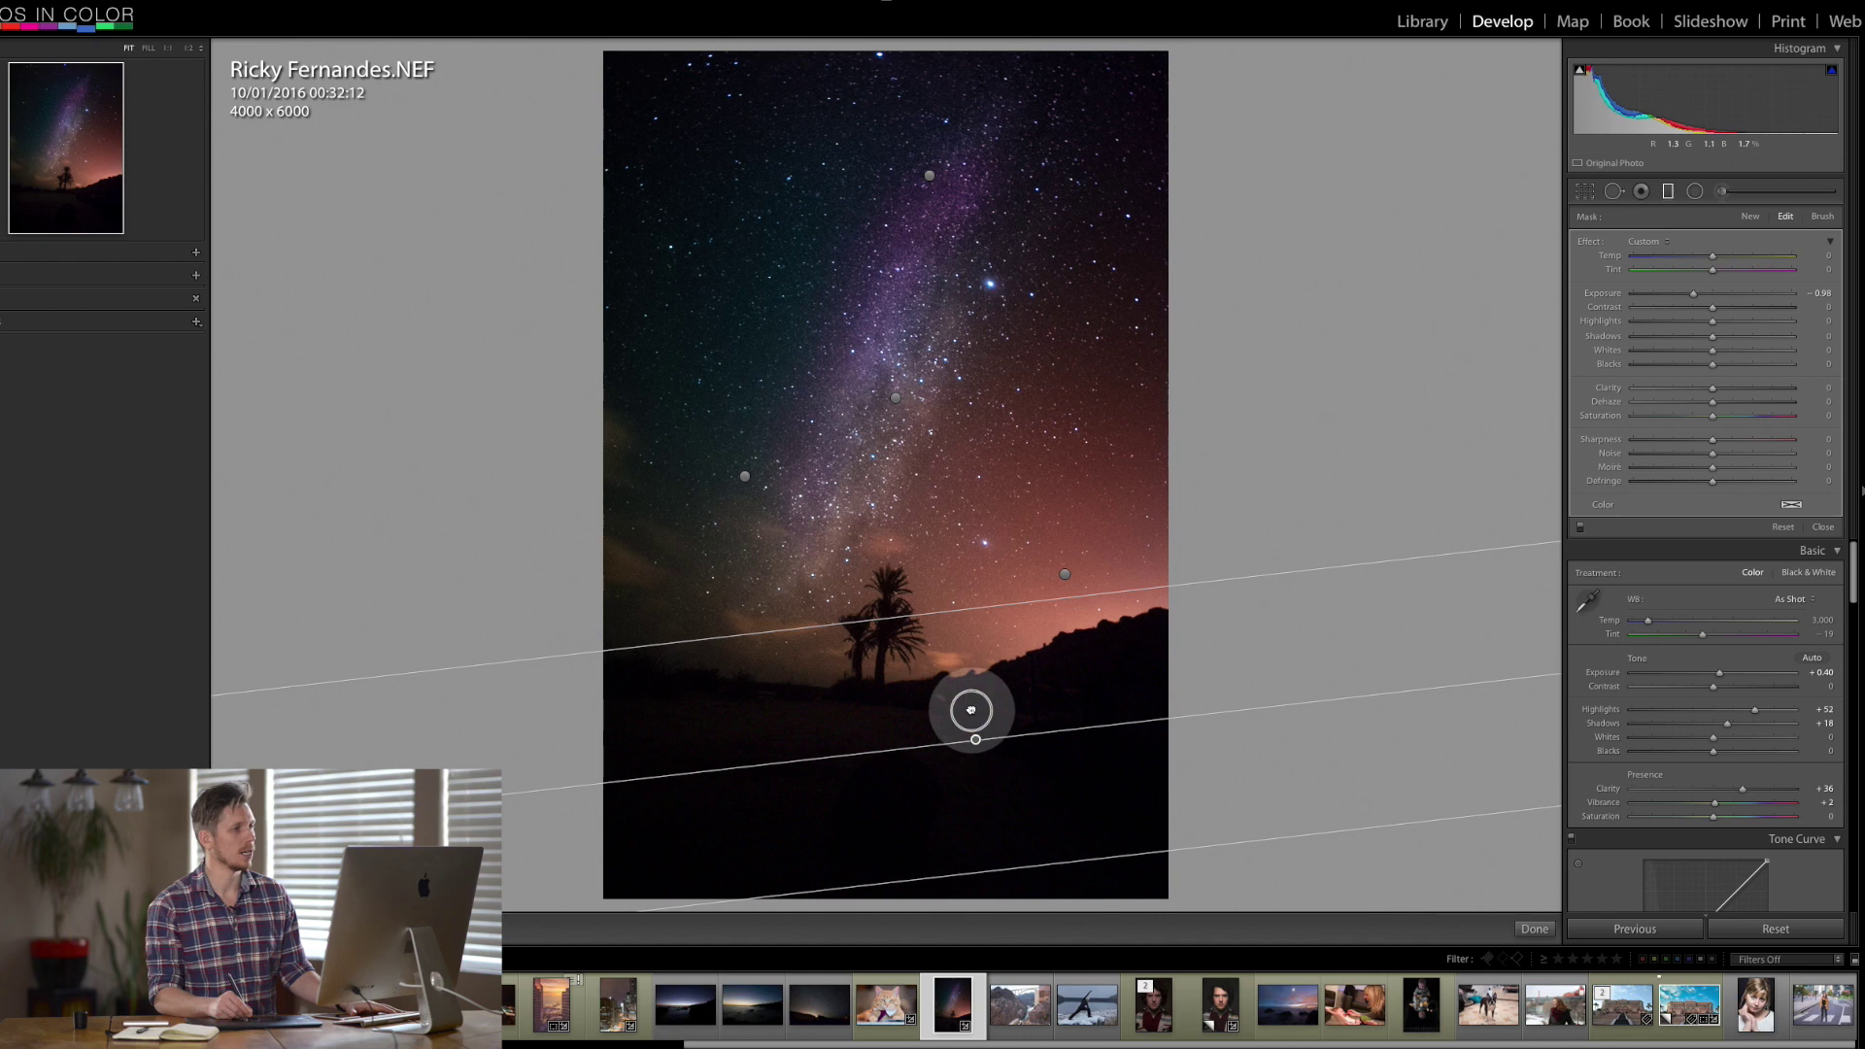
left_click_drag(971, 710, 948, 643)
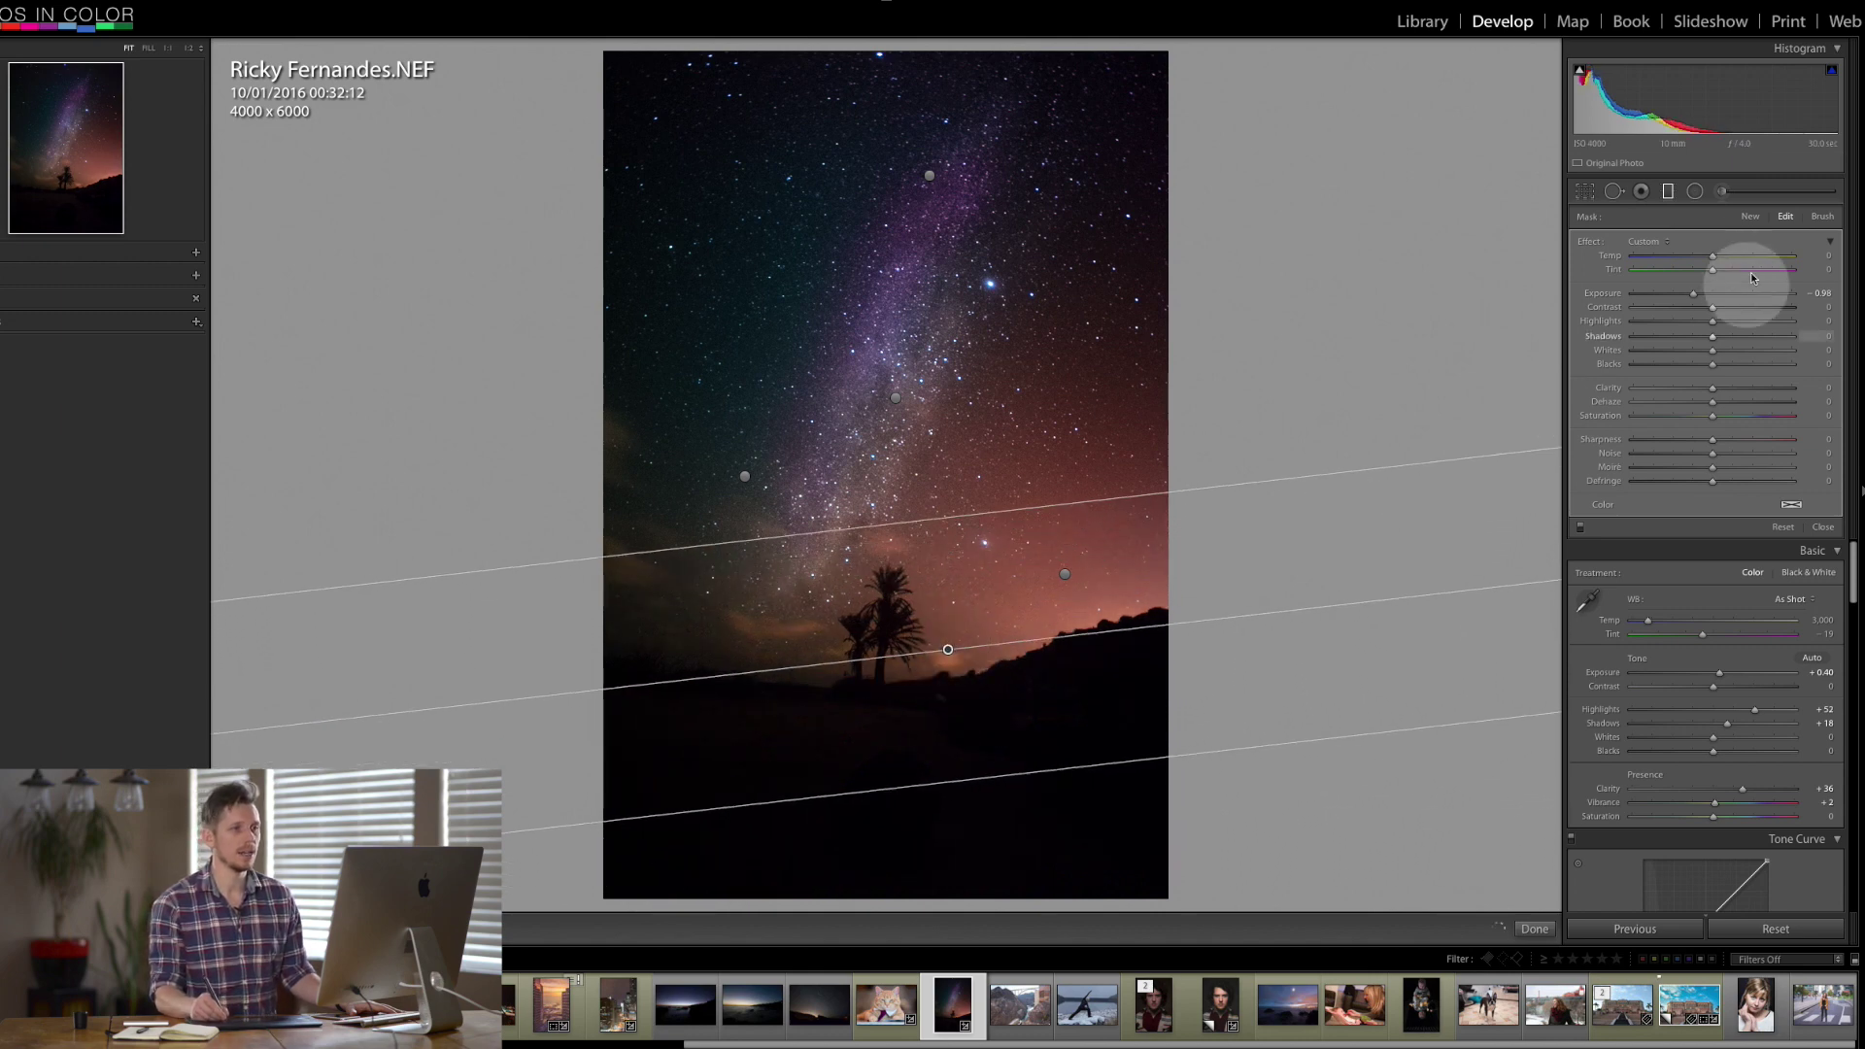
left_click(1663, 194)
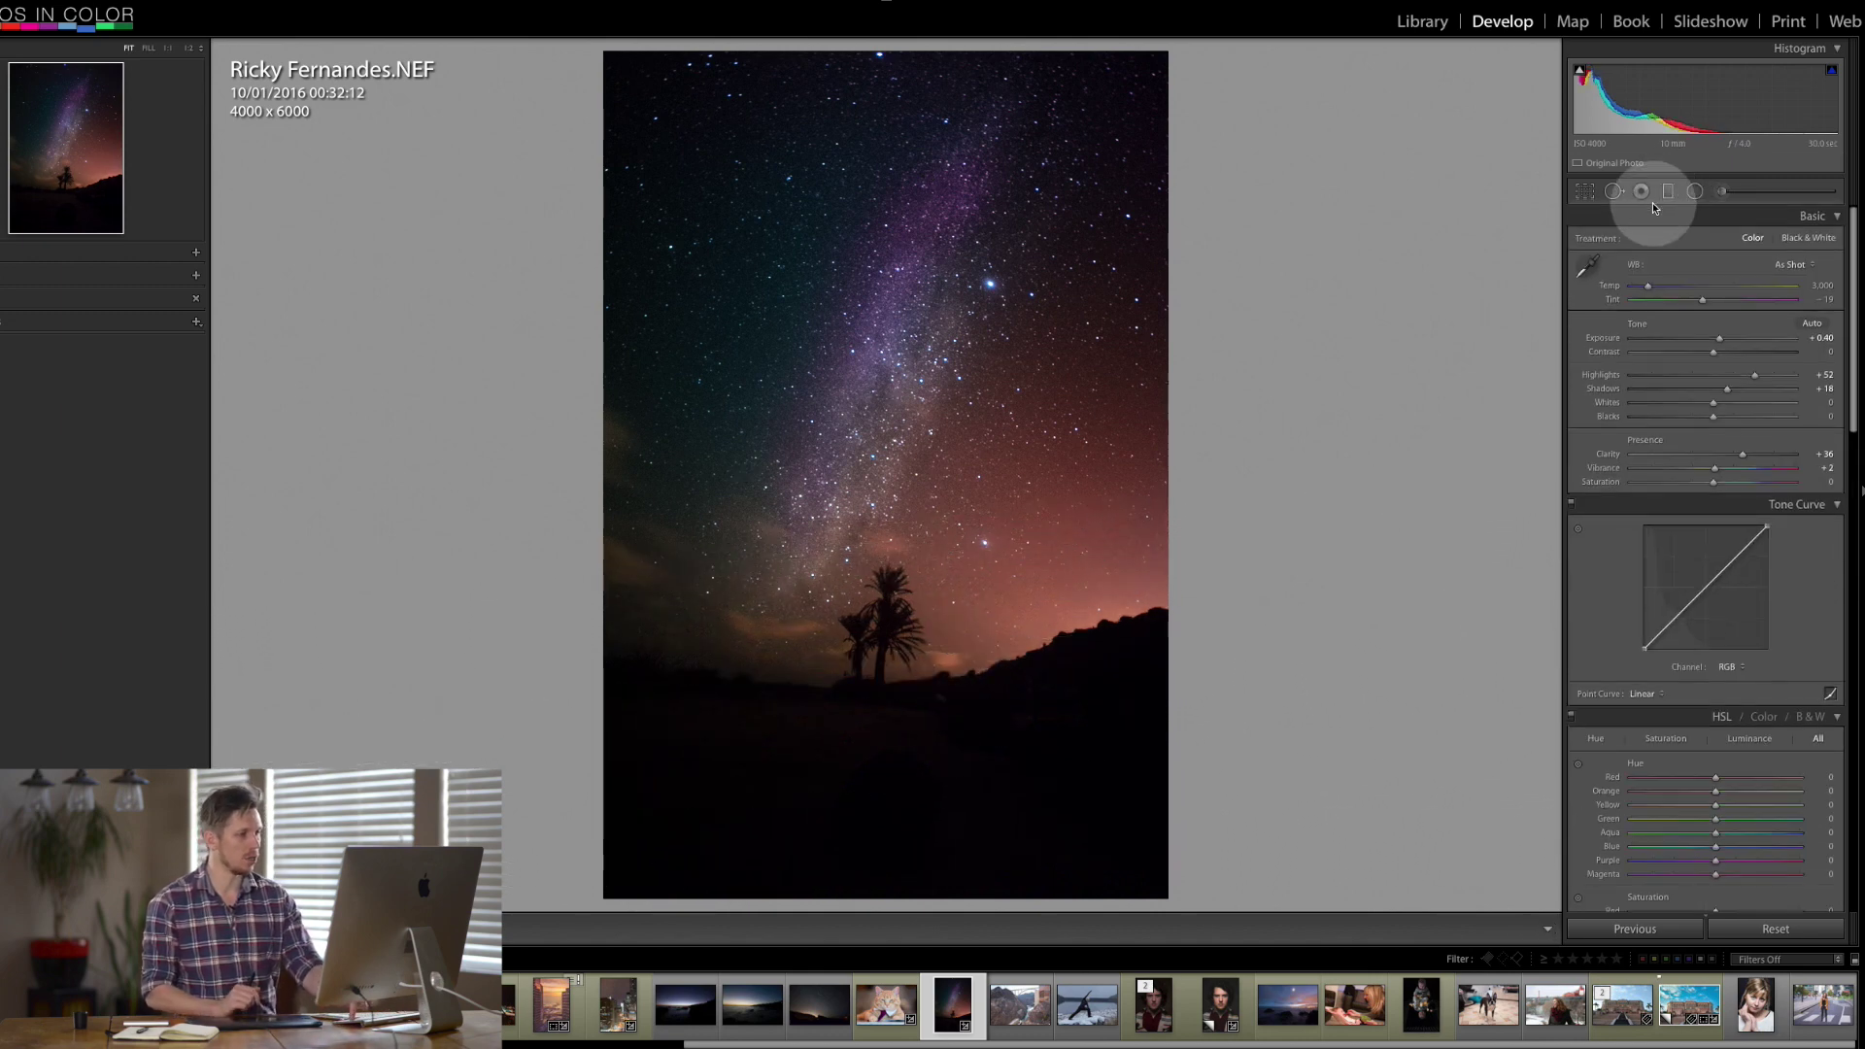
- Compare the finished edit with the original photo twice
key("backslash")
key("backslash")
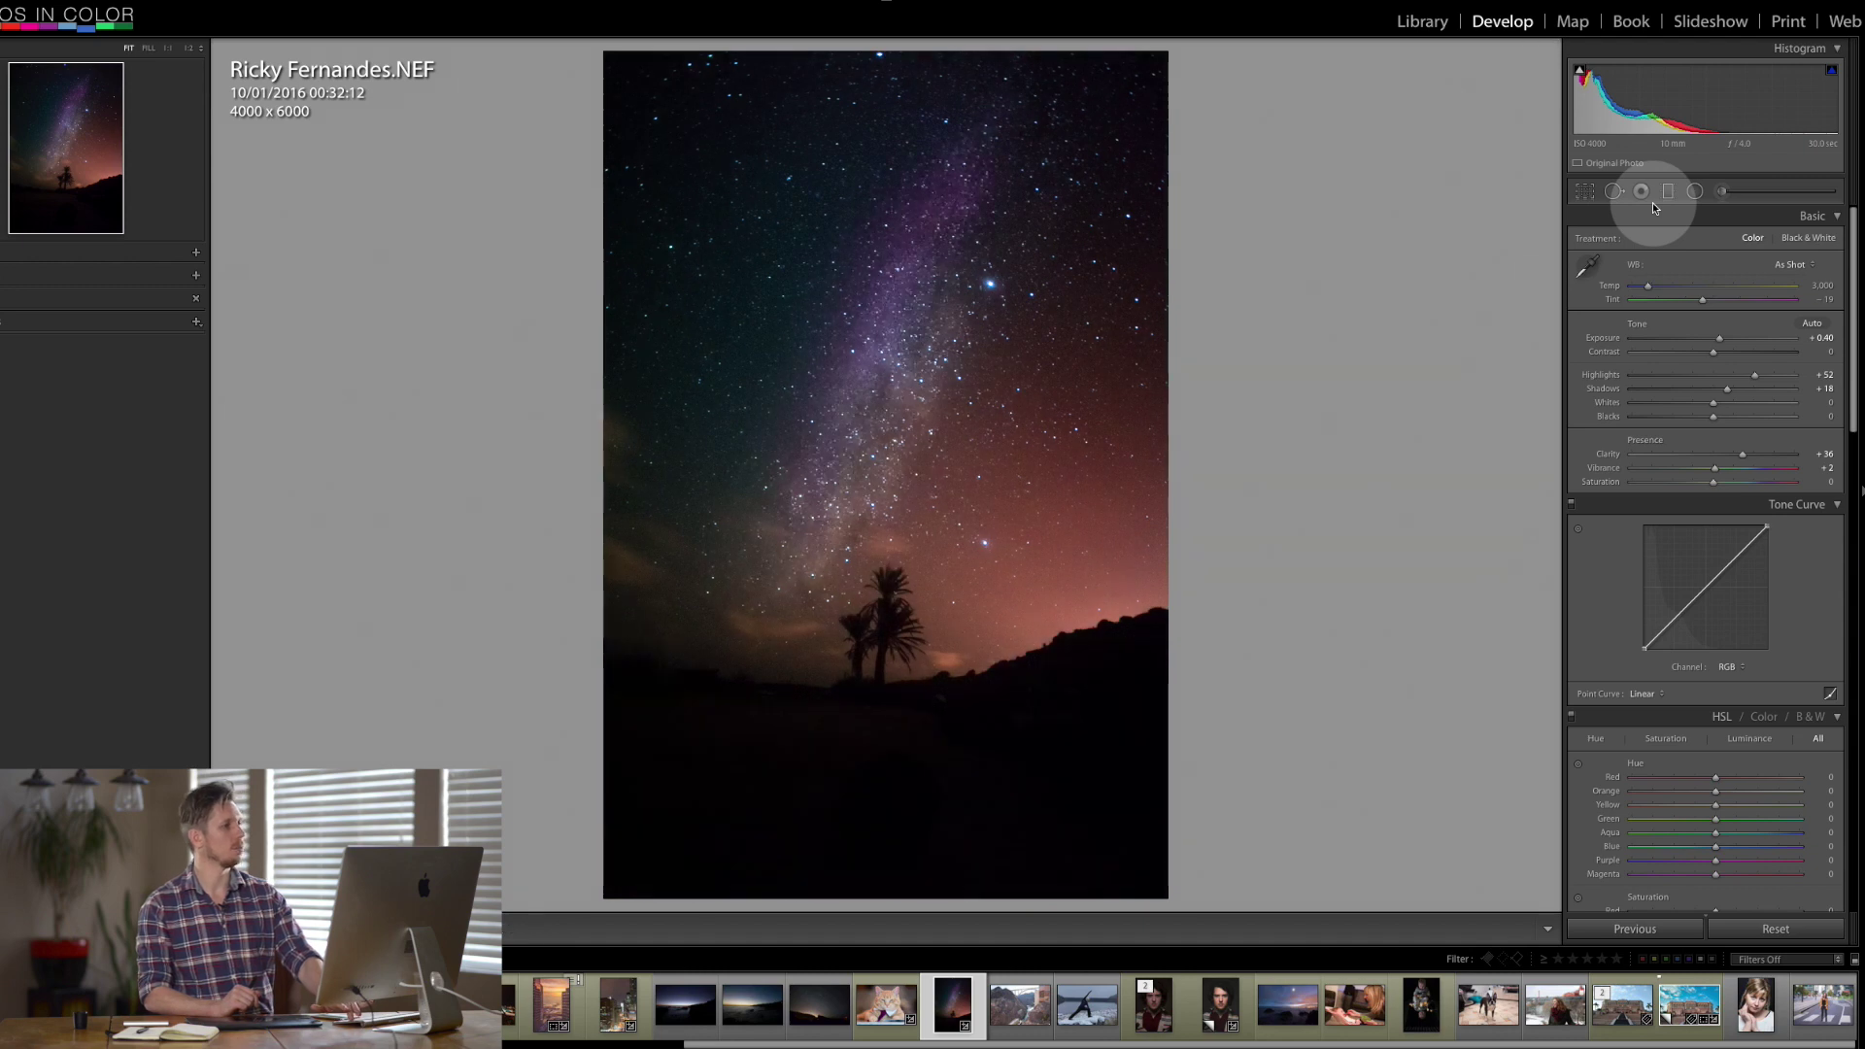
key("backslash")
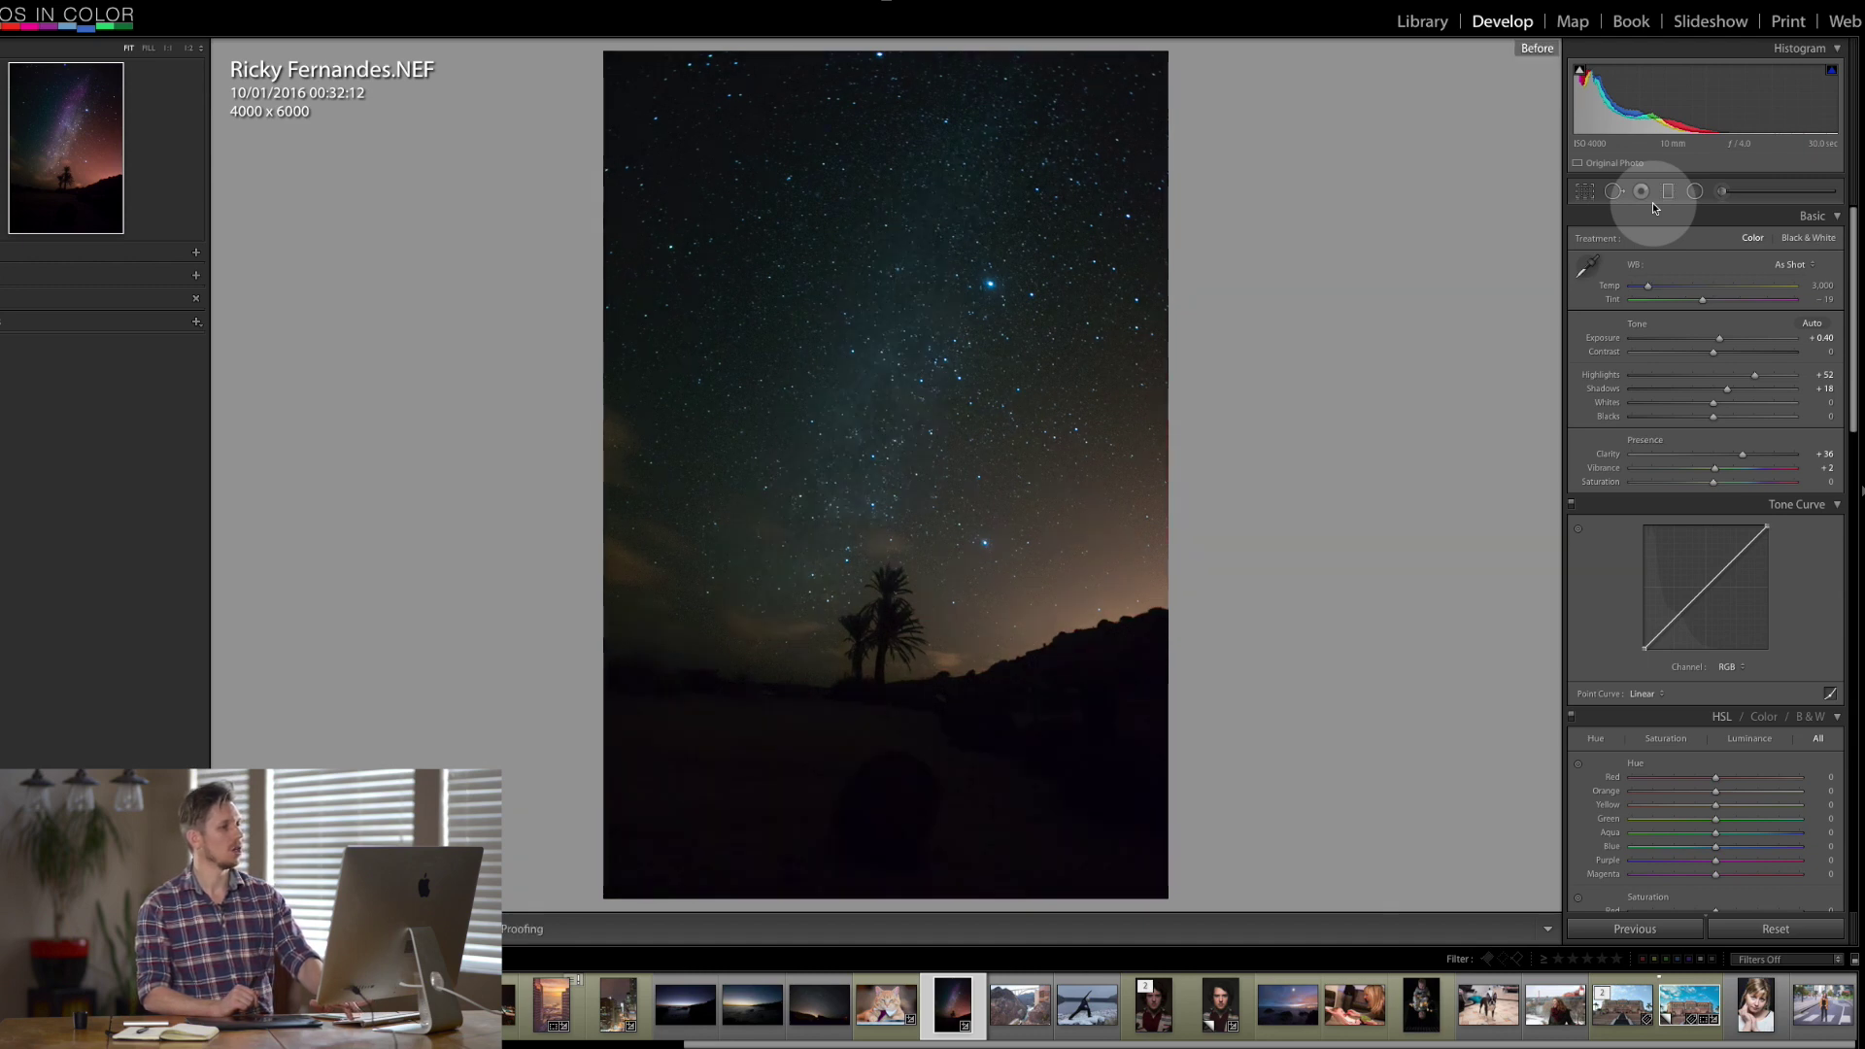
key("backslash")
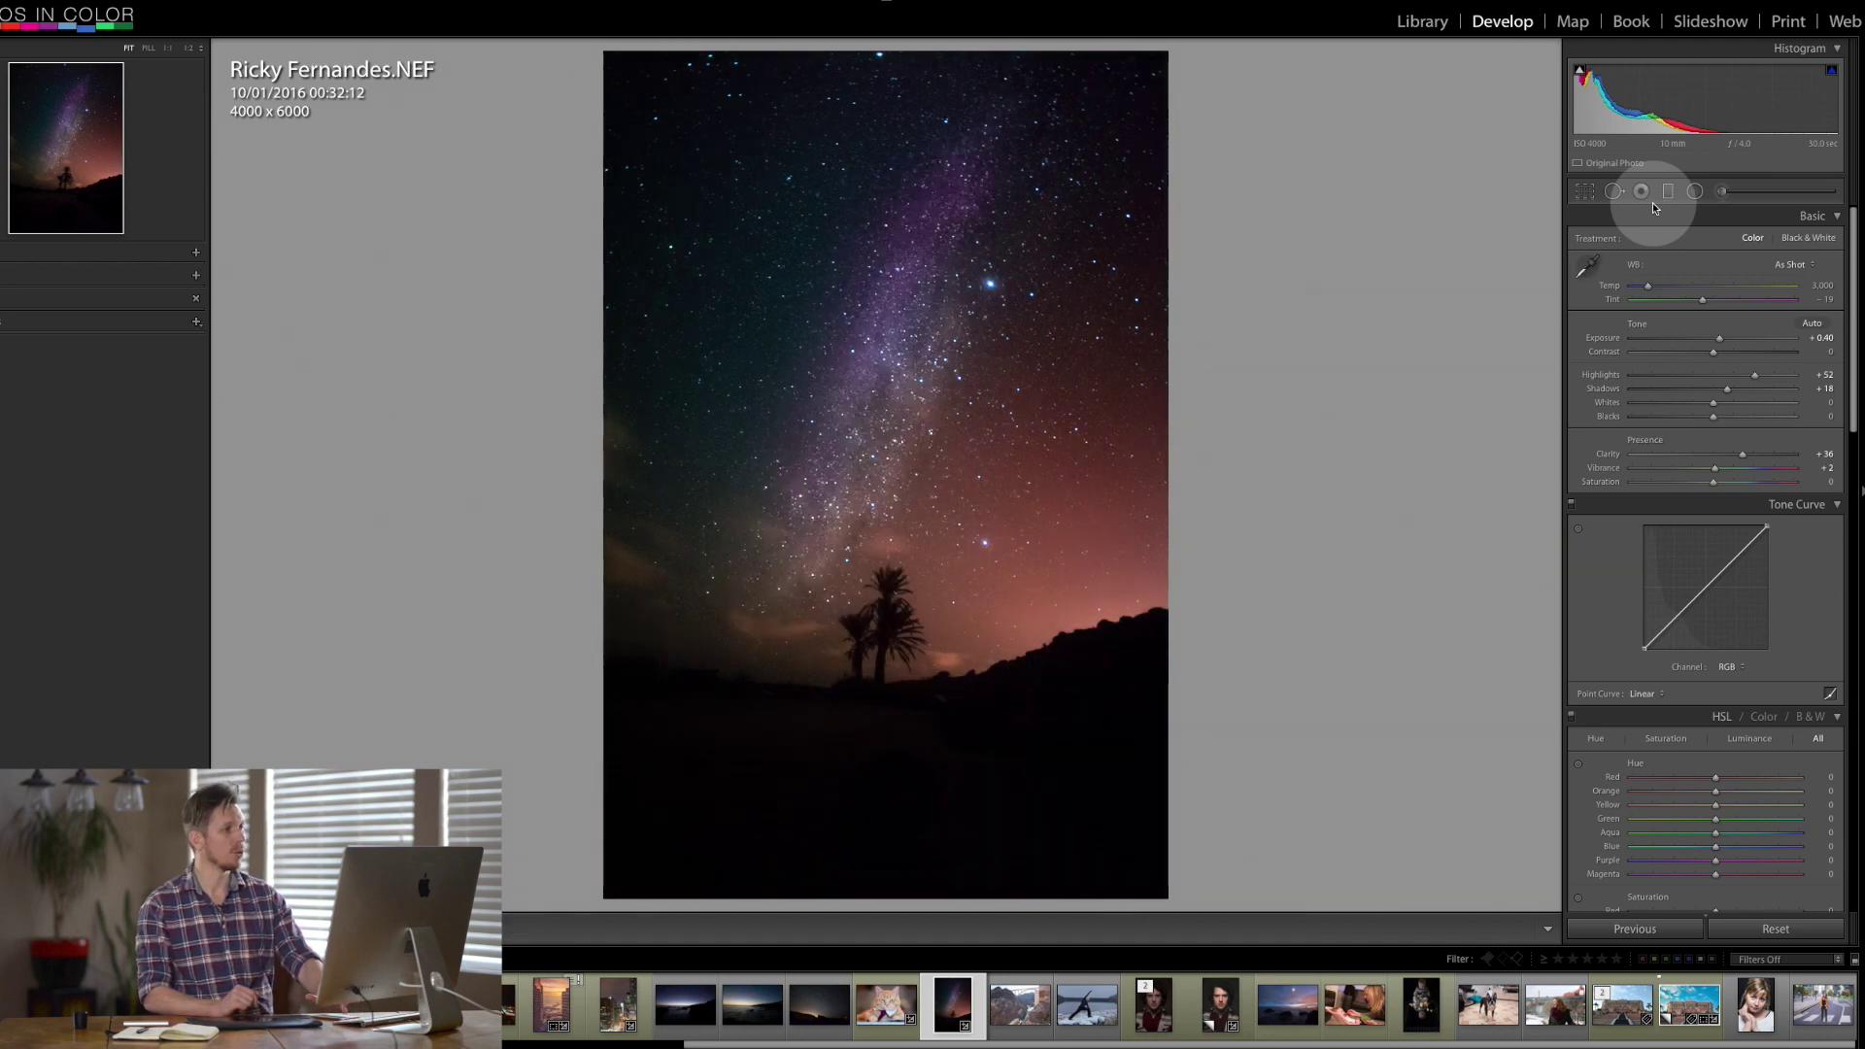